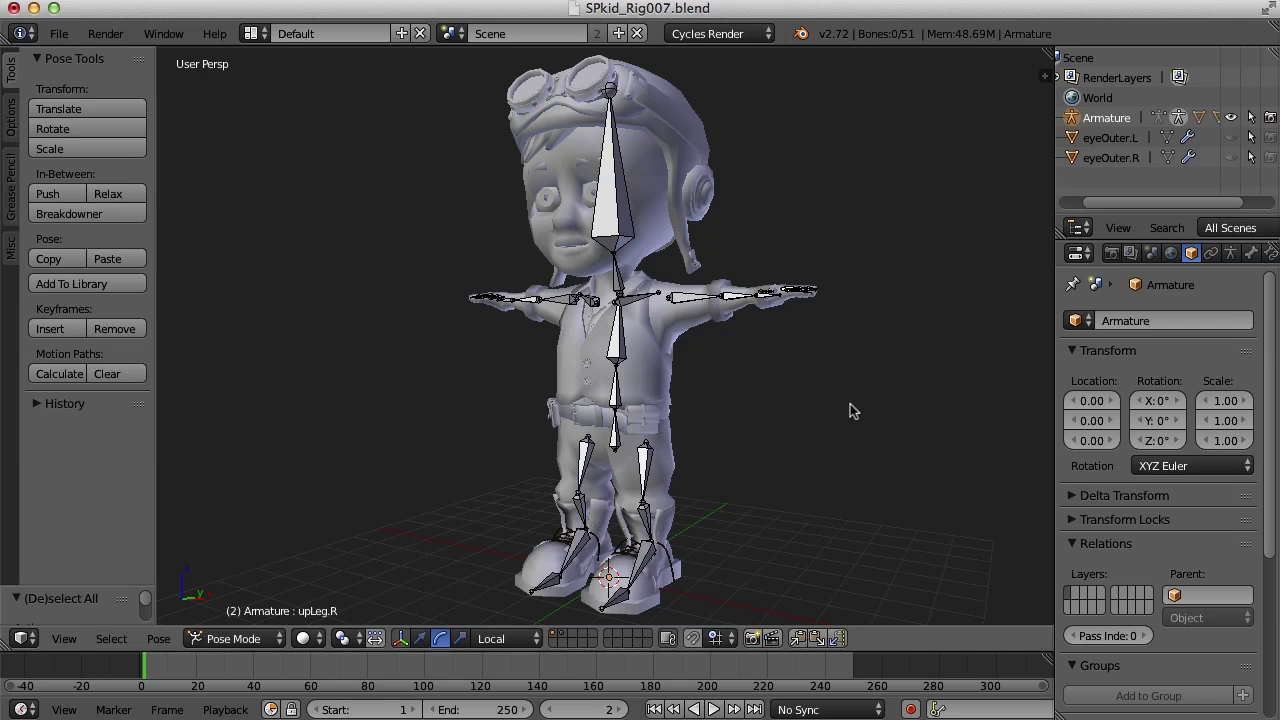
# - Try rotating the left lower arm and left upper arm bones, undoing each rotation
pyautogui.moveTo(820, 420); pyautogui.dragTo(795, 437, button='middle')
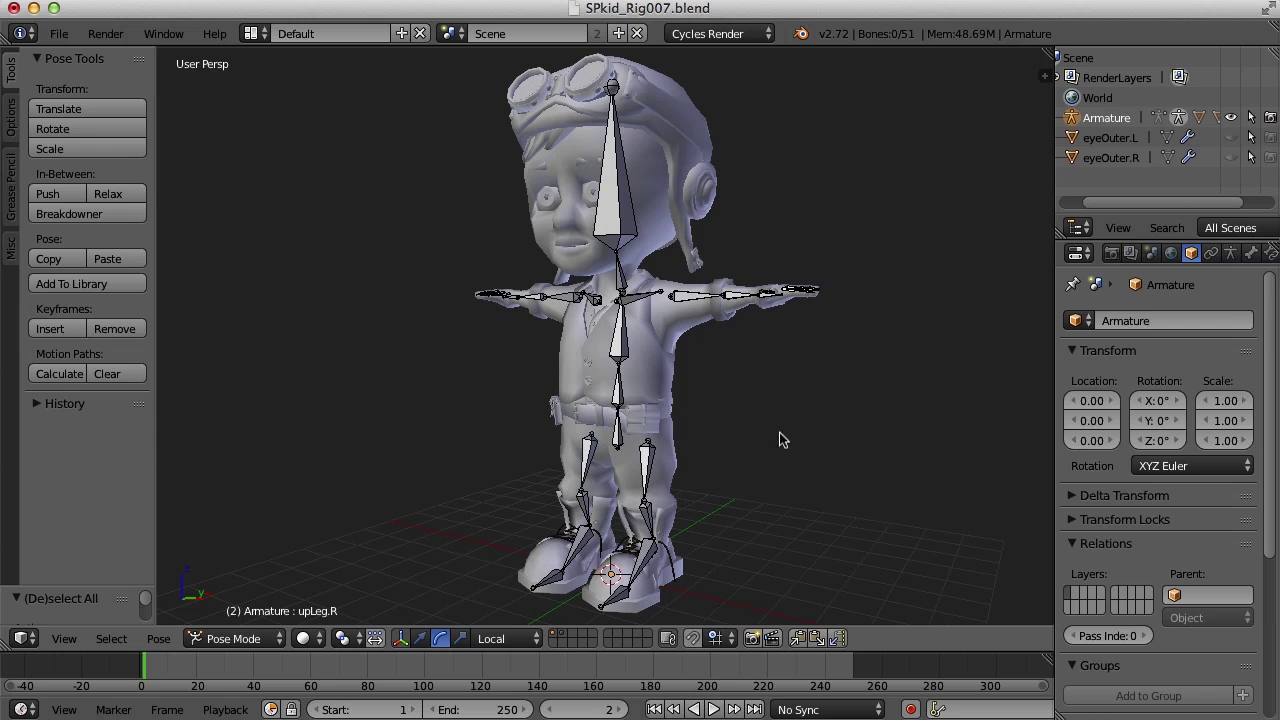
pyautogui.scroll(2, 702, 374)
pyautogui.moveTo(759, 315); pyautogui.dragTo(771, 400, button='middle')
pyautogui.rightClick(766, 361)
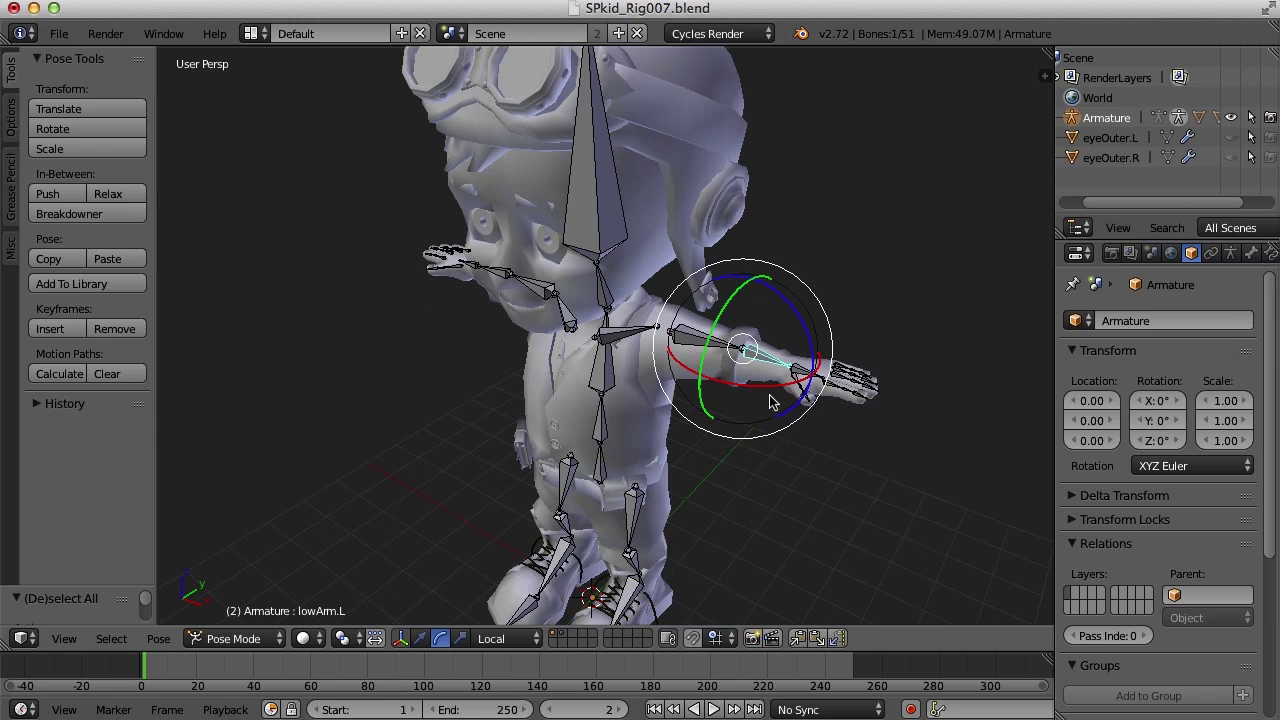
pyautogui.press('r')
pyautogui.click(752, 390)
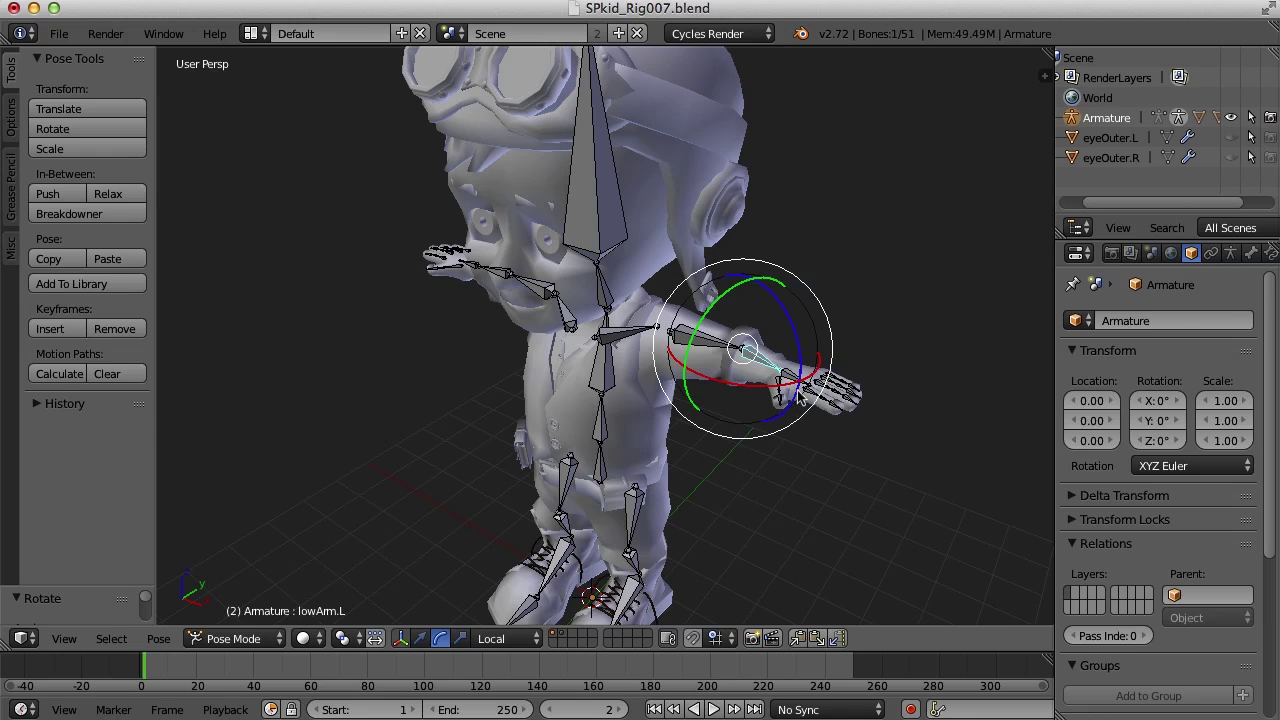
pyautogui.press('super+z')
pyautogui.press('super+z')
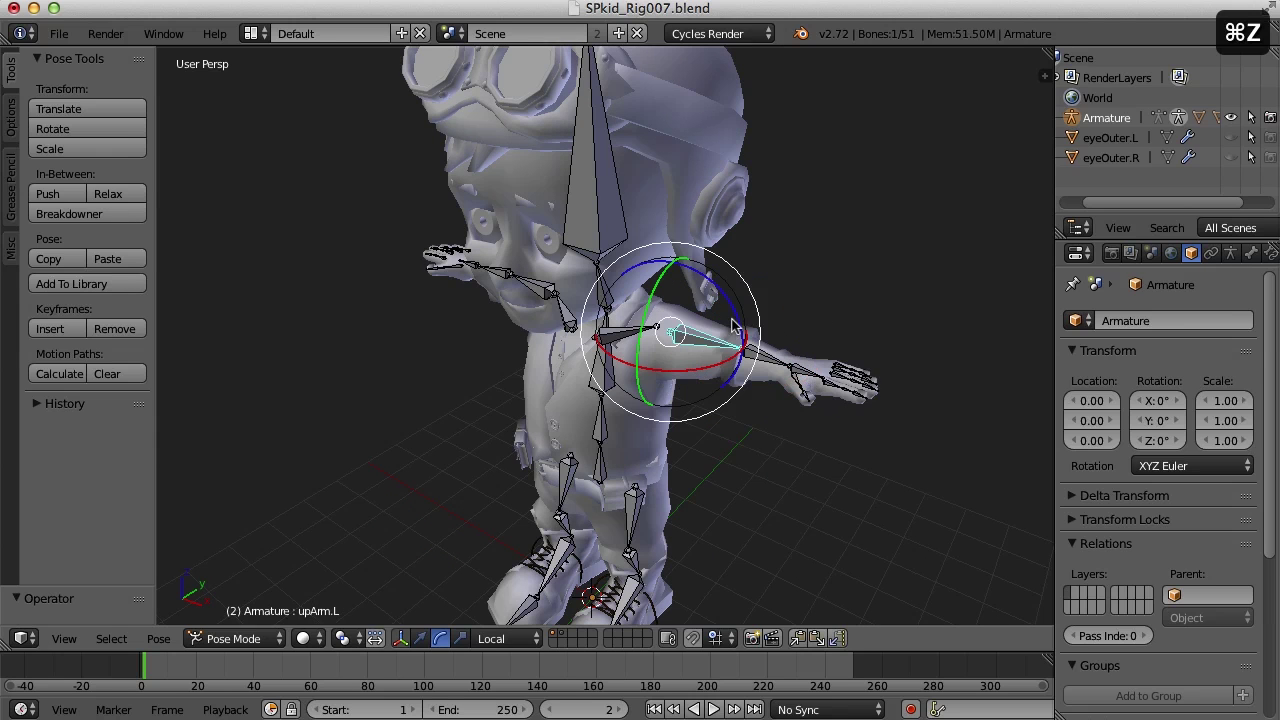
pyautogui.press('r')
pyautogui.click(837, 420)
pyautogui.press('super+z')
# - Try rotating the left upper leg bone, undo it, and select the left lower leg bone
pyautogui.moveTo(790, 470); pyautogui.dragTo(805, 400, button='middle')
pyautogui.rightClick(647, 467)
pyautogui.scroll(3, 770, 498)
pyautogui.keyDown('shift'); pyautogui.moveTo(801, 513); pyautogui.dragTo(745, 405, button='middle'); pyautogui.keyUp('shift')
pyautogui.moveTo(640, 362); pyautogui.dragTo(622, 426)
pyautogui.press('super+z')
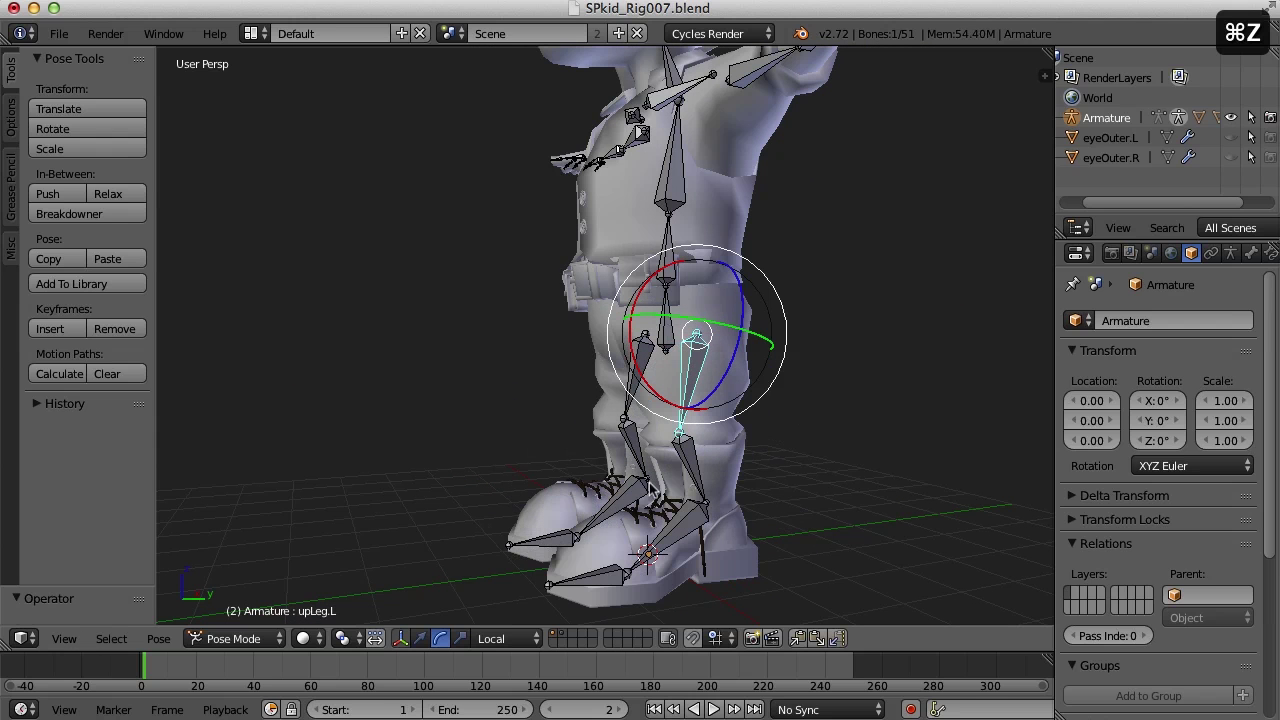
pyautogui.rightClick(691, 463)
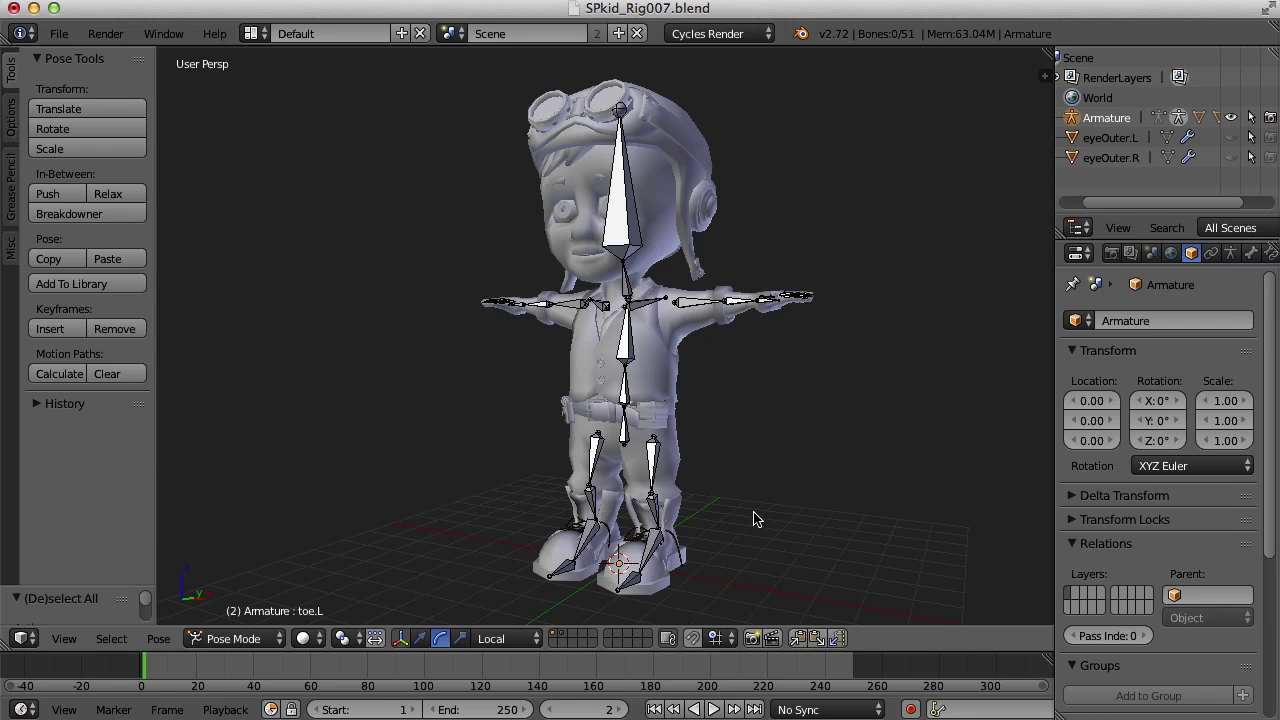
# - Duplicate the left foot bone foot.L in Edit Mode, leaving the copy at its original position
pyautogui.scroll(-3, 754, 517)
pyautogui.scroll(2, 748, 483)
pyautogui.moveTo(763, 494)
pyautogui.mouseDown(button='middle')
pyautogui.moveTo(780, 503)
pyautogui.moveTo(689, 494)
pyautogui.moveTo(766, 497)
pyautogui.mouseUp(button='middle')
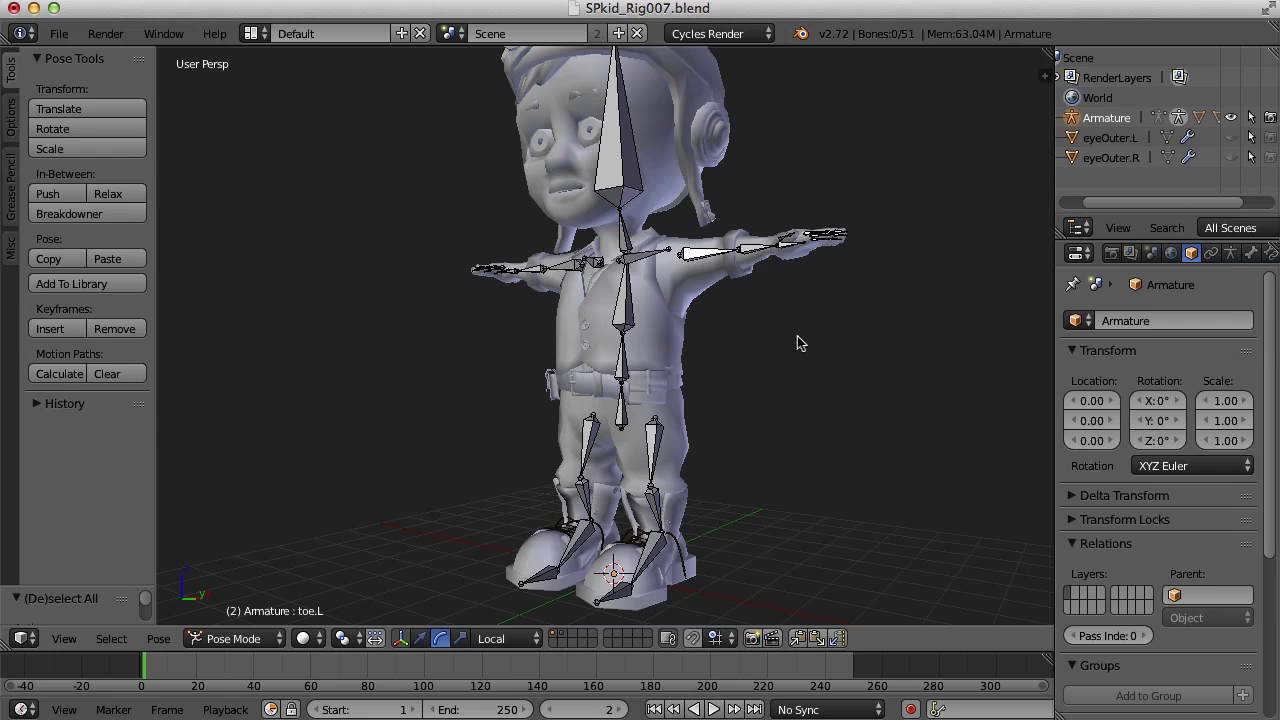
pyautogui.press('[')
pyautogui.press('n')
pyautogui.press('KP_Decimal')
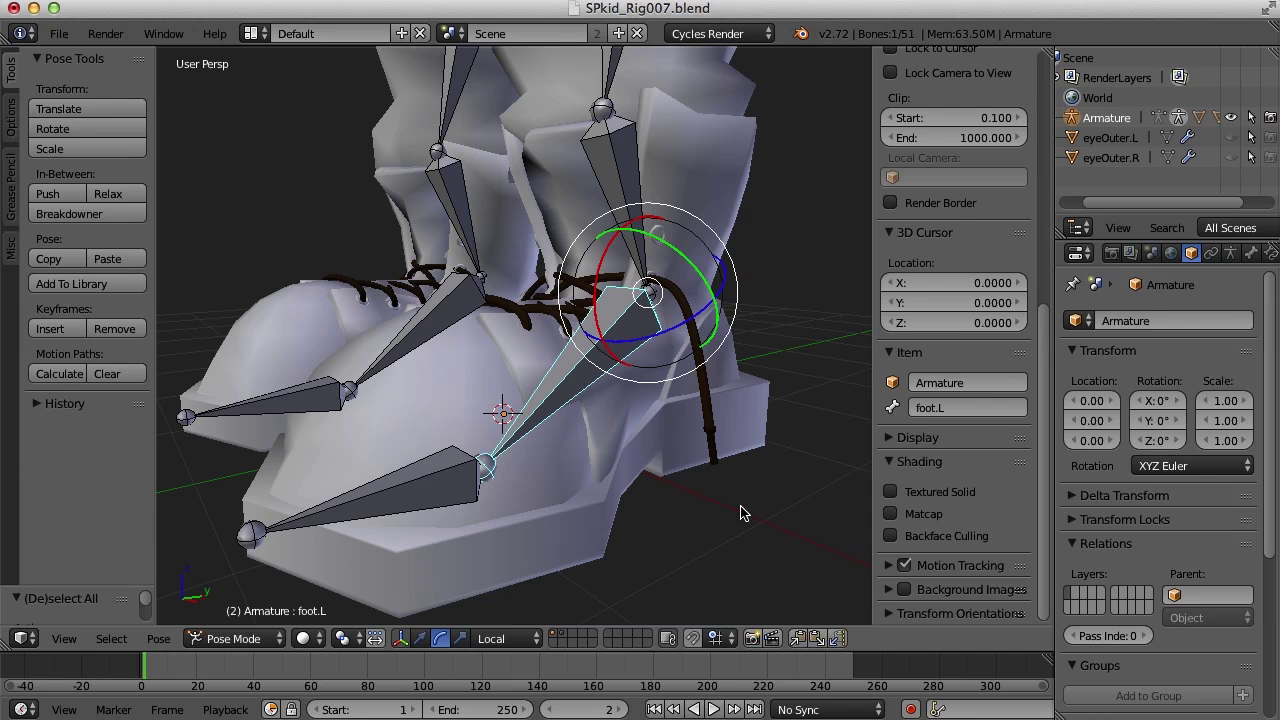
pyautogui.press('Tab')
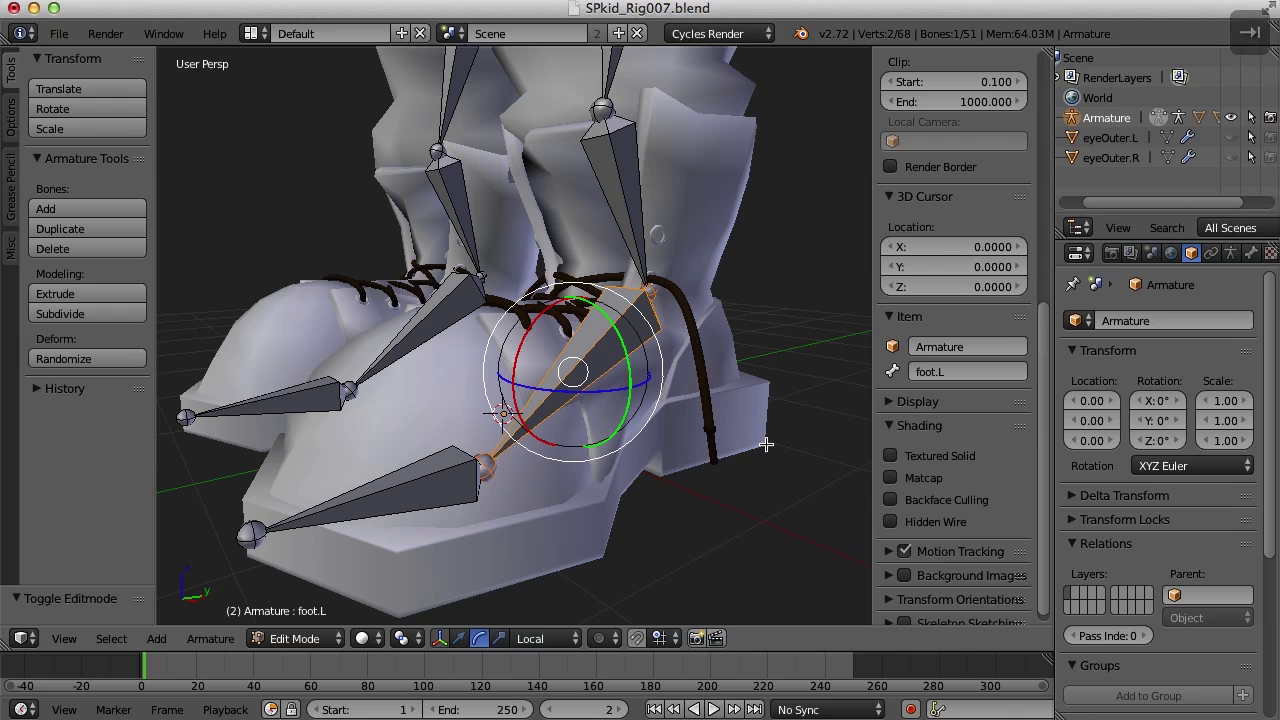
pyautogui.hotkey('shift', 'd')
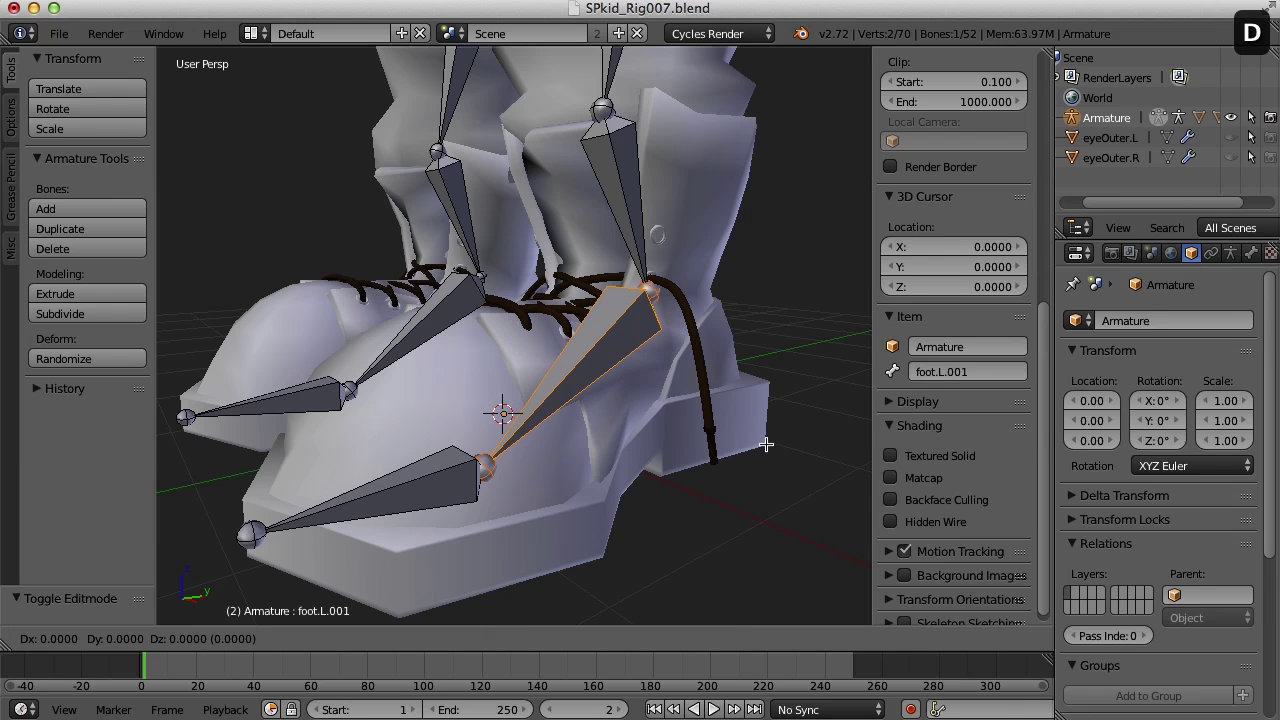
pyautogui.press('Return')
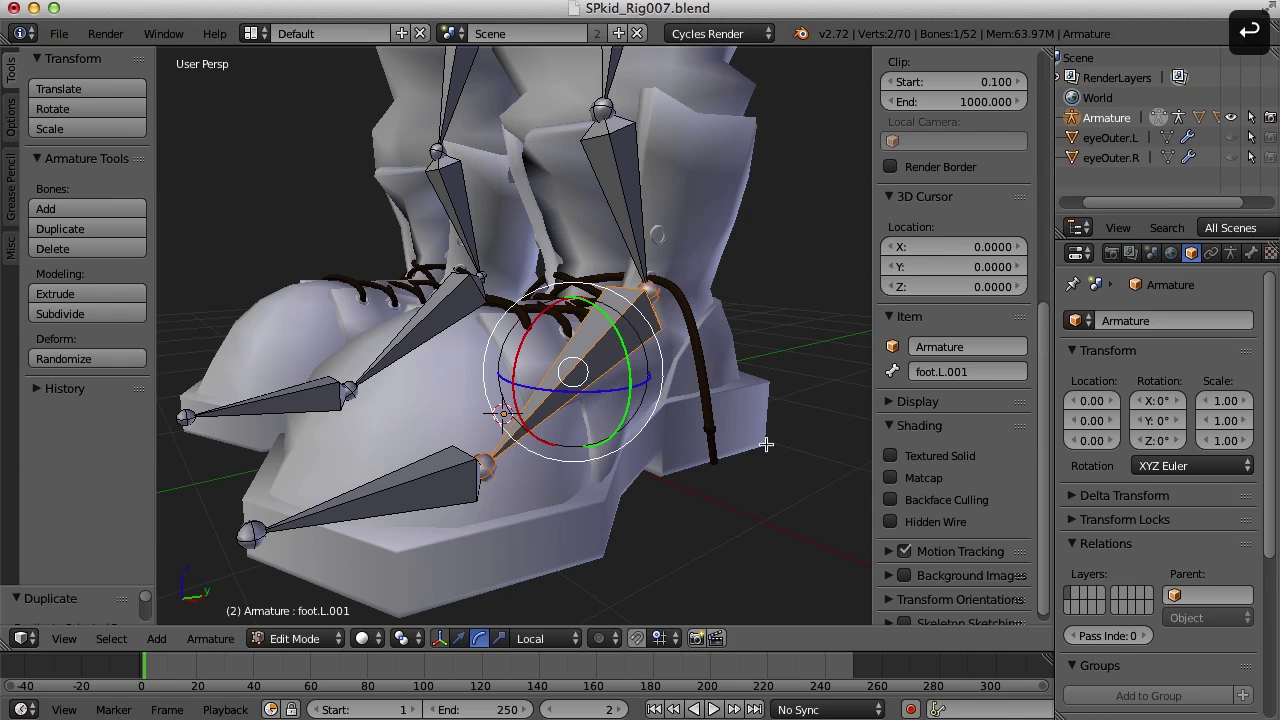
# - Rename the duplicated left foot bone as footIK.L
pyautogui.click(979, 372)
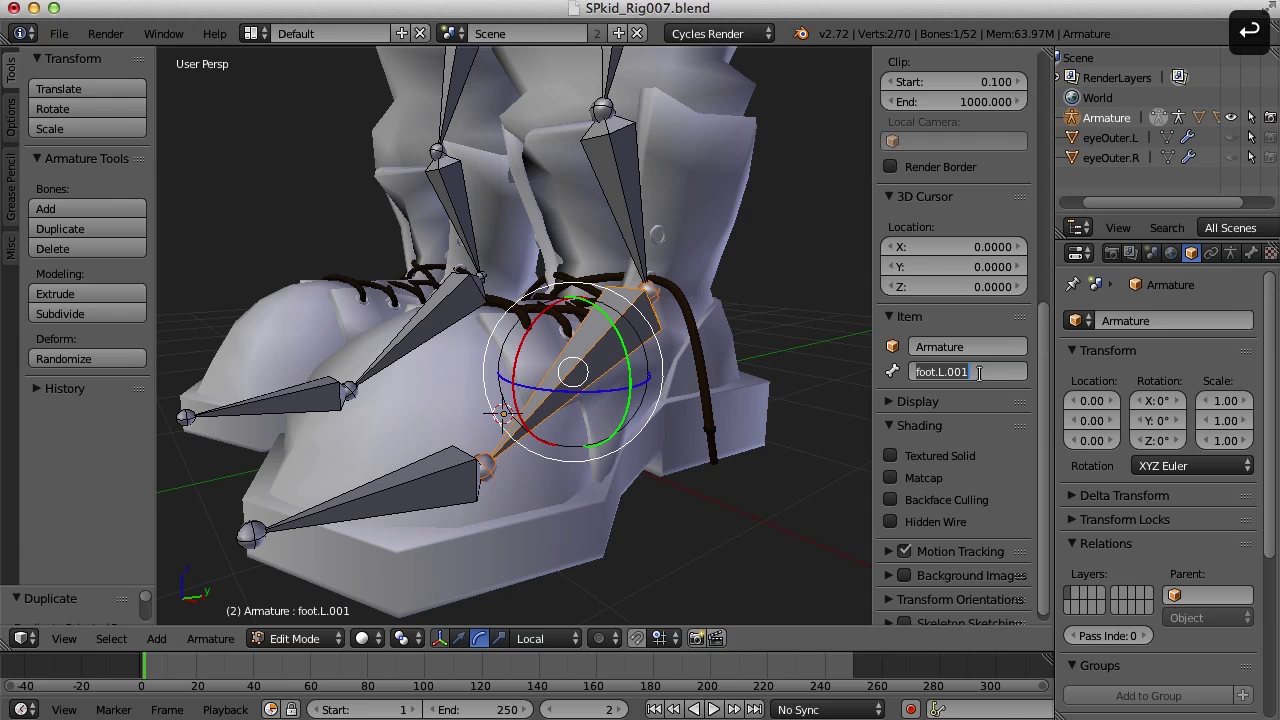
pyautogui.write('f')
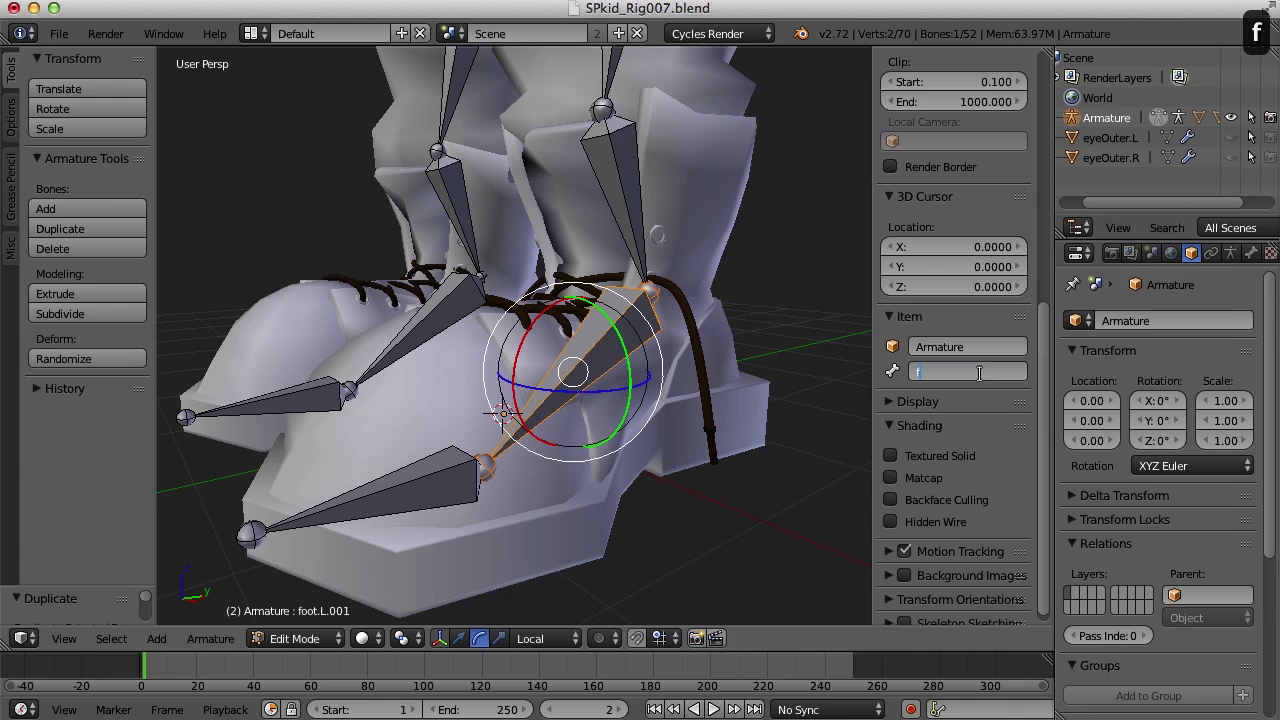
pyautogui.write('ootIK.L')
pyautogui.press('Return')
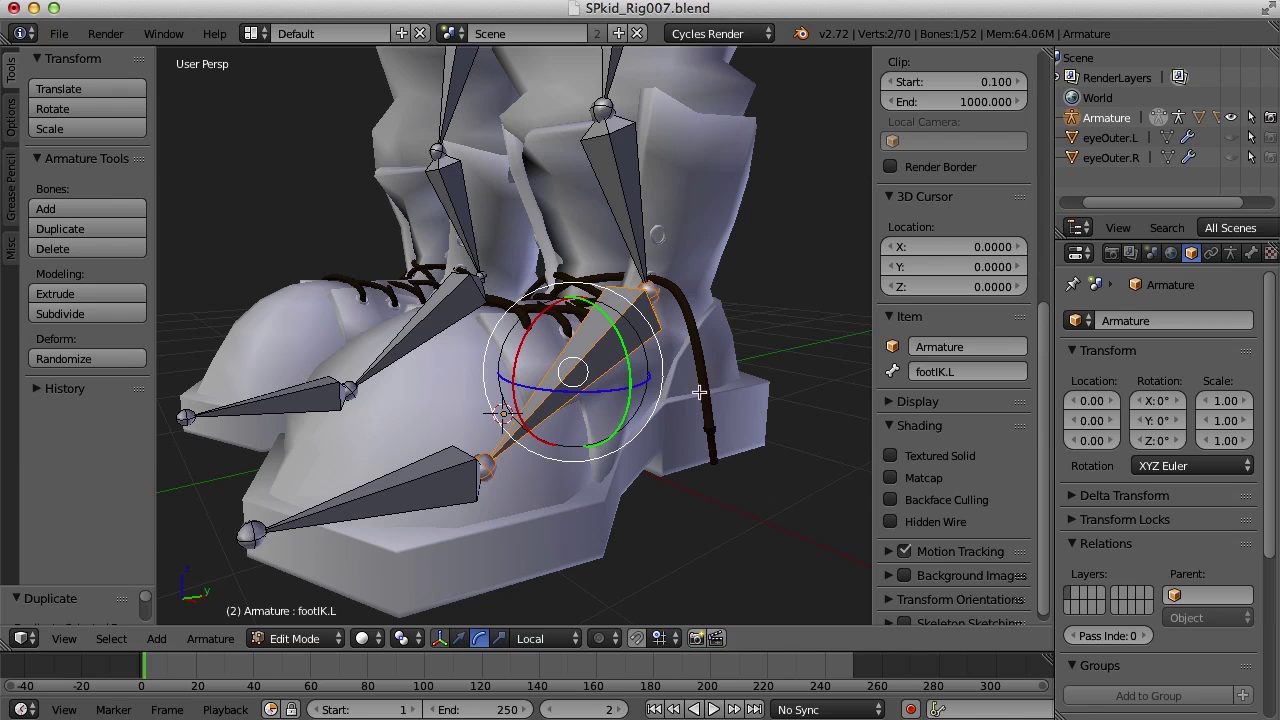
# - Clear the parent of the footIK.L bone, and test moving it freely before cancelling the move
pyautogui.hotkey('alt', 'p')
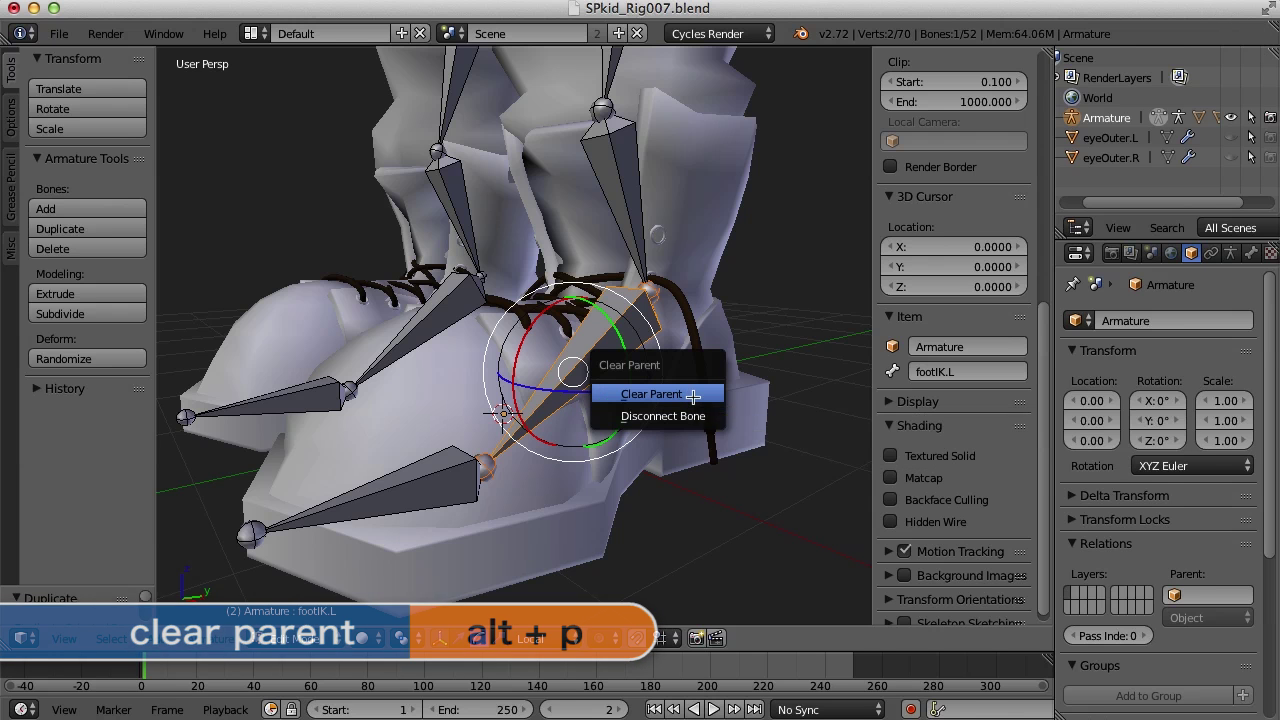
pyautogui.click(651, 394)
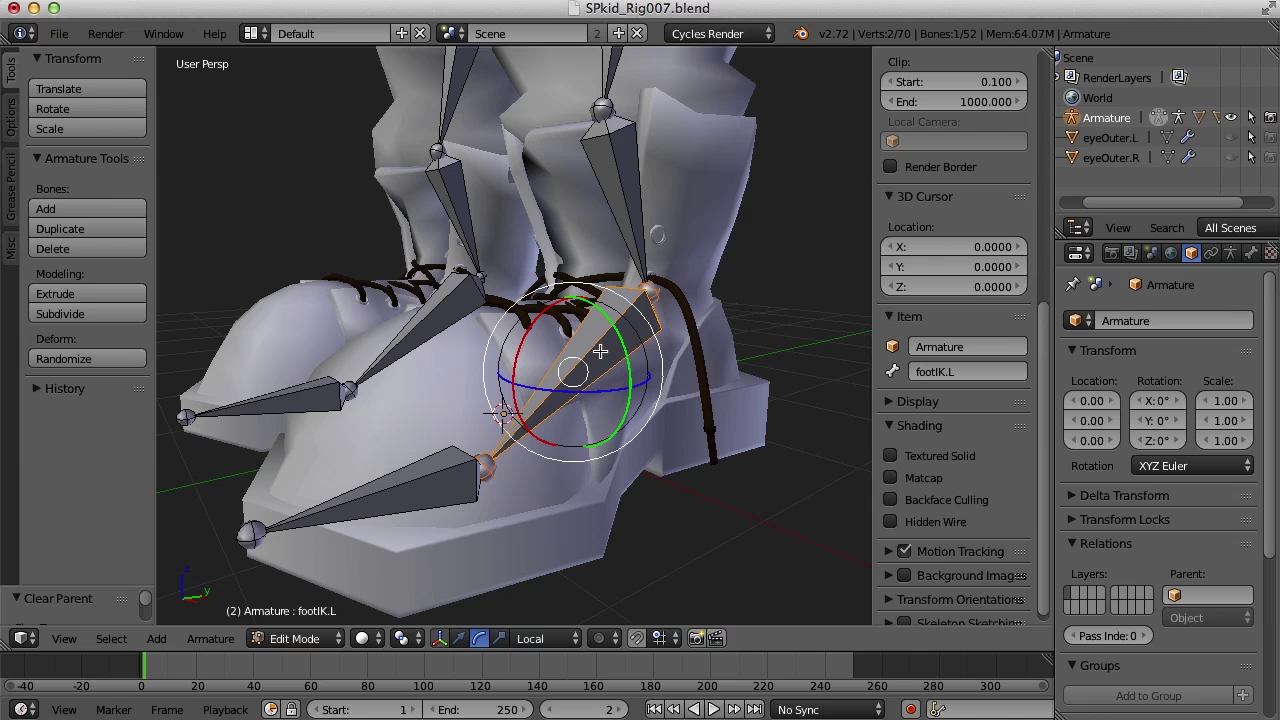
pyautogui.press('g')
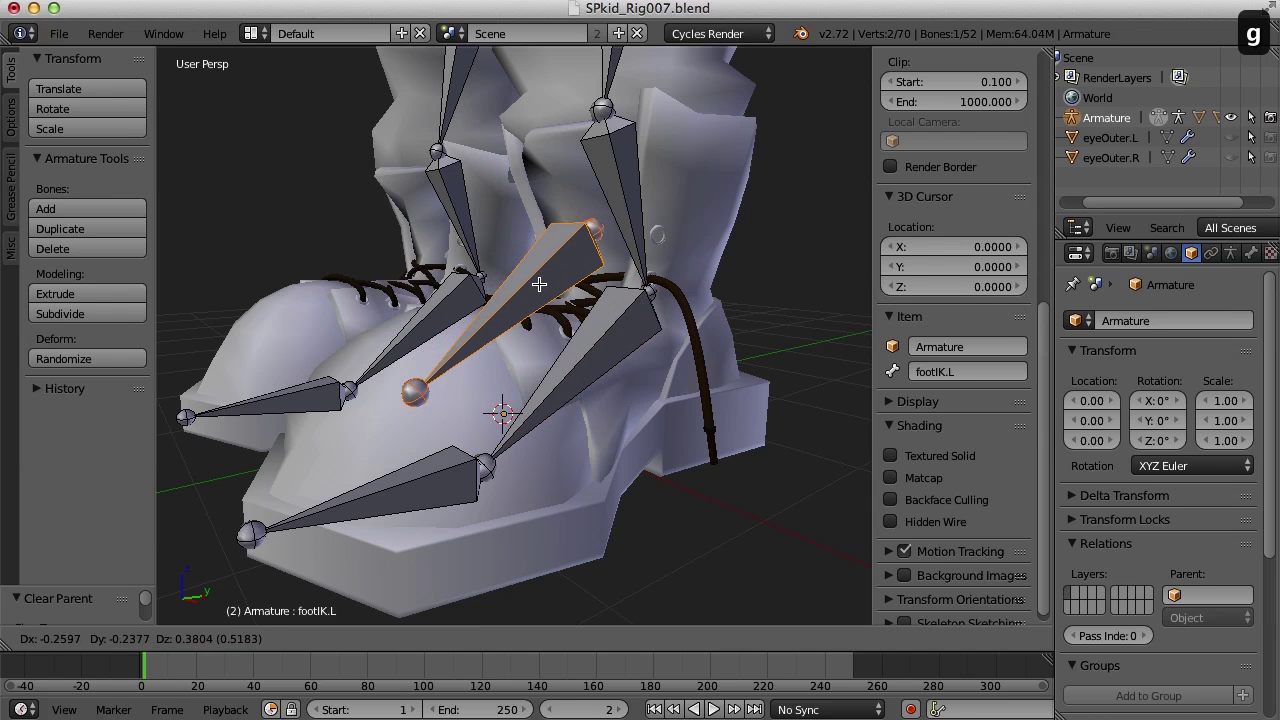
pyautogui.rightClick(540, 285)
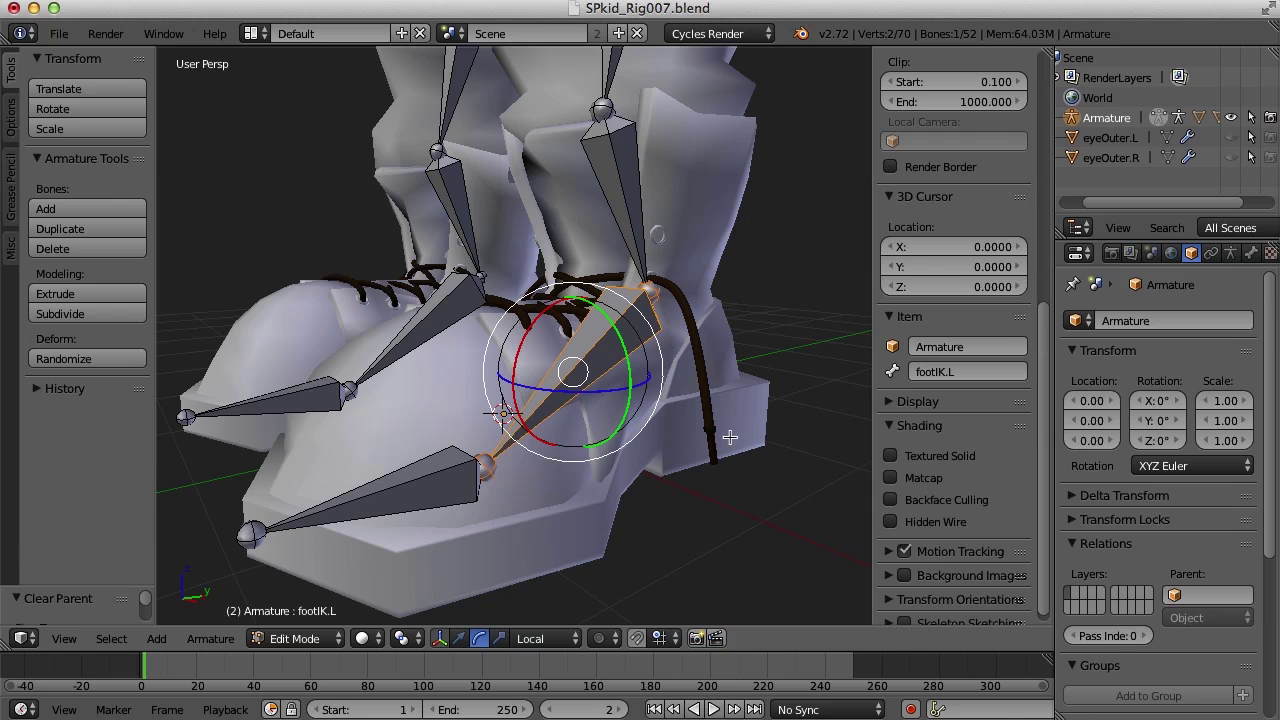
# - Switch to Pose Mode and add an Inverse Kinematics bone constraint to lowLeg.L
pyautogui.moveTo(729, 437)
pyautogui.mouseDown(button='middle')
pyautogui.moveTo(723, 386)
pyautogui.moveTo(711, 457)
pyautogui.moveTo(734, 440)
pyautogui.moveTo(717, 443)
pyautogui.mouseUp(button='middle')
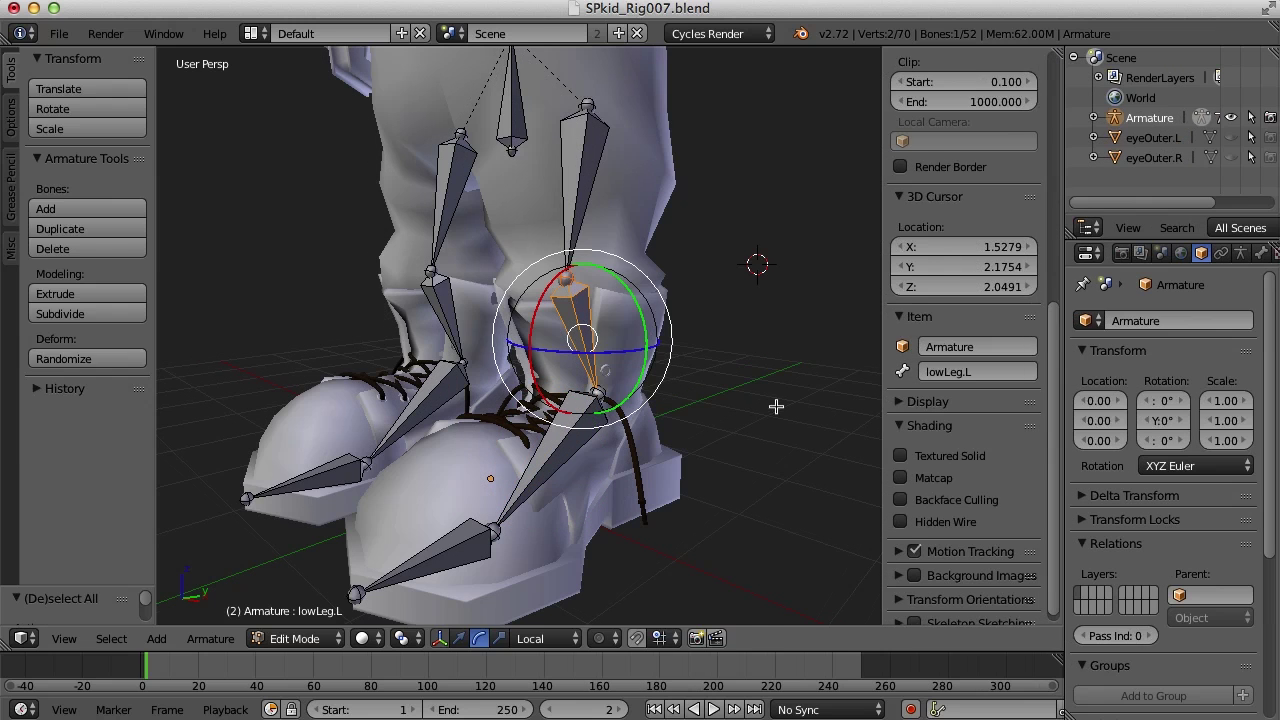
pyautogui.hotkey('ctrl', 'Tab')
pyautogui.moveTo(1060, 325); pyautogui.dragTo(988, 326)
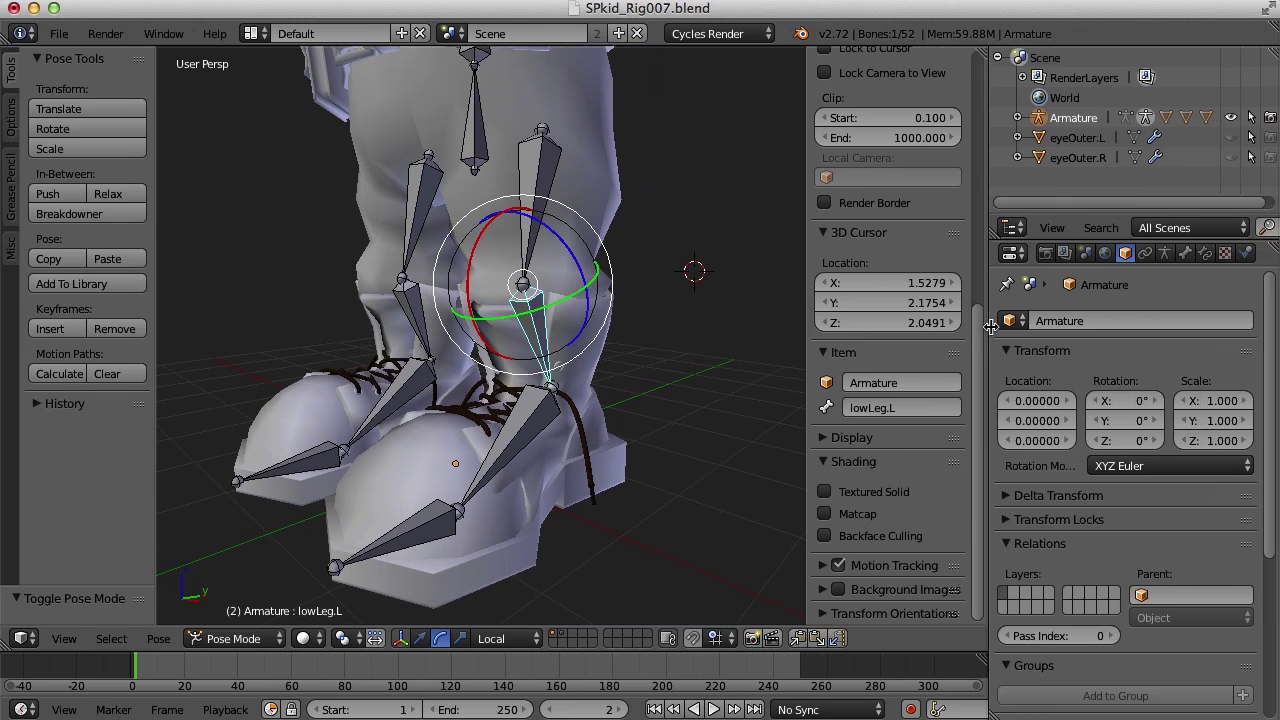
pyautogui.click(1205, 254)
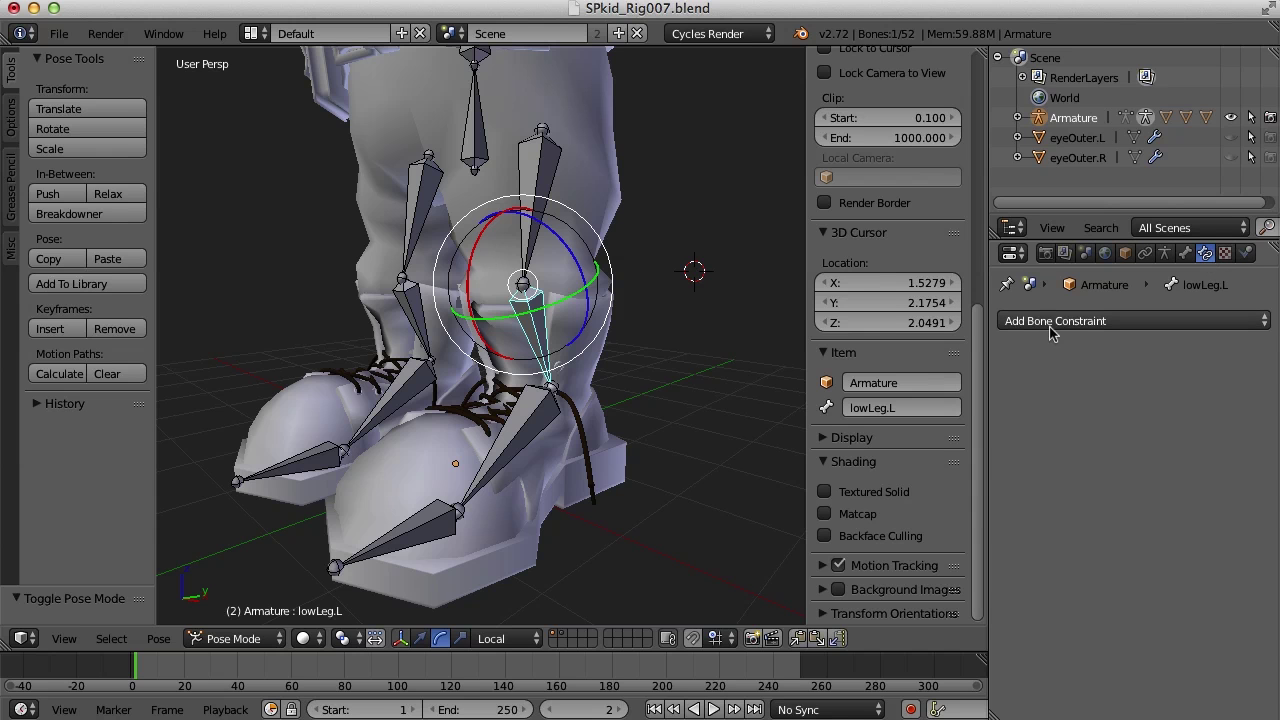
pyautogui.click(1097, 322)
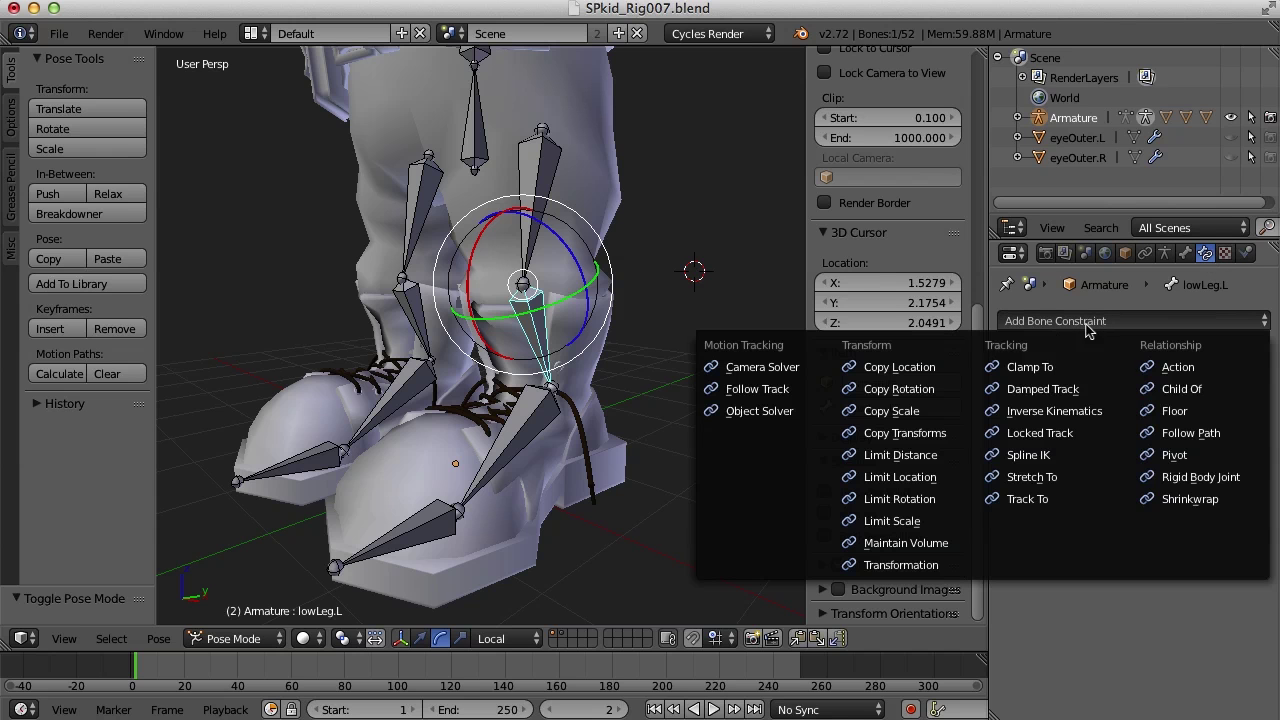
pyautogui.click(1090, 411)
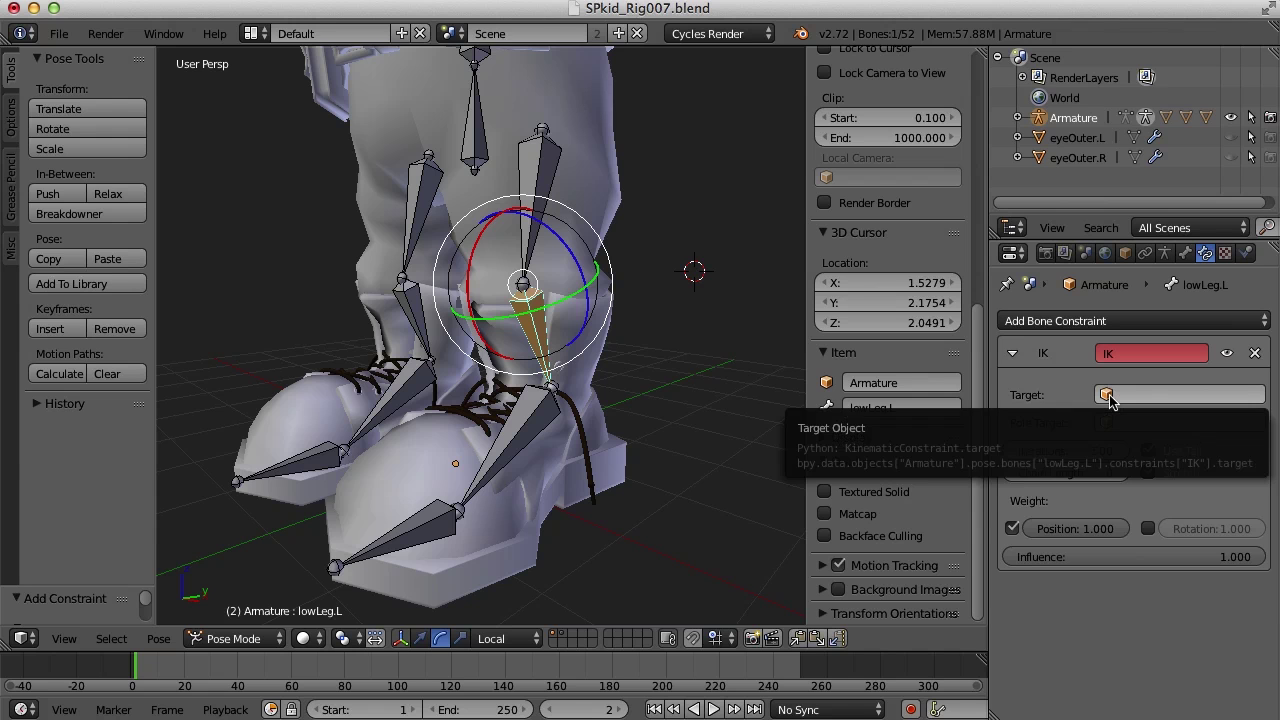
# - Set the IK constraint's target to Armature and its target bone to footIK.L
pyautogui.click(1113, 396)
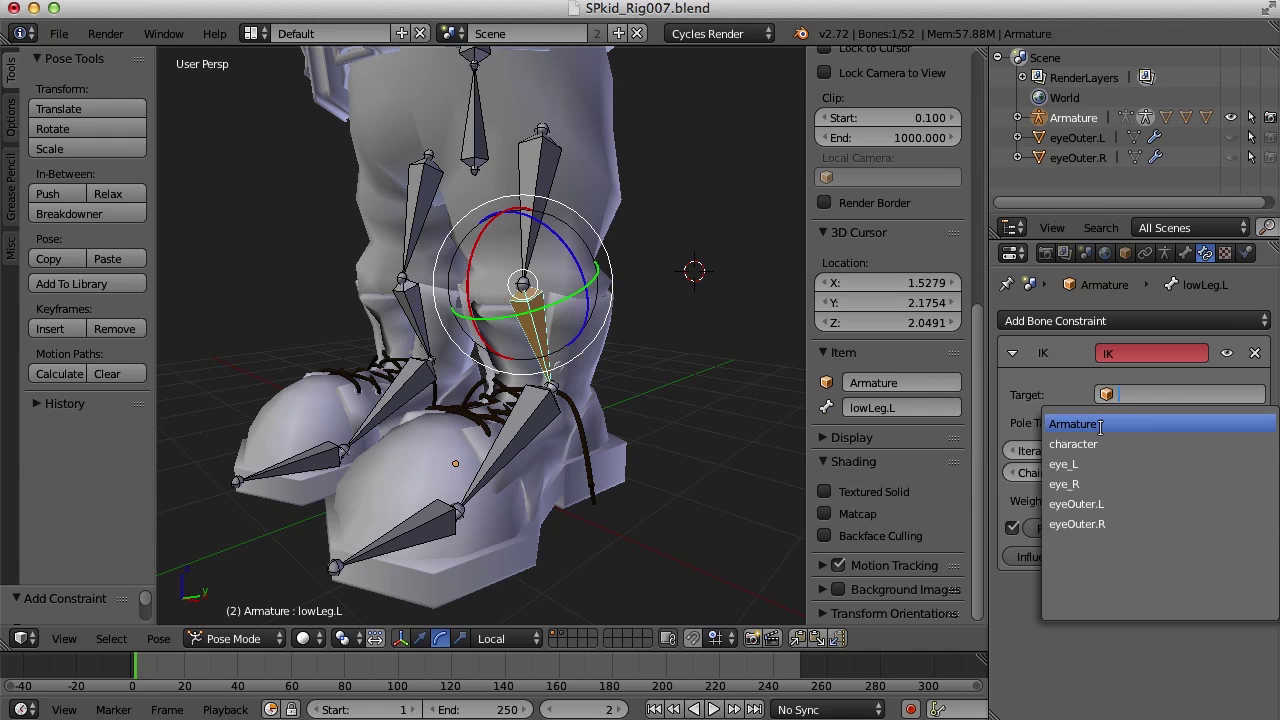
pyautogui.click(1100, 425)
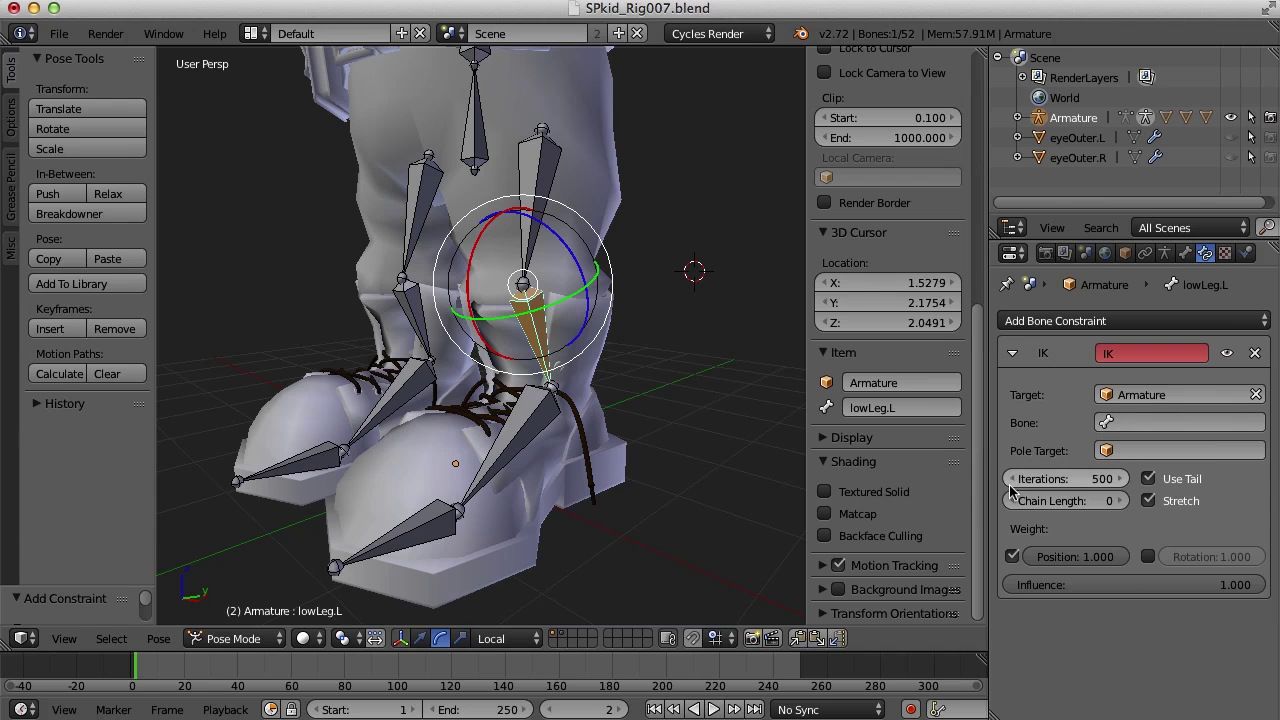
pyautogui.click(1108, 424)
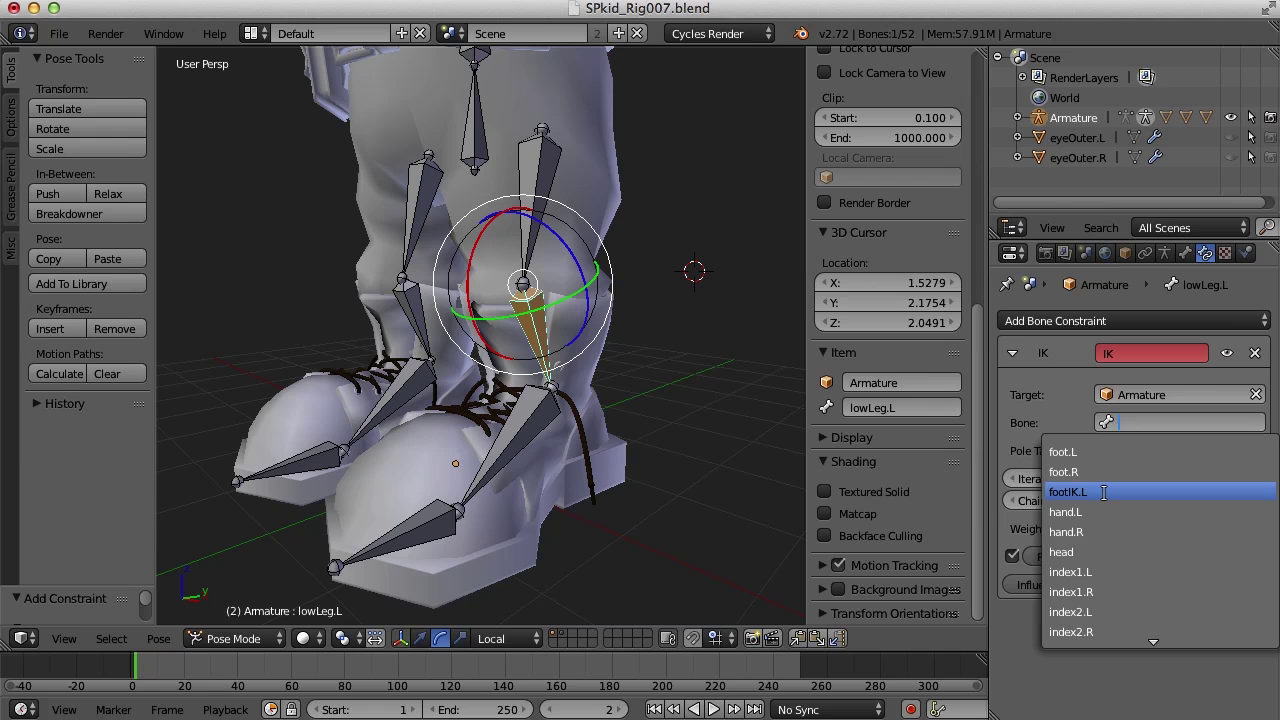
pyautogui.write('foot')
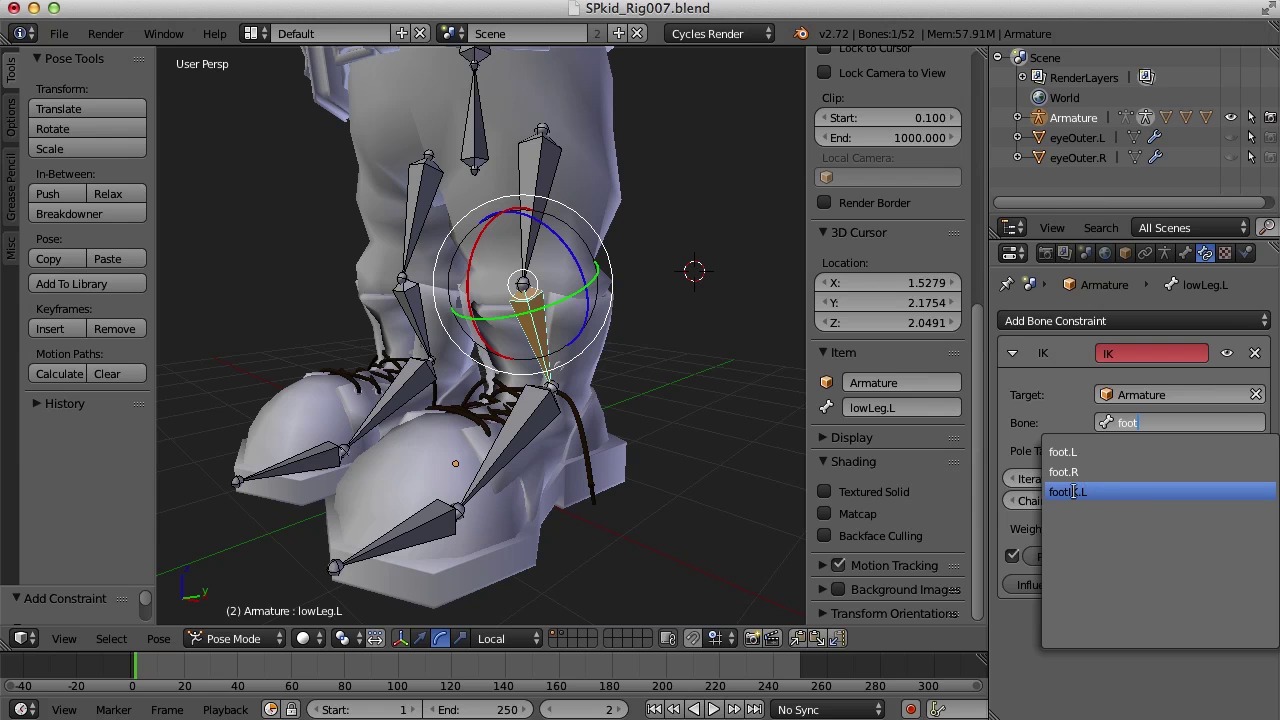
pyautogui.click(1073, 492)
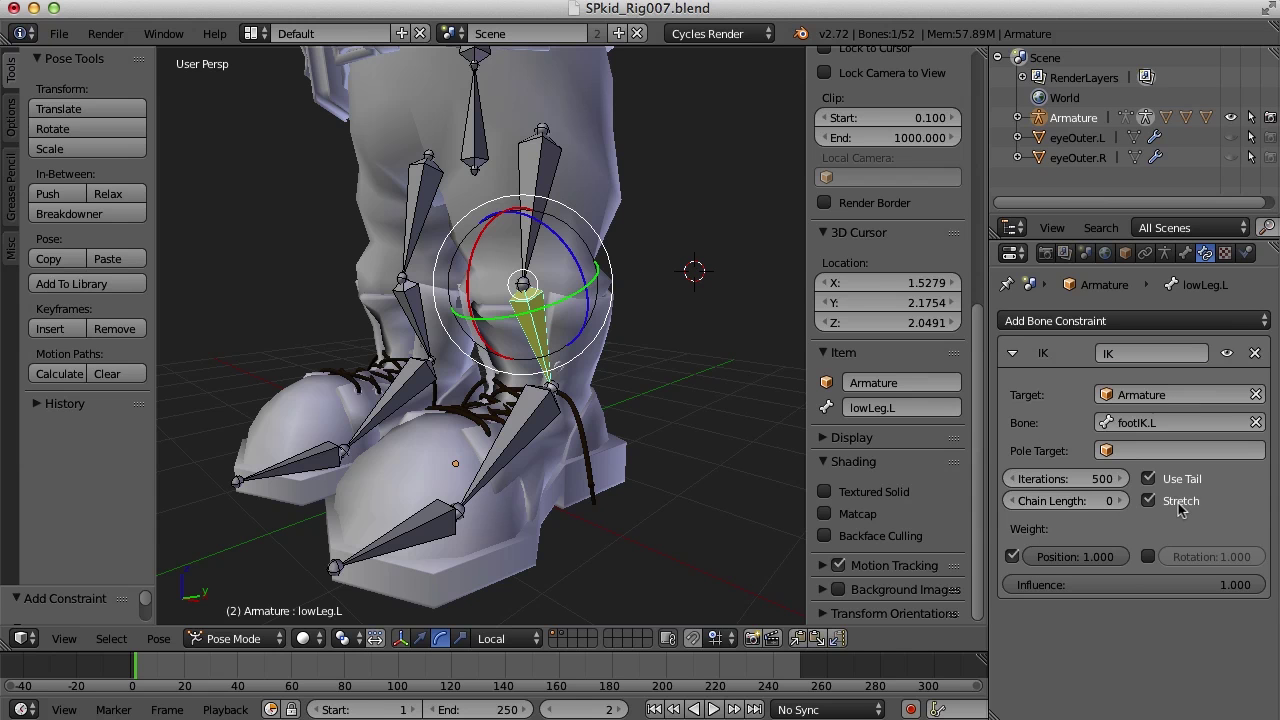
# - Set the chain length of the lowLeg.L IK constraint to 2
pyautogui.moveTo(651, 427); pyautogui.dragTo(692, 452, button='middle')
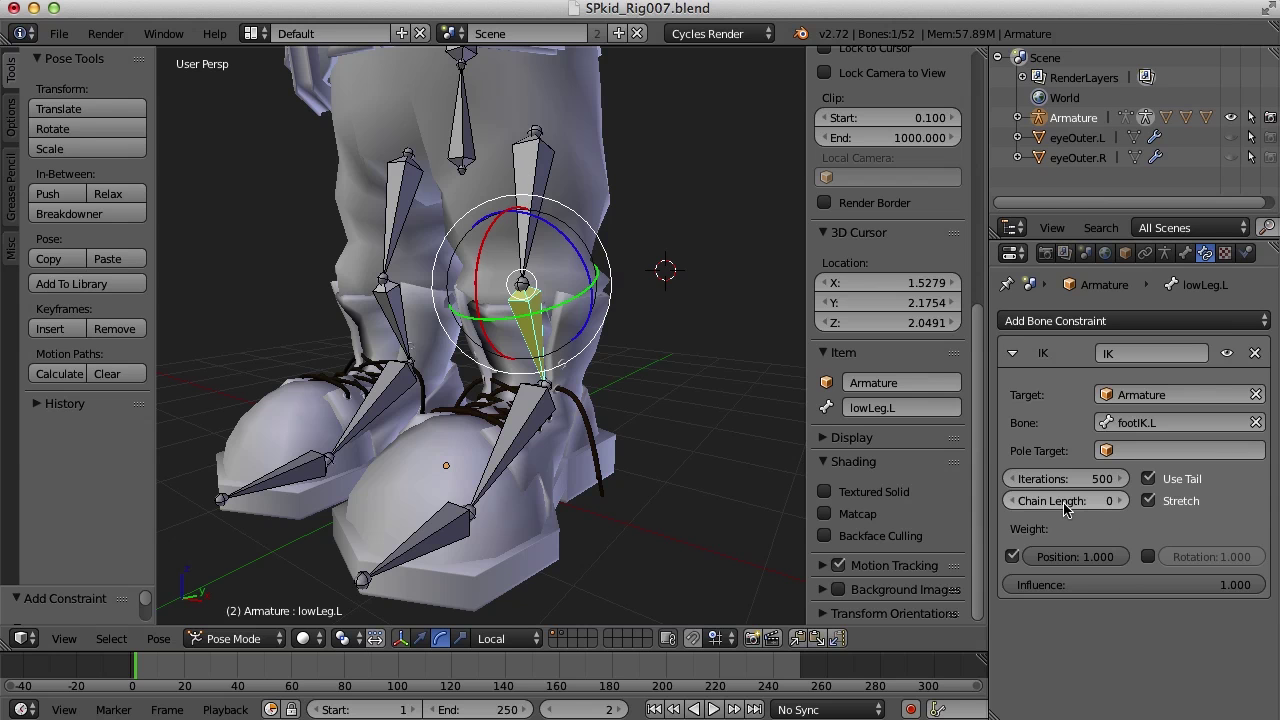
pyautogui.click(1121, 500)
pyautogui.click(1121, 500)
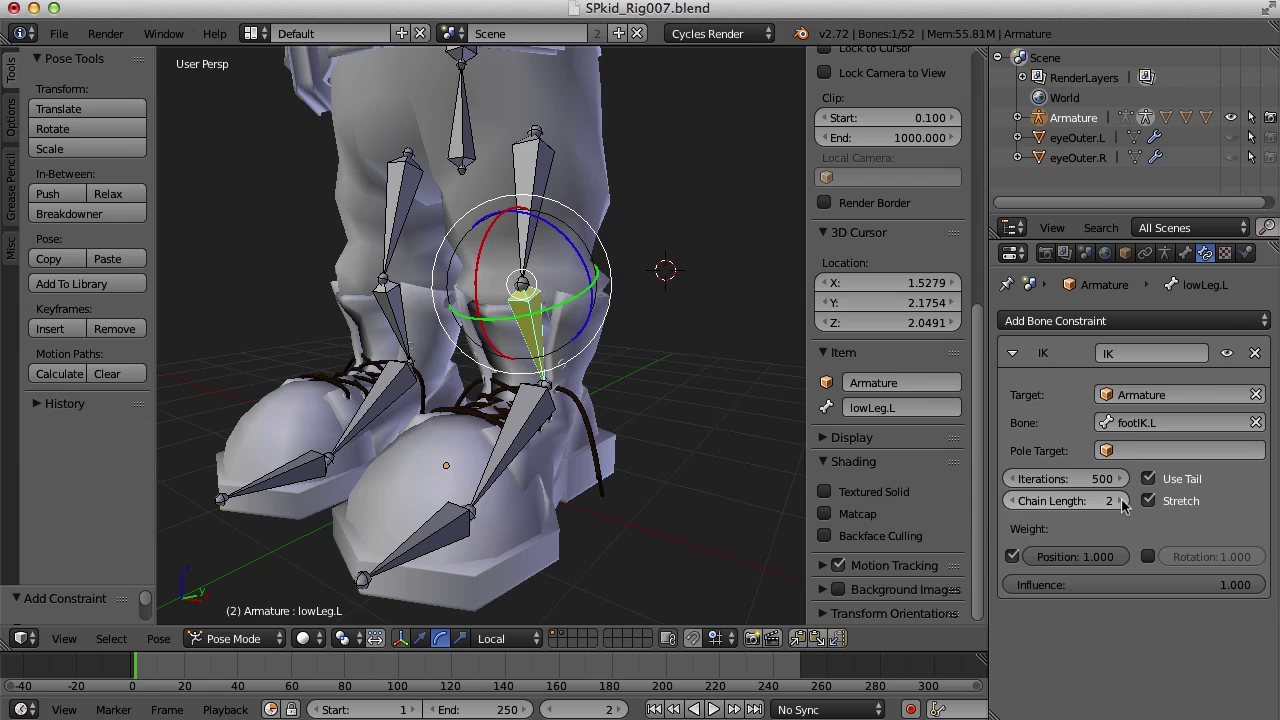
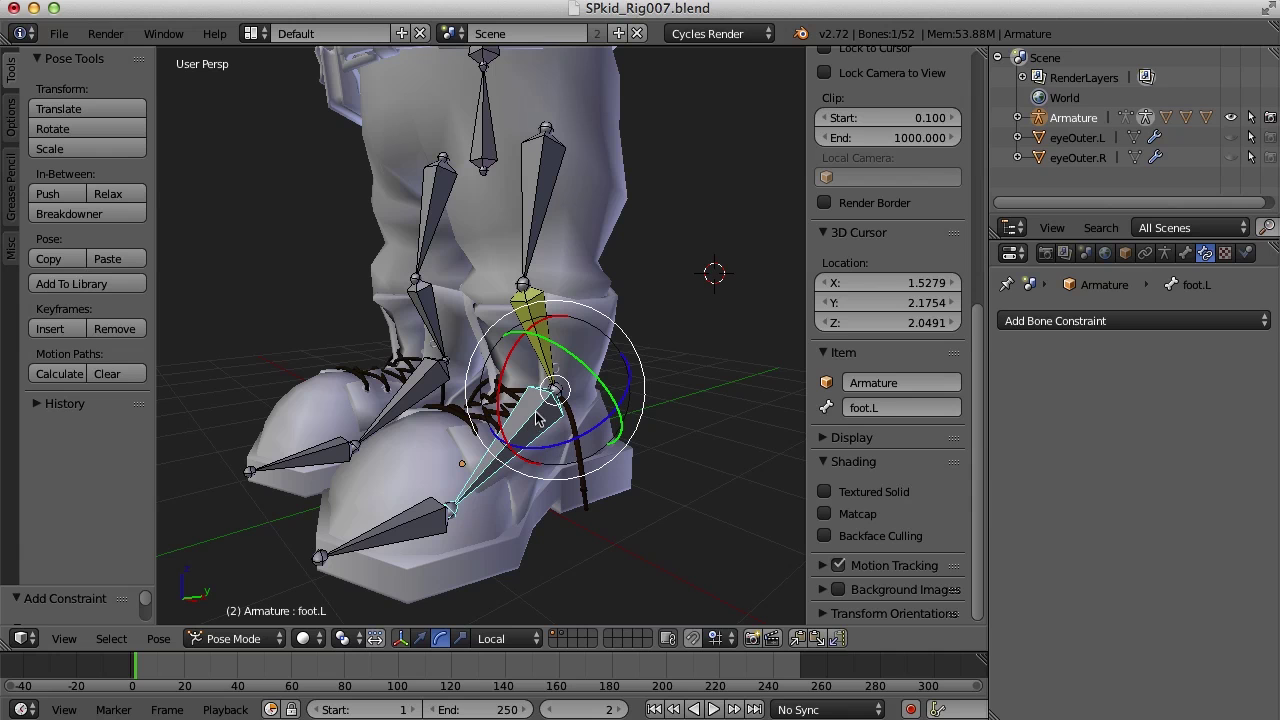
# - Test the left leg's IK by moving the footIK.L bone around, and cancel the moves
pyautogui.rightClick(537, 416)
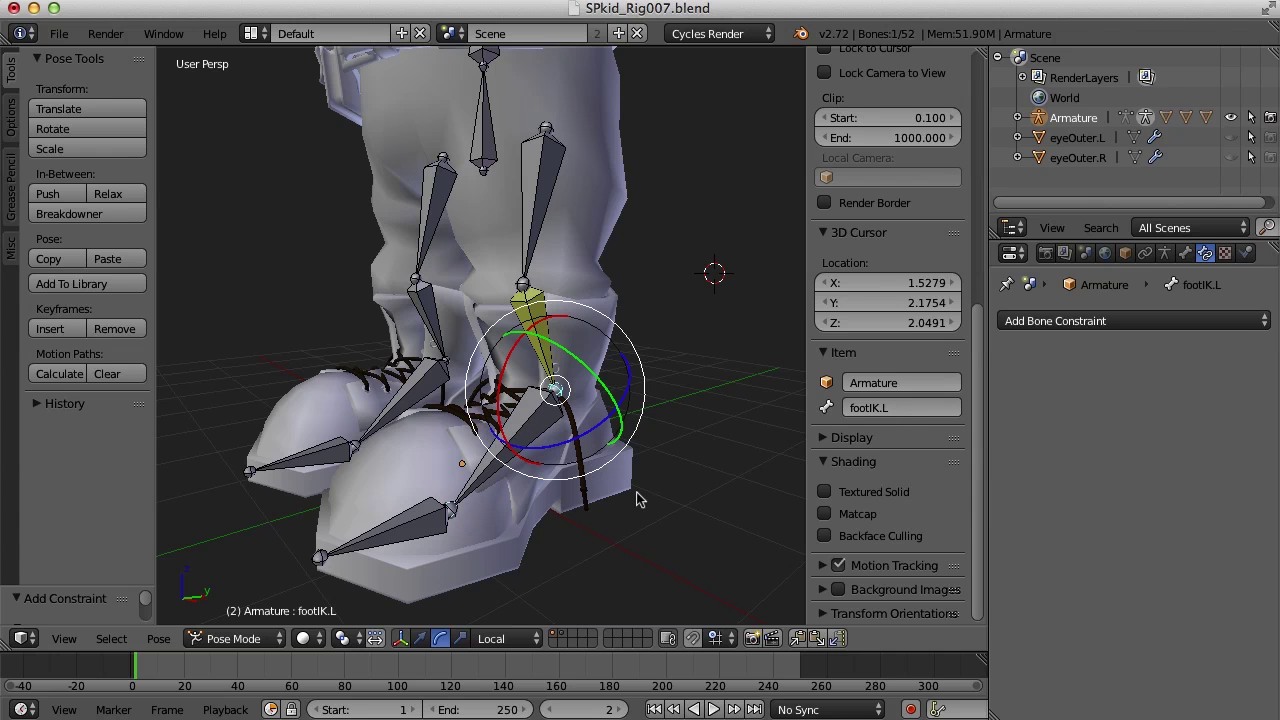
pyautogui.press('g')
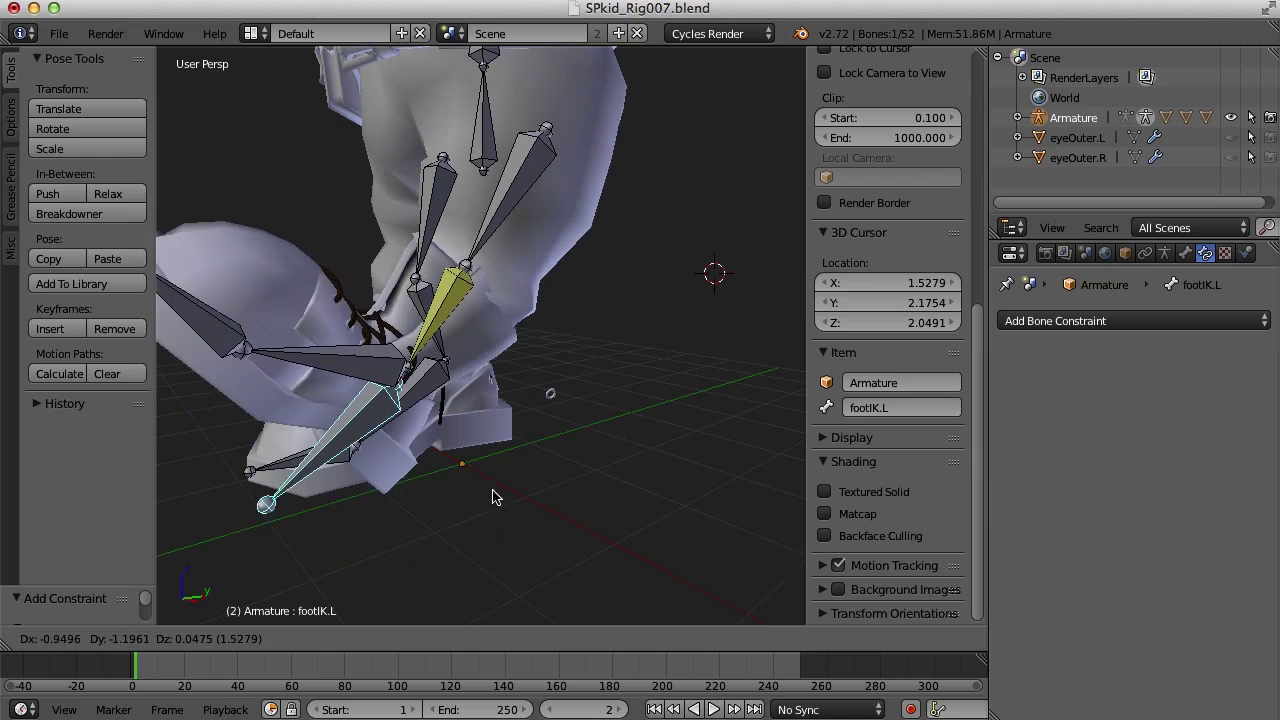
pyautogui.click(677, 463)
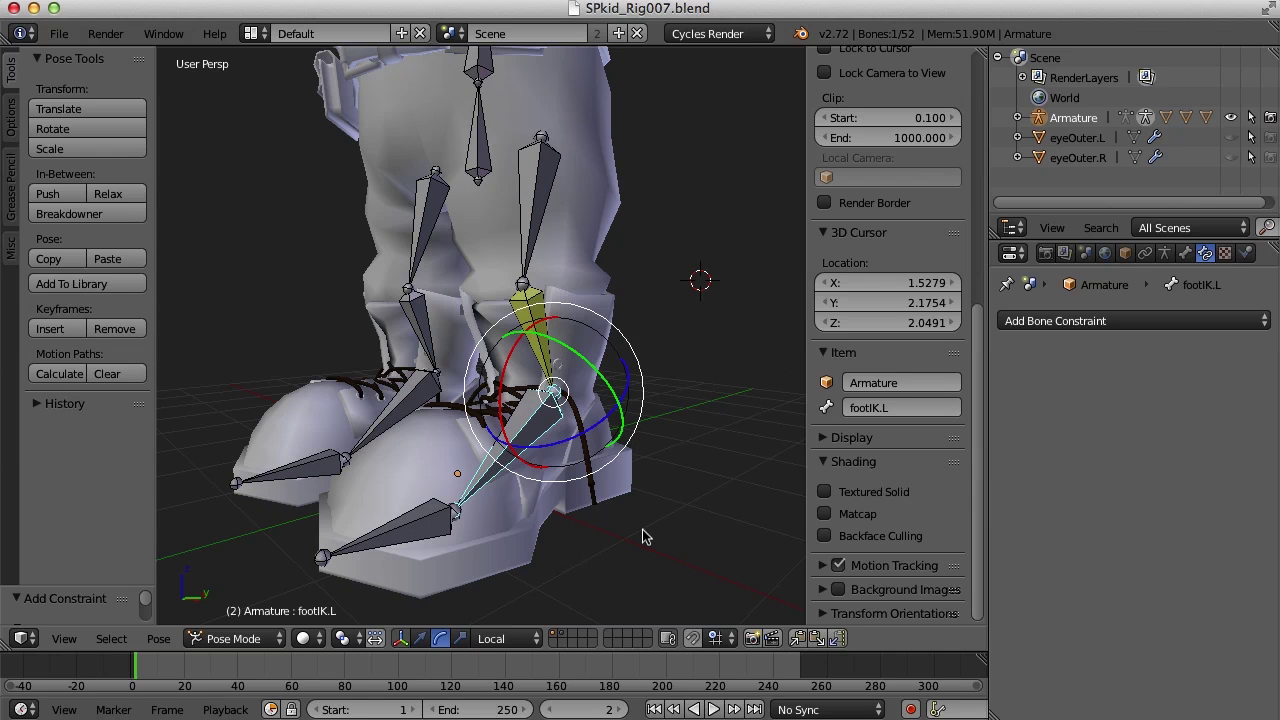
pyautogui.press('g')
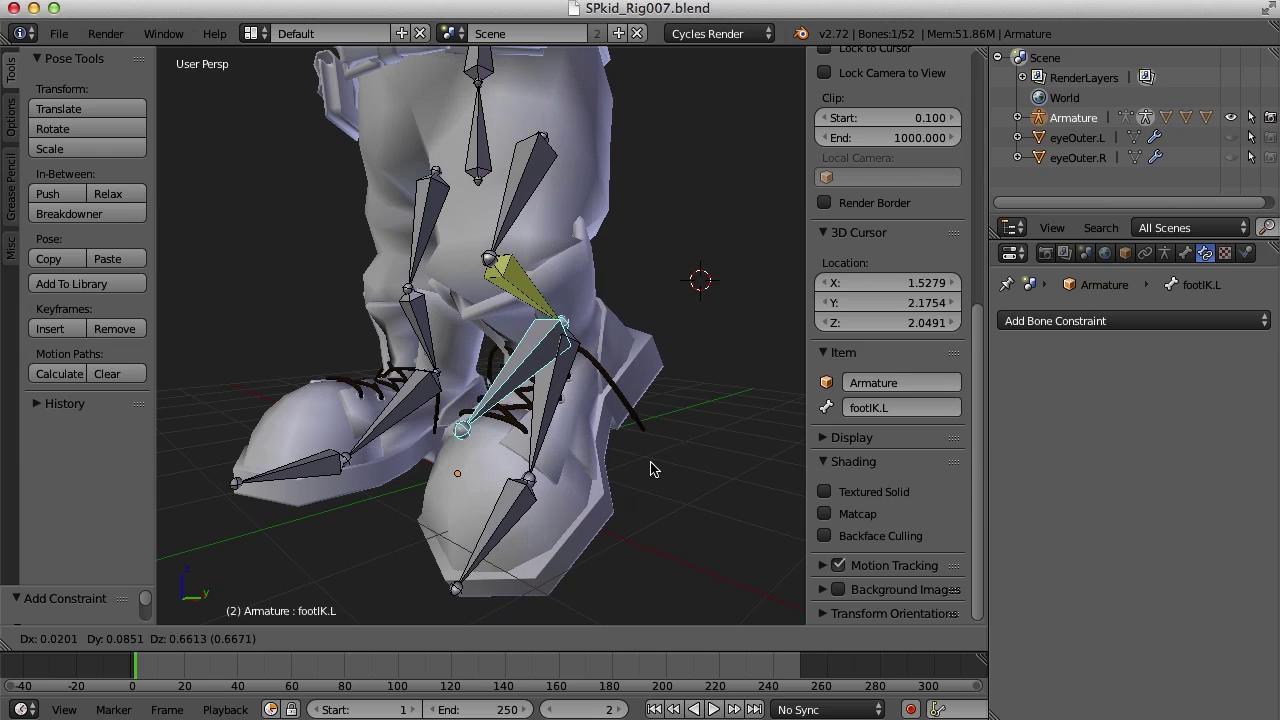
pyautogui.press('Escape')
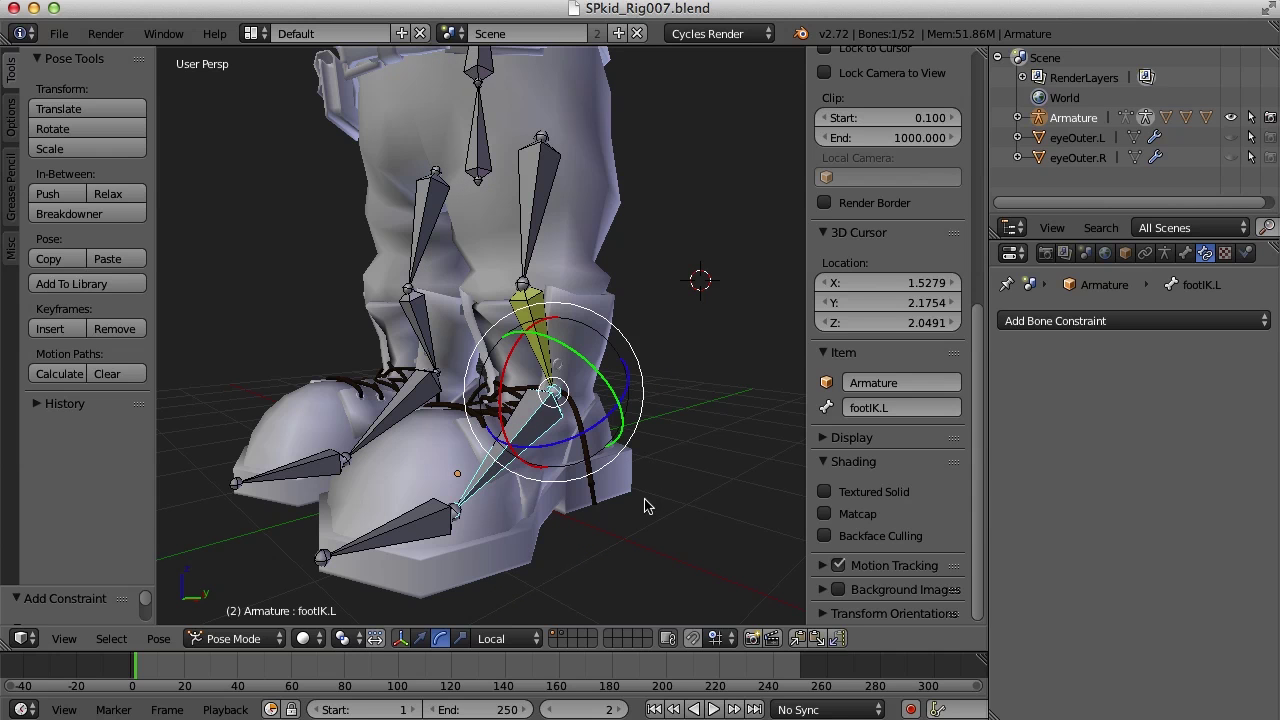
# - Add a Copy Rotation bone constraint to foot.L, with Armature as its target and footIK.L as its target bone
pyautogui.moveTo(645, 506); pyautogui.dragTo(656, 500, button='middle')
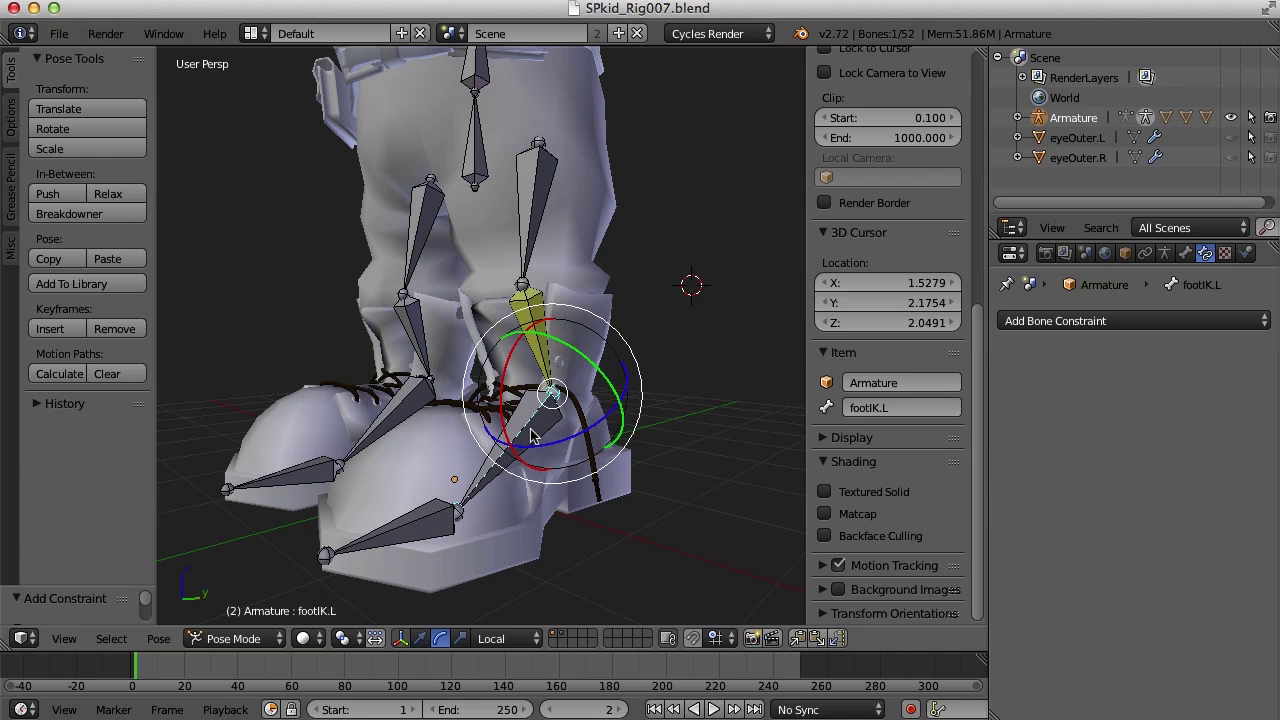
pyautogui.rightClick(532, 432)
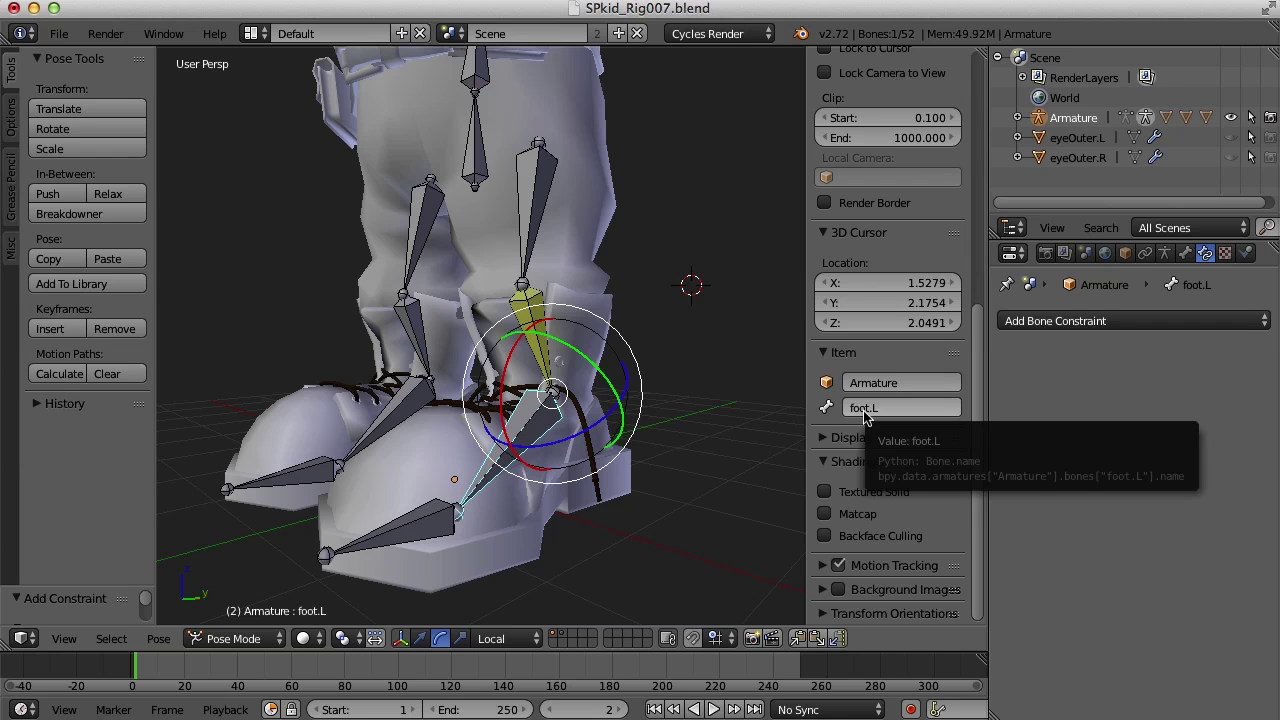
pyautogui.click(1076, 329)
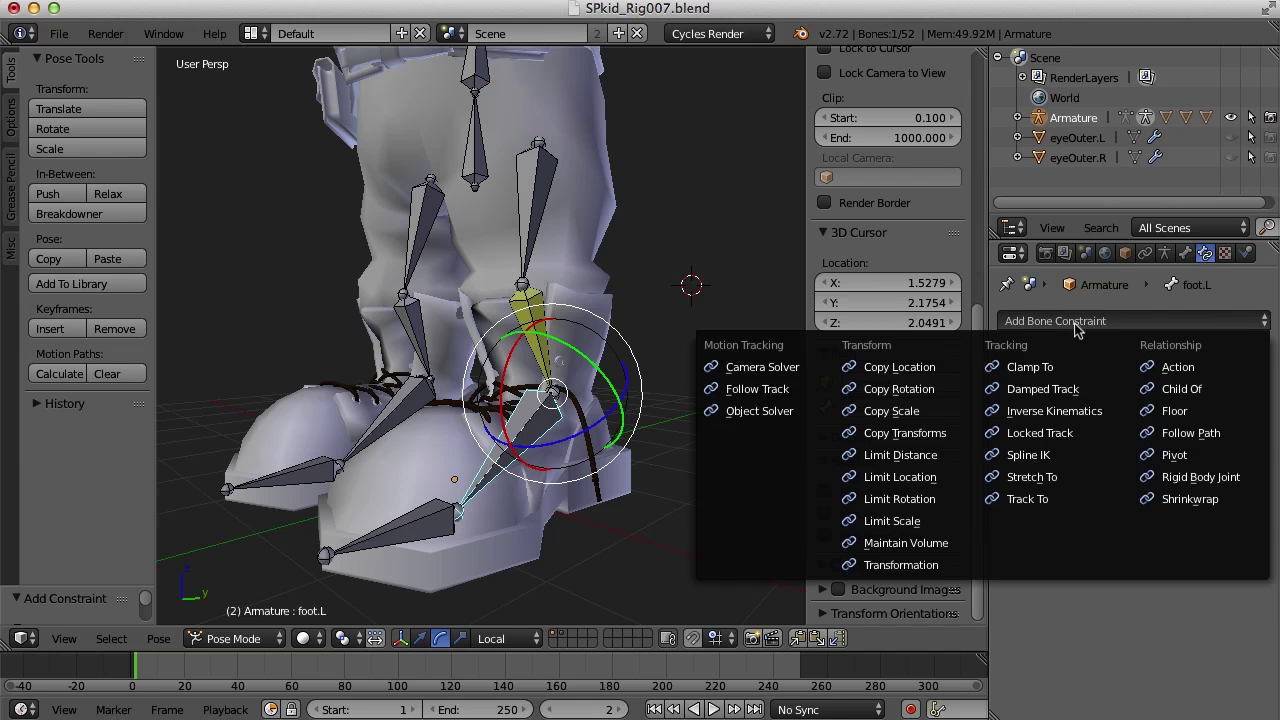
pyautogui.click(928, 390)
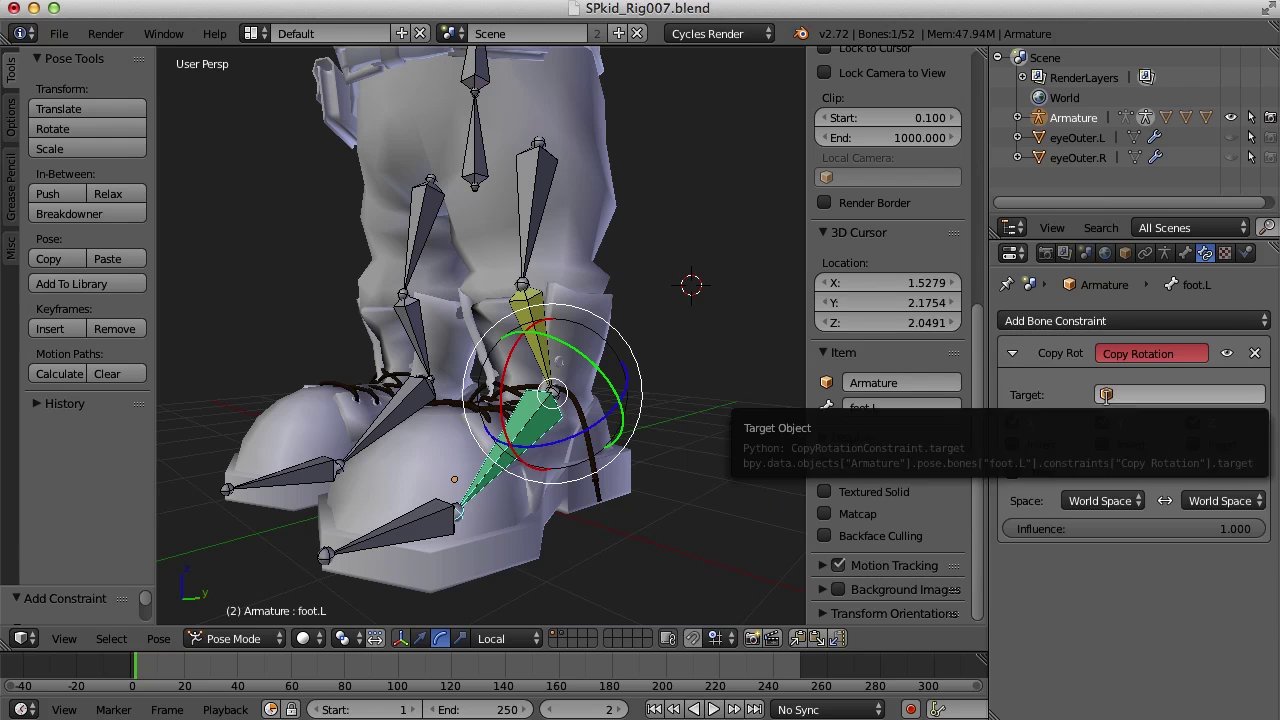
pyautogui.click(1107, 396)
pyautogui.click(1105, 421)
pyautogui.click(1105, 423)
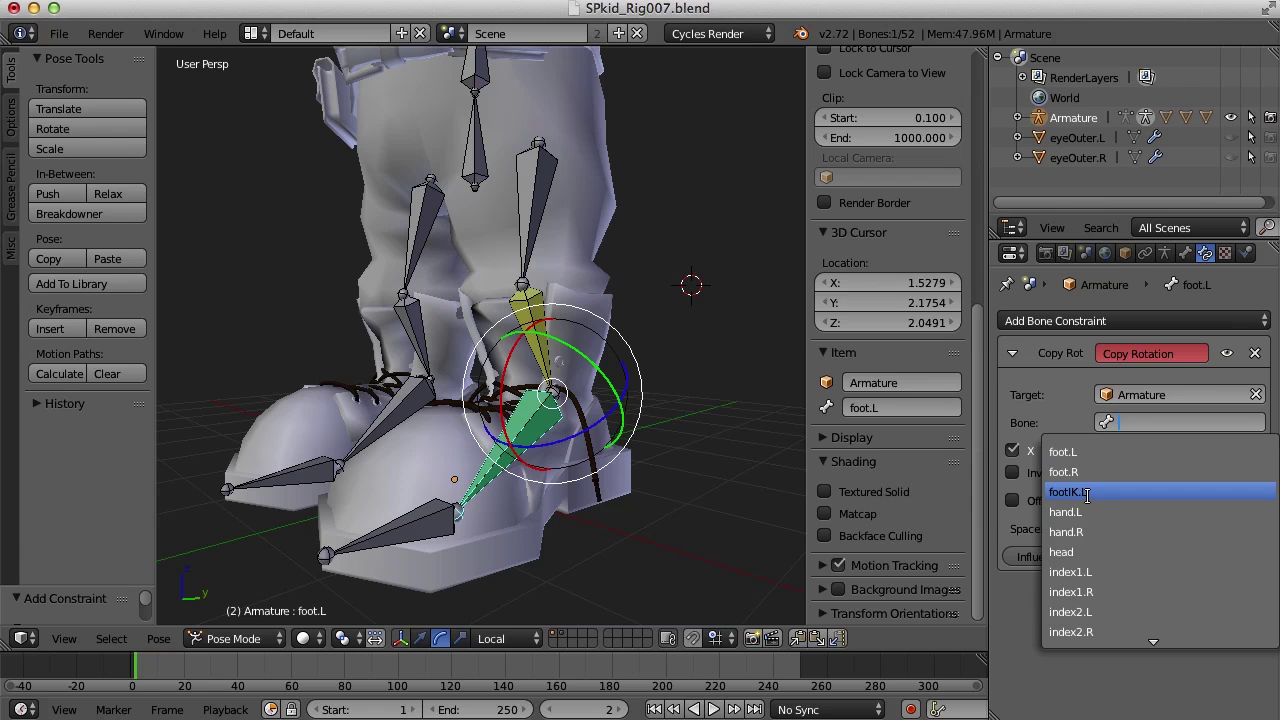
pyautogui.click(1086, 493)
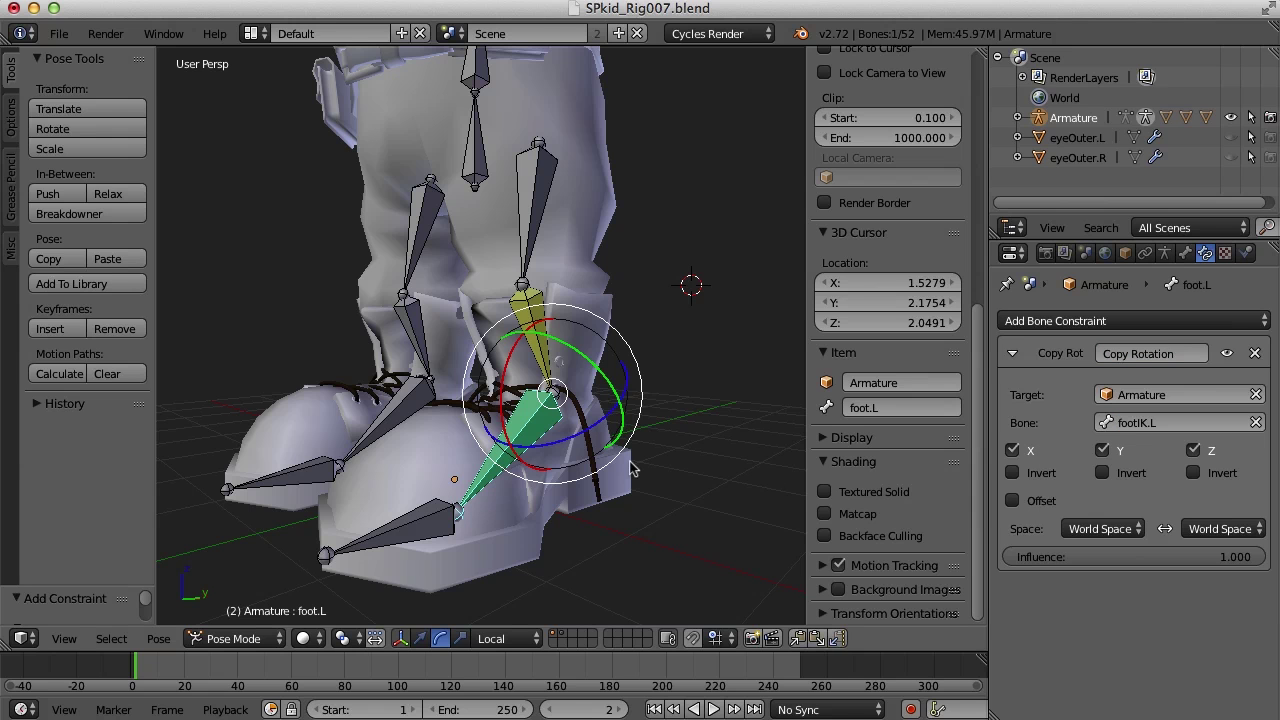
# - Test the copied rotation by moving footIK.L upward and trying a trackball rotation on it
pyautogui.rightClick(542, 432)
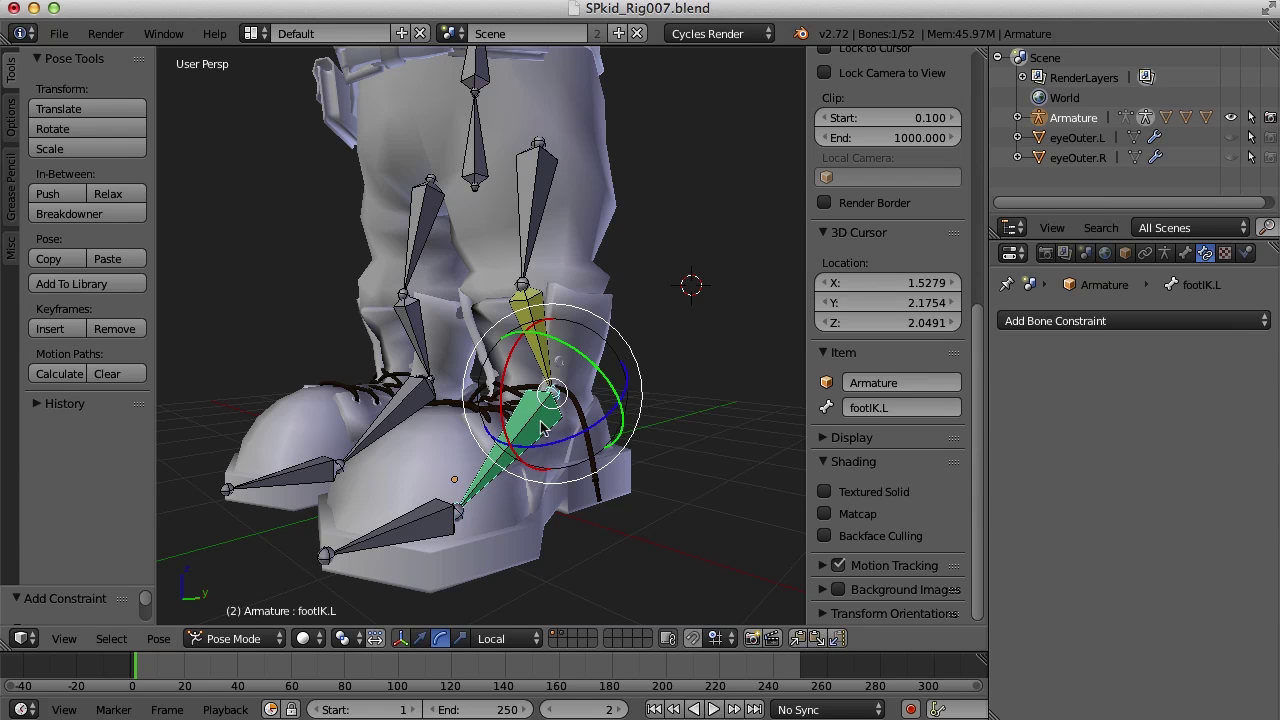
pyautogui.press('g')
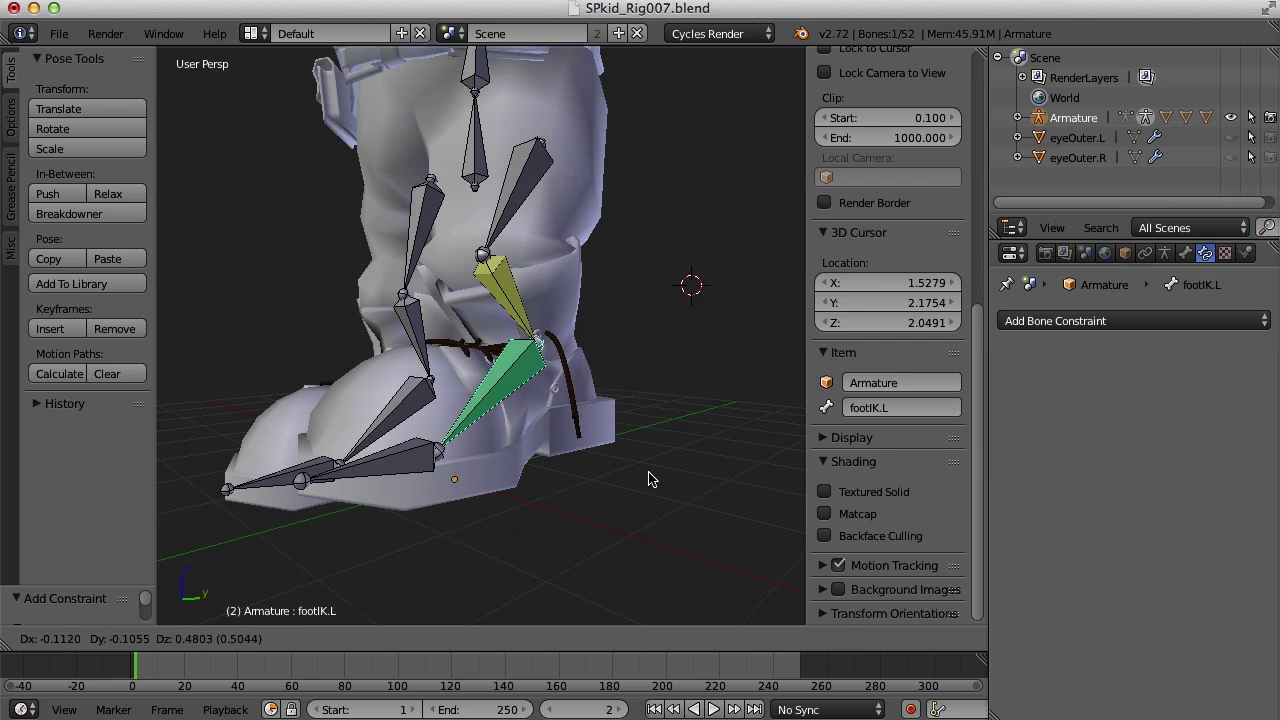
pyautogui.click(648, 480)
pyautogui.scroll(-3, 649, 471)
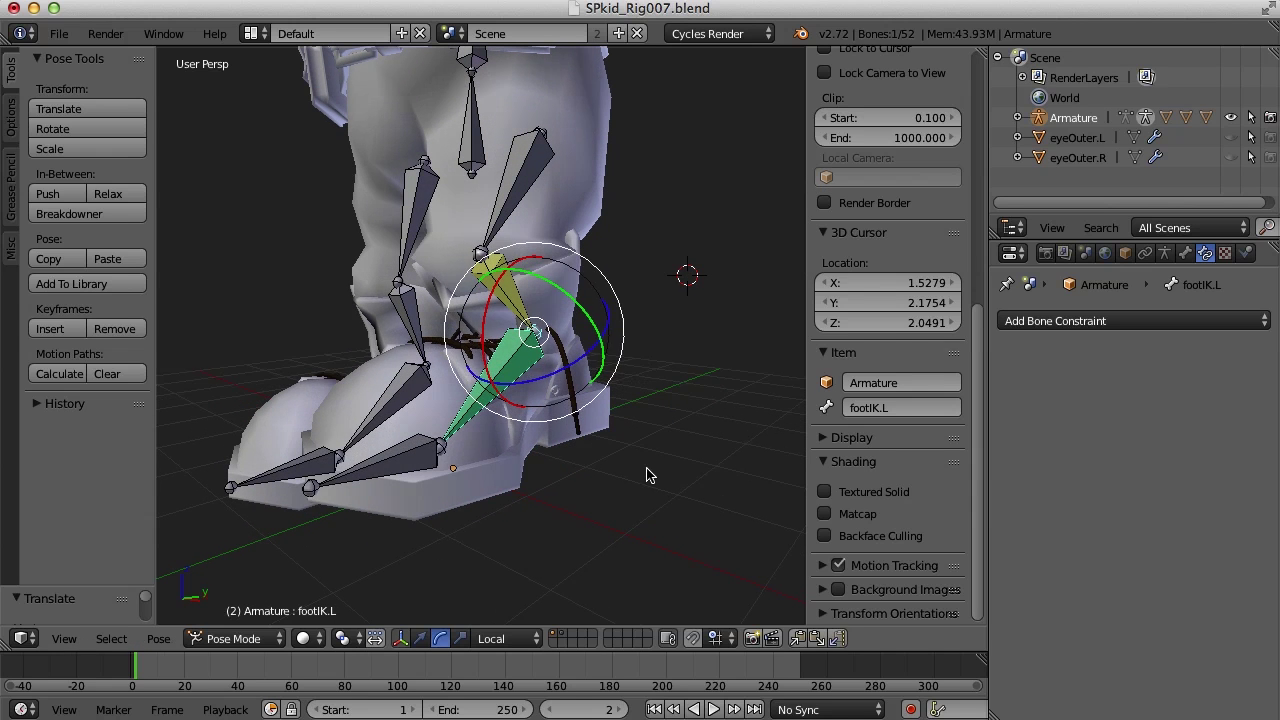
pyautogui.press('r')
pyautogui.press('r')
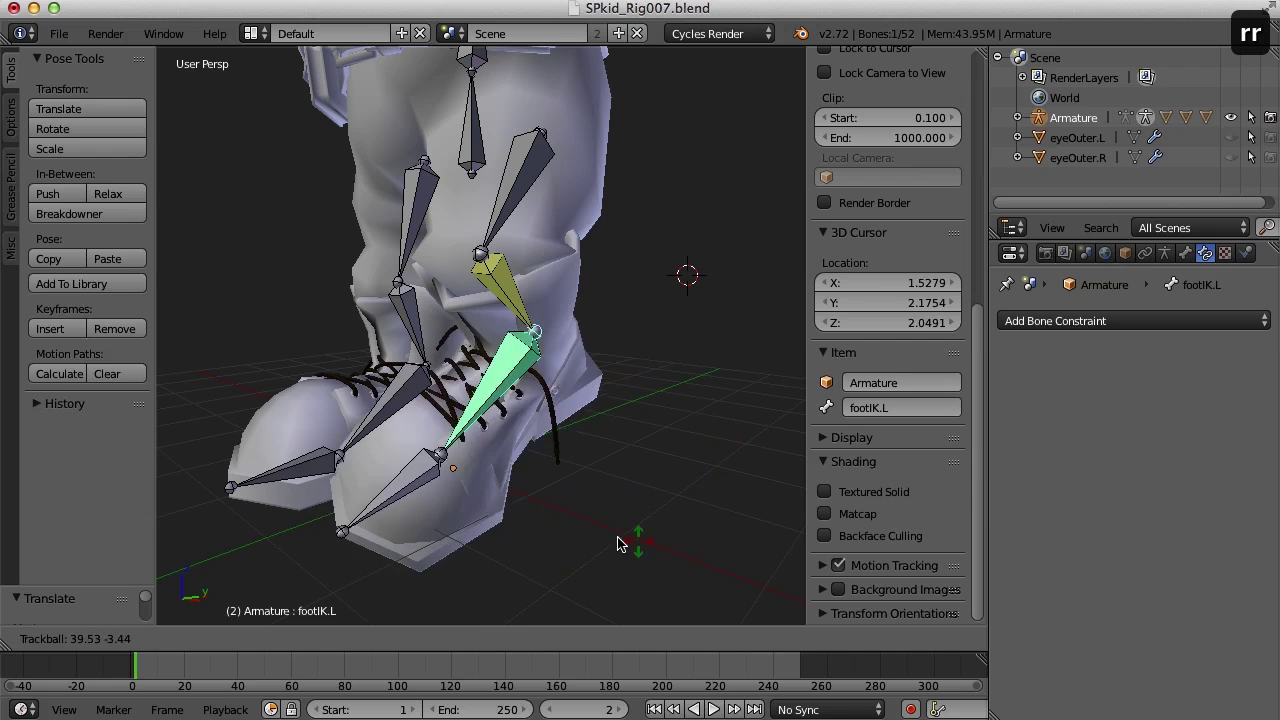
pyautogui.click(660, 492)
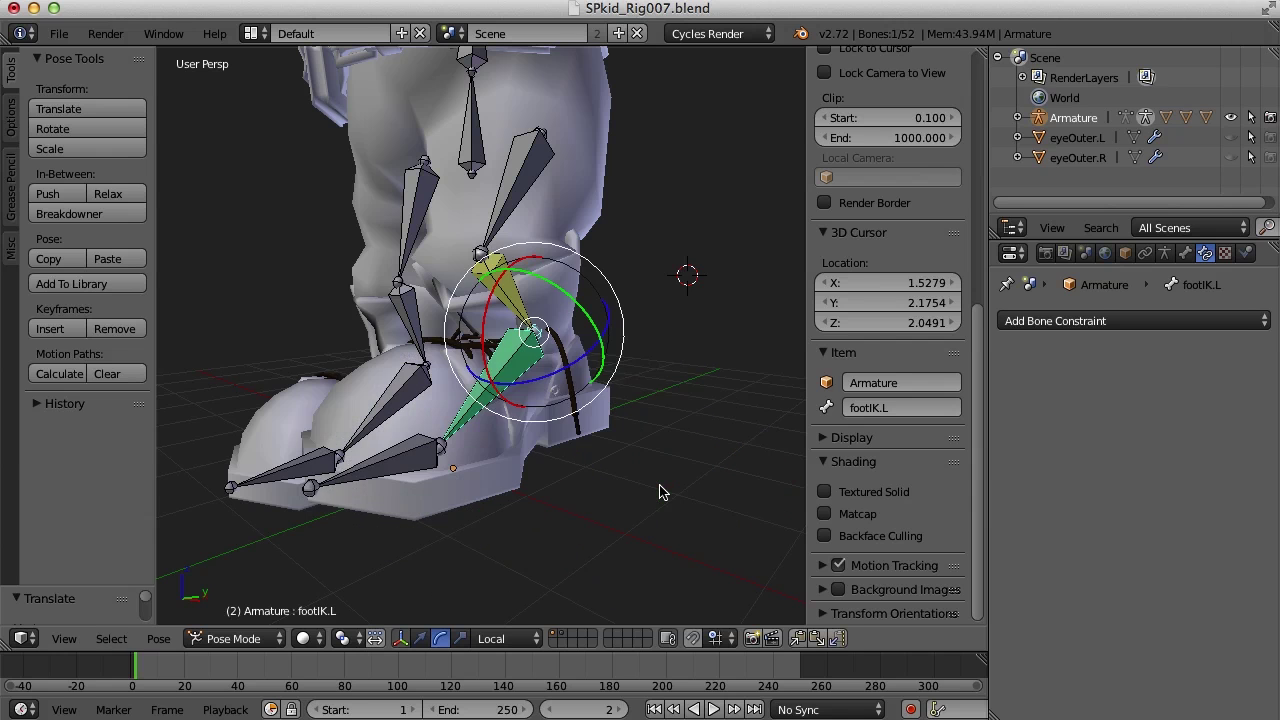
# - Clear the pose location, rotation and scale of all bones, and reset the 3D cursor to the scene's center
pyautogui.scroll(-4, 662, 488)
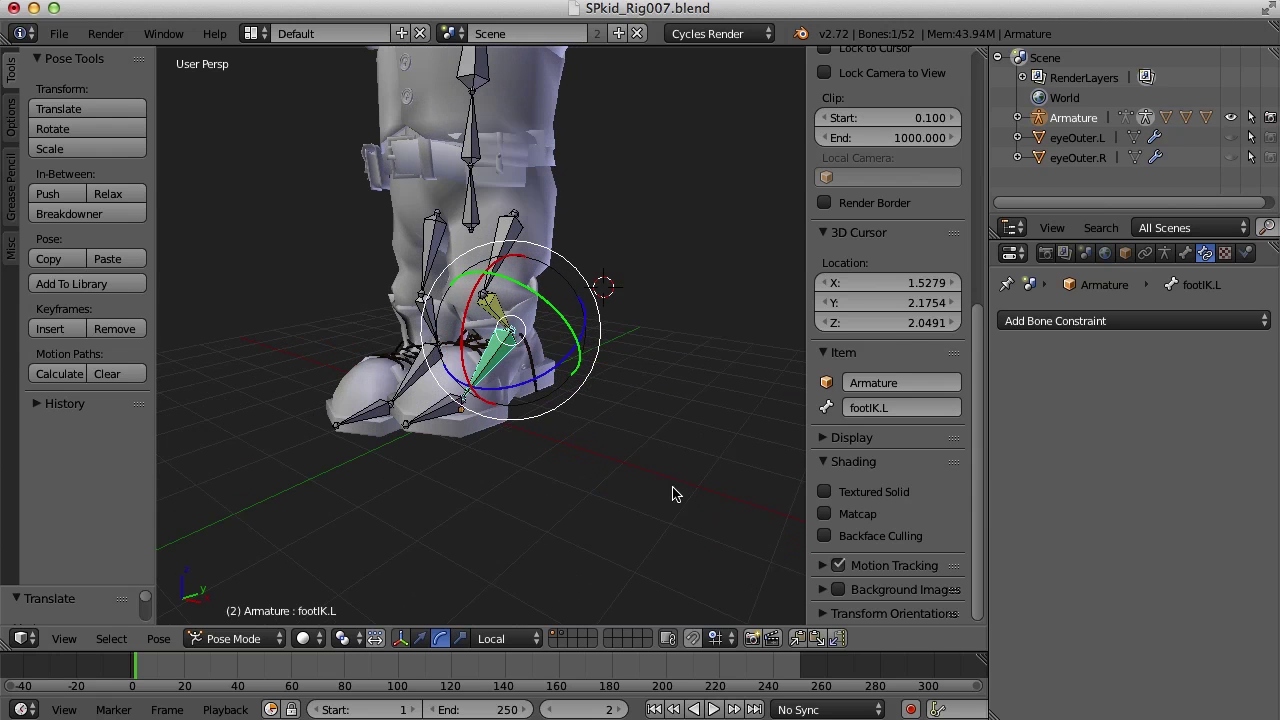
pyautogui.keyDown('shift'); pyautogui.scroll(5, 640, 460); pyautogui.keyUp('shift')
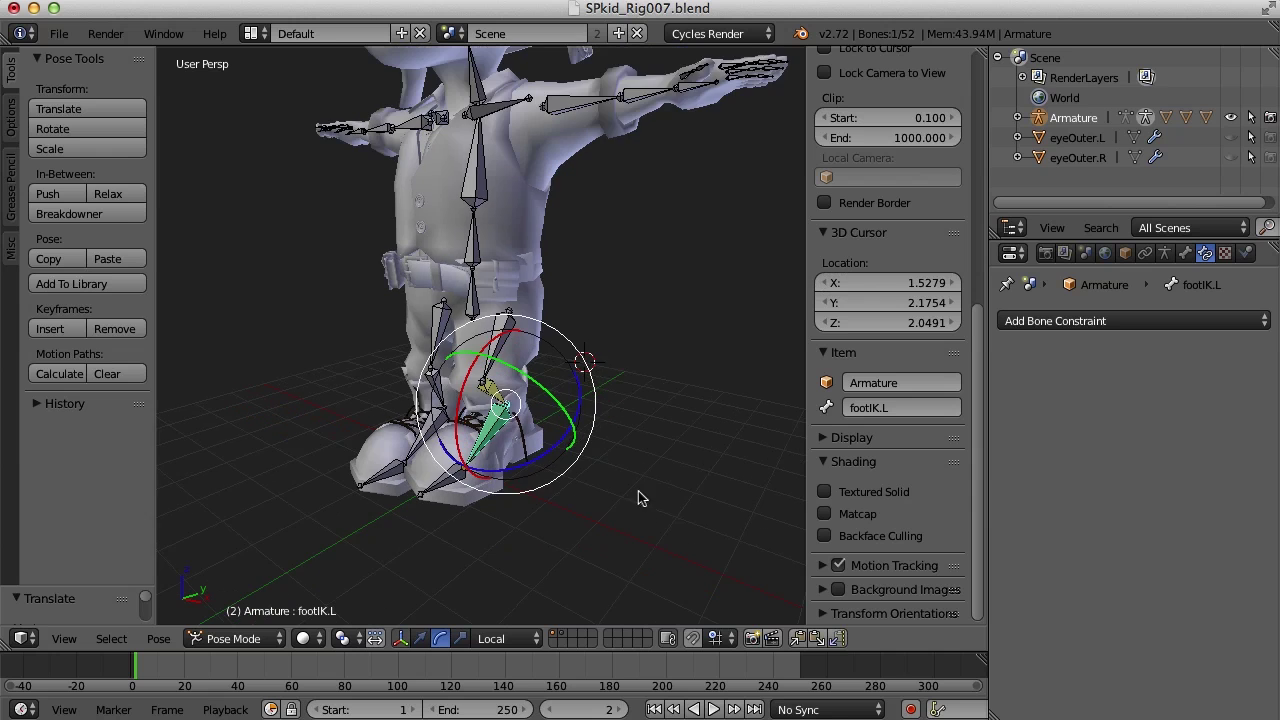
pyautogui.moveTo(640, 505); pyautogui.dragTo(645, 518, button='middle')
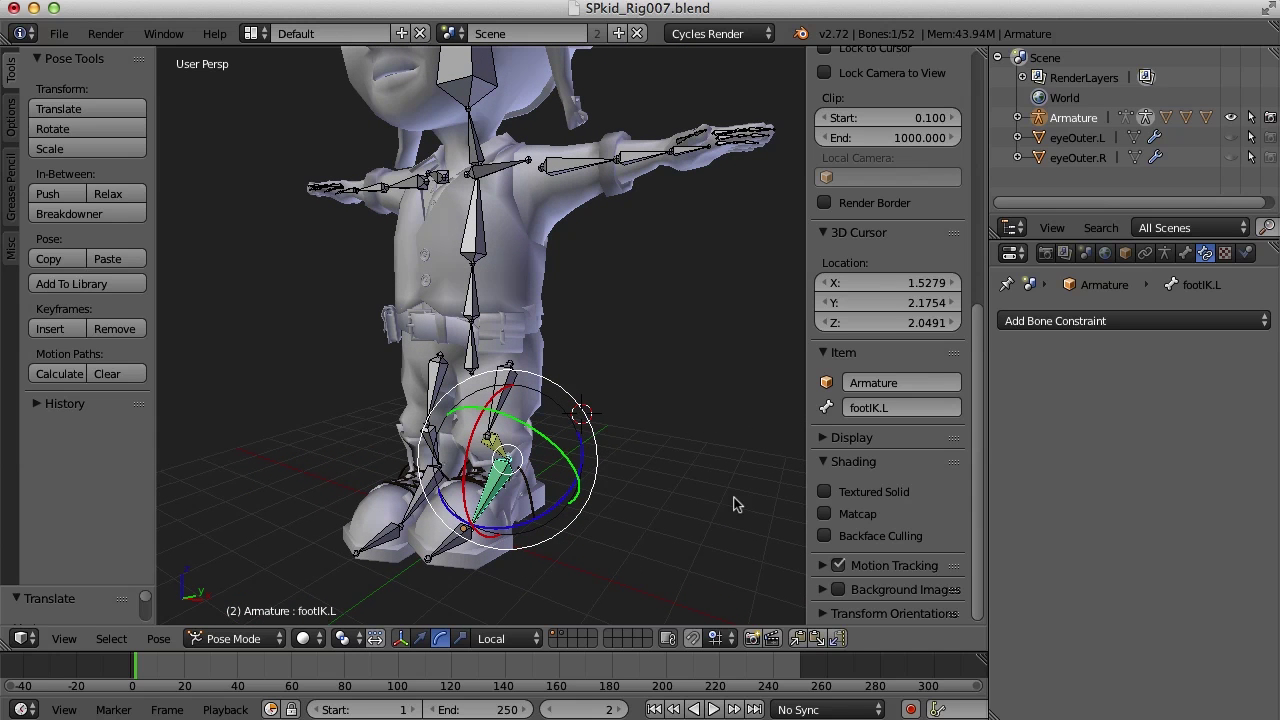
pyautogui.press('a')
pyautogui.press('a')
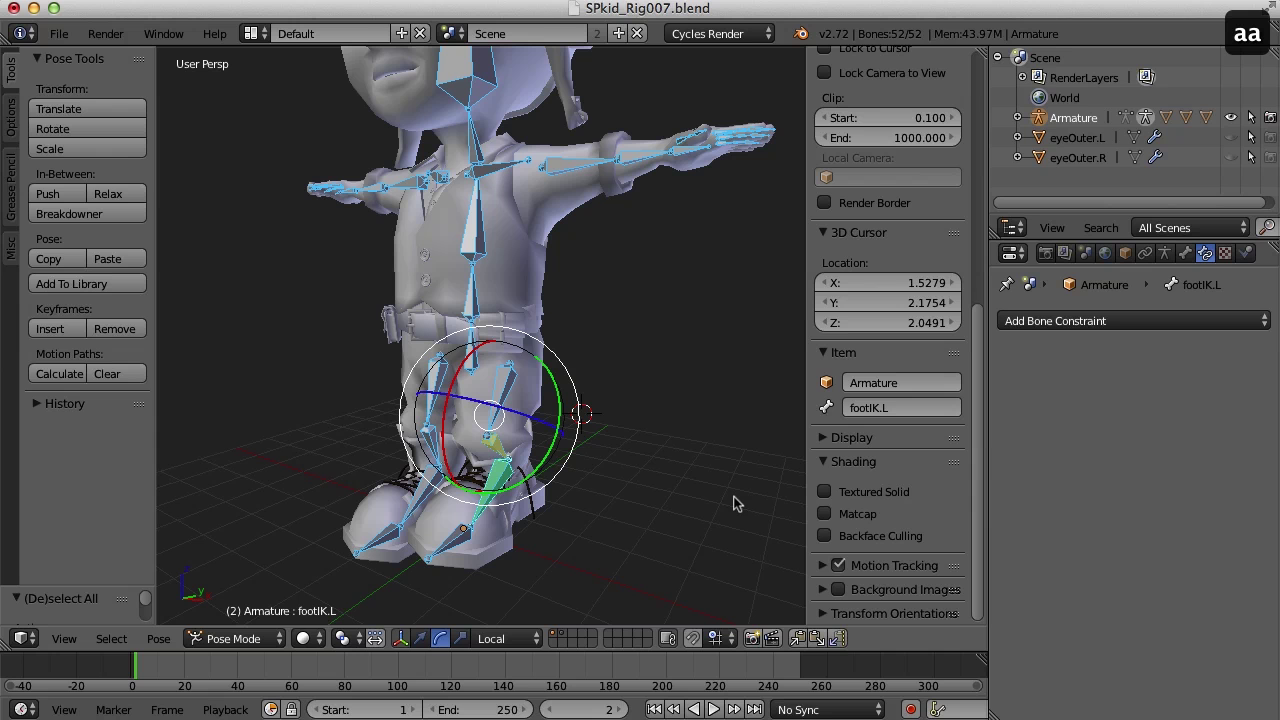
pyautogui.hotkey('alt', 'r')
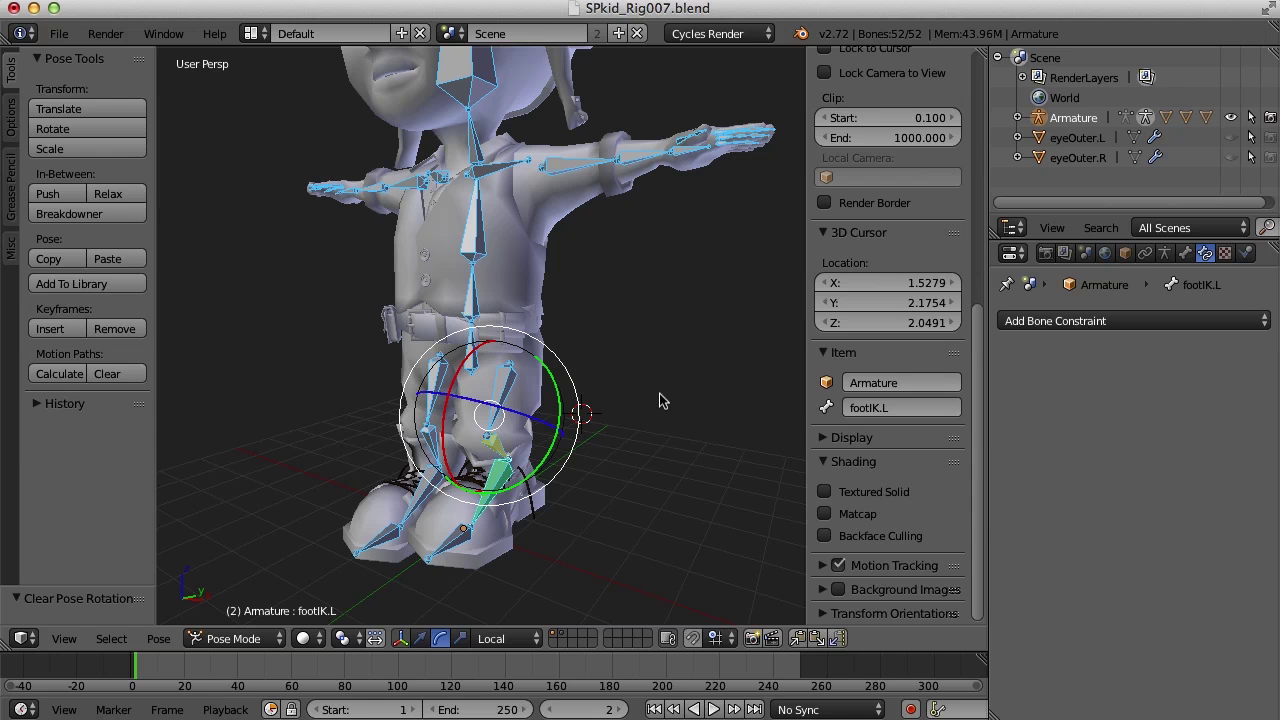
pyautogui.hotkey('alt', 'g')
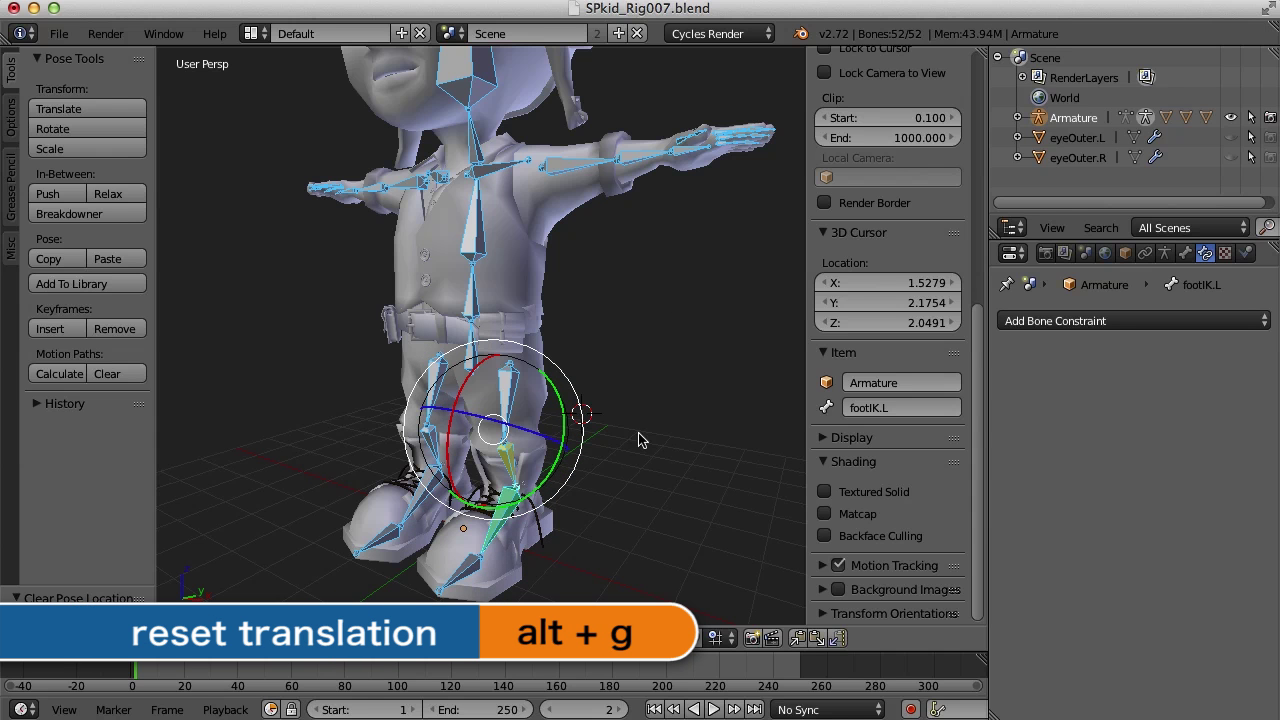
pyautogui.scroll(-5, 640, 430)
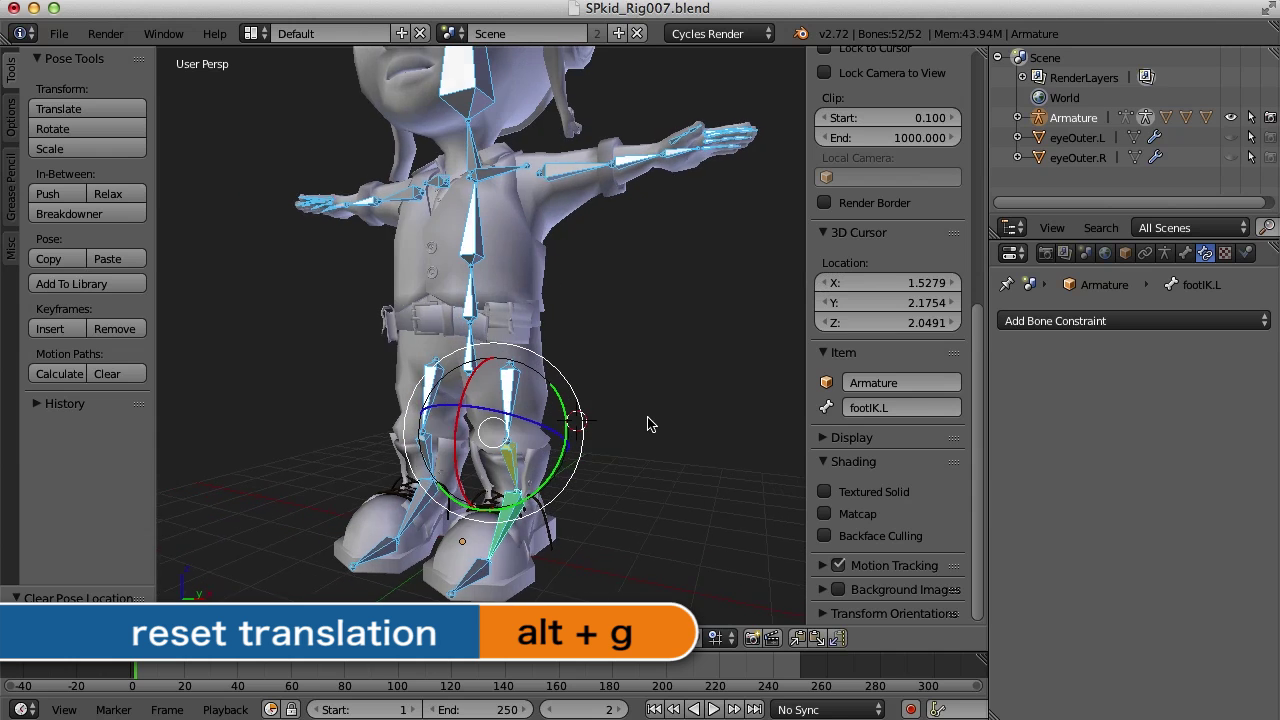
pyautogui.hotkey('alt', 'r')
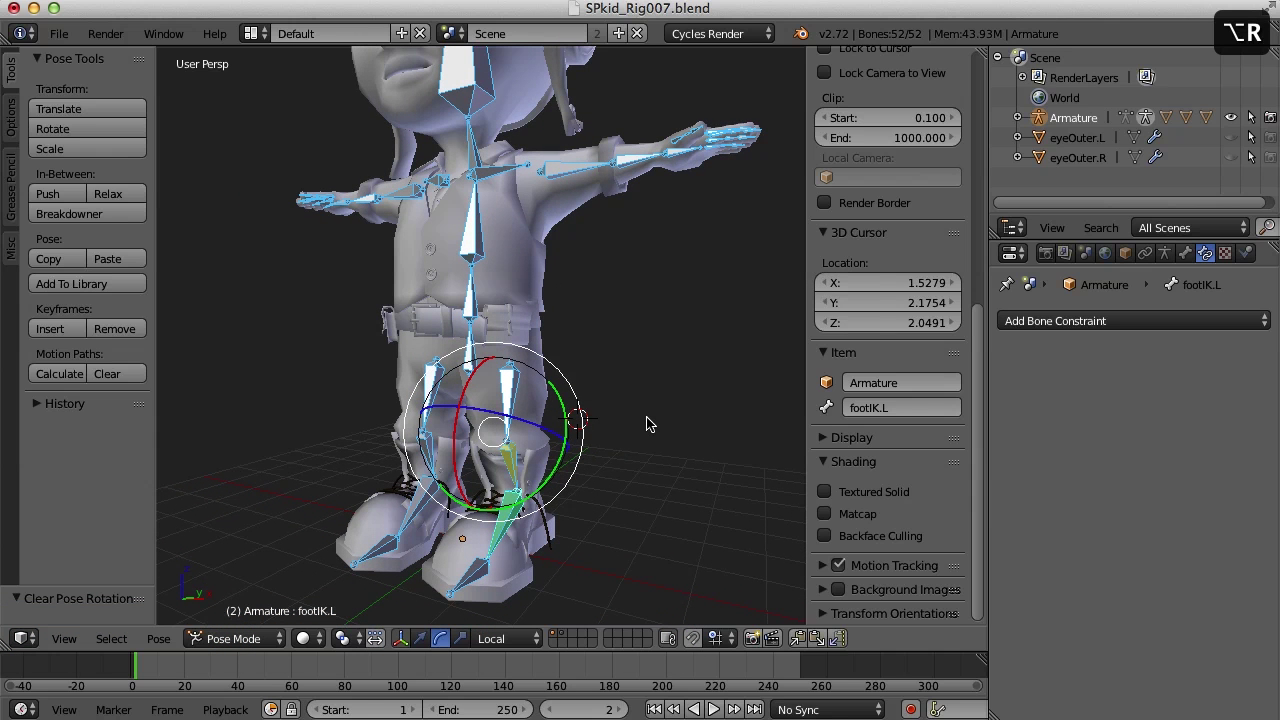
pyautogui.hotkey('alt', 's')
pyautogui.hotkey('shift', 'c')
pyautogui.press('a')
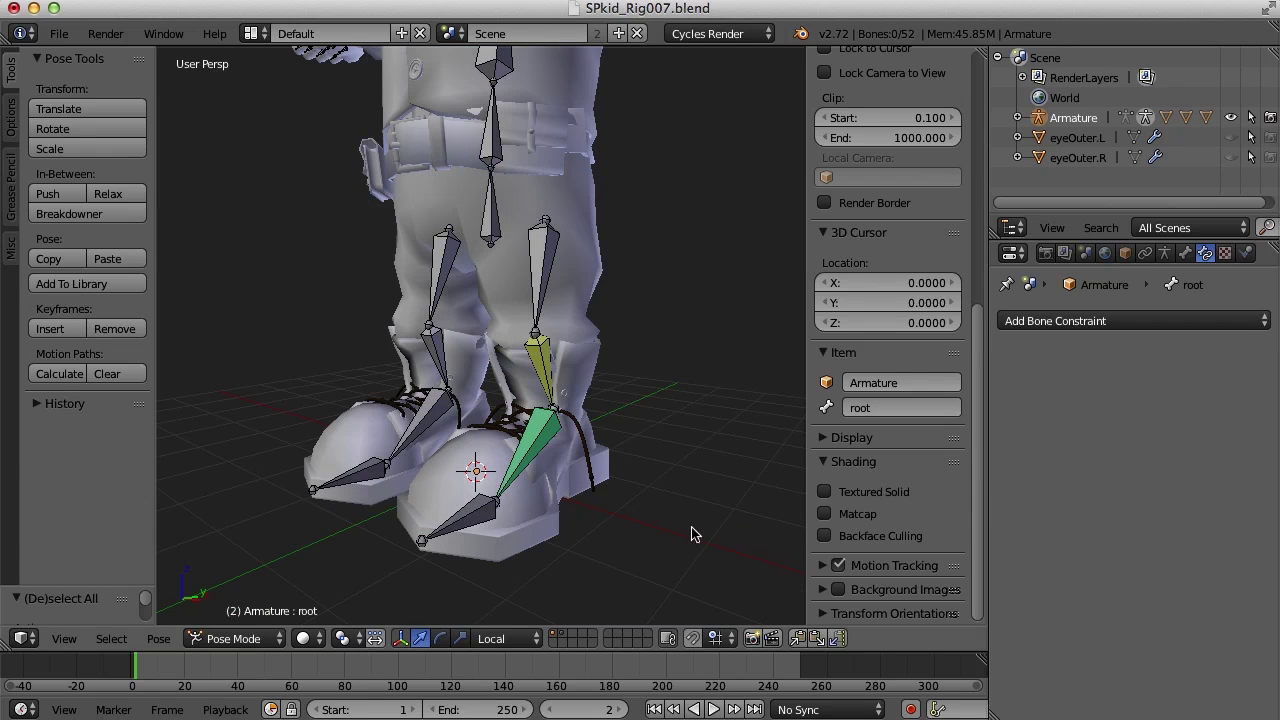
# - Switch to Edit Mode and snap the 3D cursor to the joint at the tip of foot.L
pyautogui.moveTo(686, 551); pyautogui.dragTo(626, 475, button='middle')
pyautogui.press('Tab')
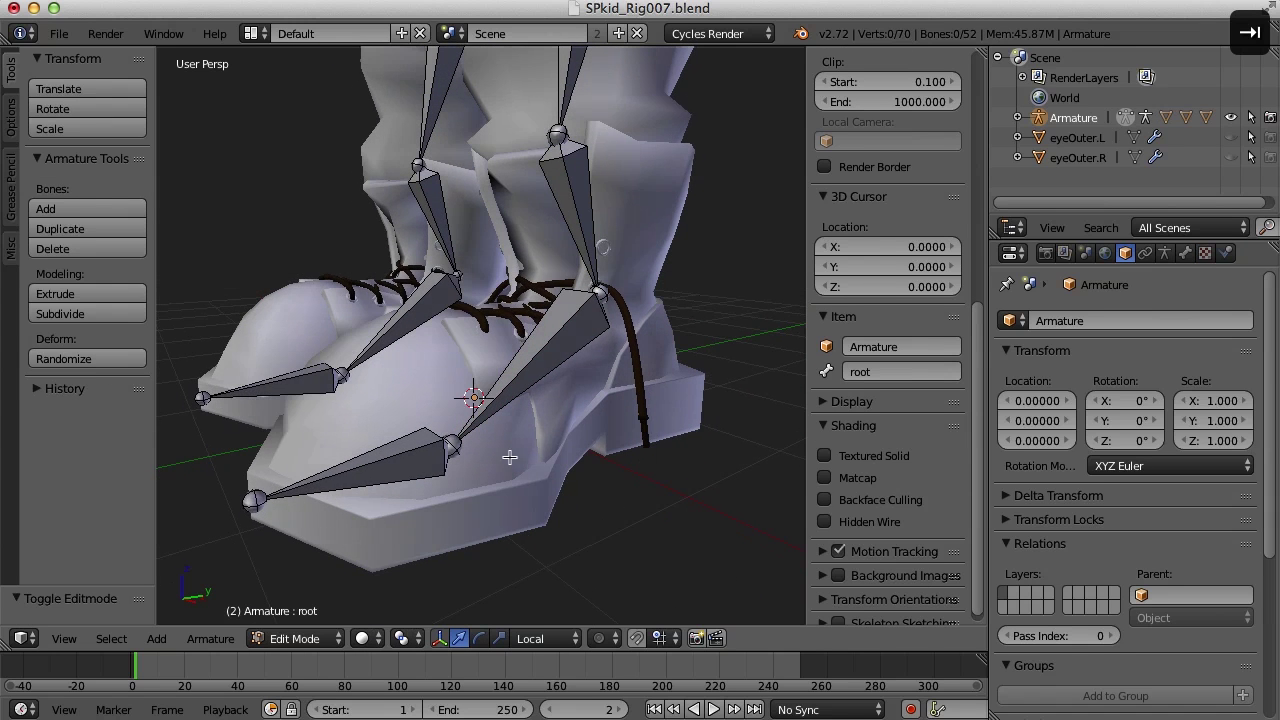
pyautogui.moveTo(655, 530)
pyautogui.mouseDown(button='middle')
pyautogui.moveTo(600, 526)
pyautogui.moveTo(652, 534)
pyautogui.mouseUp(button='middle')
pyautogui.hotkey('shift', 's')
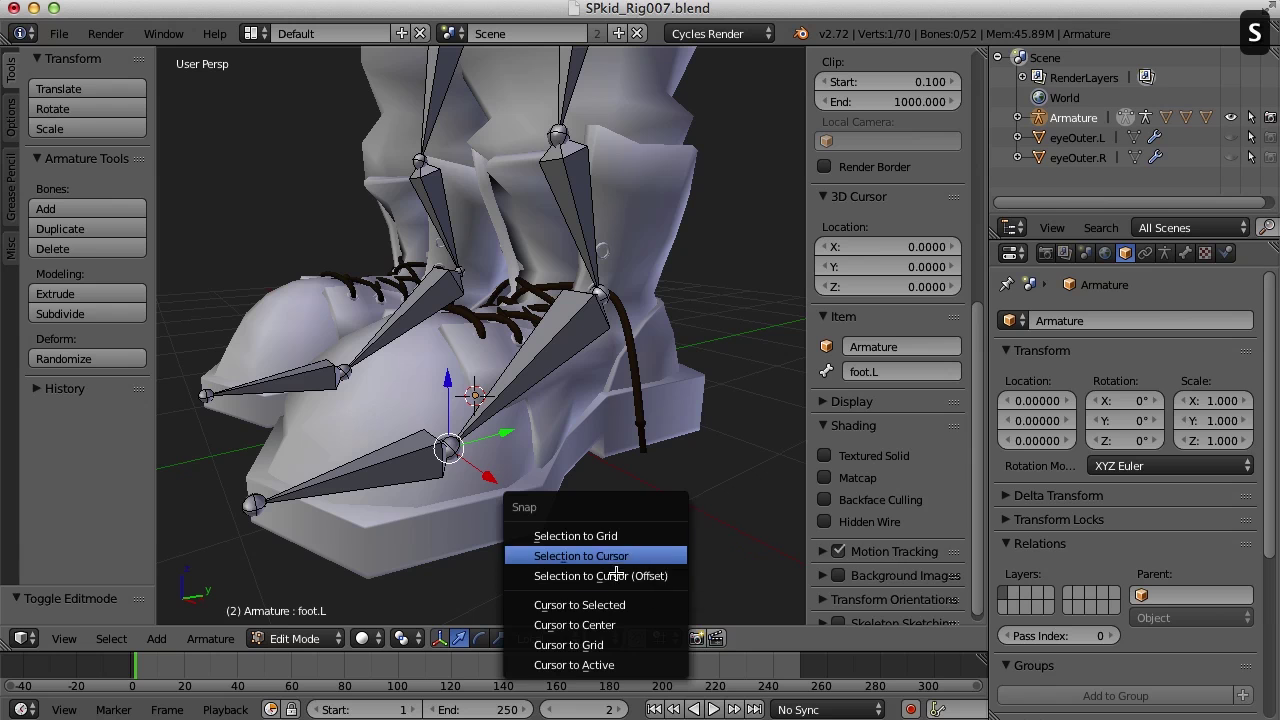
pyautogui.click(627, 605)
# - Add a bone at the 3D cursor and move its tip 0.8 along Y and -1 along Z so it lies flat toward the heel
pyautogui.moveTo(642, 436)
pyautogui.mouseDown(button='middle')
pyautogui.moveTo(551, 457)
pyautogui.moveTo(552, 475)
pyautogui.moveTo(660, 451)
pyautogui.moveTo(641, 452)
pyautogui.mouseUp(button='middle')
pyautogui.press('KP_Decimal')
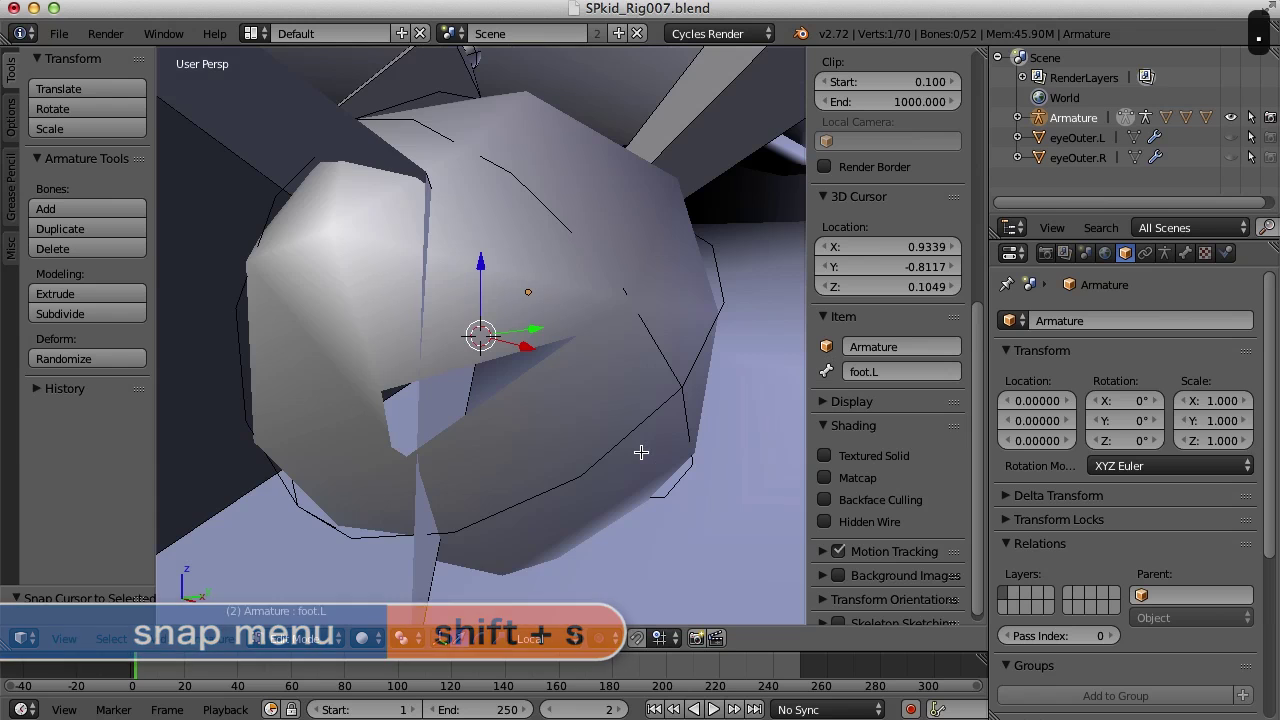
pyautogui.press('KP_3')
pyautogui.scroll(-10, 641, 452)
pyautogui.scroll(-5, 606, 491)
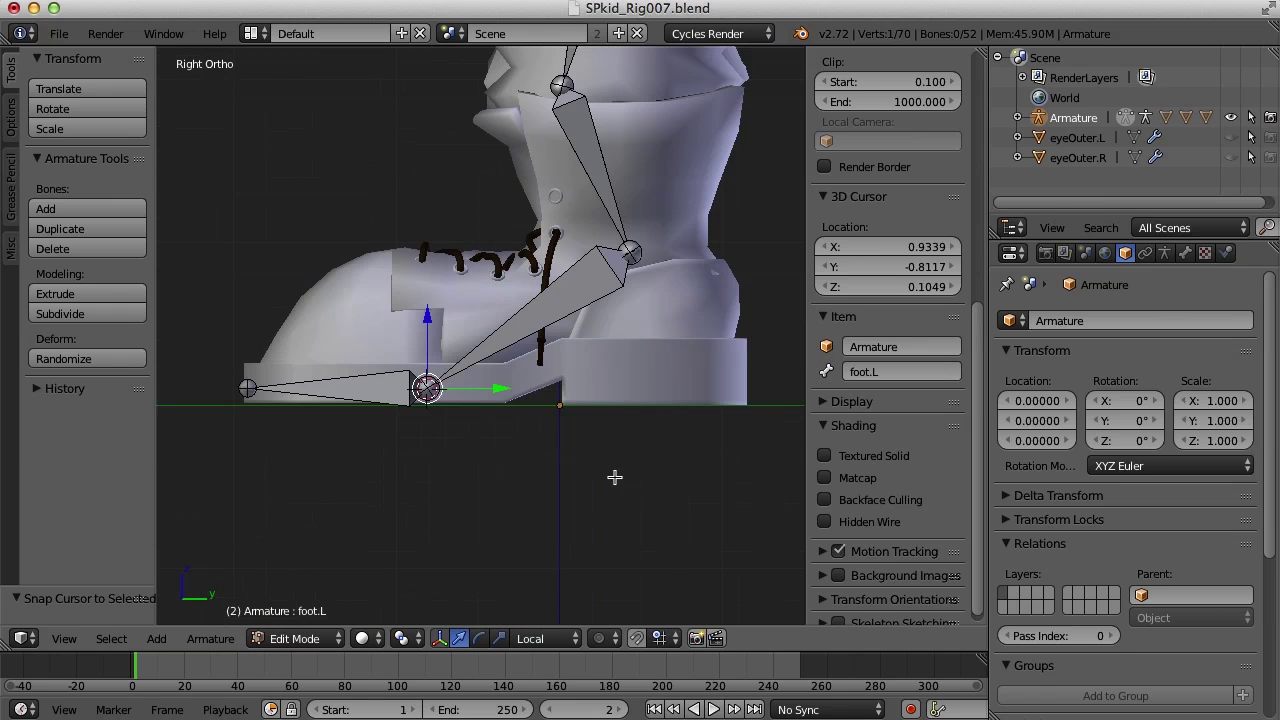
pyautogui.moveTo(610, 486)
pyautogui.keyDown('shift'); pyautogui.mouseDown(button='middle')
pyautogui.moveTo(646, 497)
pyautogui.moveTo(632, 494)
pyautogui.mouseUp(button='middle'); pyautogui.keyUp('shift')
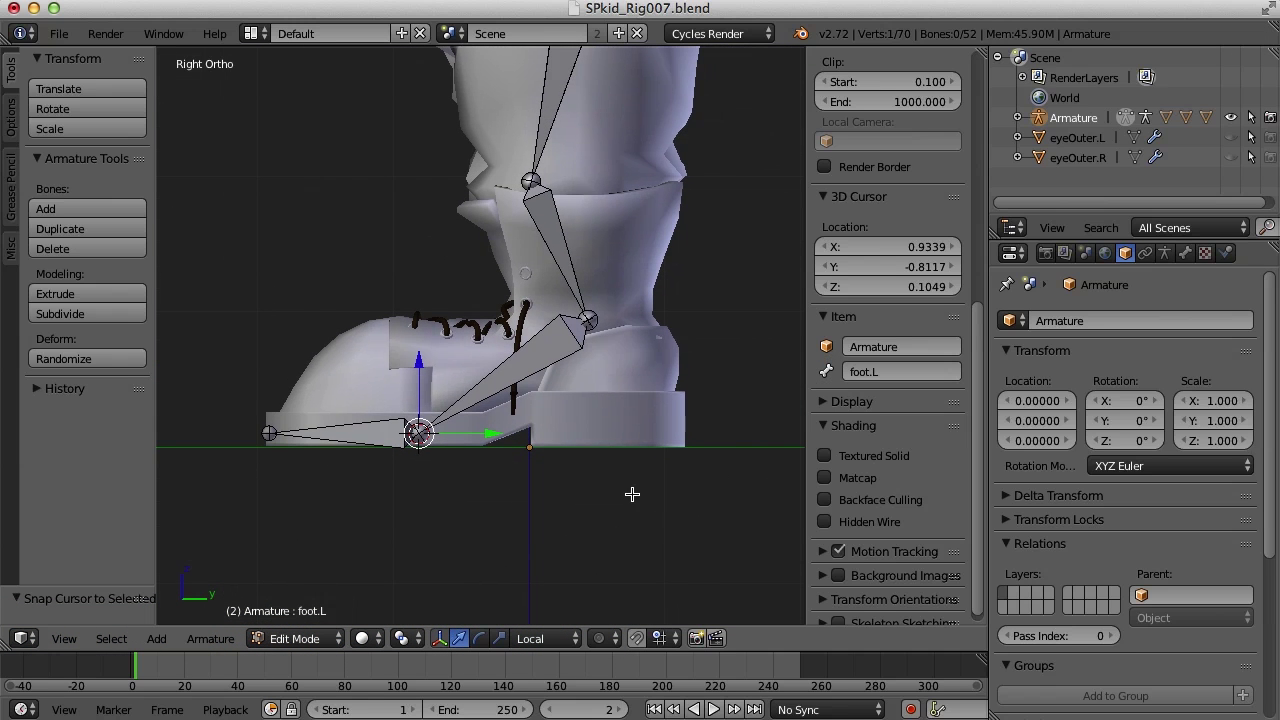
pyautogui.hotkey('shift', 'a')
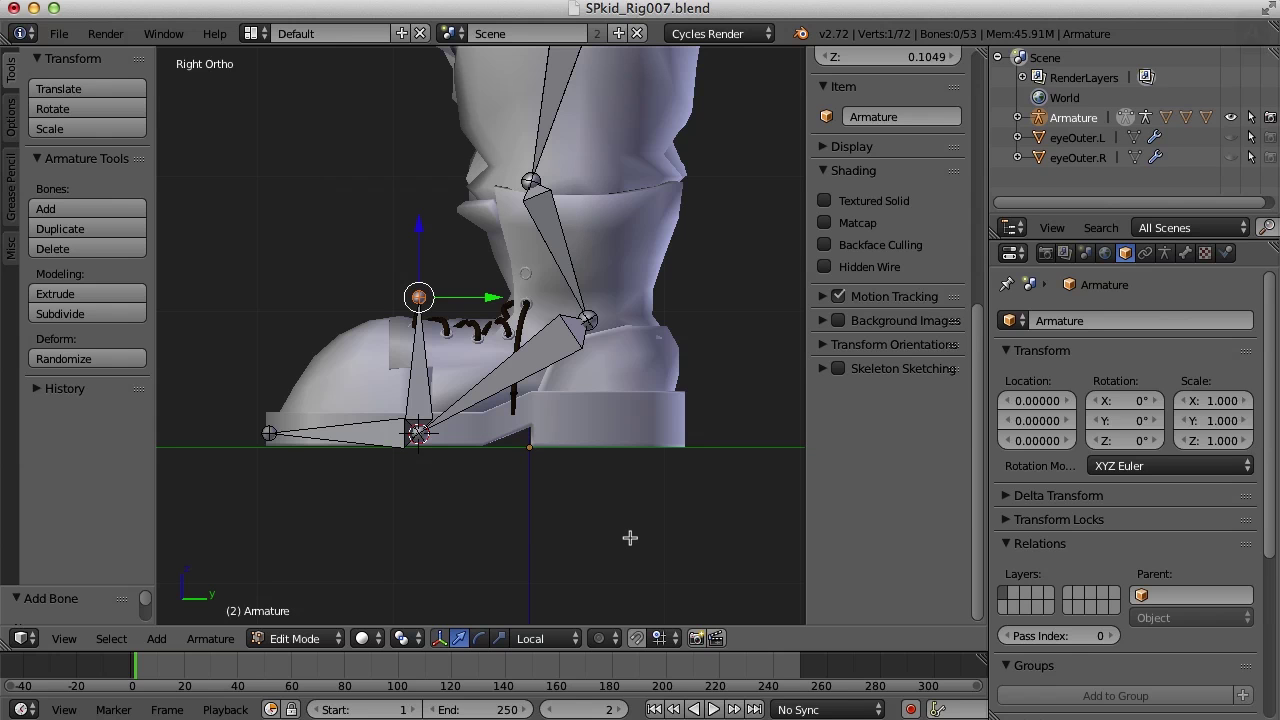
pyautogui.press('g')
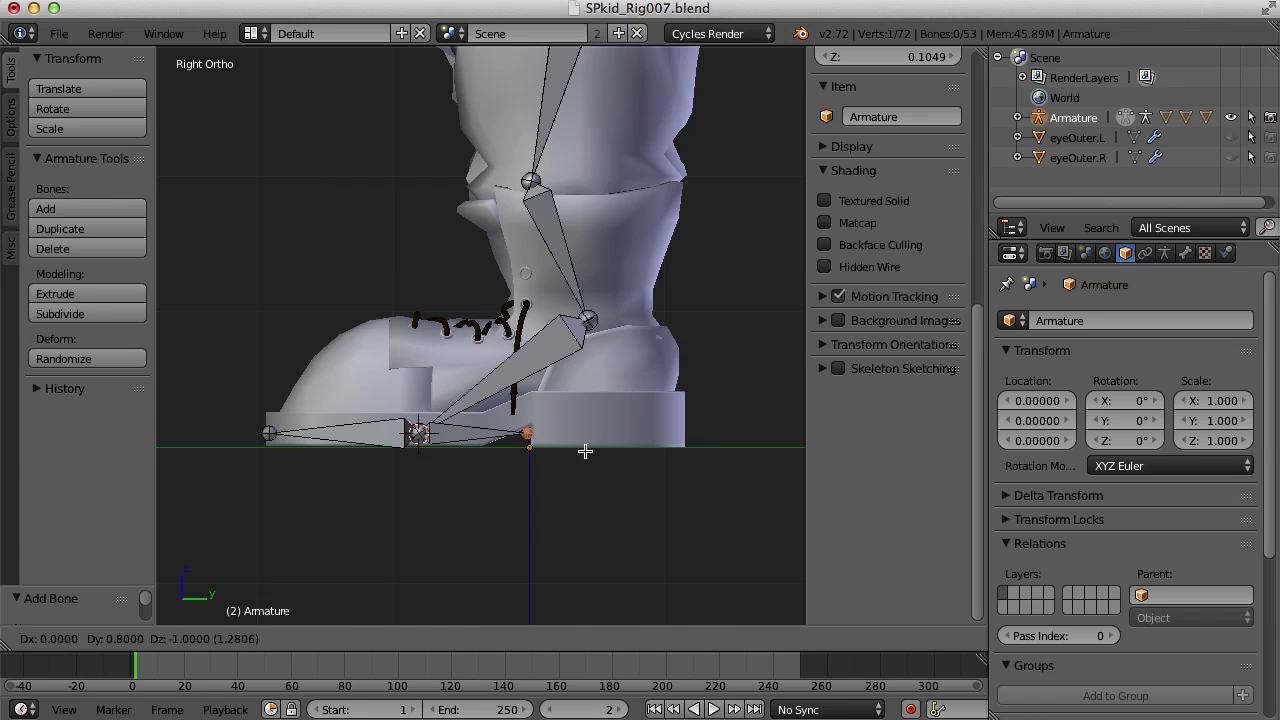
pyautogui.click(585, 451)
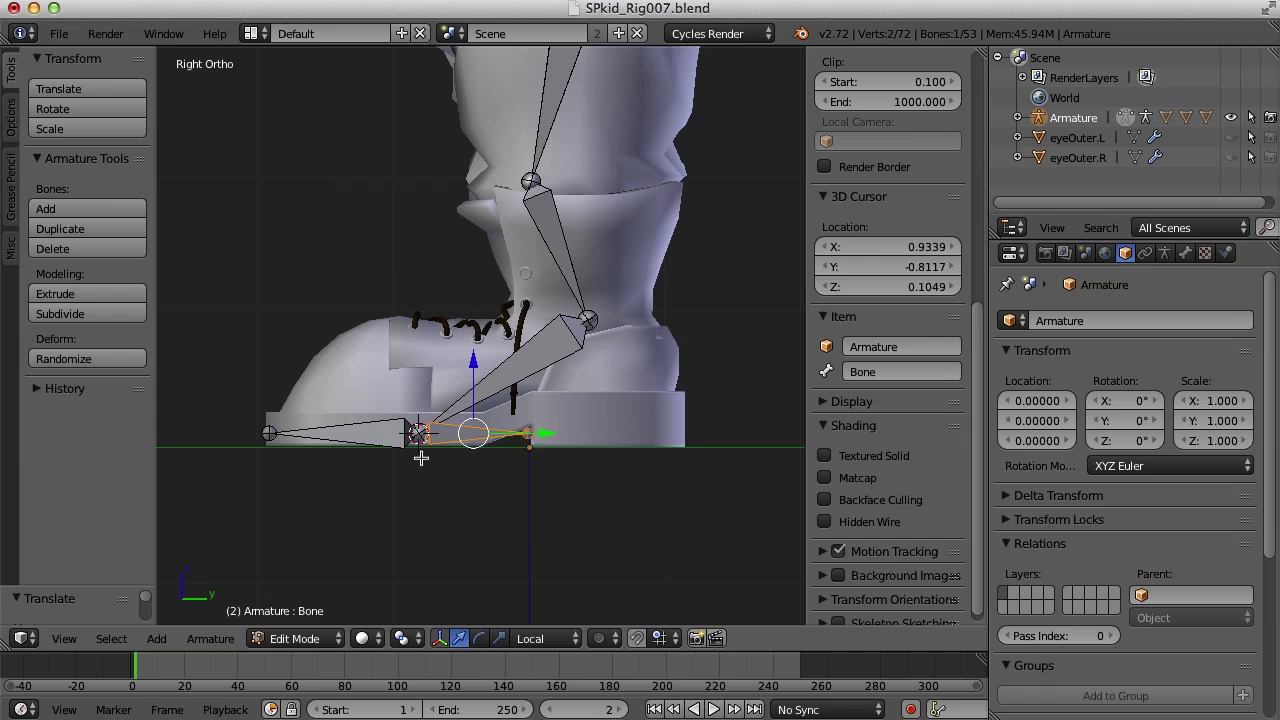
# - Snap the 3D cursor to the tip of the new flat bone under the foot
pyautogui.scroll(2, 421, 458)
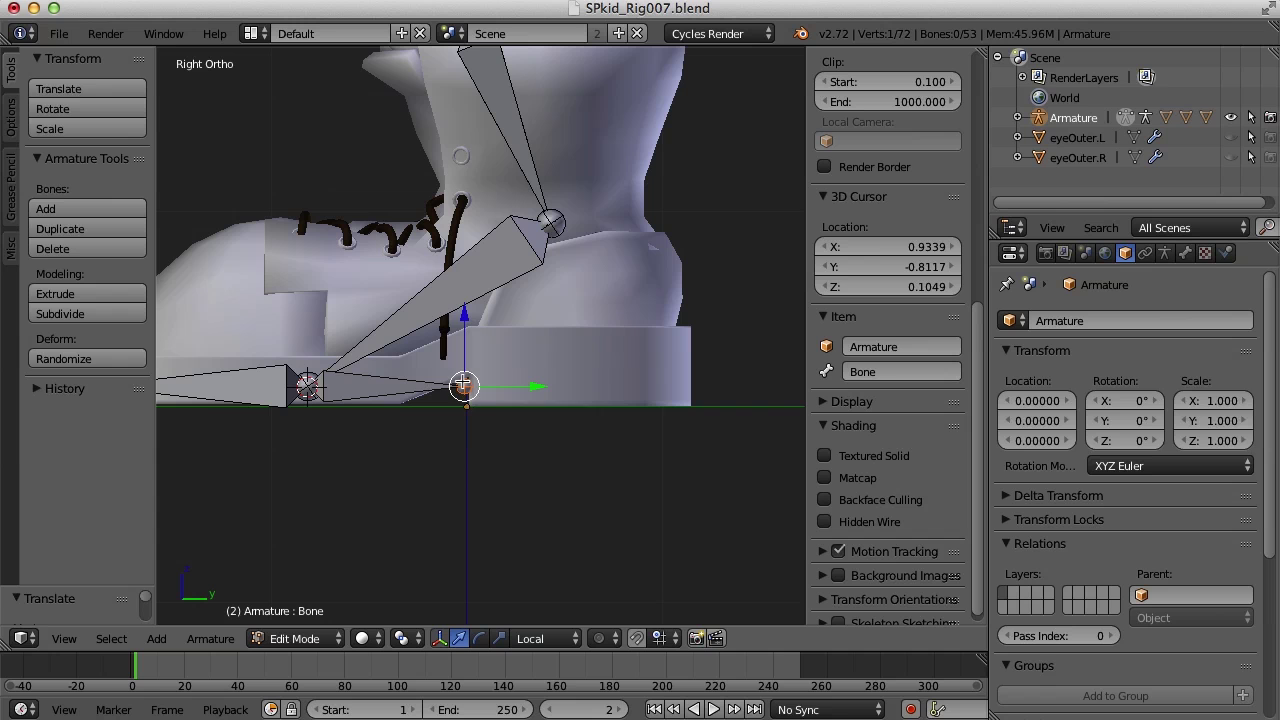
pyautogui.hotkey('shift', 's')
pyautogui.click(460, 383)
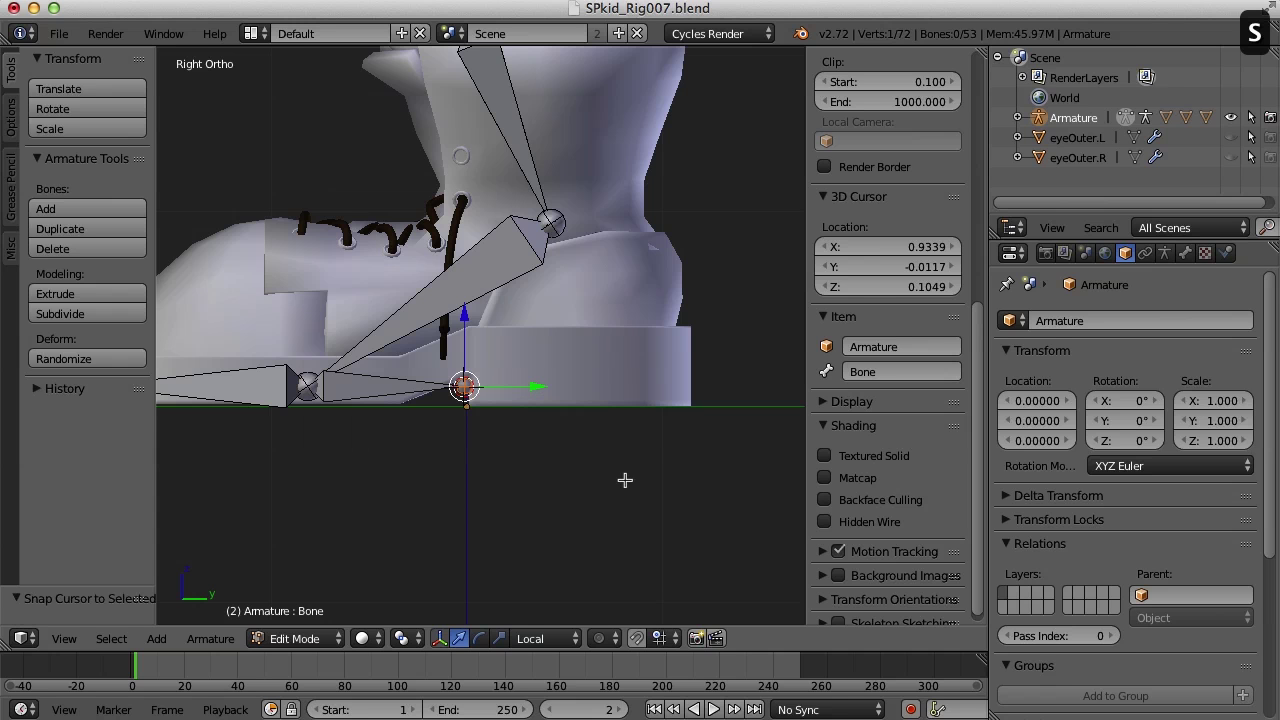
# - Add a bone at the 3D cursor and move its tip 0.9 along Y and -1 along Z so it lies flat inside the heel
pyautogui.scroll(-2, 575, 469)
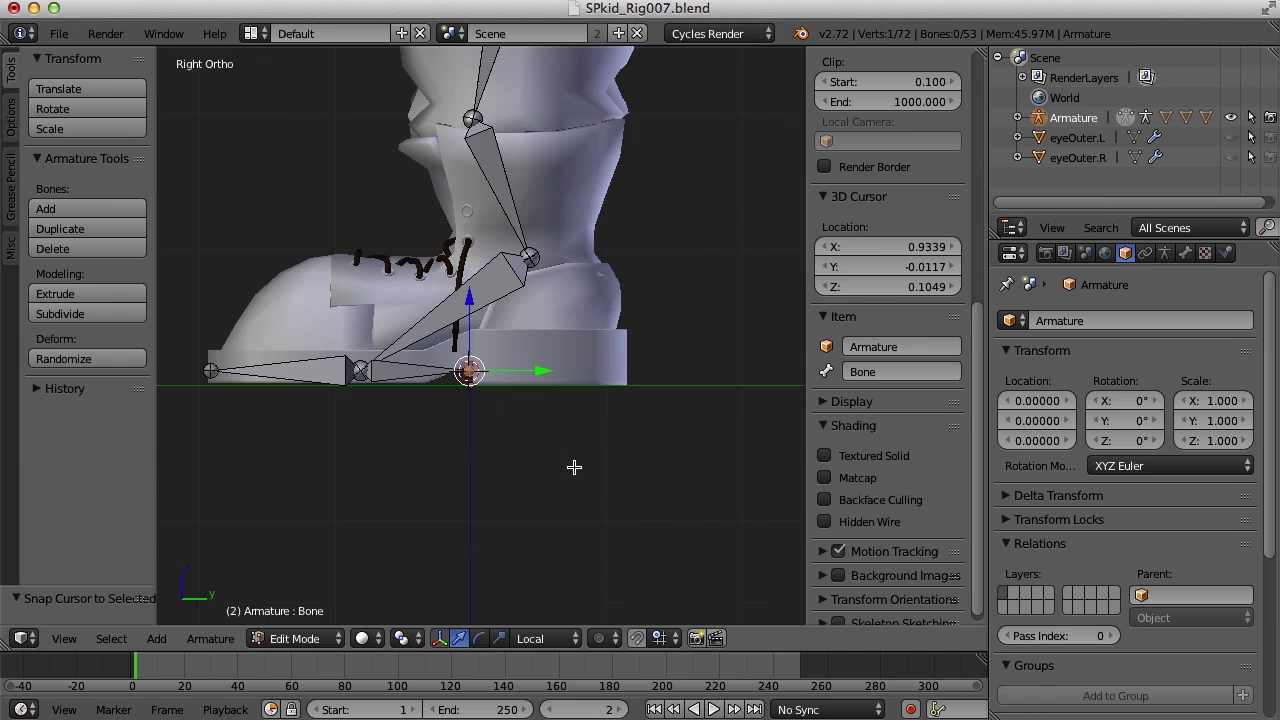
pyautogui.hotkey('shift', 'a')
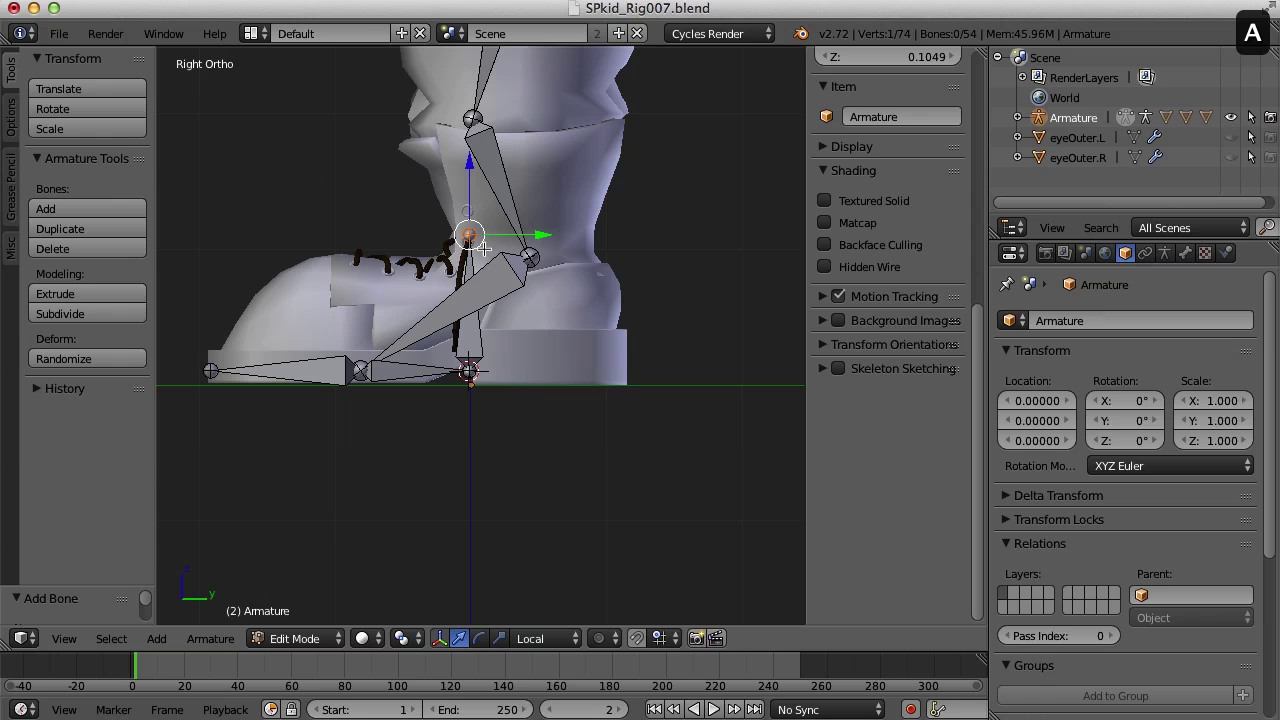
pyautogui.press('g')
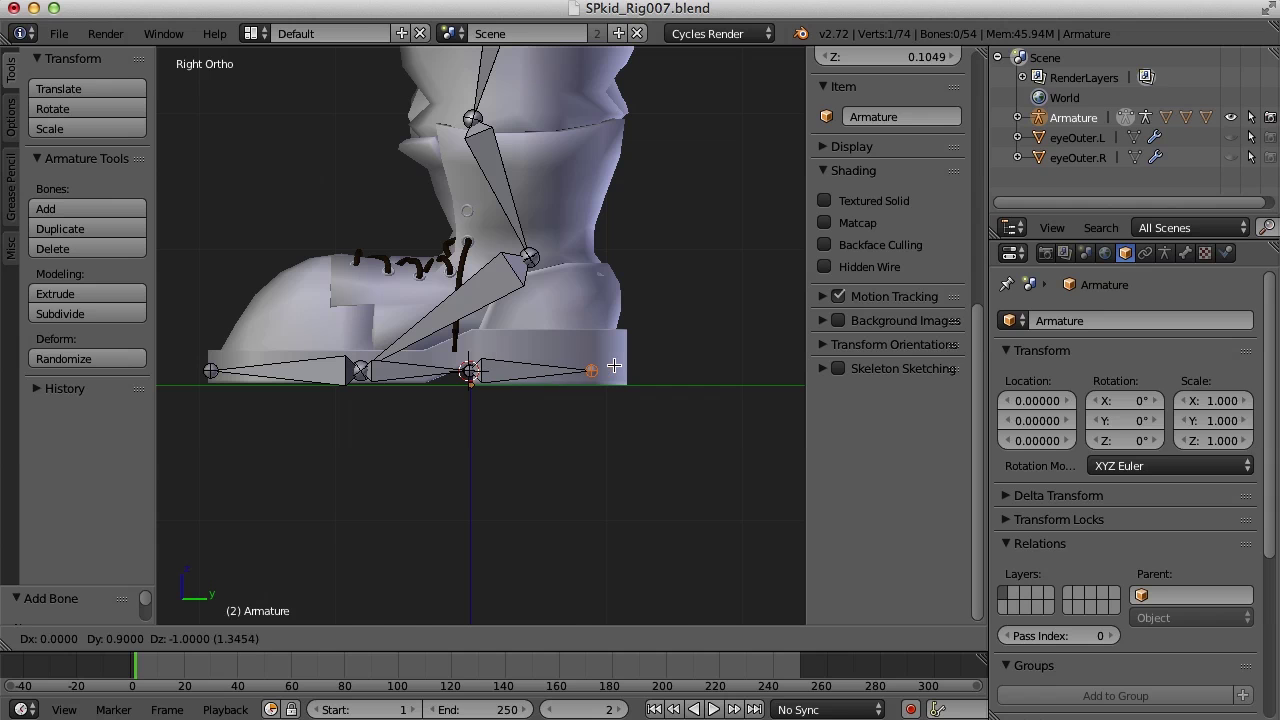
pyautogui.click(613, 367)
# - Rotate the new heel bone by -180° so that its thick end sits at the back of the heel
pyautogui.rightClick(530, 368)
pyautogui.scroll(5, 655, 395)
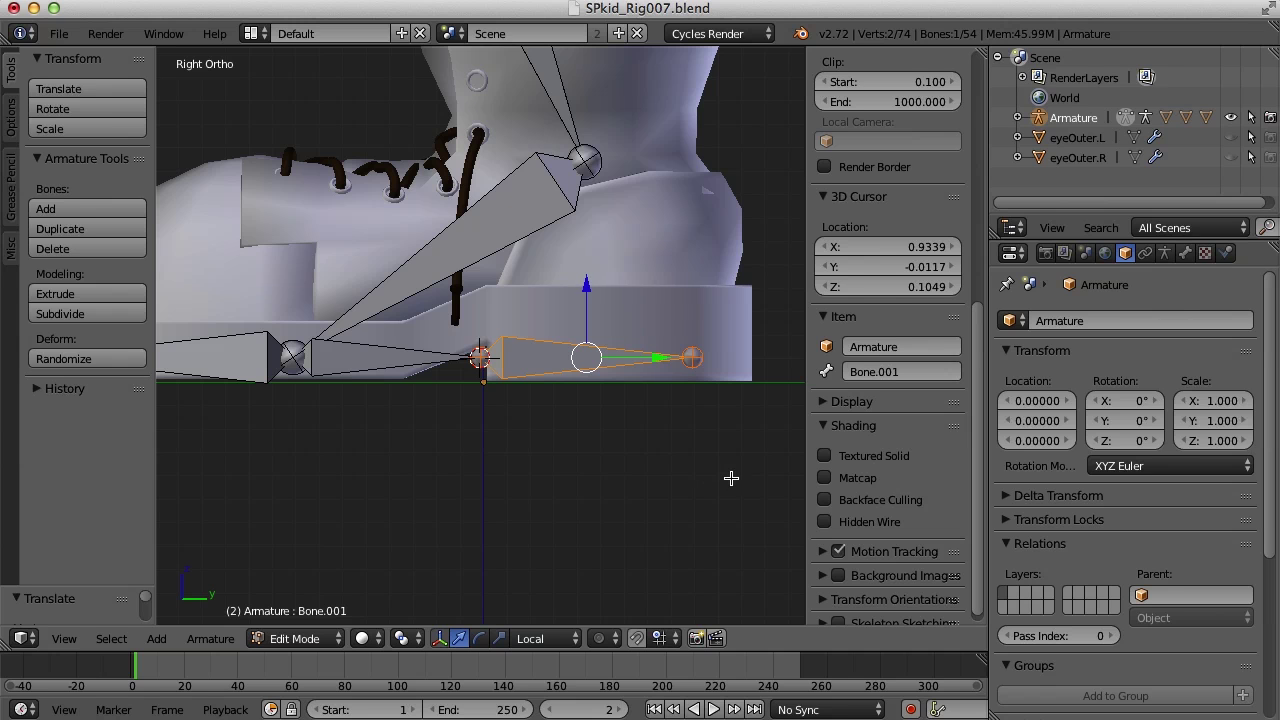
pyautogui.press('r')
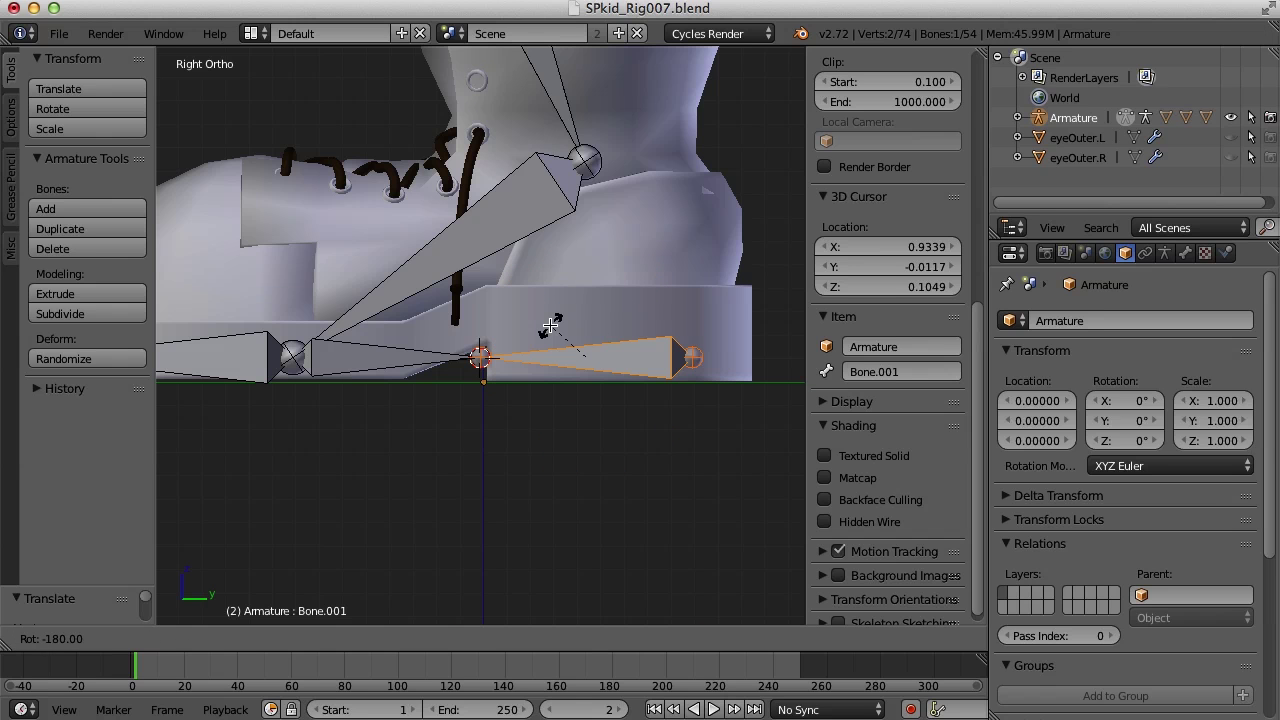
pyautogui.click(550, 325)
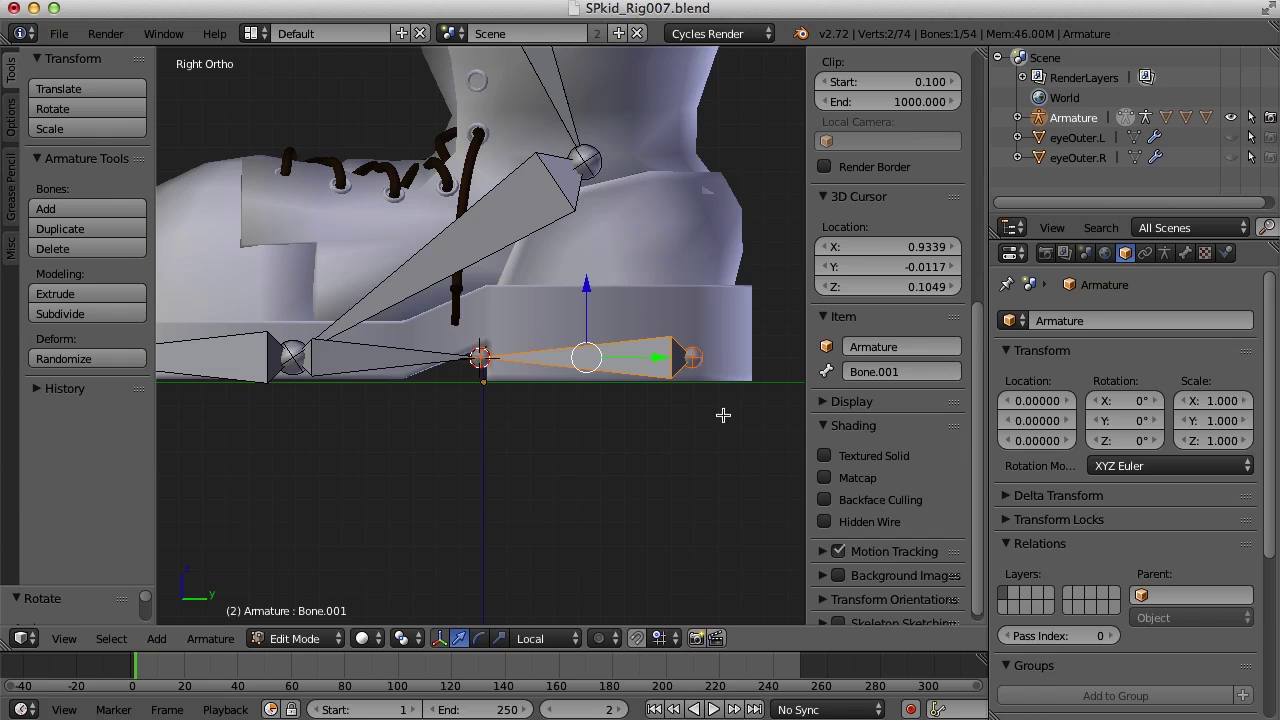
# - Snap the 3D cursor to the ankle joint at the tip of lowLeg.L
pyautogui.scroll(-1, 718, 413)
pyautogui.press('a')
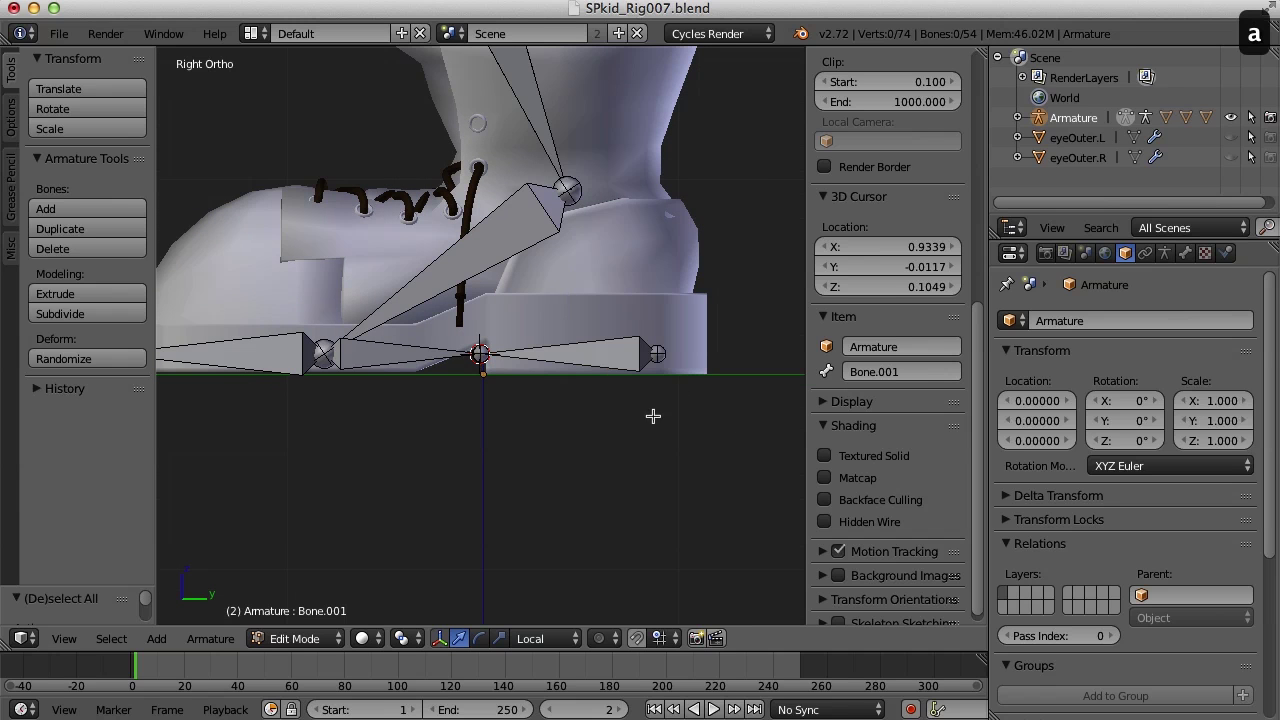
pyautogui.rightClick(658, 354)
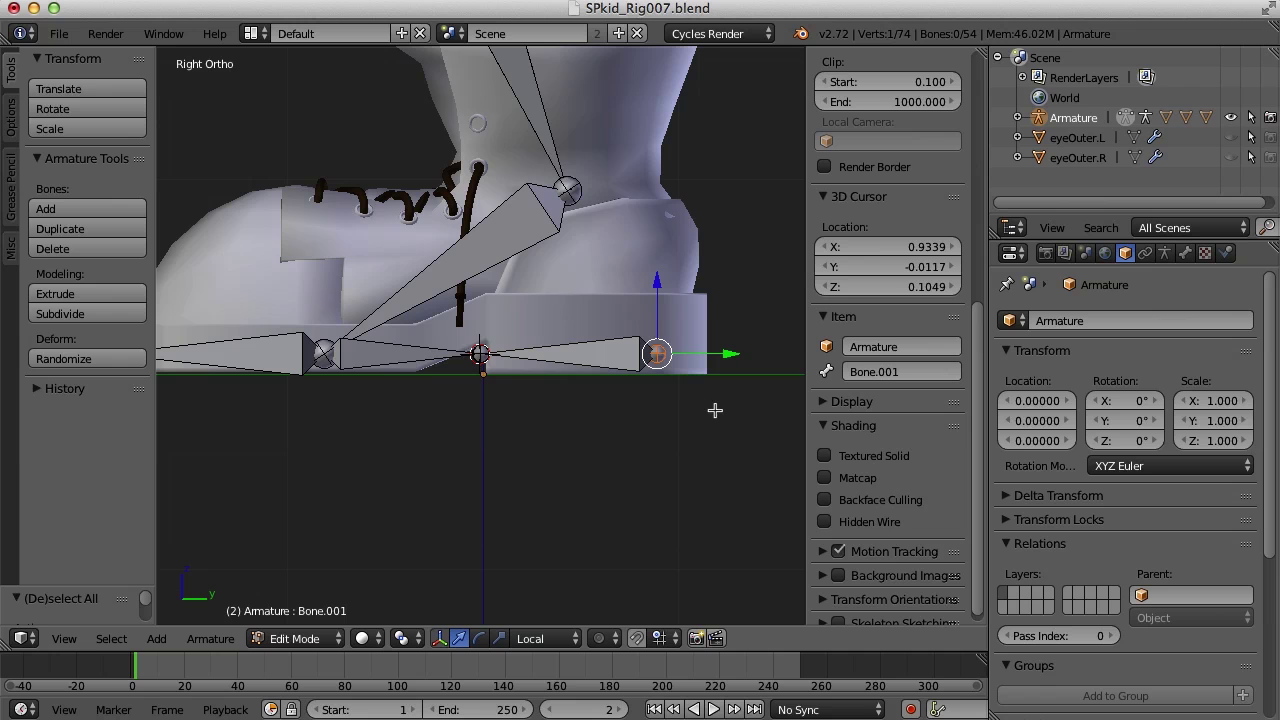
pyautogui.rightClick(324, 353)
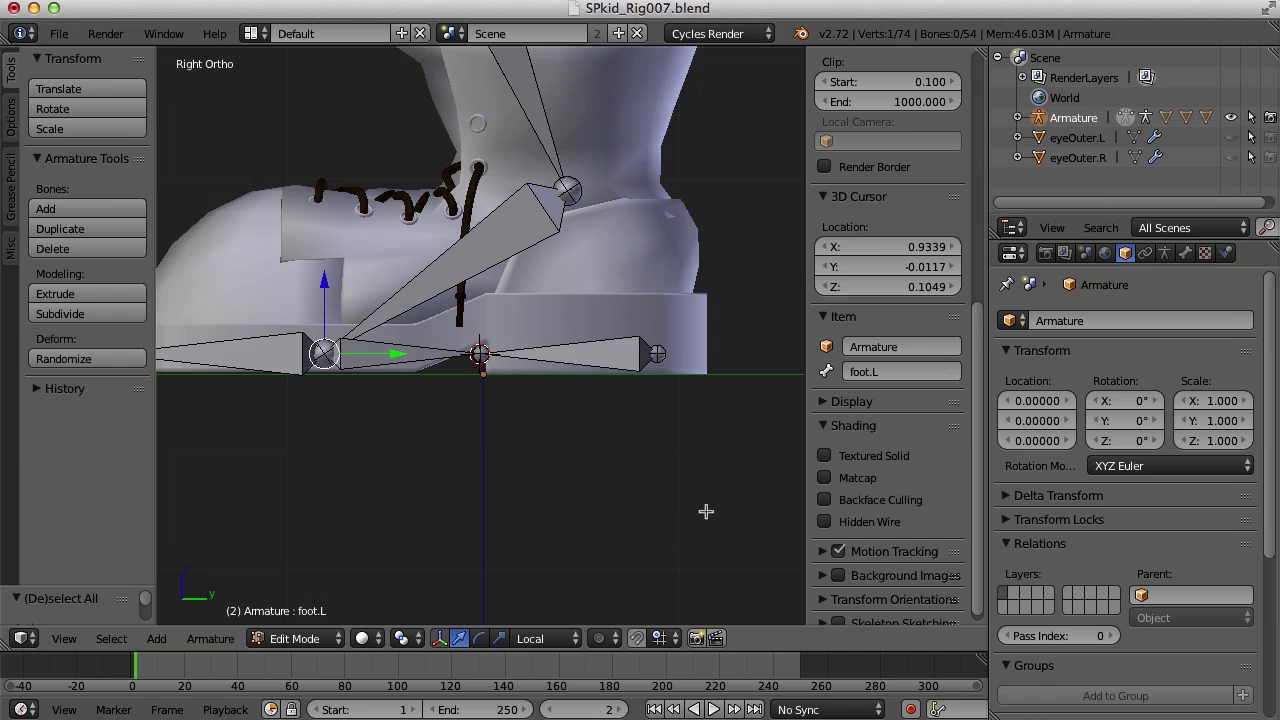
pyautogui.rightClick(570, 189)
pyautogui.scroll(-2, 656, 341)
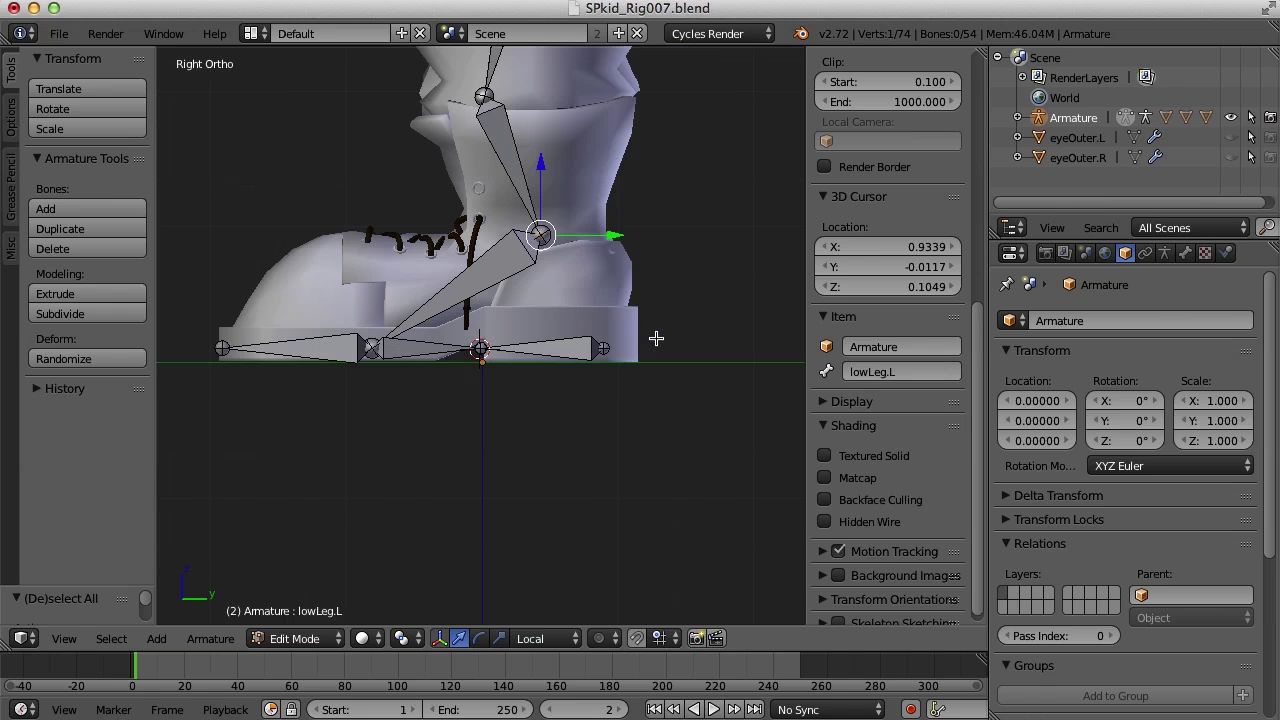
pyautogui.hotkey('shift', 's')
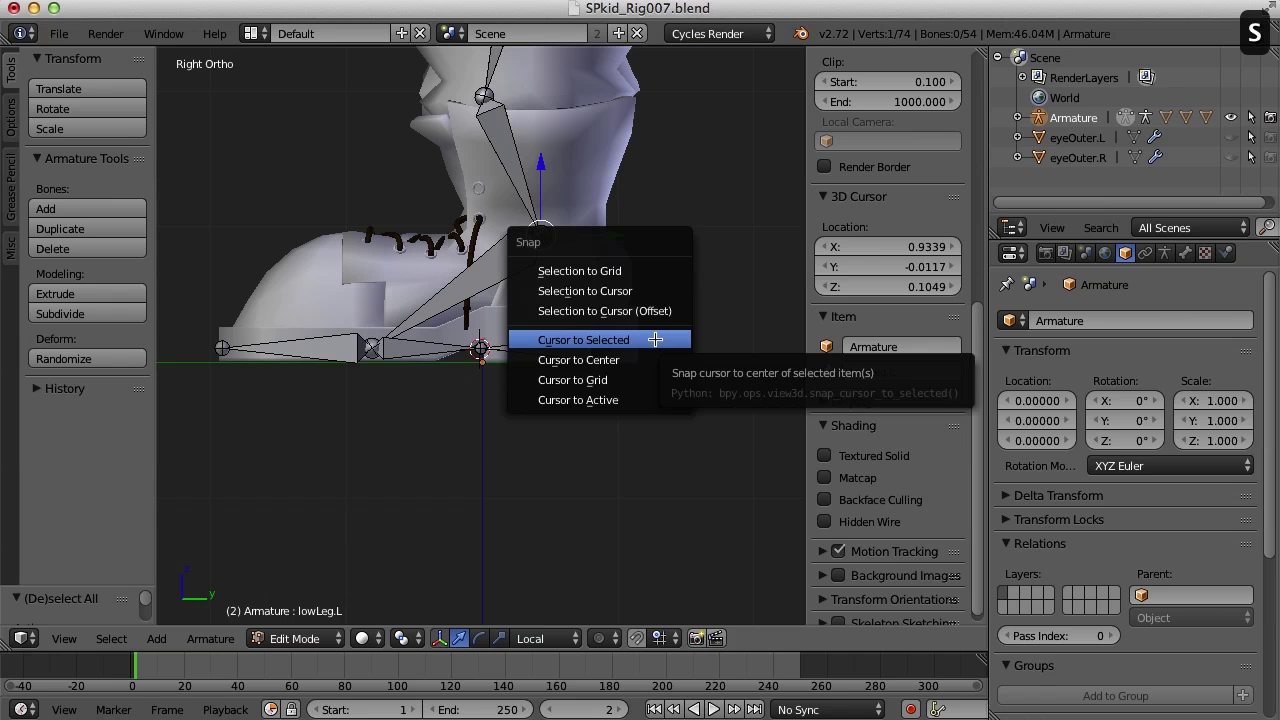
pyautogui.click(656, 339)
# - Add a bone at the ankle joint and move its tip so the bone points horizontally backward behind the leg
pyautogui.keyDown('shift'); pyautogui.moveTo(662, 308); pyautogui.dragTo(657, 366, button='middle'); pyautogui.keyUp('shift')
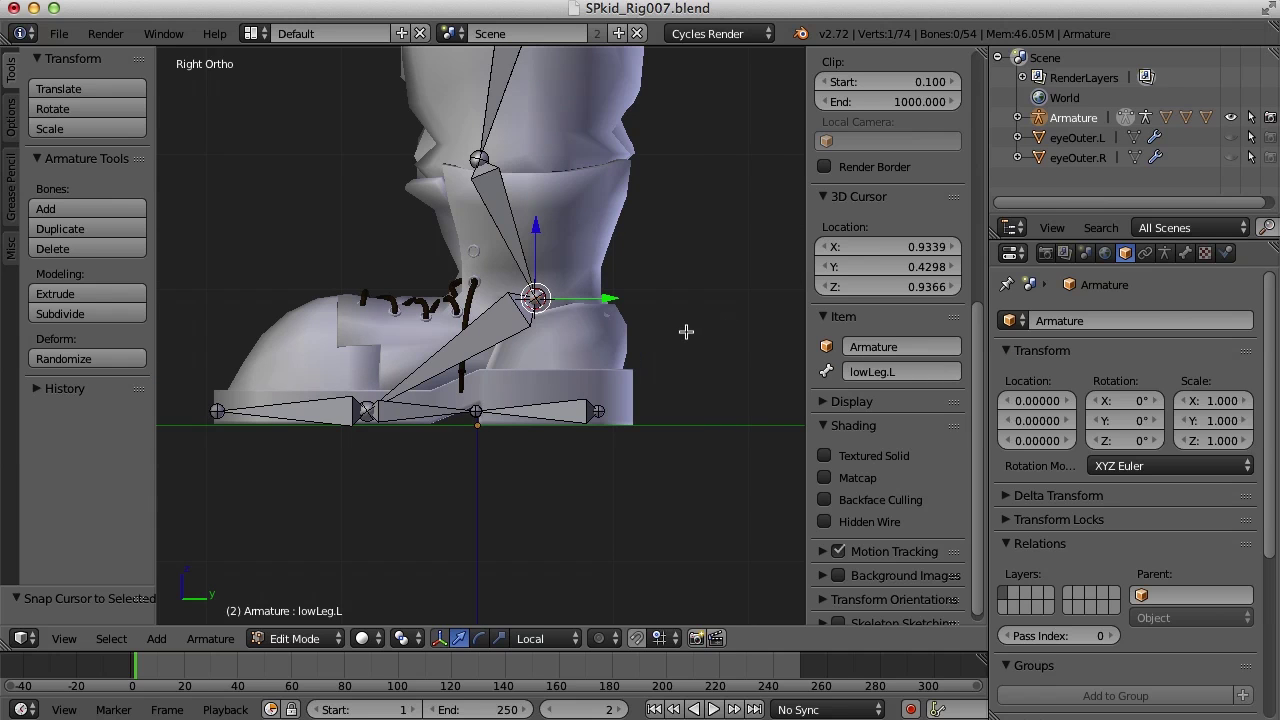
pyautogui.hotkey('shift', 'a')
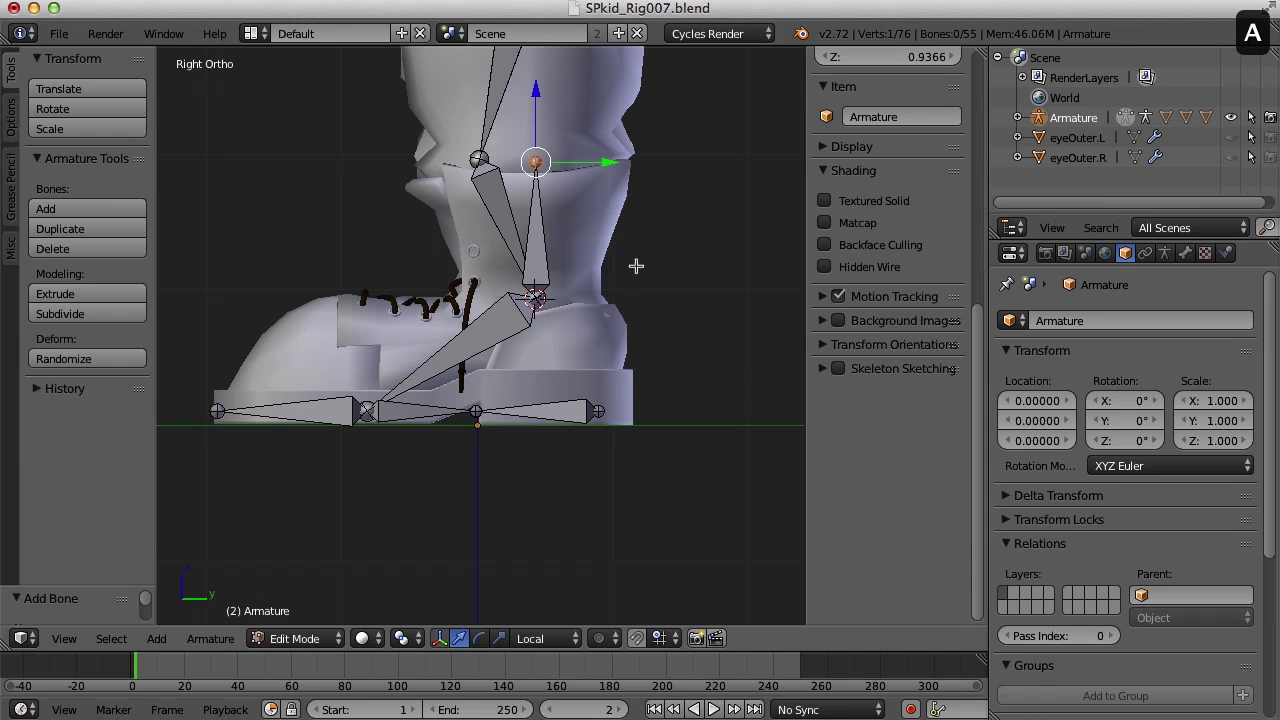
pyautogui.press('g')
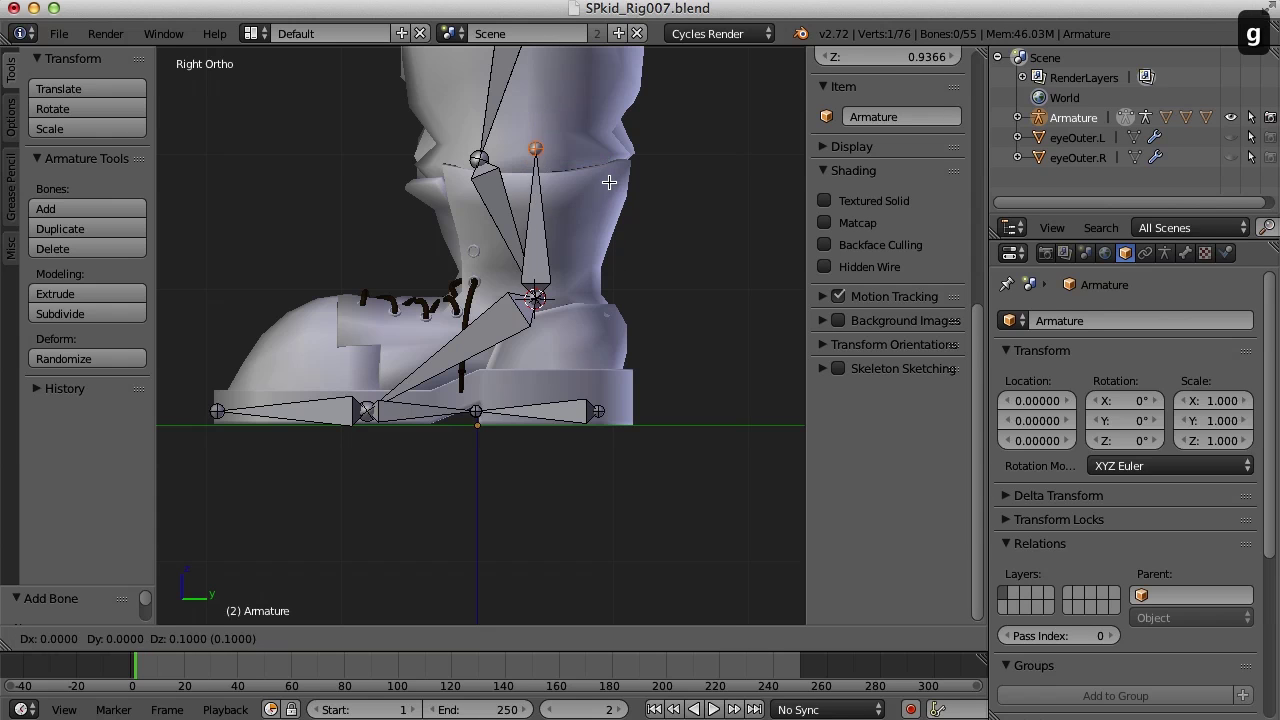
pyautogui.click(792, 330)
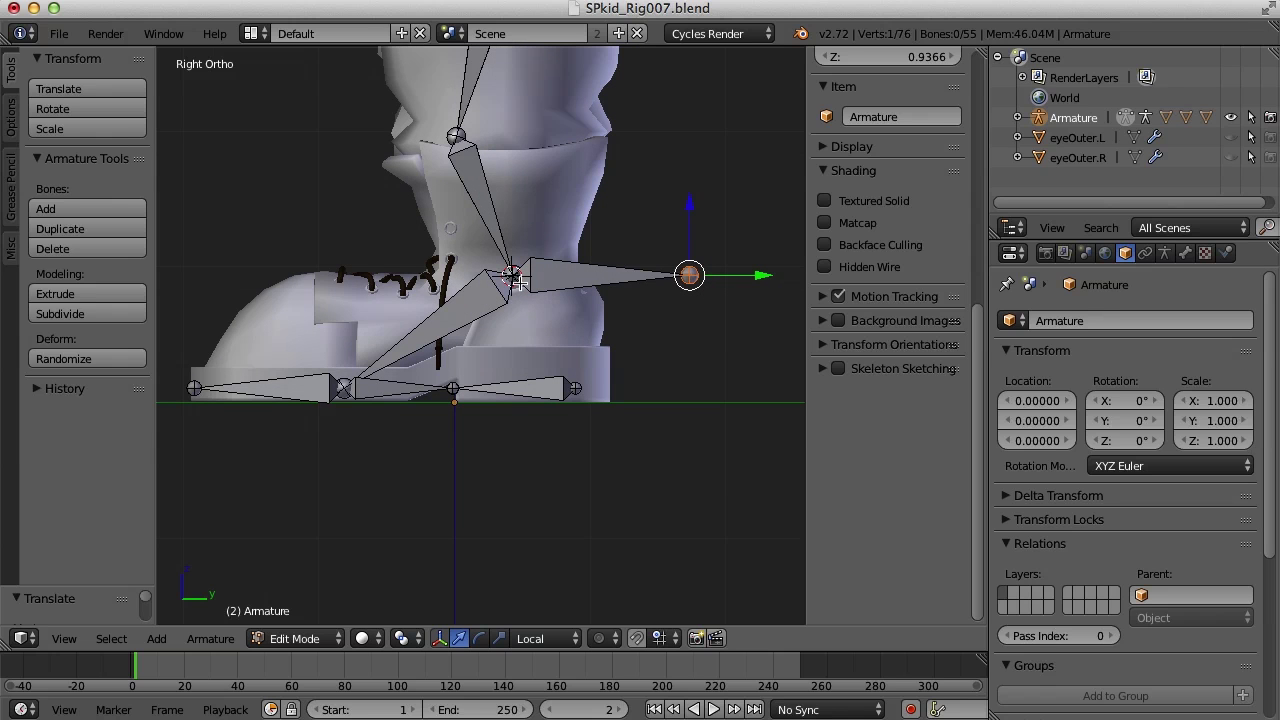
# - Add a second bone at the ankle joint and move its tip straight down to below the sole
pyautogui.press('a')
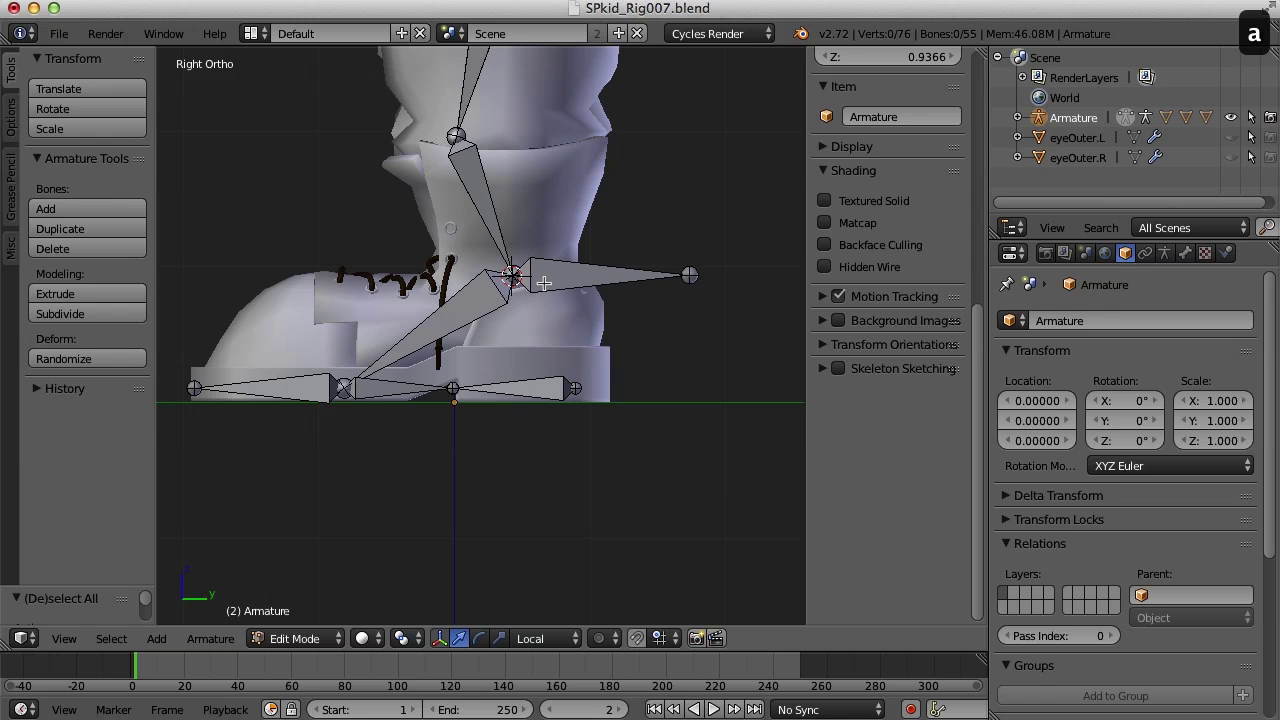
pyautogui.hotkey('shift', 'a')
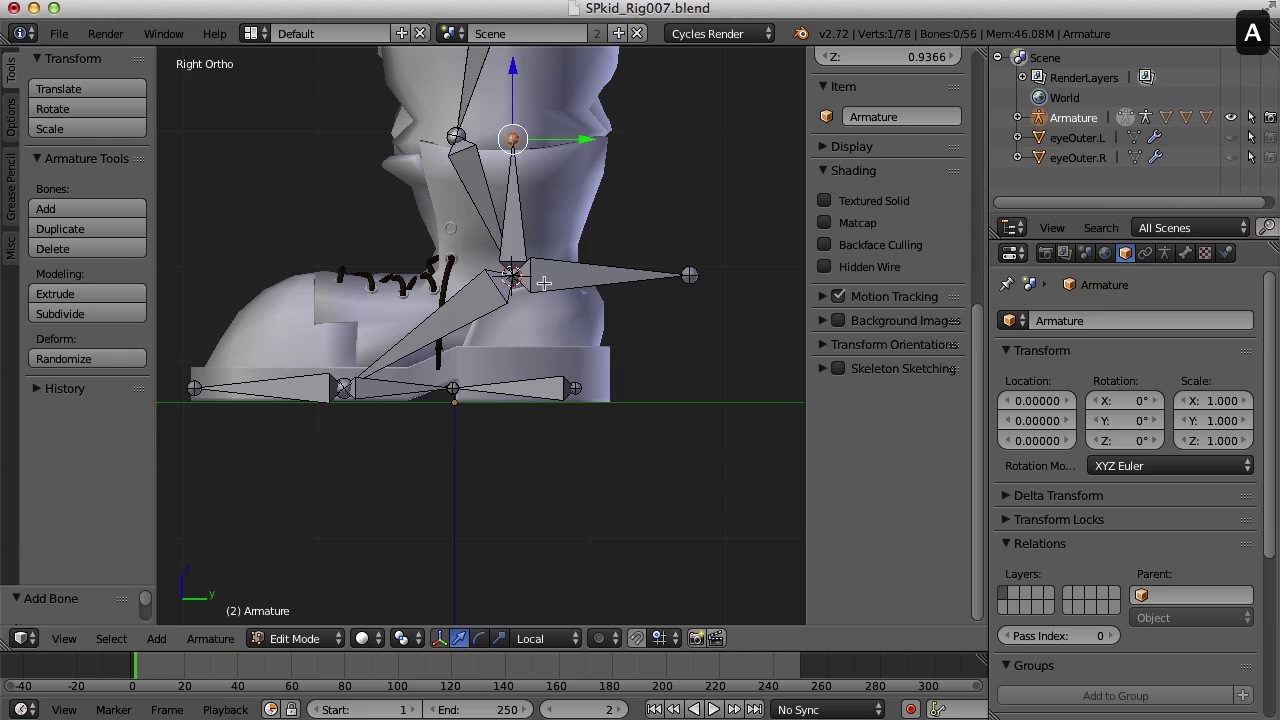
pyautogui.press('g')
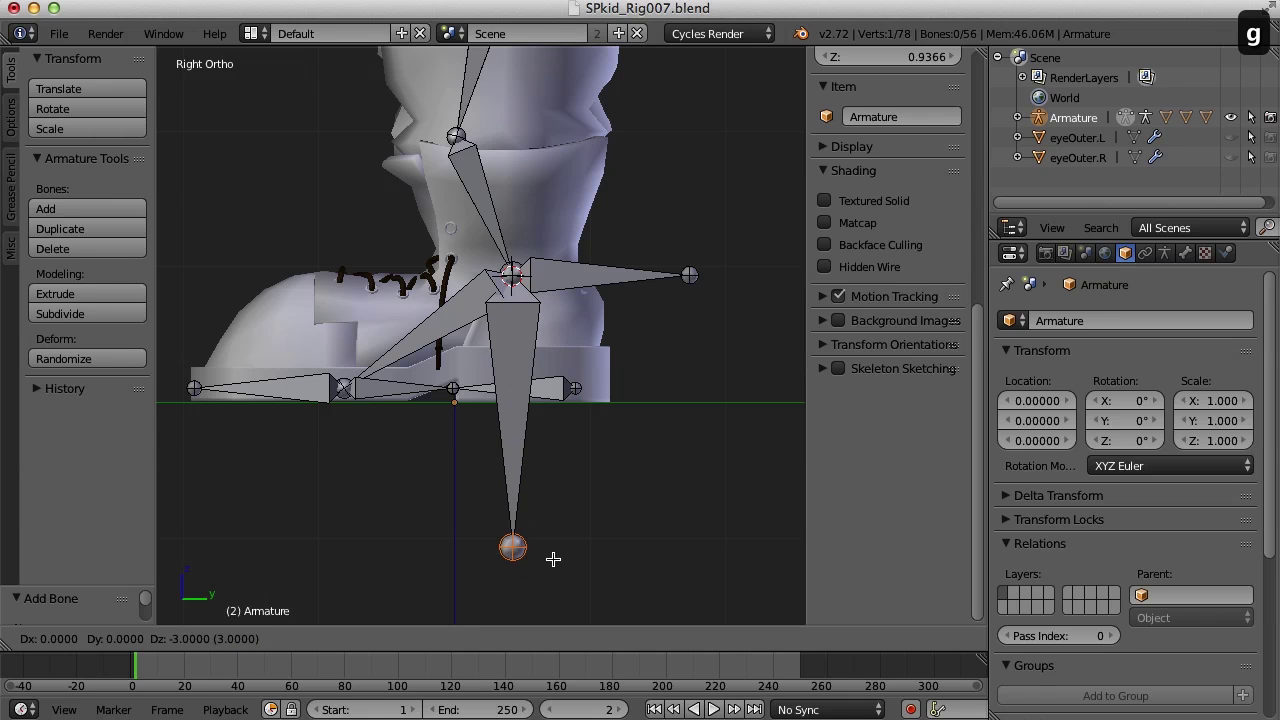
pyautogui.click(554, 509)
# - Rename the flat bone between the ball of the foot and the heel bone as toeRoll.L
pyautogui.scroll(1, 554, 509)
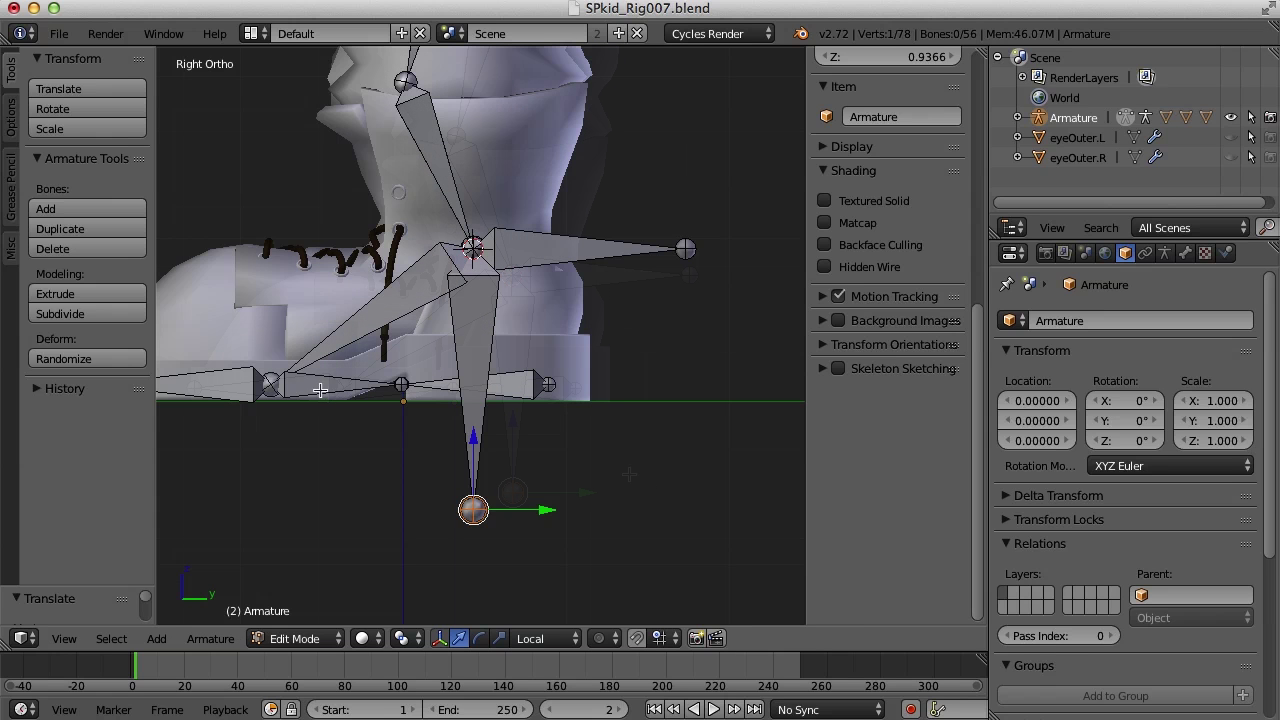
pyautogui.rightClick(397, 402)
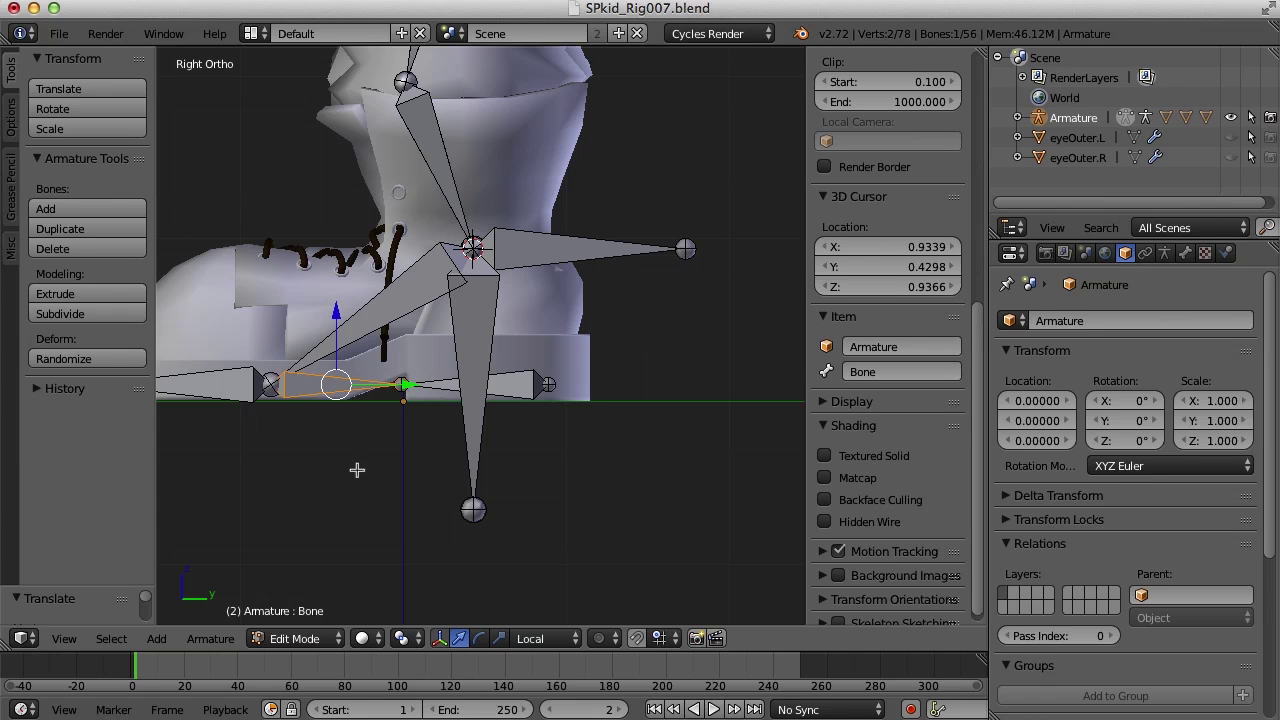
pyautogui.click(897, 371)
pyautogui.write('toeRoll')
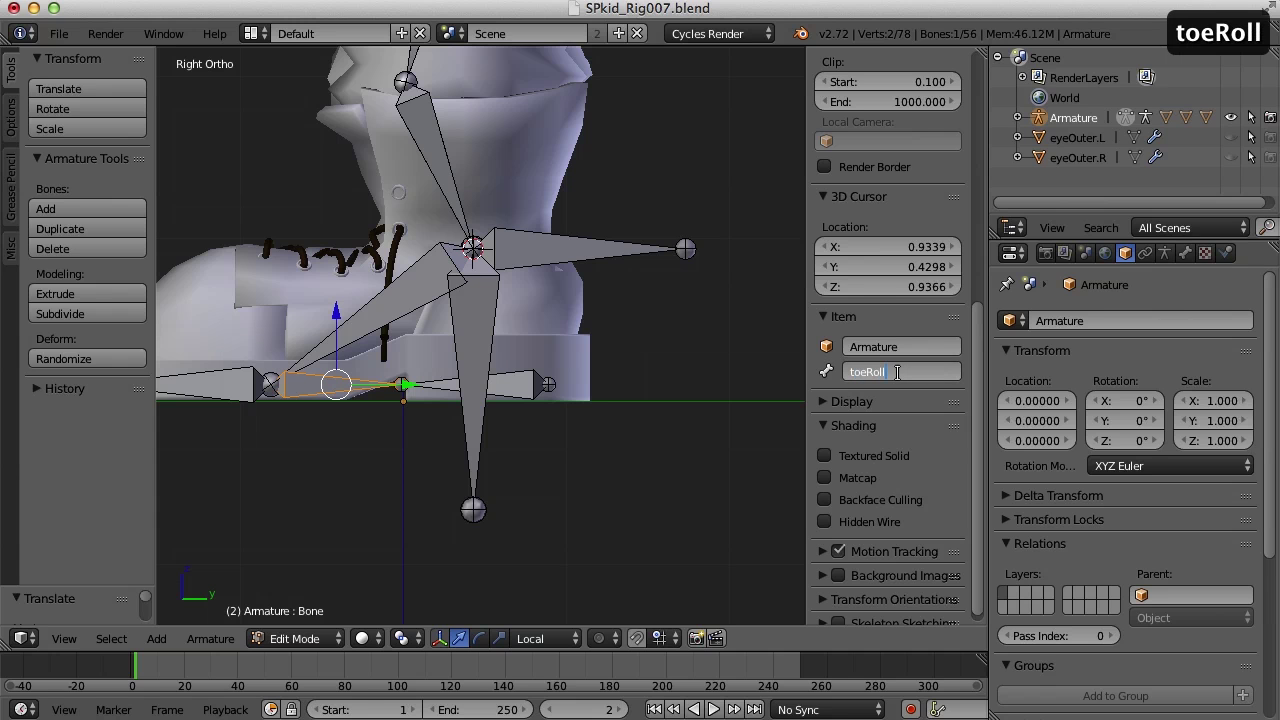
pyautogui.write('.L')
pyautogui.press('Return')
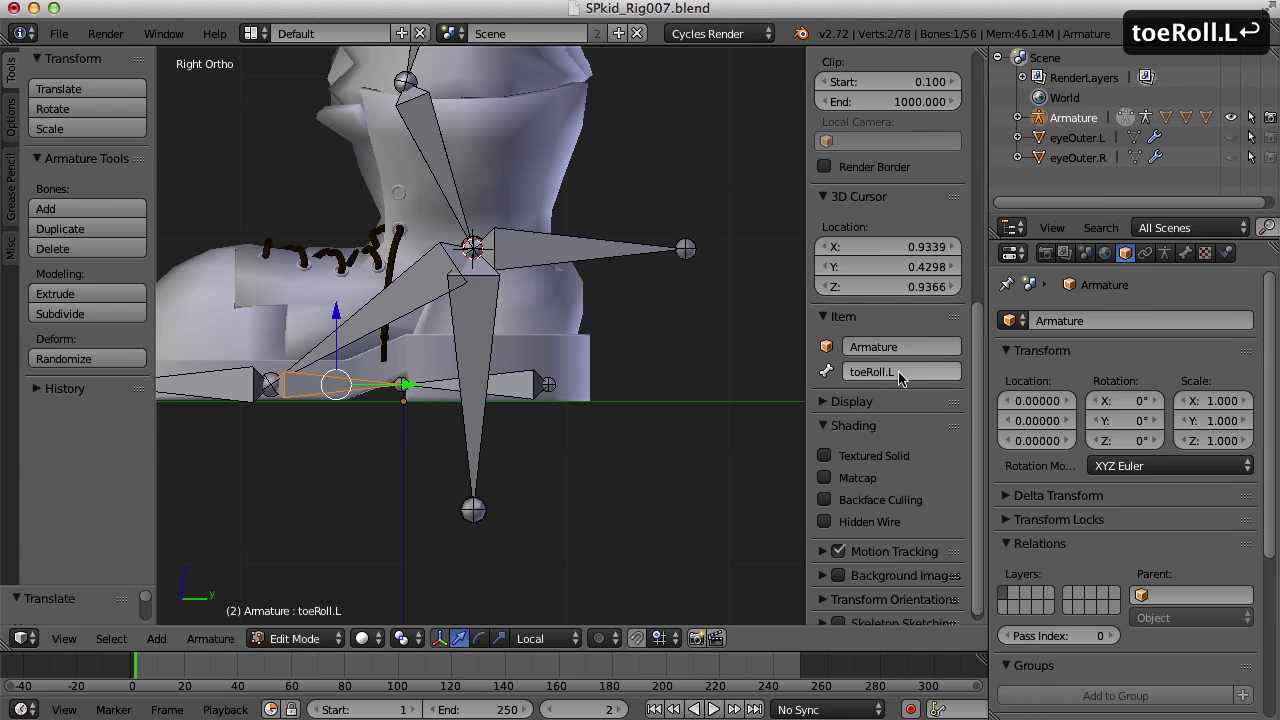
# - Rename the flat bone inside the heel as heelRol.L
pyautogui.rightClick(524, 382)
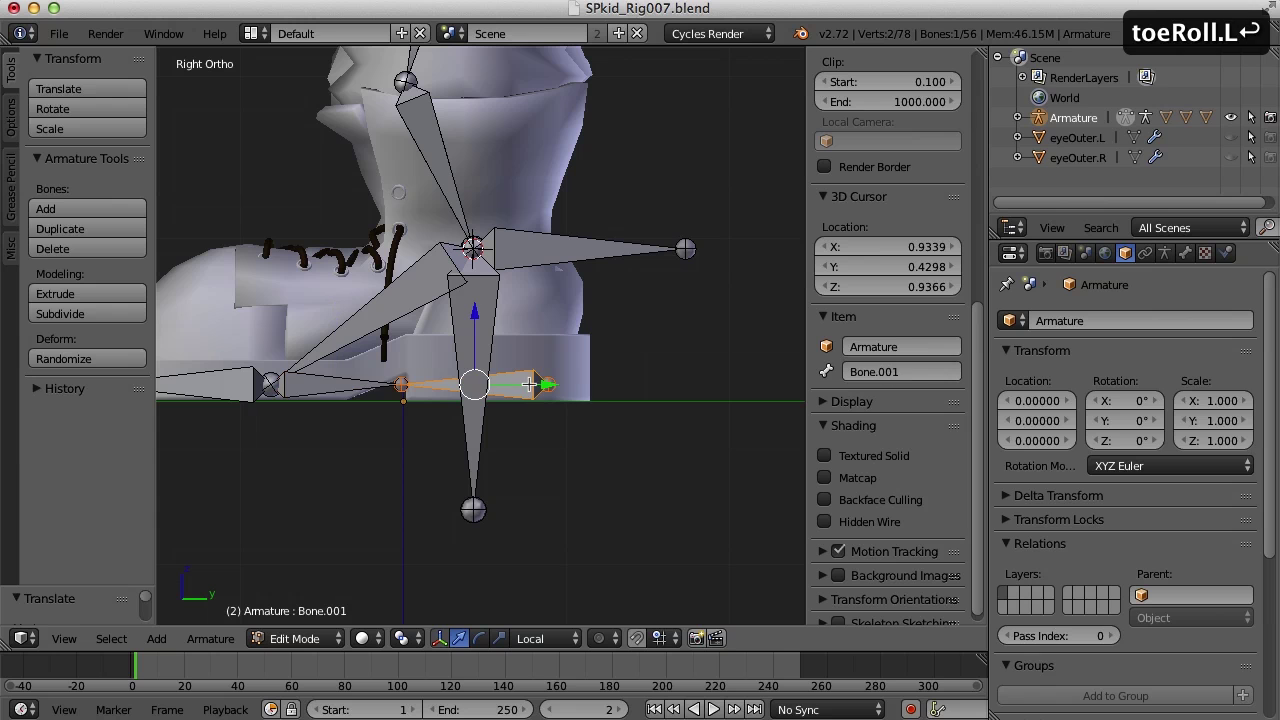
pyautogui.click(903, 371)
pyautogui.write('heelRol.L')
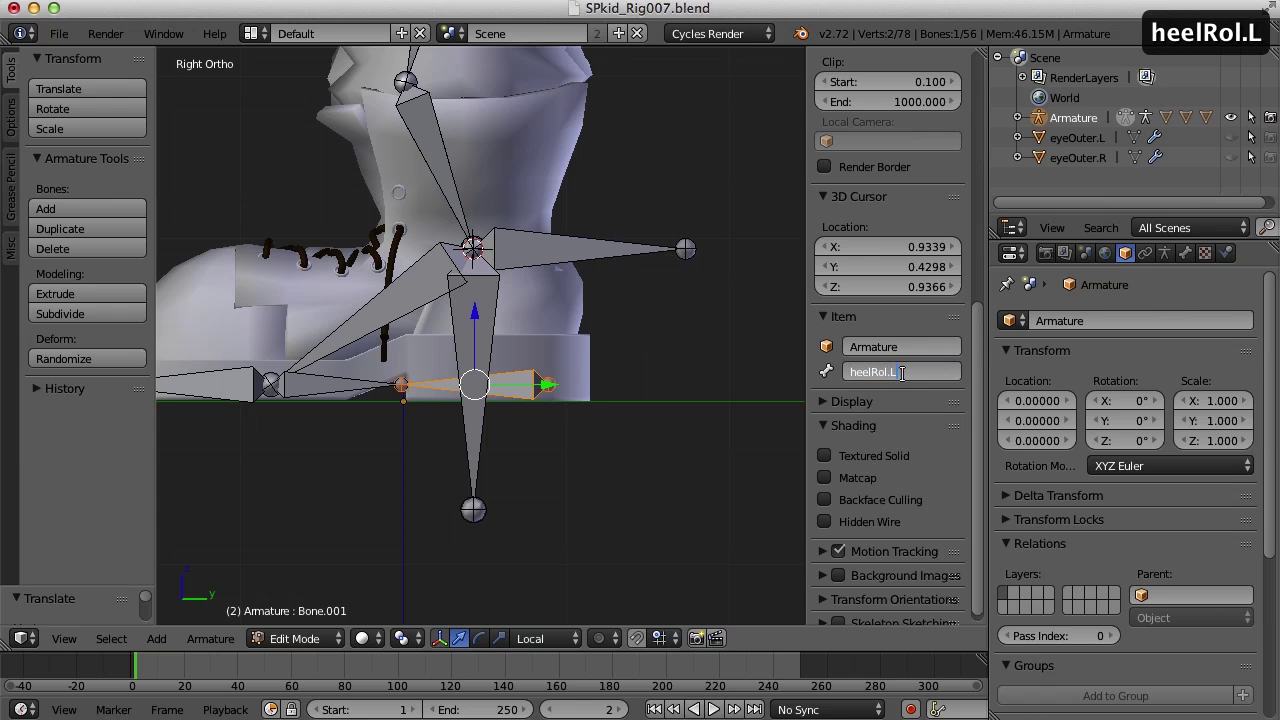
pyautogui.press('Return')
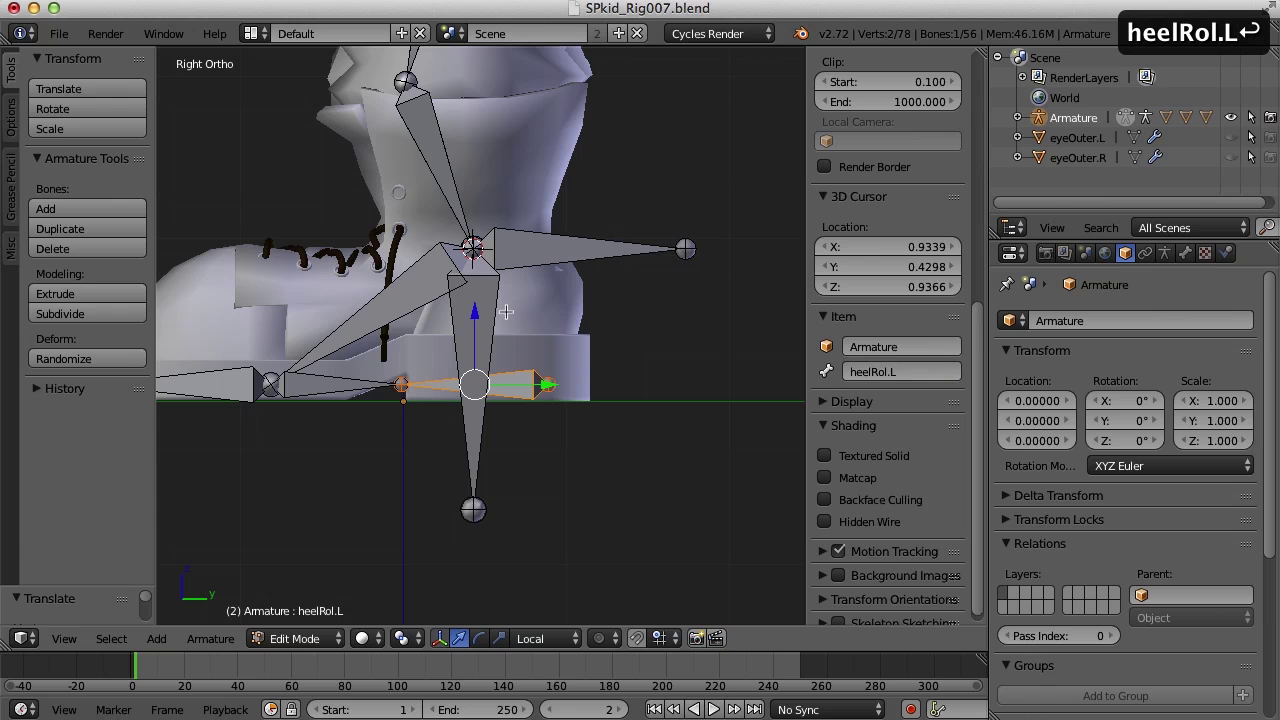
# - Rename the horizontal bone pointing backward from the ankle as footRolCtrl.L
pyautogui.rightClick(565, 243)
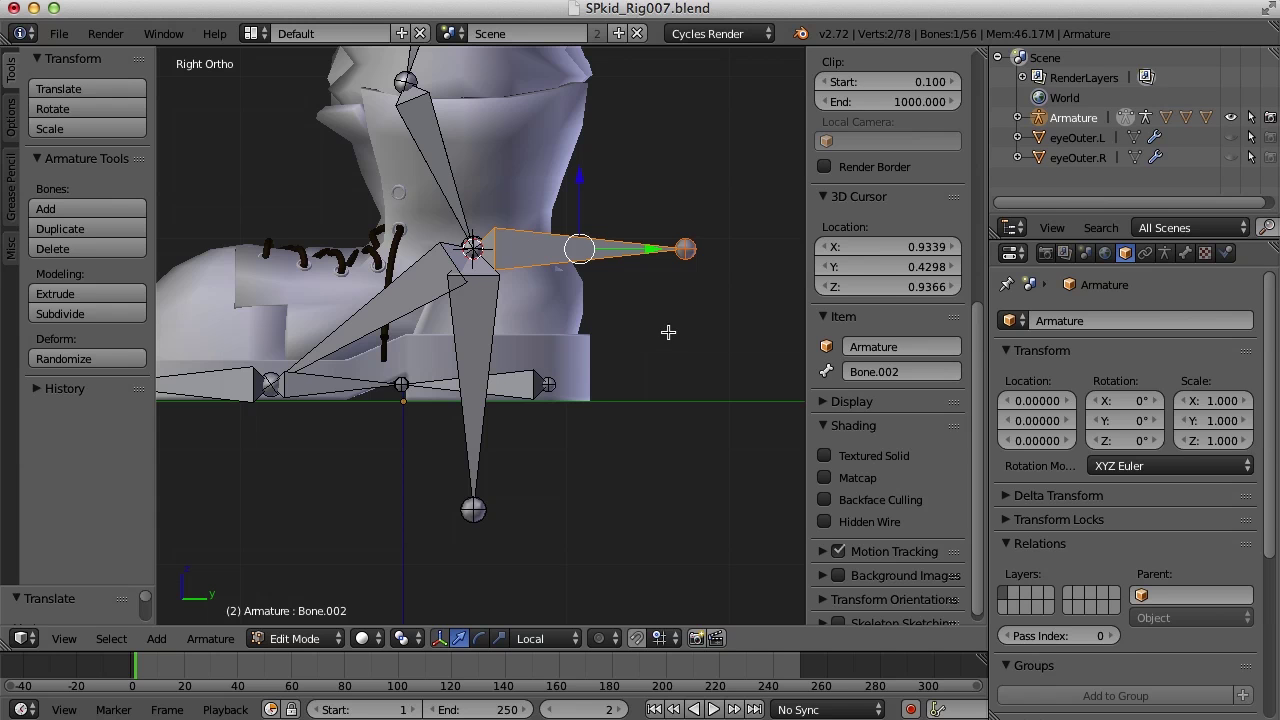
pyautogui.click(873, 371)
pyautogui.write('footRool')
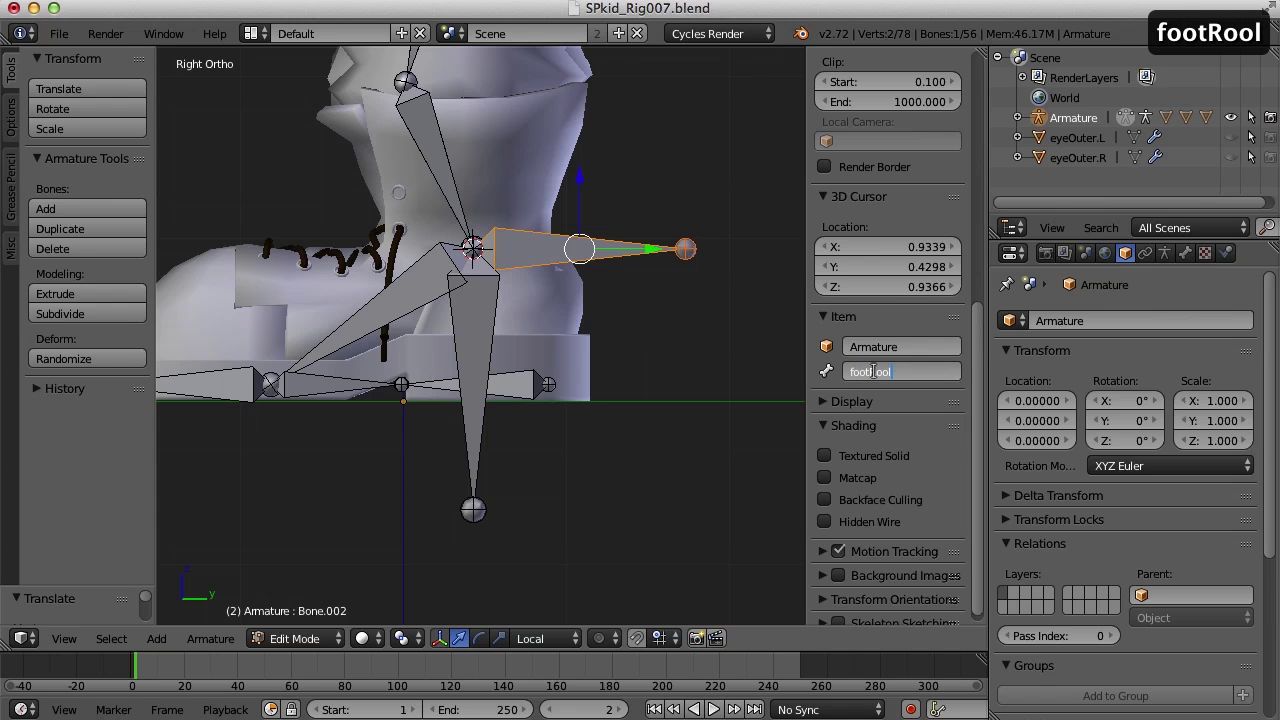
pyautogui.press('BackSpace')
pyautogui.press('BackSpace')
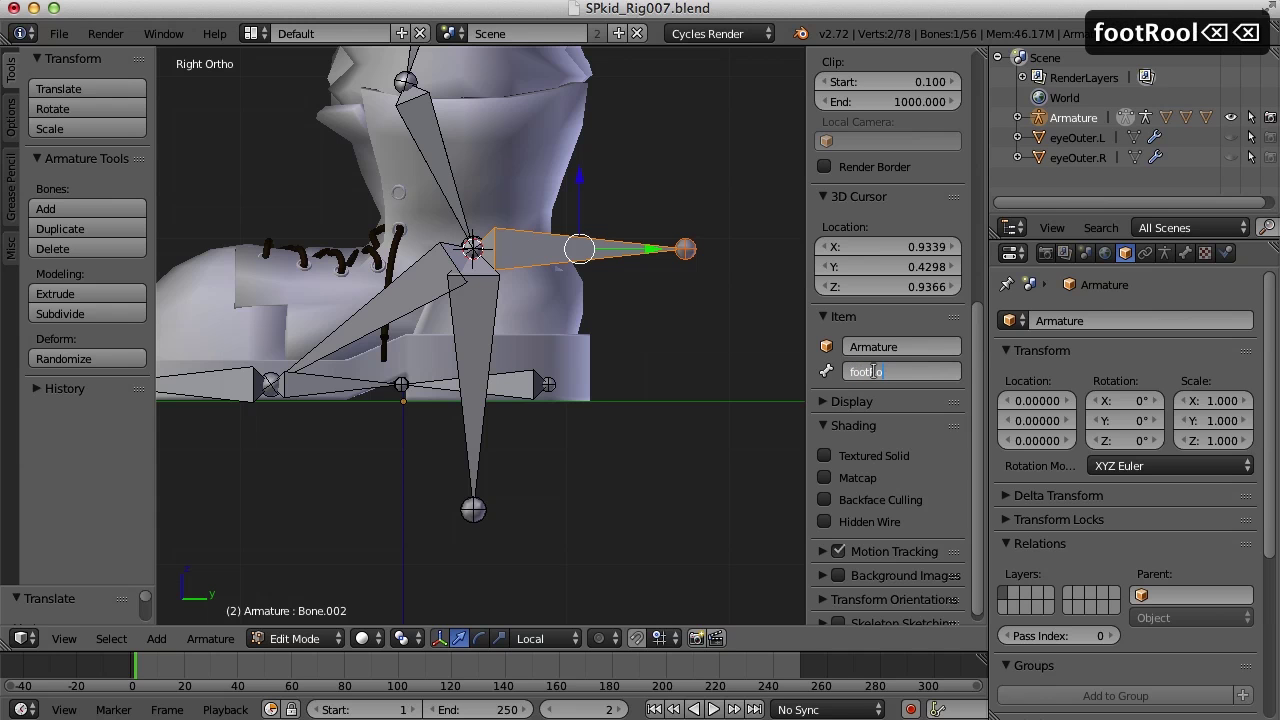
pyautogui.write('LL')
pyautogui.press('BackSpace')
pyautogui.press('BackSpace')
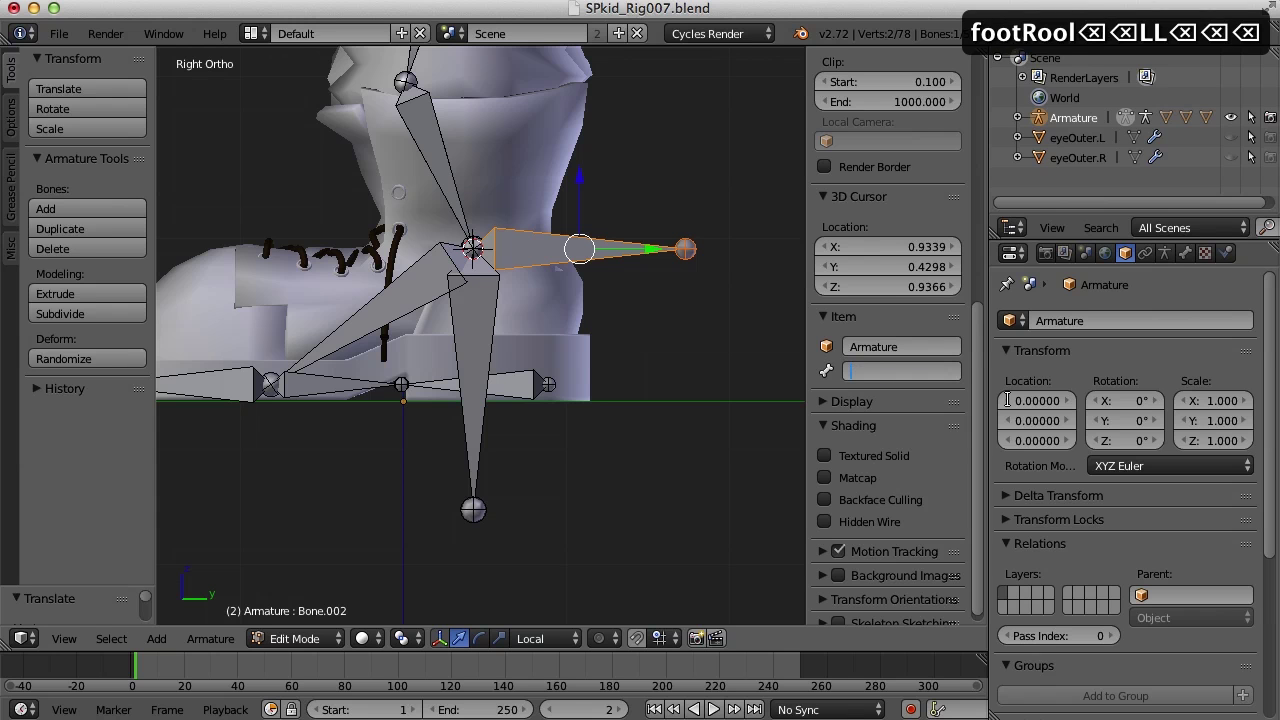
pyautogui.write('footRolCtrl')
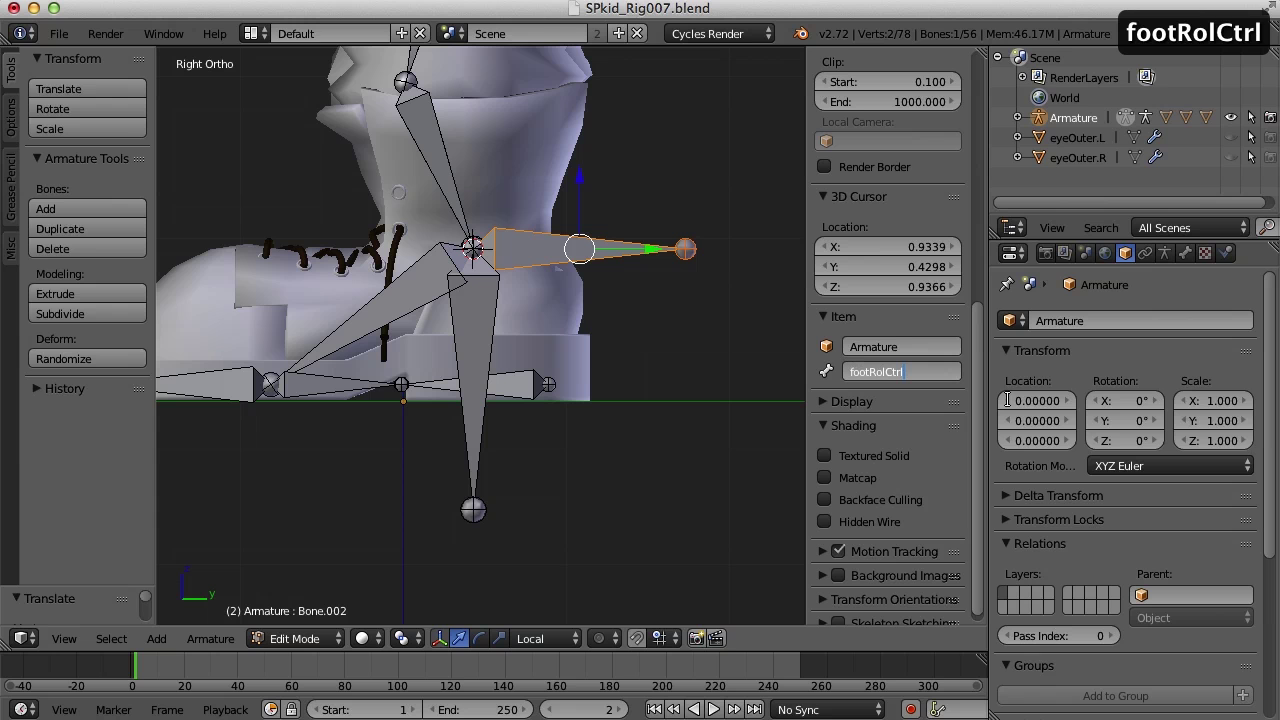
pyautogui.write('.L')
pyautogui.press('Return')
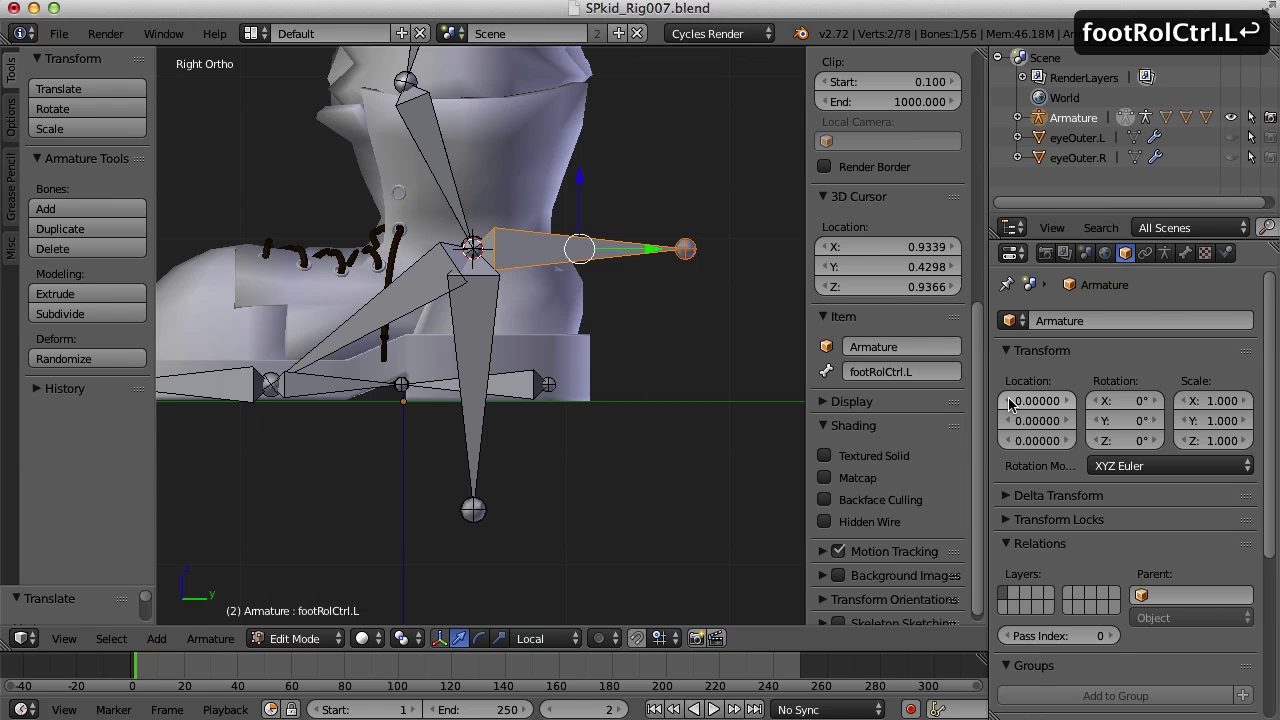
# - Rename the vertical bone running down from the ankle as footCtrl.L
pyautogui.rightClick(493, 336)
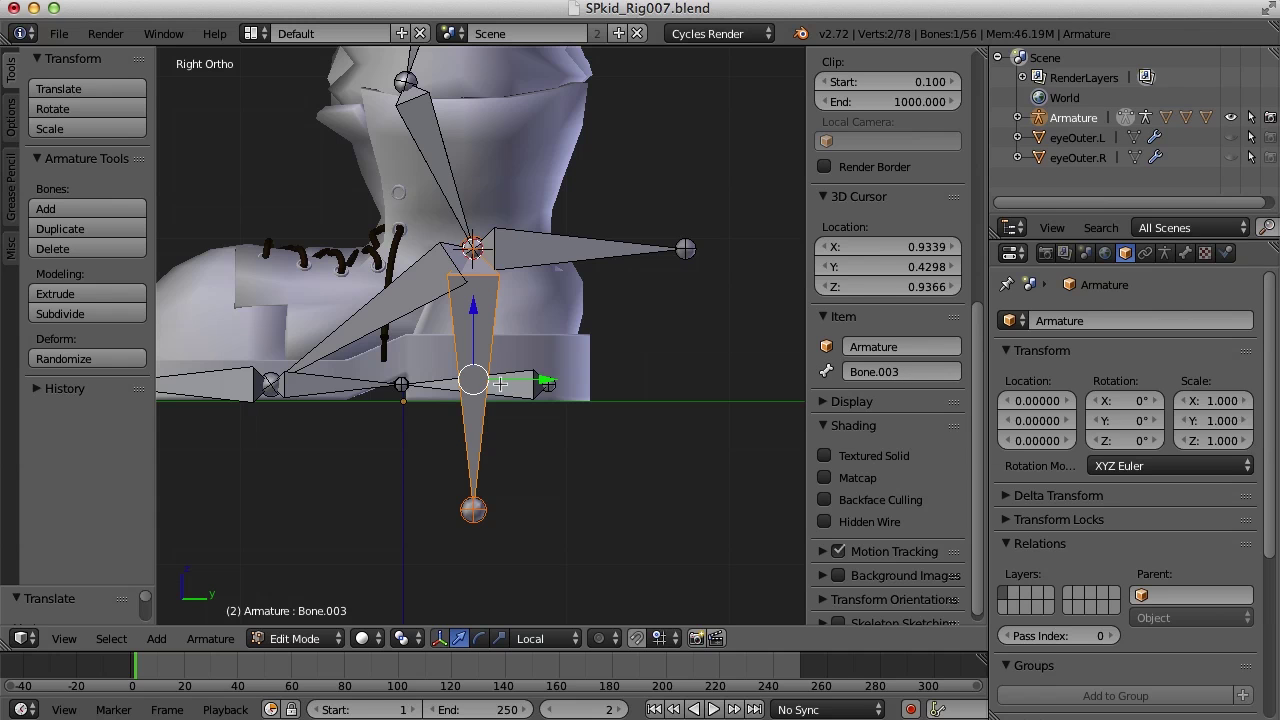
pyautogui.click(911, 372)
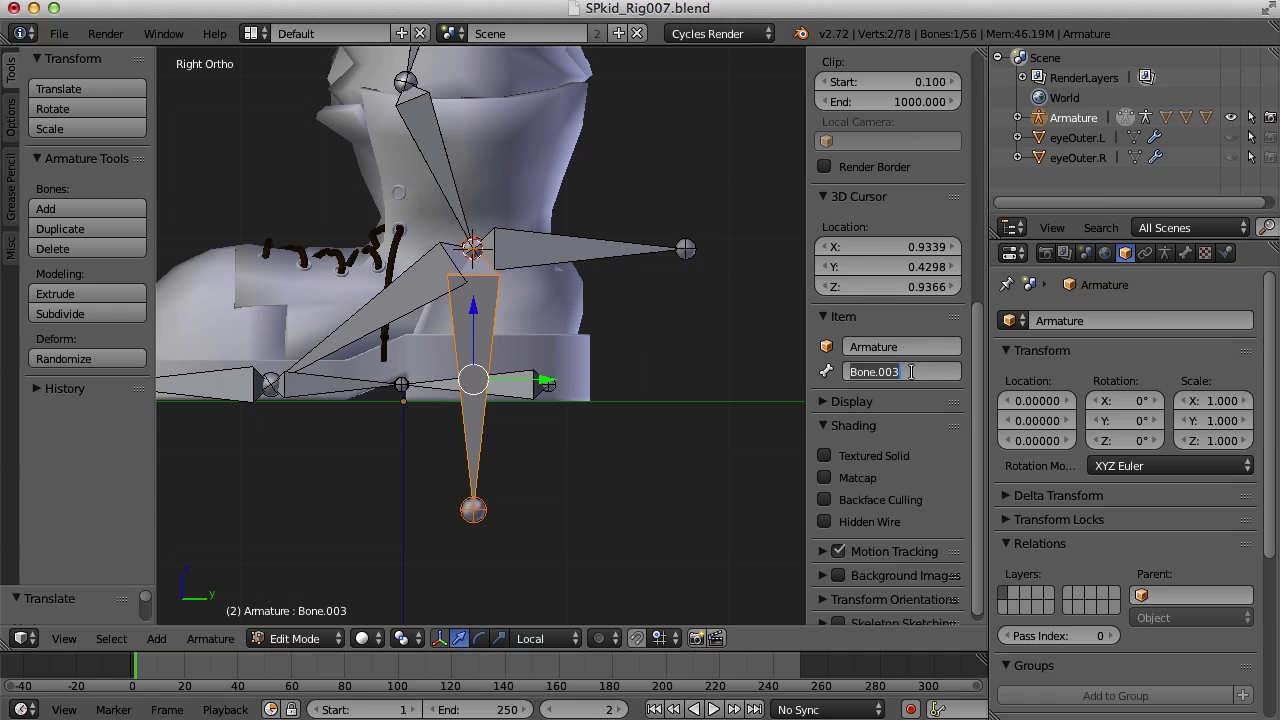
pyautogui.write('footCtrl')
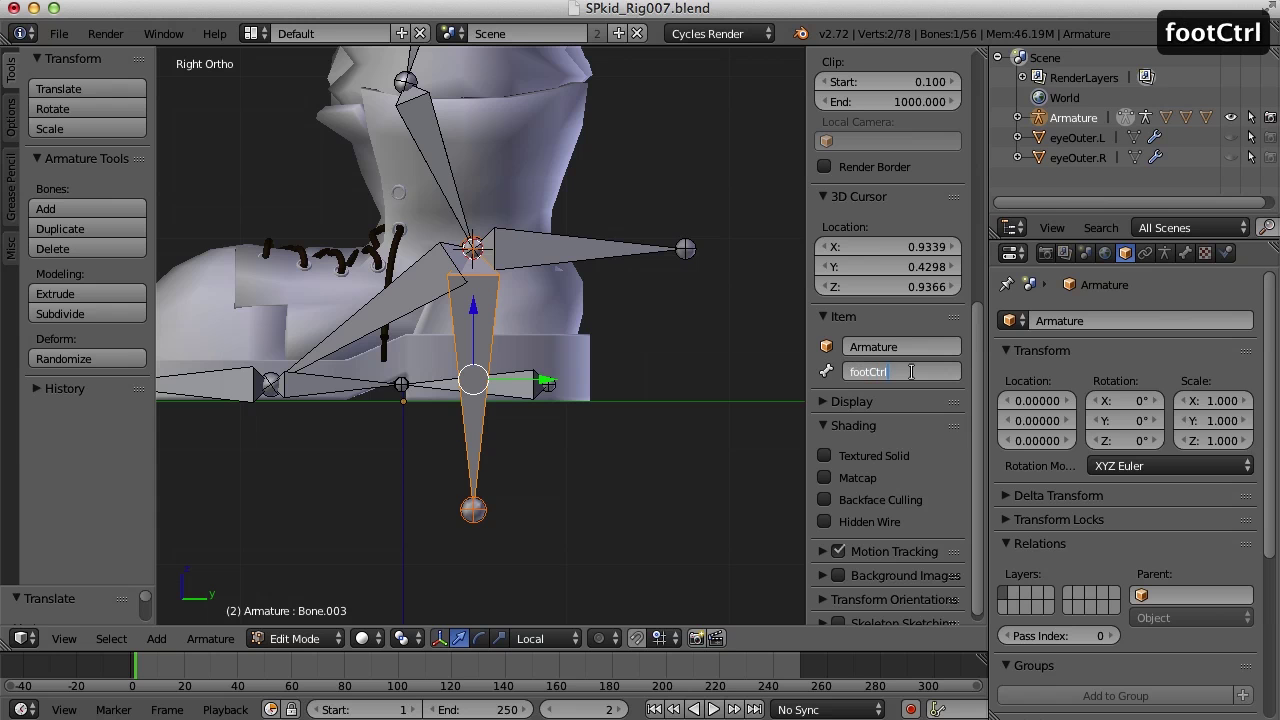
pyautogui.write('.L')
pyautogui.press('Return')
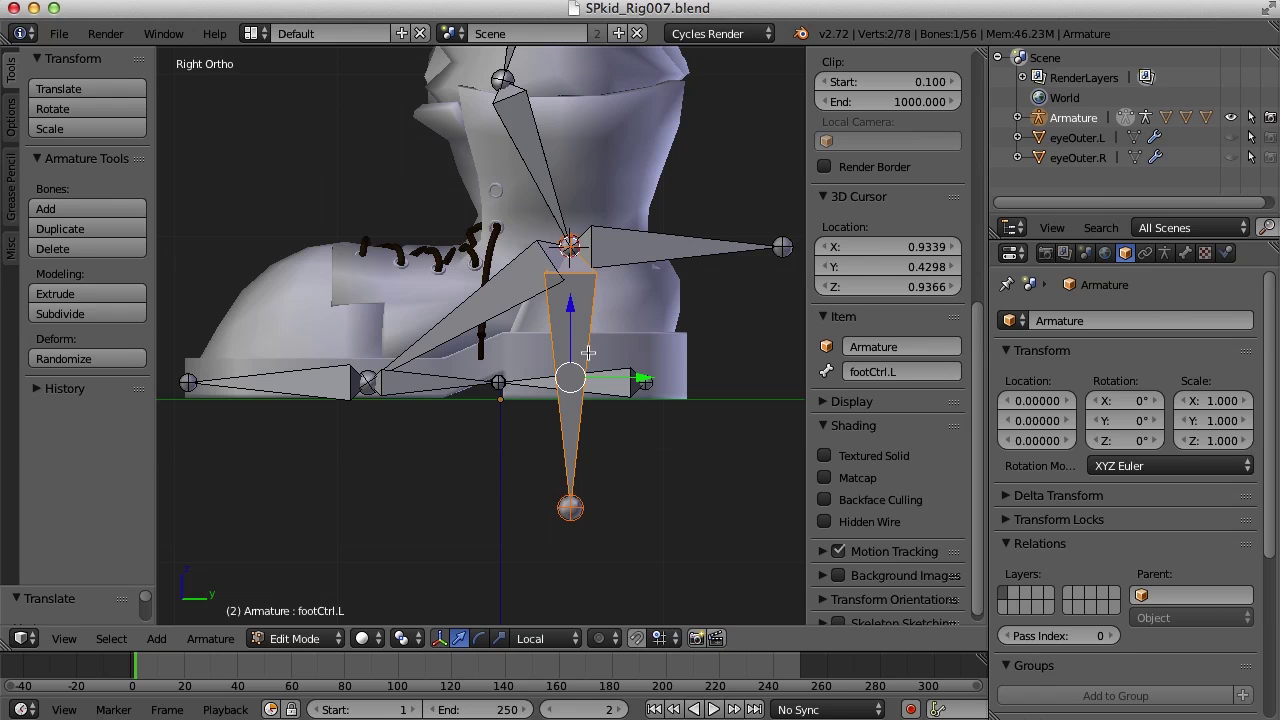
# - Parent the footIK.L bone to the toeRoll.L bone with Keep Offset
pyautogui.rightClick(497, 311)
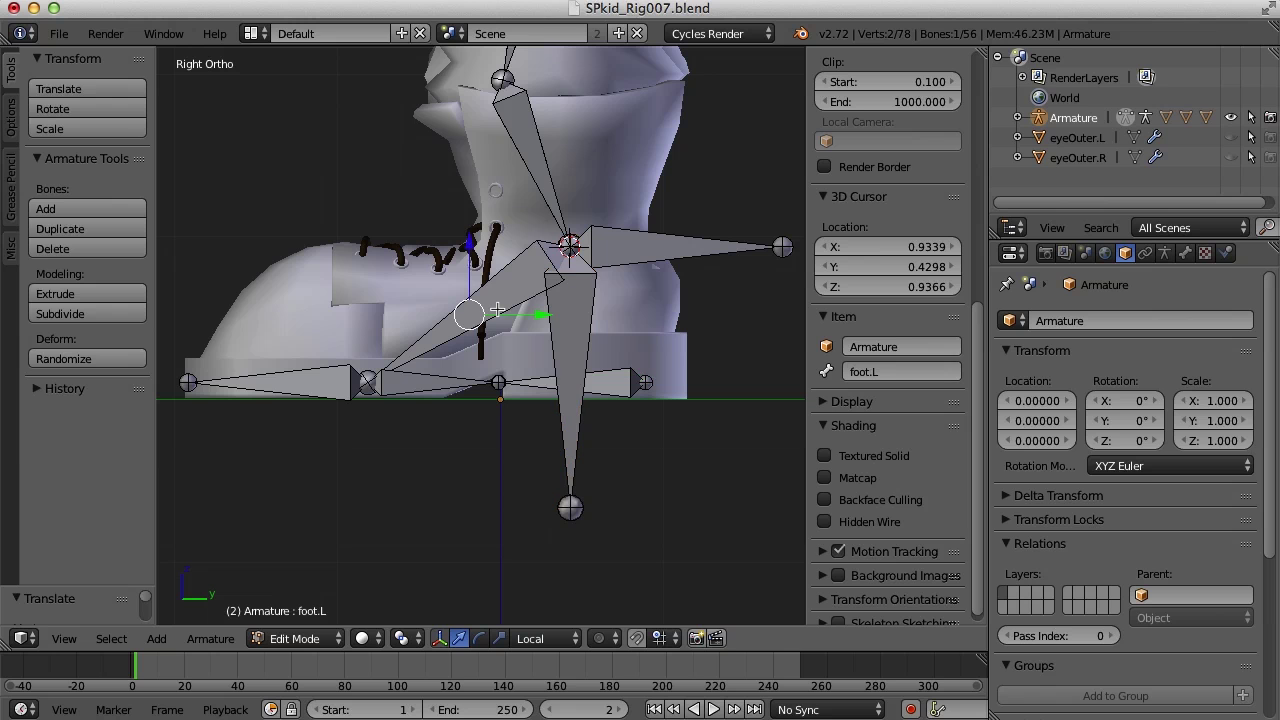
pyautogui.rightClick(495, 296)
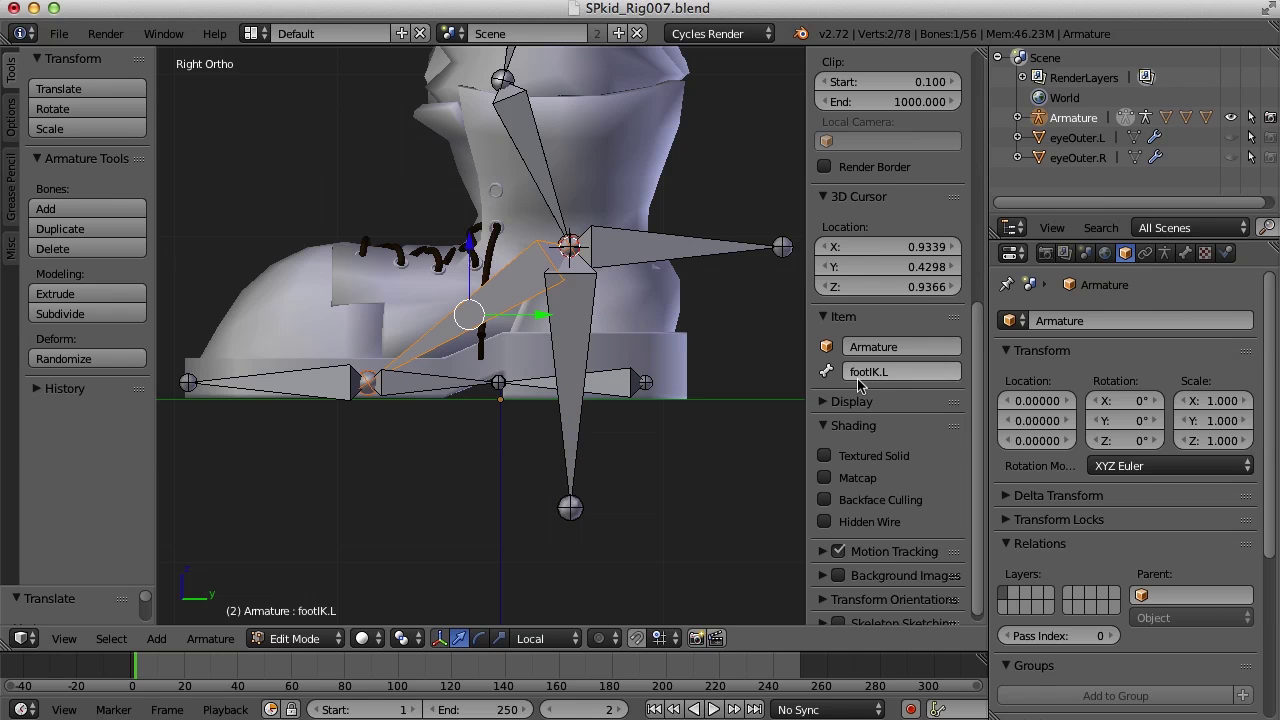
pyautogui.keyDown('shift'); pyautogui.rightClick(434, 377); pyautogui.keyUp('shift')
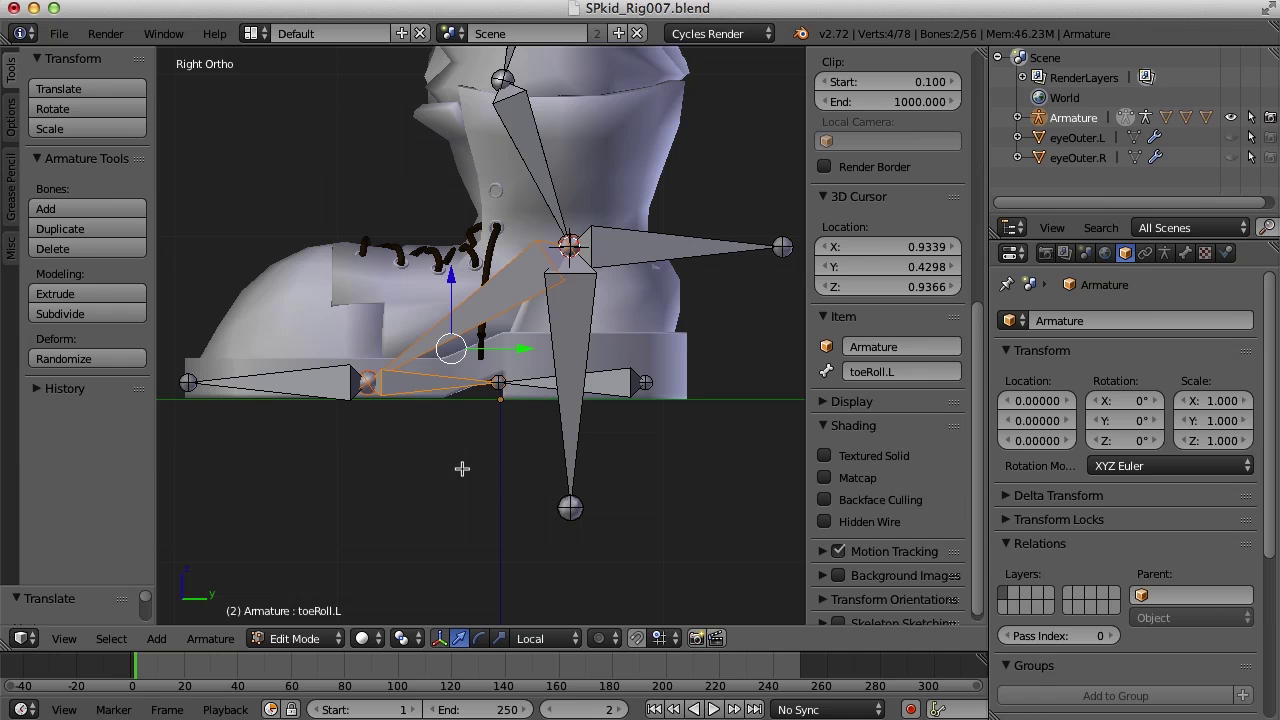
pyautogui.hotkey('ctrl', 'p')
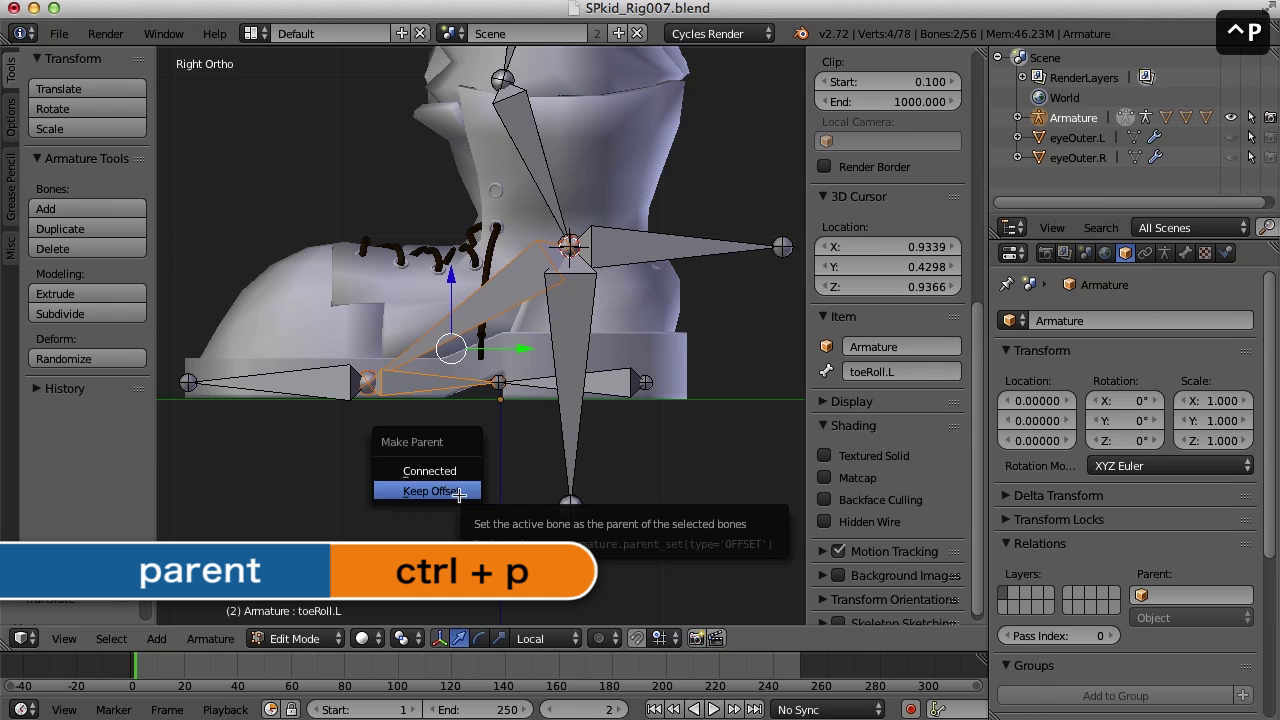
pyautogui.click(458, 492)
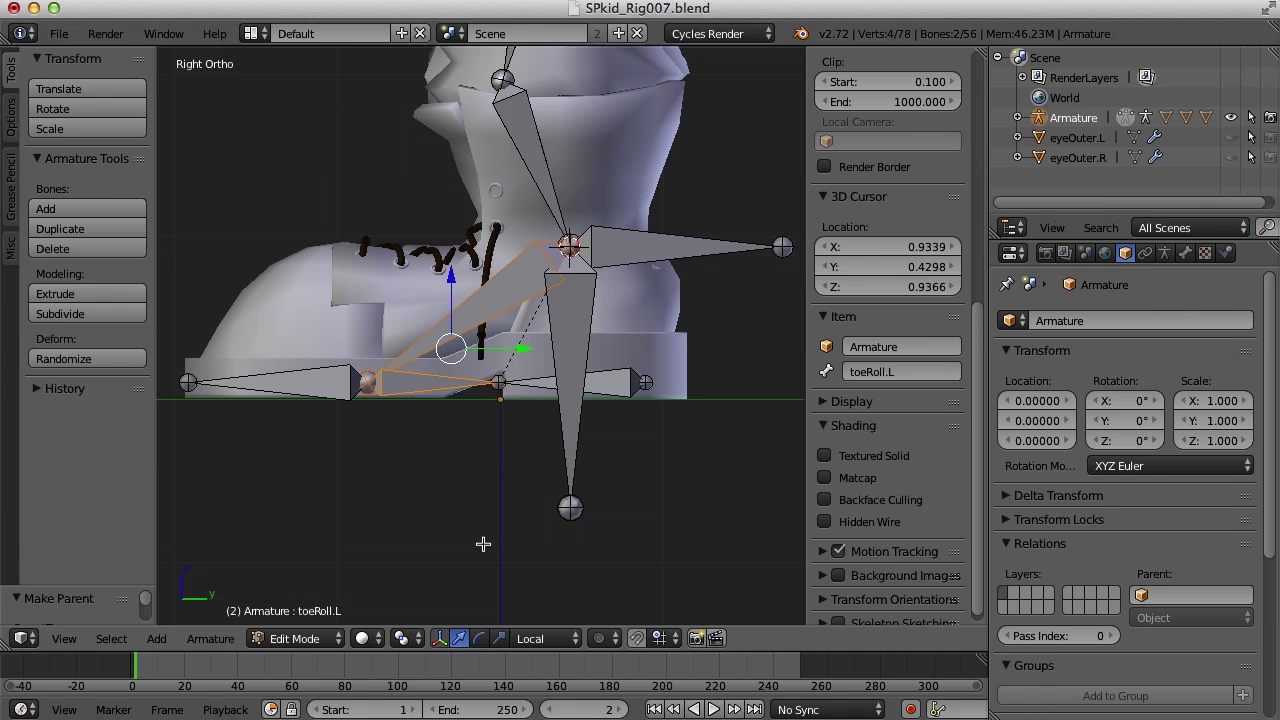
# - Parent the toeRoll.L bone to the heelRol.L bone with Keep Offset
pyautogui.rightClick(426, 377)
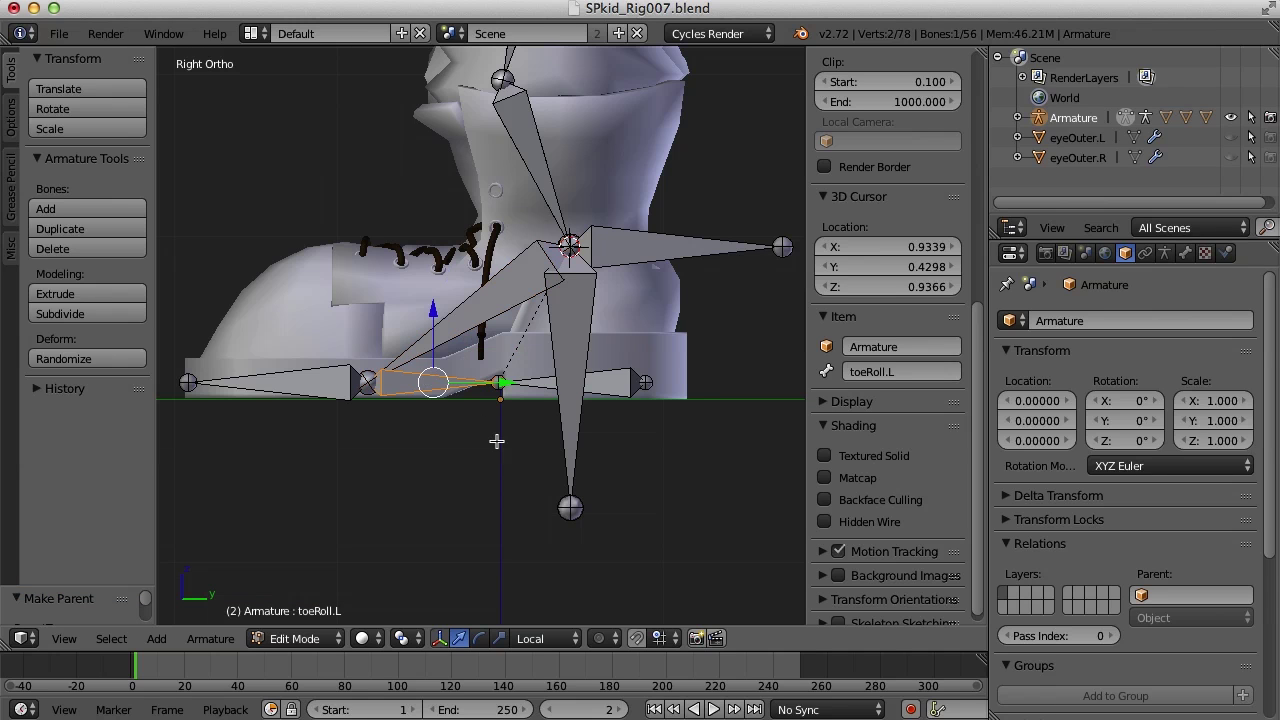
pyautogui.keyDown('shift'); pyautogui.rightClick(620, 374); pyautogui.keyUp('shift')
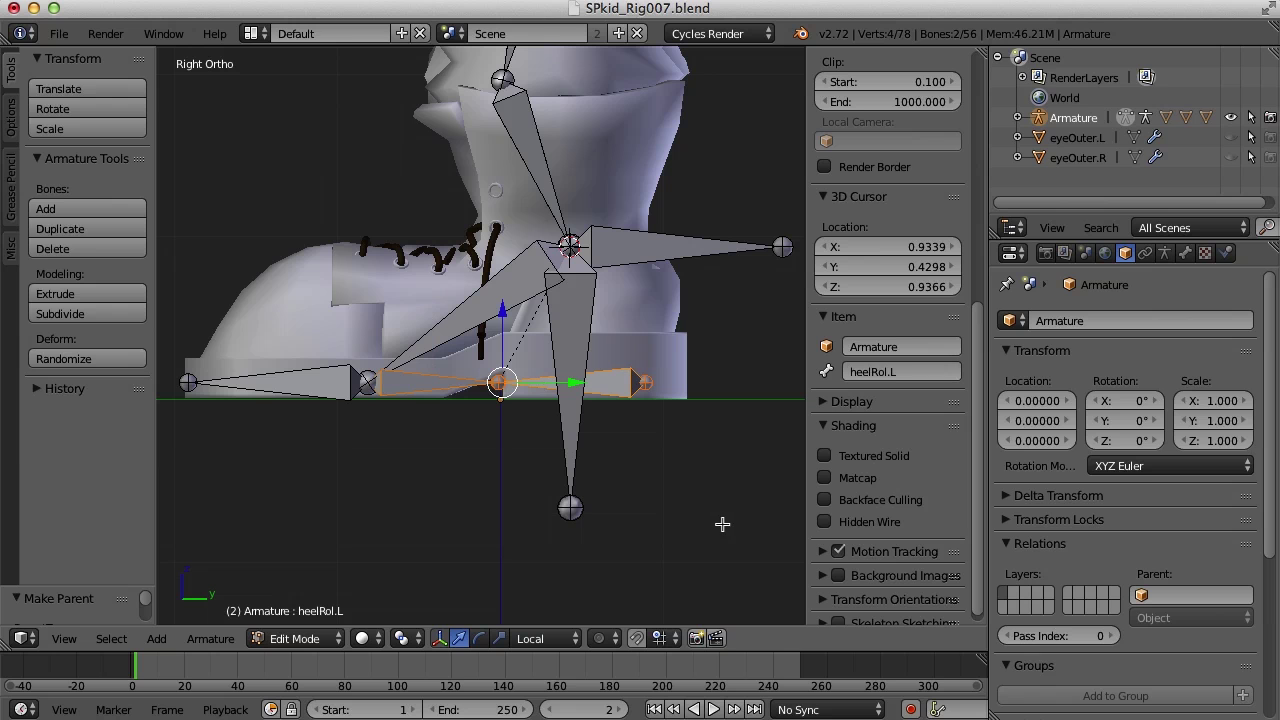
pyautogui.hotkey('ctrl', 'p')
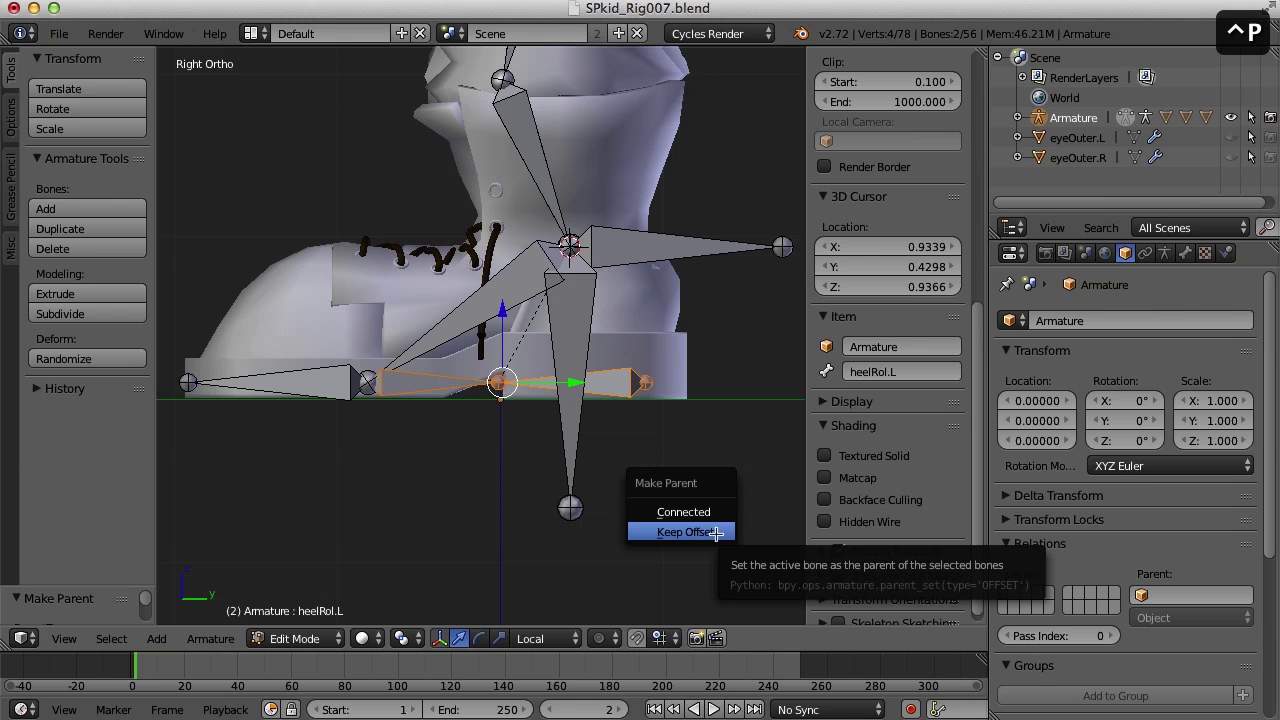
pyautogui.click(716, 533)
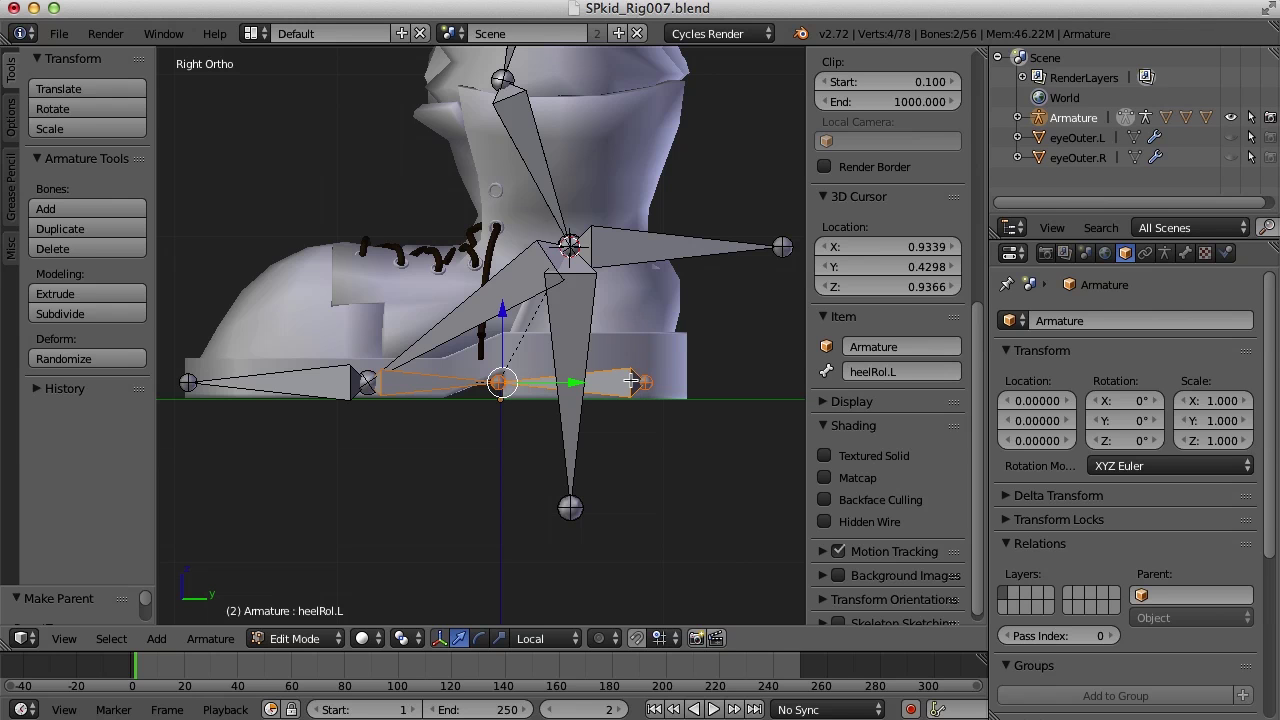
# - Parent the heelRol.L and footRolCtrl.L bones to the footCtrl.L bone with Keep Offset
pyautogui.rightClick(631, 381)
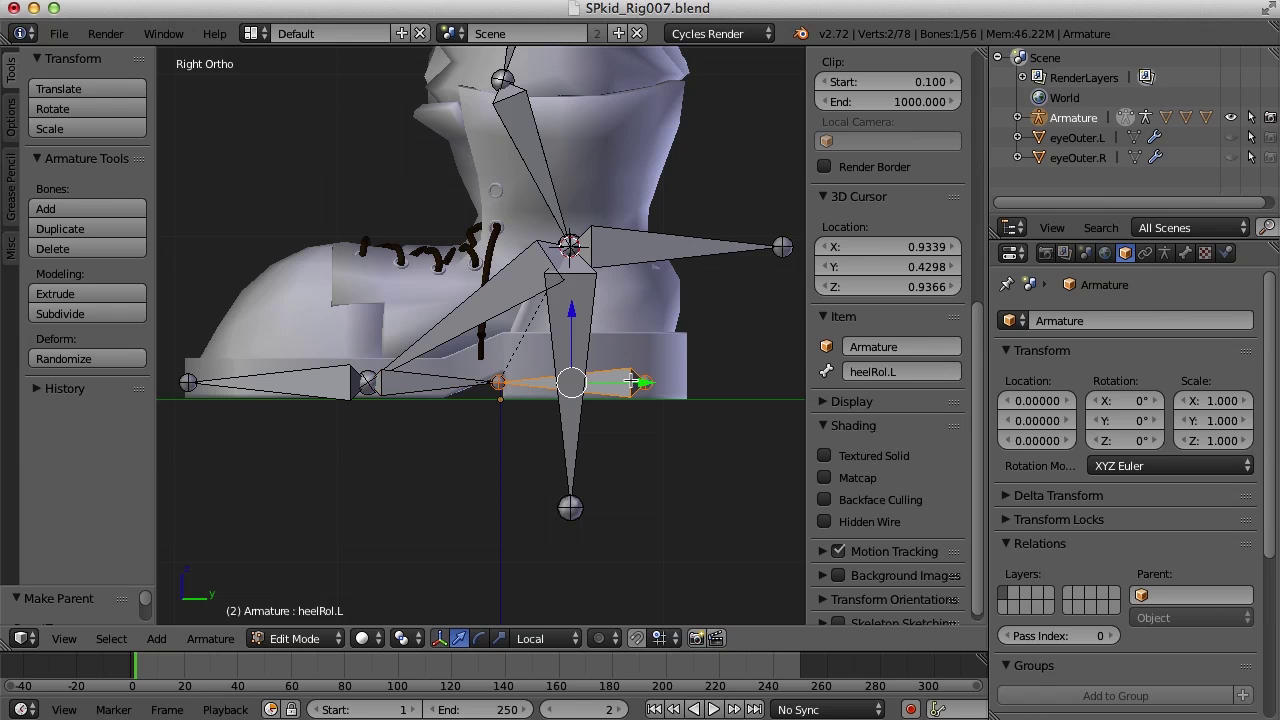
pyautogui.keyDown('shift'); pyautogui.rightClick(683, 246); pyautogui.keyUp('shift')
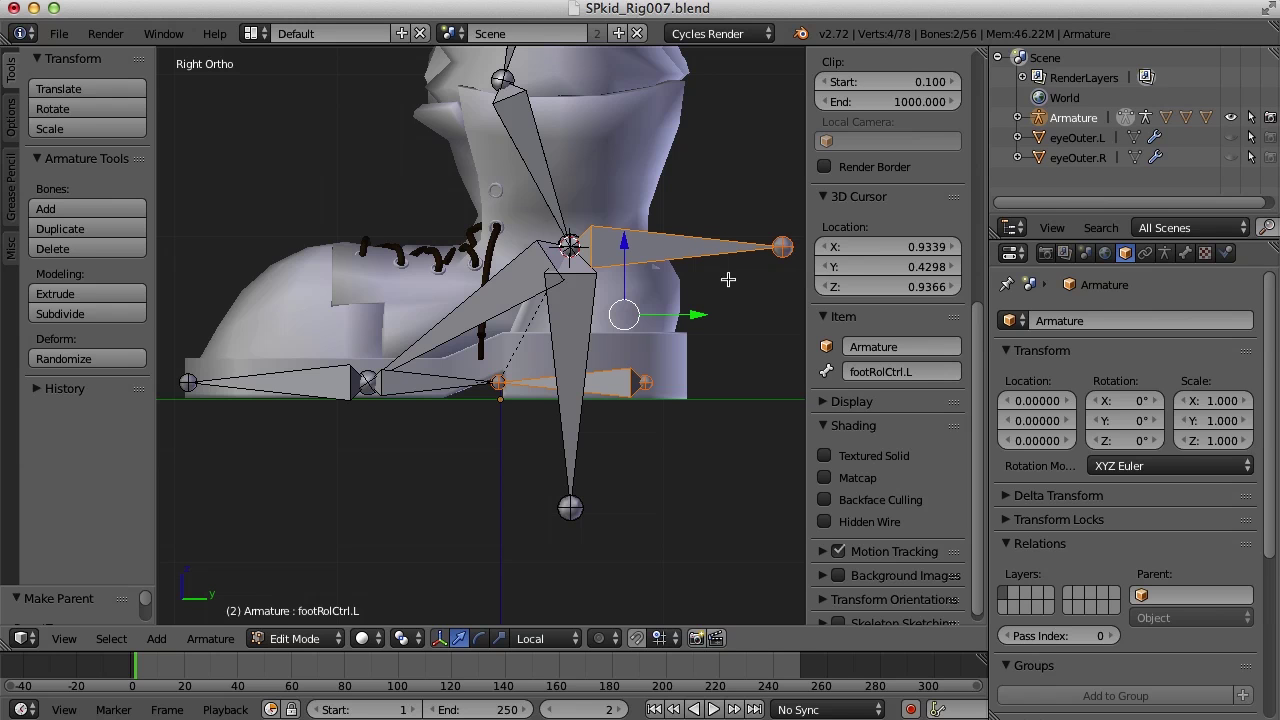
pyautogui.keyDown('shift'); pyautogui.rightClick(576, 418); pyautogui.keyUp('shift')
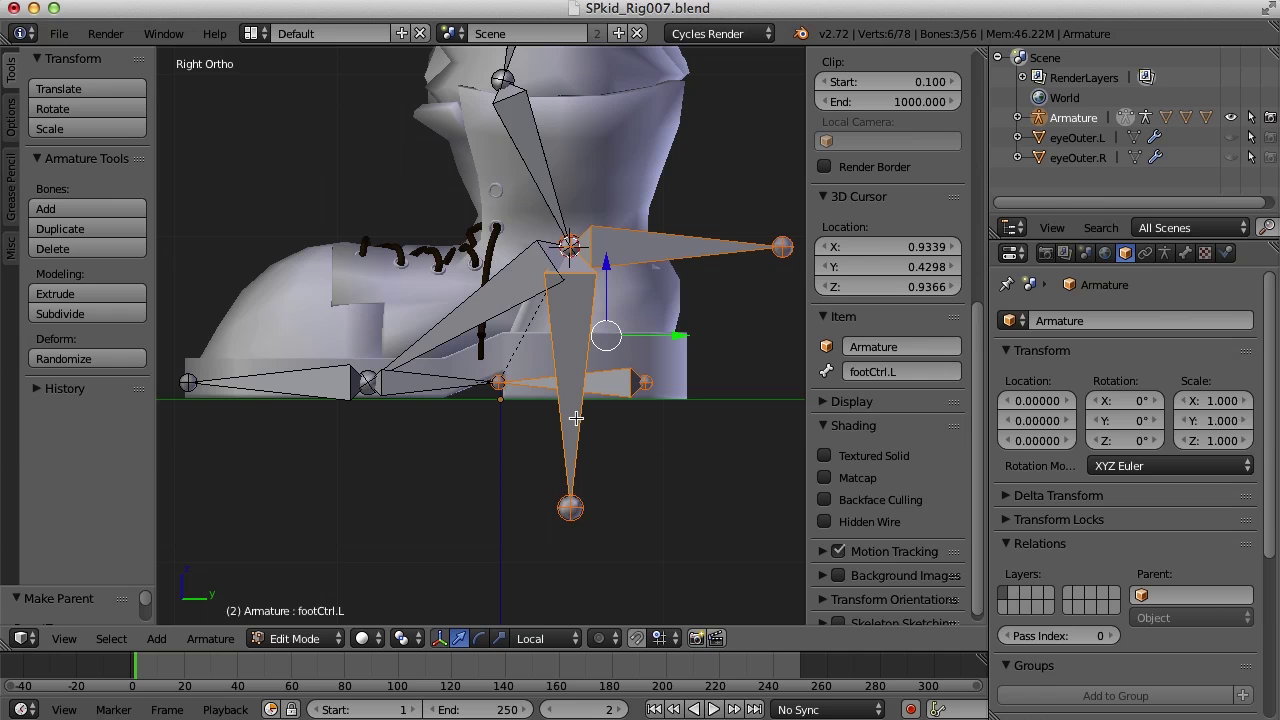
pyautogui.hotkey('ctrl', 'p')
pyautogui.click(576, 420)
pyautogui.moveTo(576, 420); pyautogui.dragTo(713, 423, button='middle')
pyautogui.press('a')
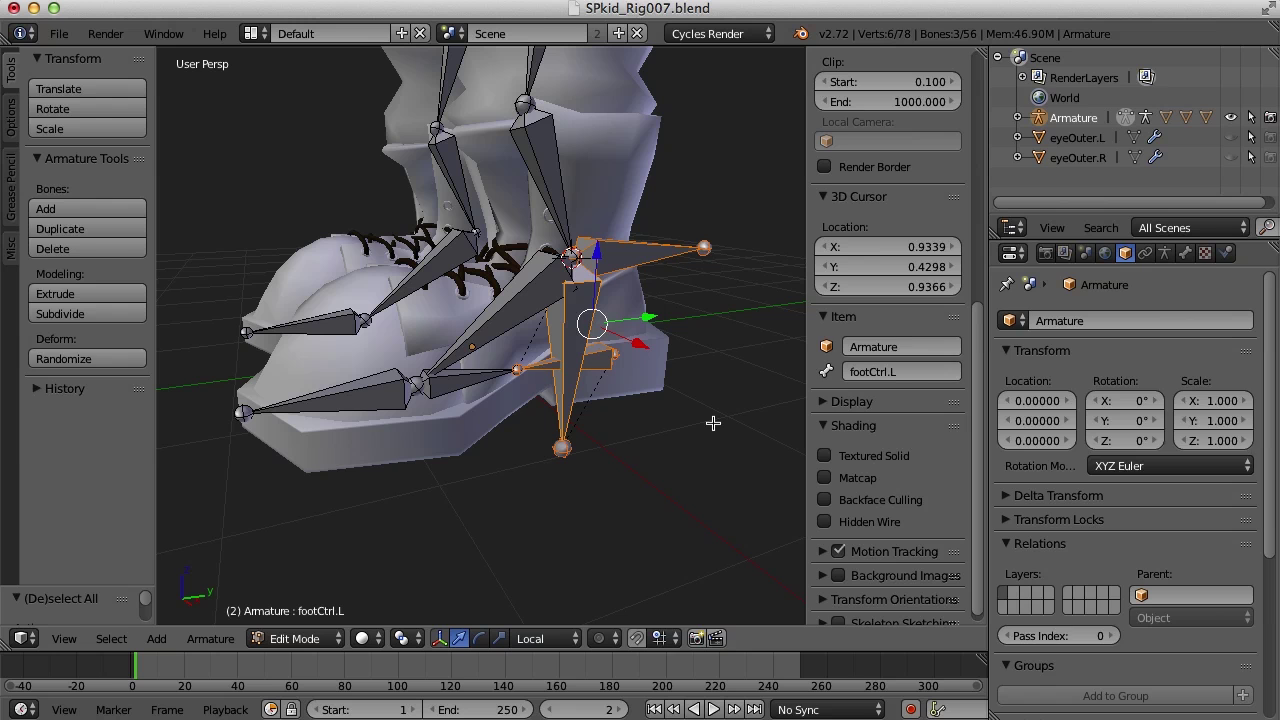
# - Switch the armature to Pose Mode and select the vertical footCtrl.L bone below the ankle
pyautogui.hotkey('ctrl', 'Tab')
pyautogui.rightClick(578, 365)
pyautogui.moveTo(707, 472)
pyautogui.mouseDown(button='middle')
pyautogui.moveTo(620, 455)
pyautogui.moveTo(716, 462)
pyautogui.mouseUp(button='middle')
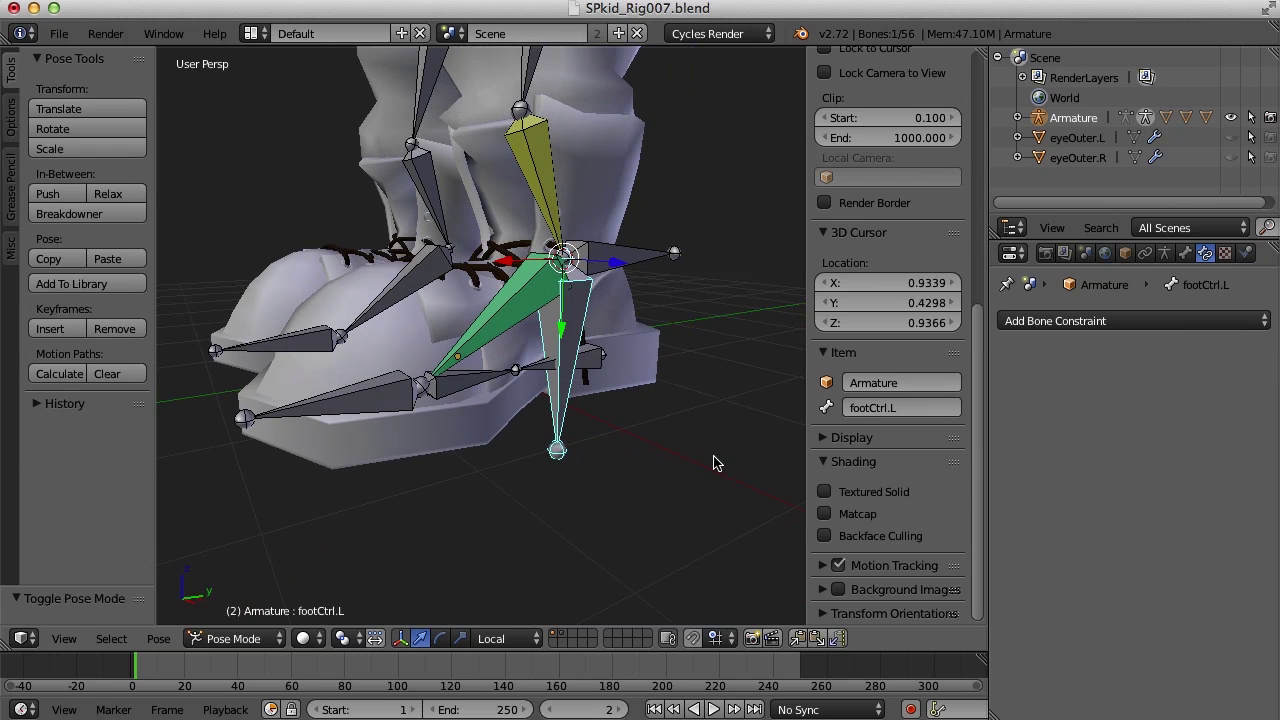
# - Try moving and trackball-rotating the footCtrl.L bone to test the foot rig, cancelling both transforms
pyautogui.press('g')
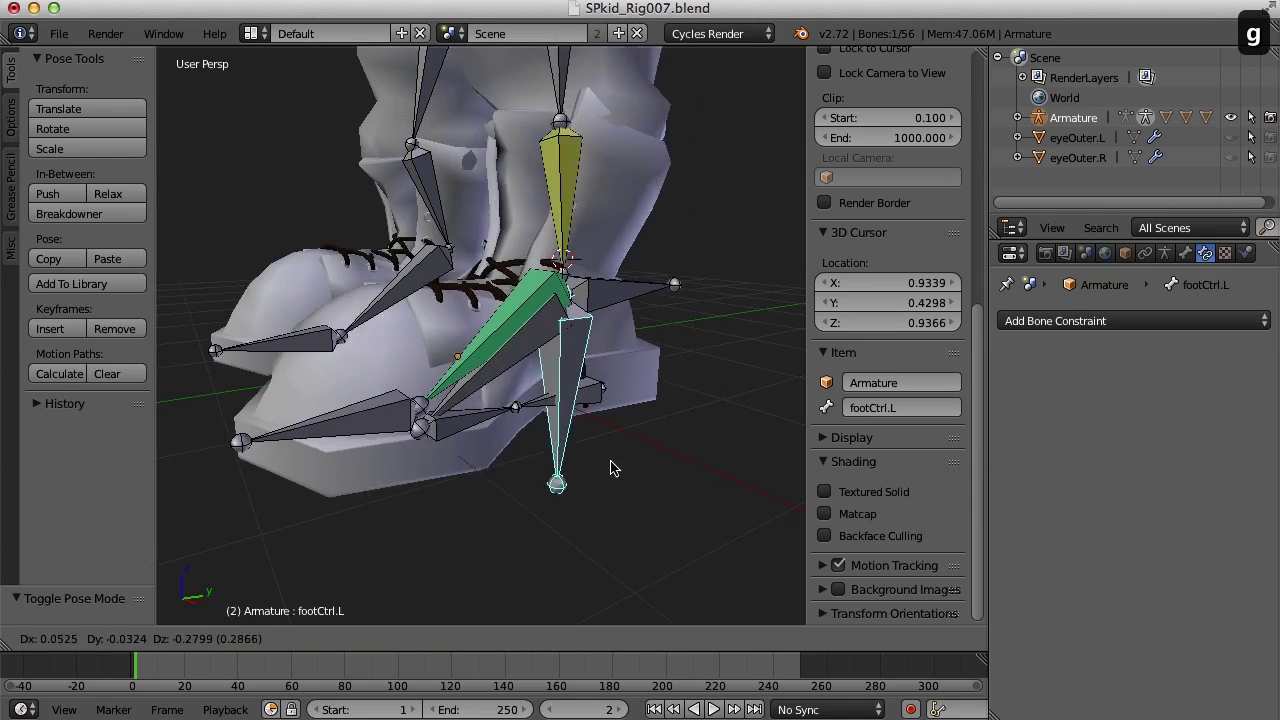
pyautogui.click(643, 423)
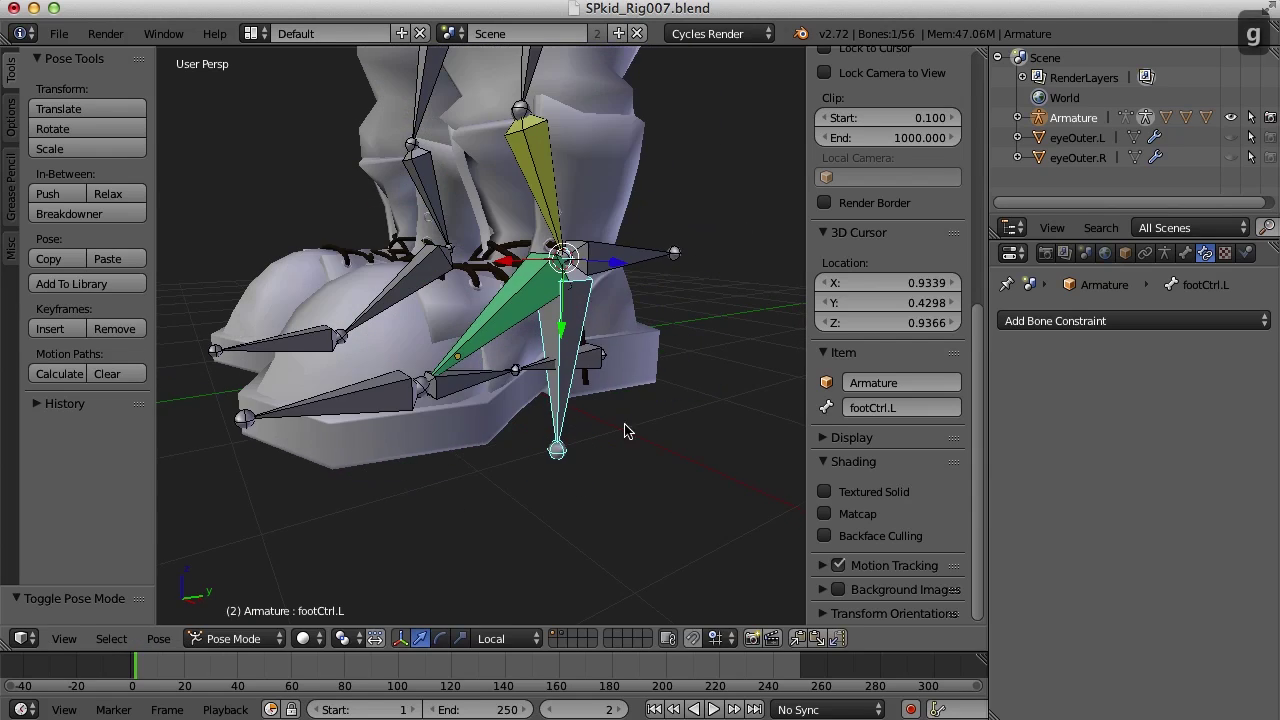
pyautogui.moveTo(645, 420); pyautogui.dragTo(646, 434, button='middle')
pyautogui.press('r')
pyautogui.press('r')
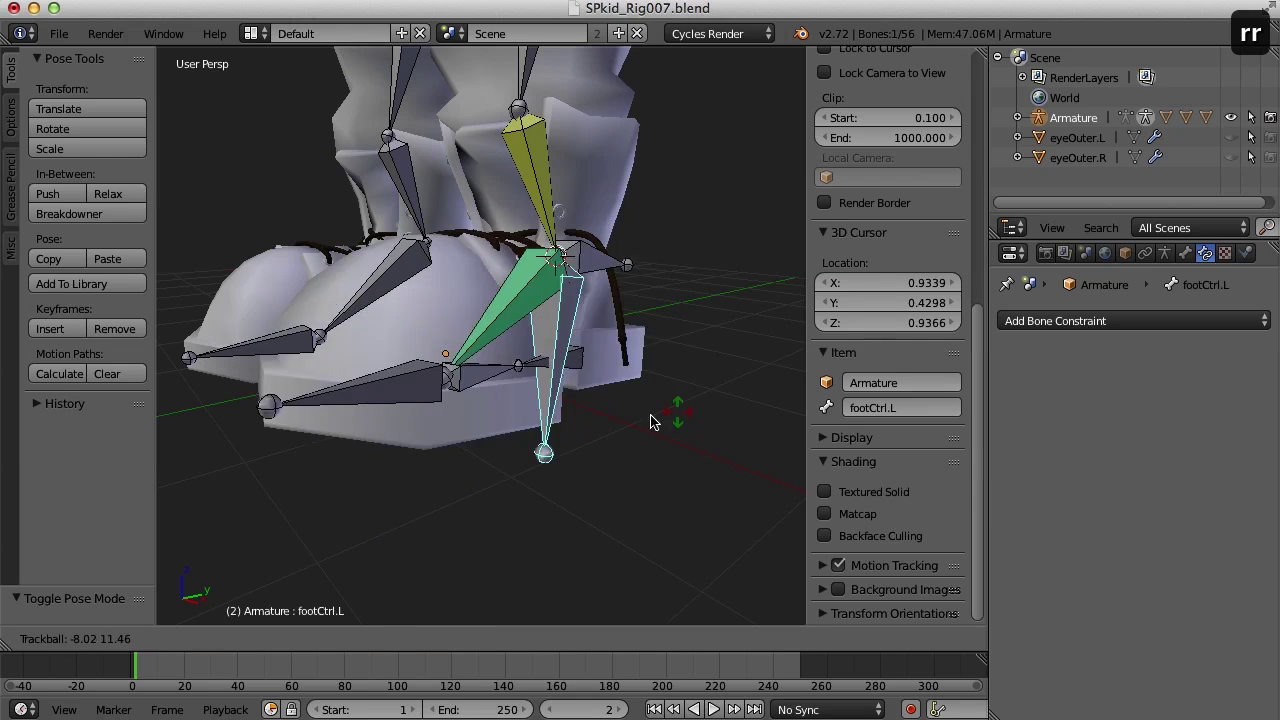
pyautogui.click(633, 430)
pyautogui.moveTo(645, 455); pyautogui.dragTo(634, 451, button='middle')
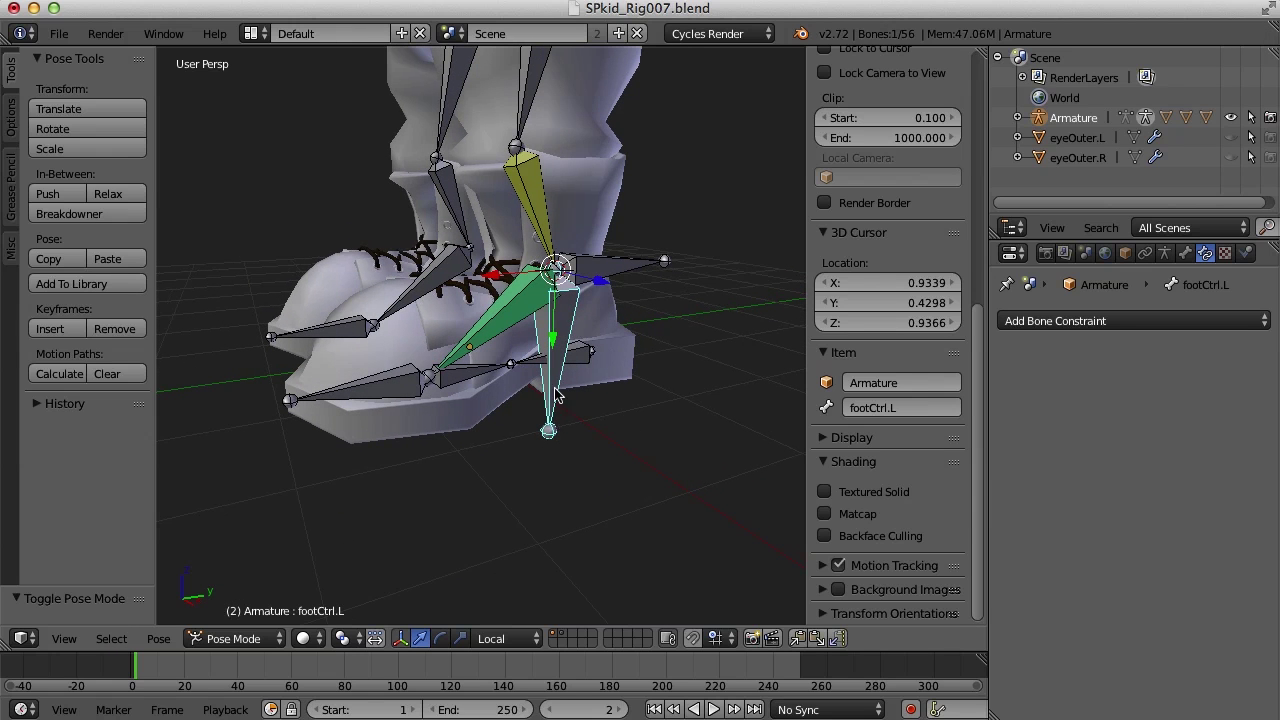
# - Try rotating the toeRoll.L bone from the ball of the foot and undo the rotation
pyautogui.moveTo(624, 433); pyautogui.dragTo(477, 425, button='middle')
pyautogui.scroll(3, 655, 432)
pyautogui.rightClick(477, 425)
pyautogui.press('a')
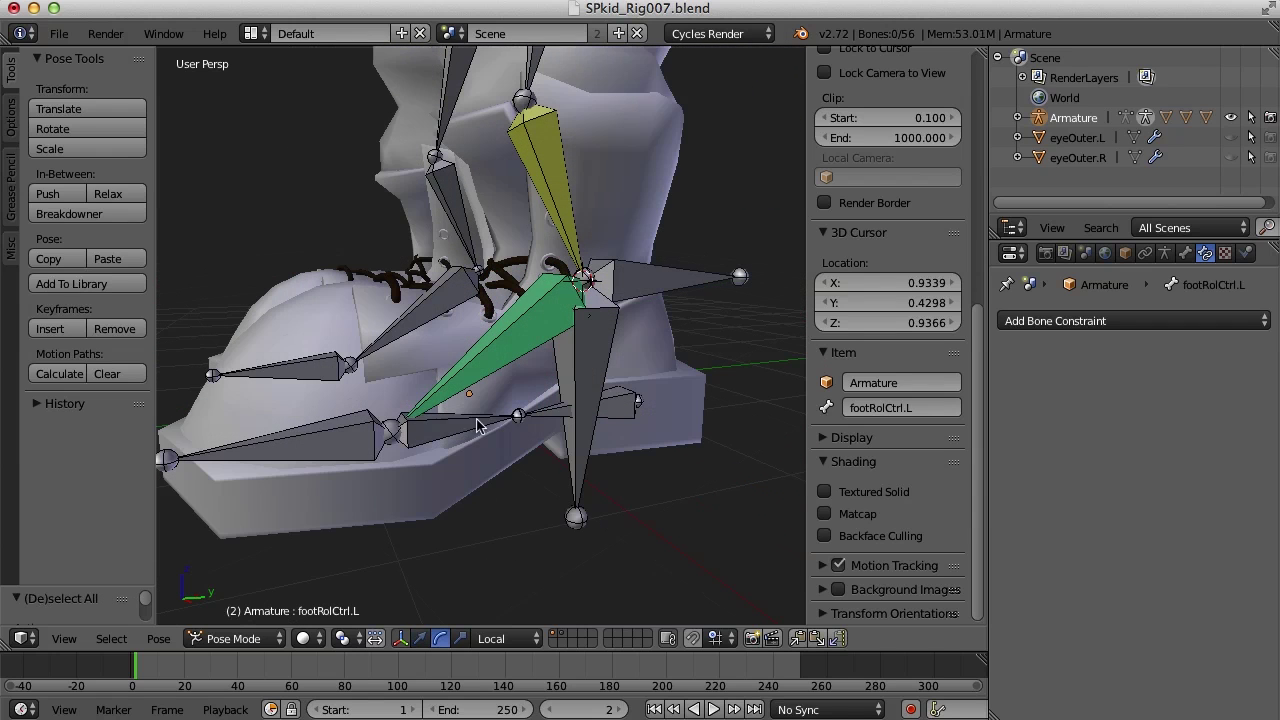
pyautogui.rightClick(462, 428)
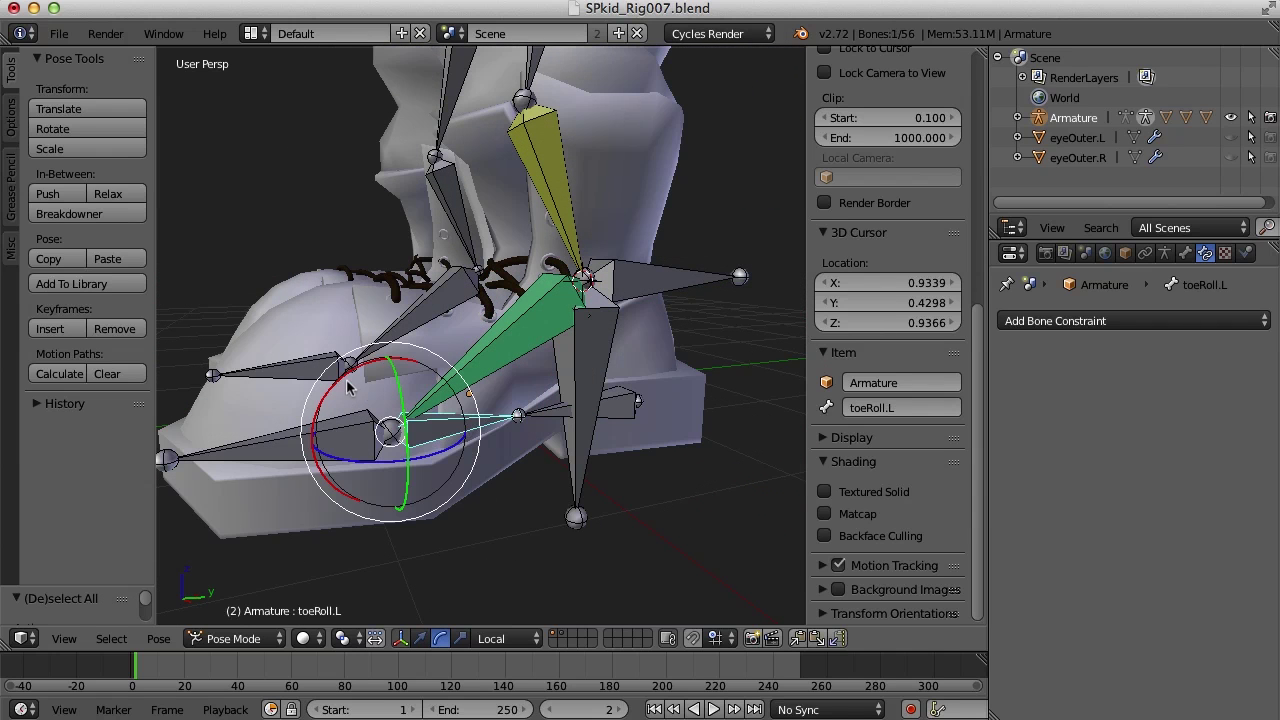
pyautogui.moveTo(342, 388); pyautogui.dragTo(390, 430)
pyautogui.press('super+z')
pyautogui.press('super+z')
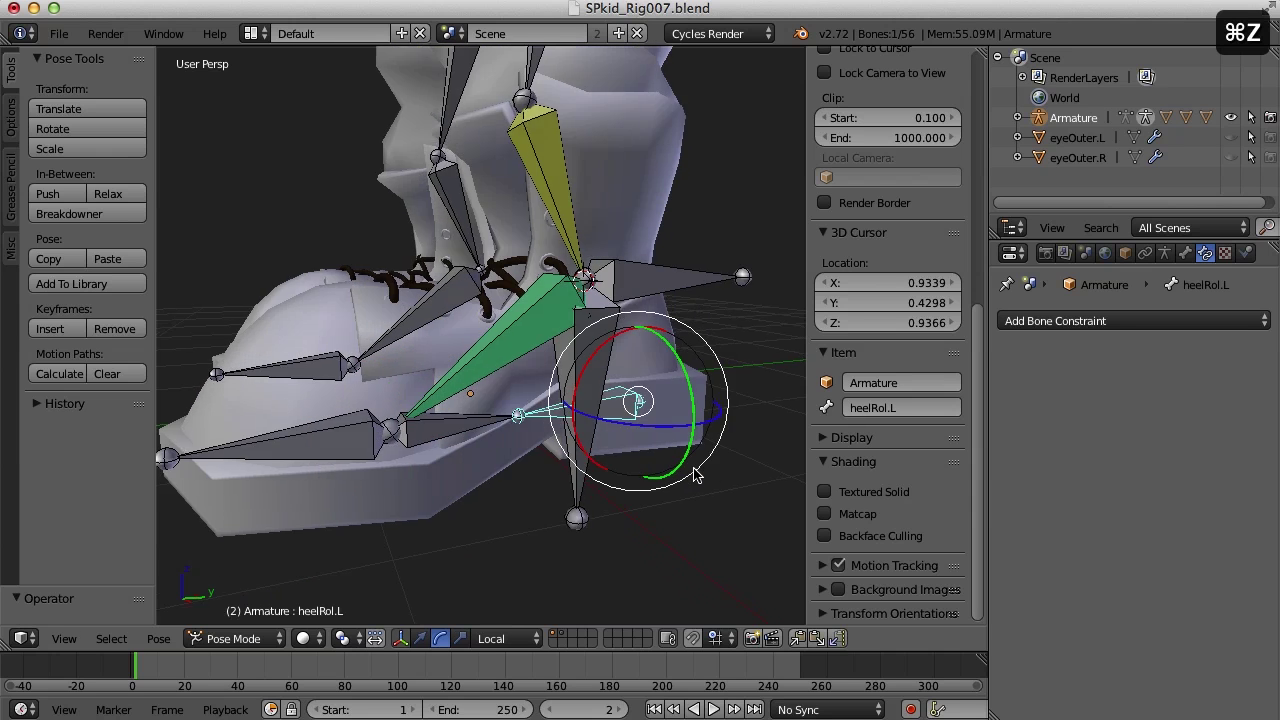
# - Try rotating the heelRol.L bone about its local X axis and cancel the rotation
pyautogui.press('super+z')
pyautogui.press('r')
pyautogui.press('x')
pyautogui.press('x')
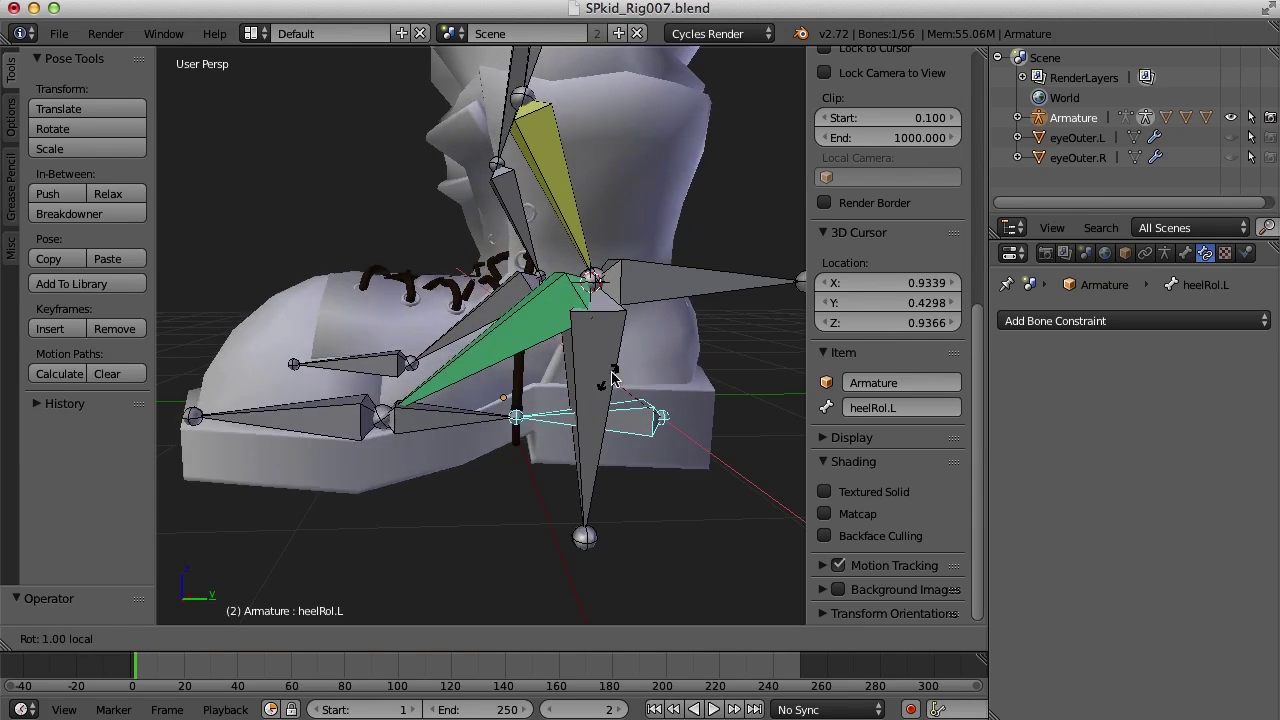
pyautogui.rightClick(617, 383)
pyautogui.moveTo(630, 400); pyautogui.dragTo(651, 457, button='middle')
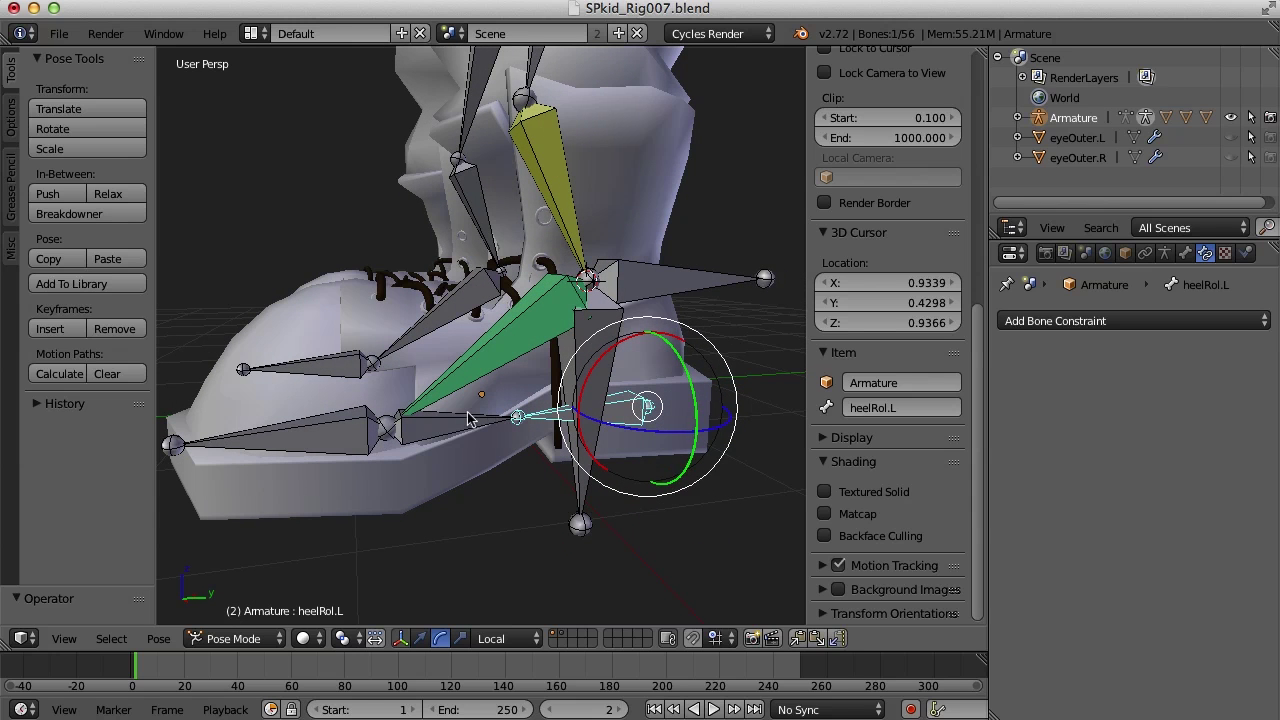
# - Try swinging the footRolCtrl.L bone up and down behind the ankle, and clear its pose rotation
pyautogui.rightClick(690, 285)
pyautogui.moveTo(693, 288); pyautogui.dragTo(540, 230, button='middle')
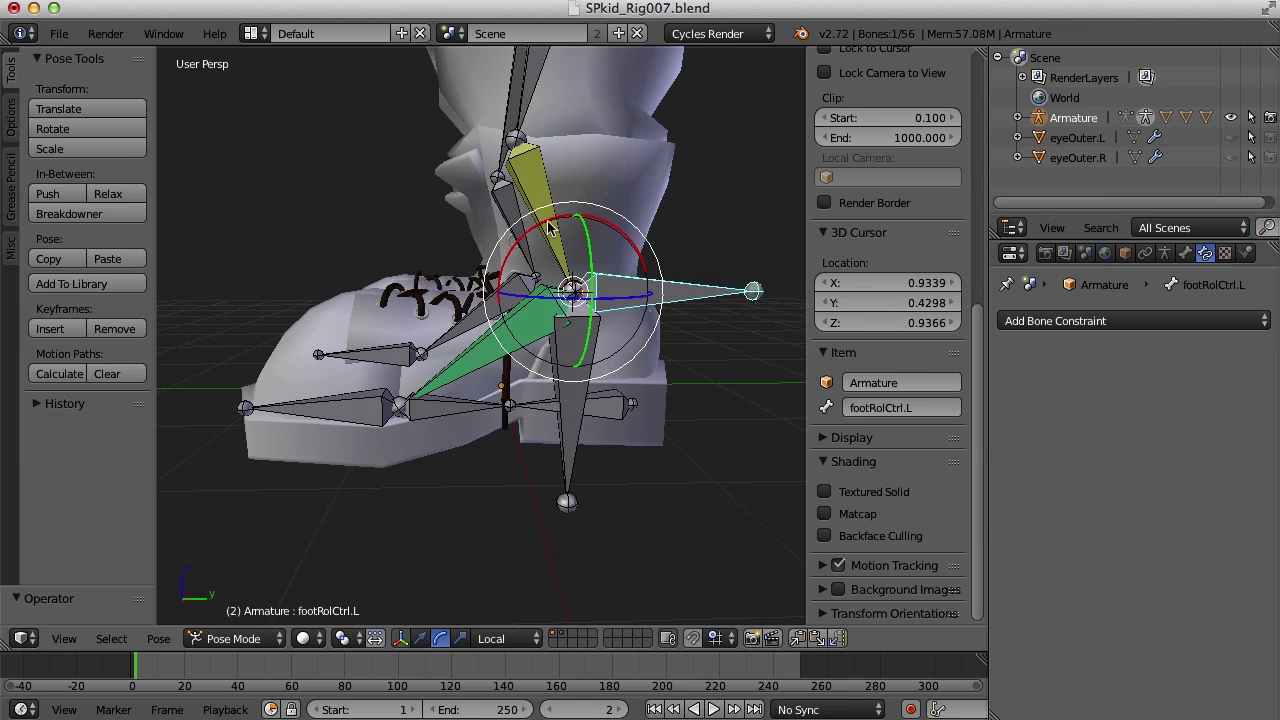
pyautogui.moveTo(540, 230); pyautogui.dragTo(495, 300)
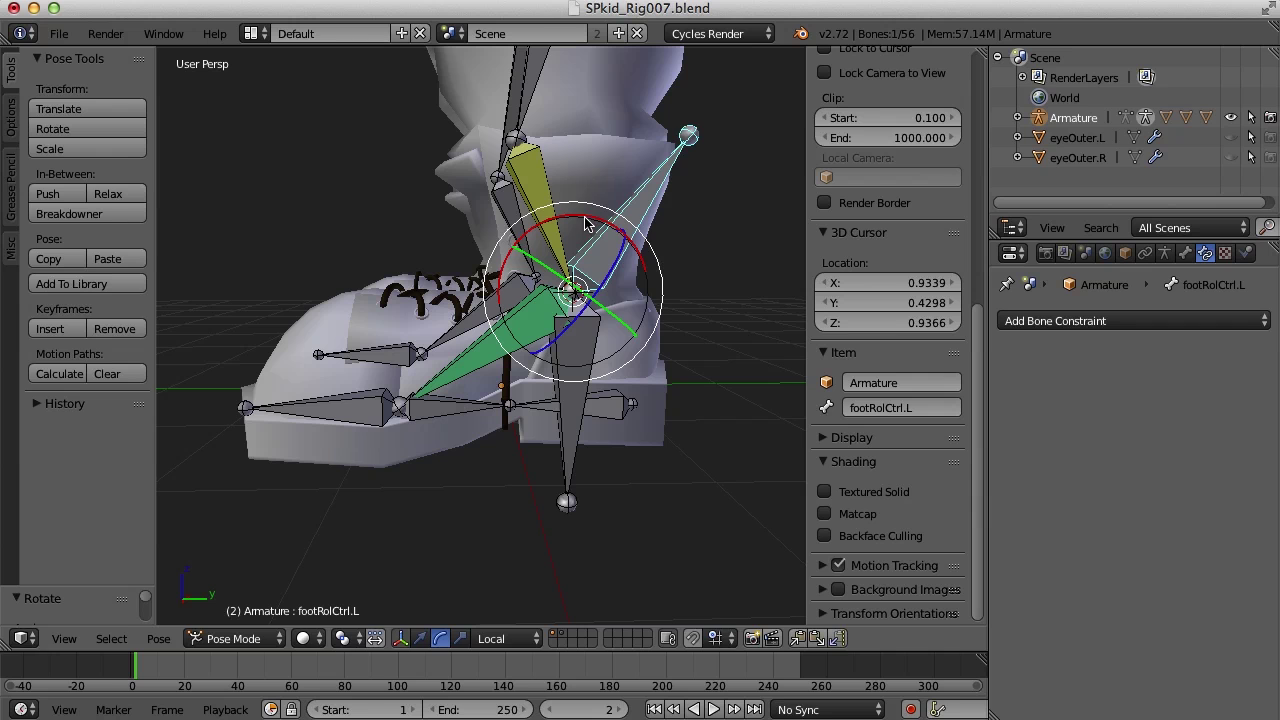
pyautogui.press('r')
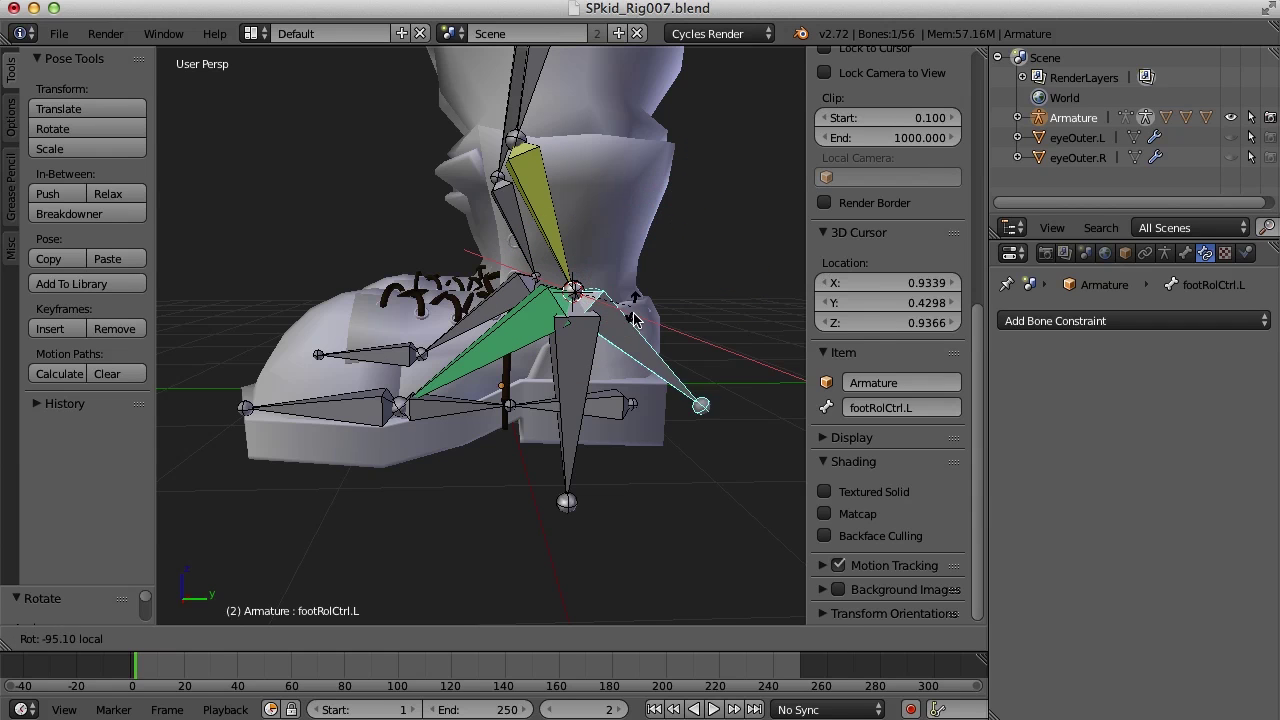
pyautogui.click(620, 418)
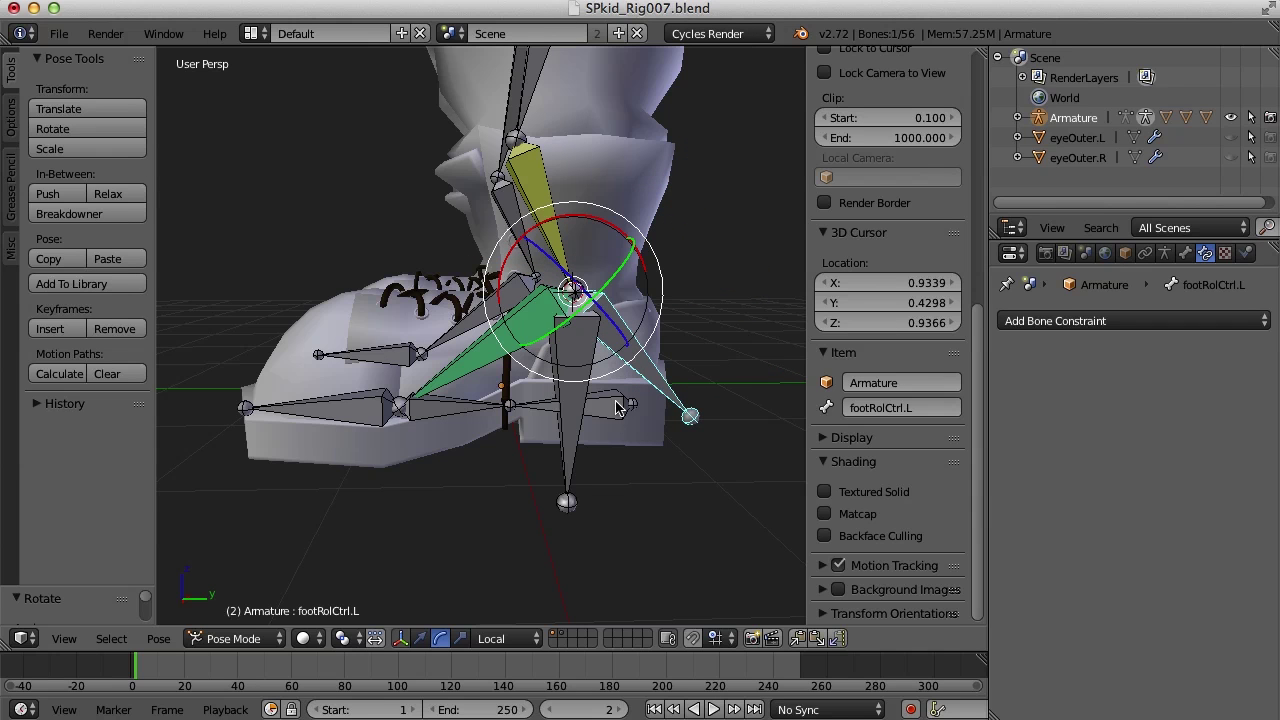
pyautogui.hotkey('alt', 'r')
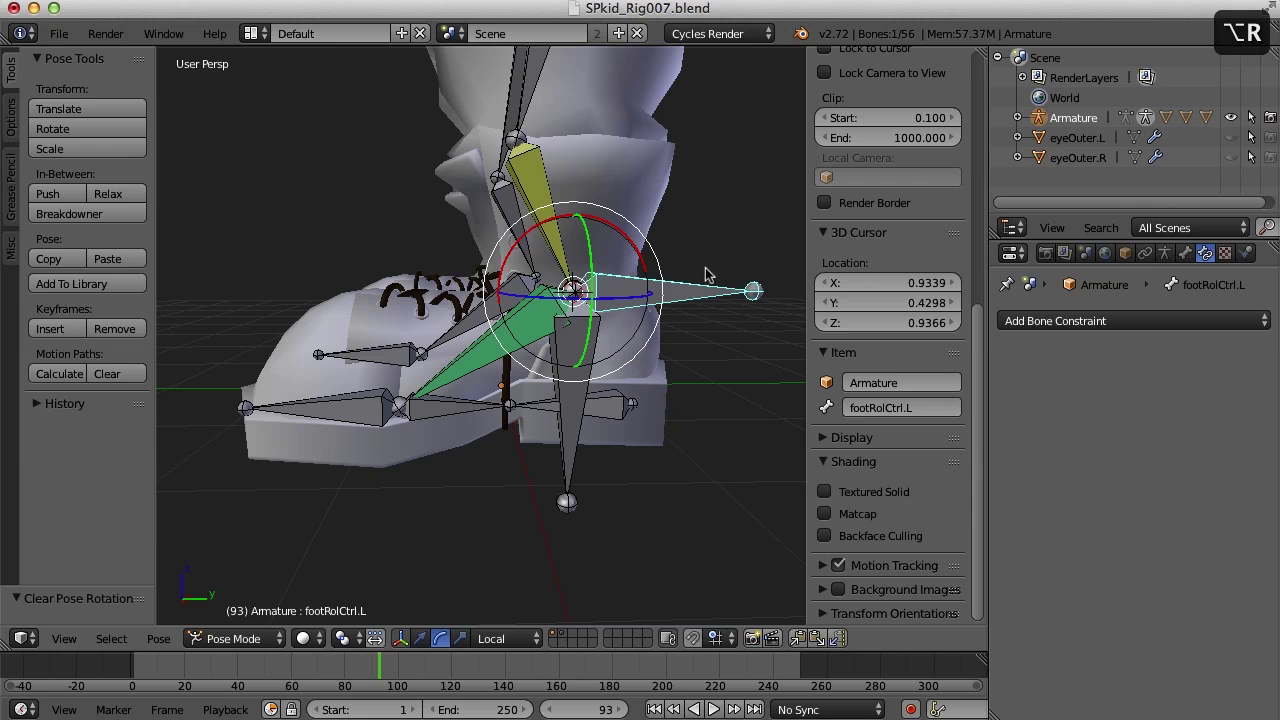
# - Add a Copy Rotation constraint to the toeRoll.L bone, targeting the Armature's footRolCtrl.L bone
pyautogui.moveTo(647, 293); pyautogui.dragTo(652, 302, button='middle')
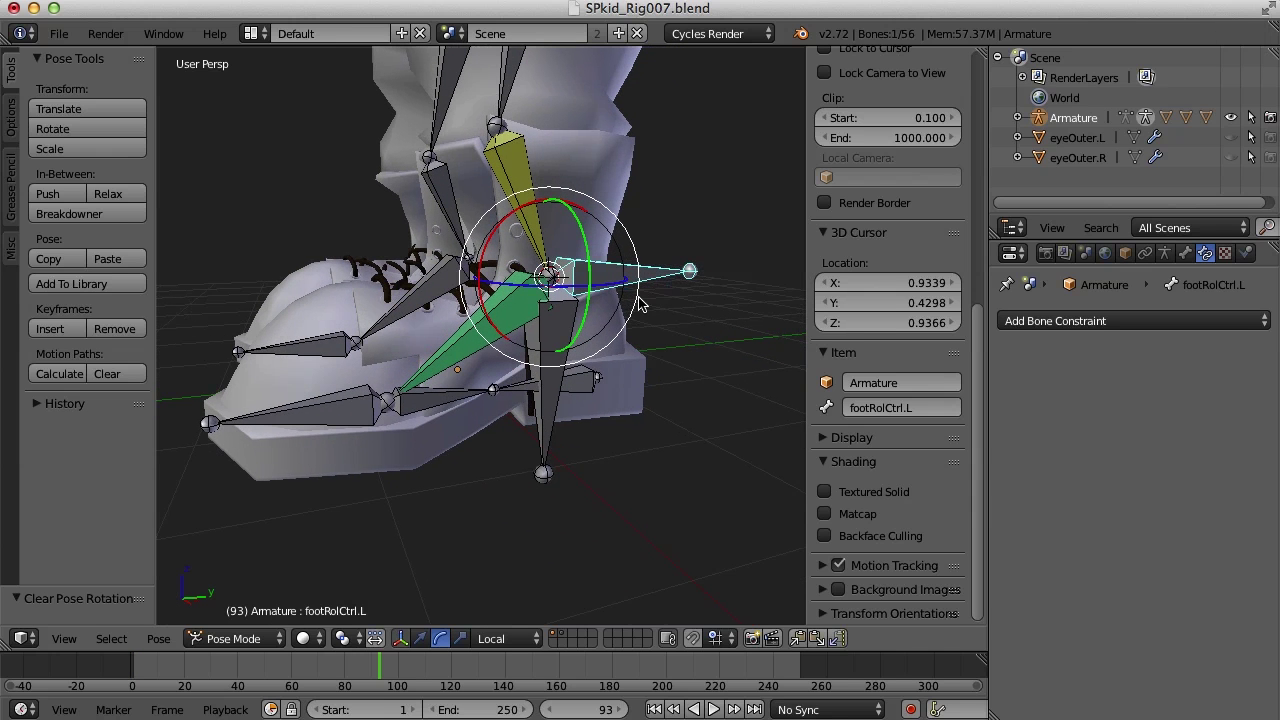
pyautogui.moveTo(664, 297); pyautogui.dragTo(740, 288, button='middle')
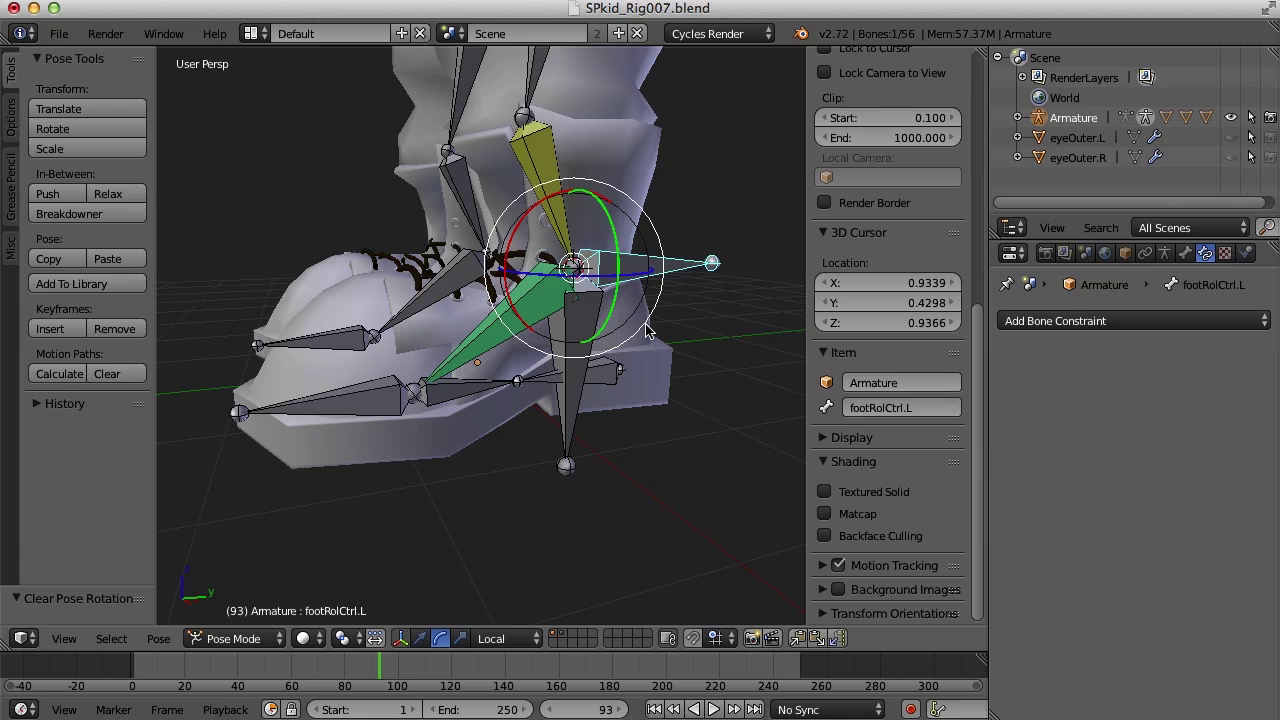
pyautogui.rightClick(463, 393)
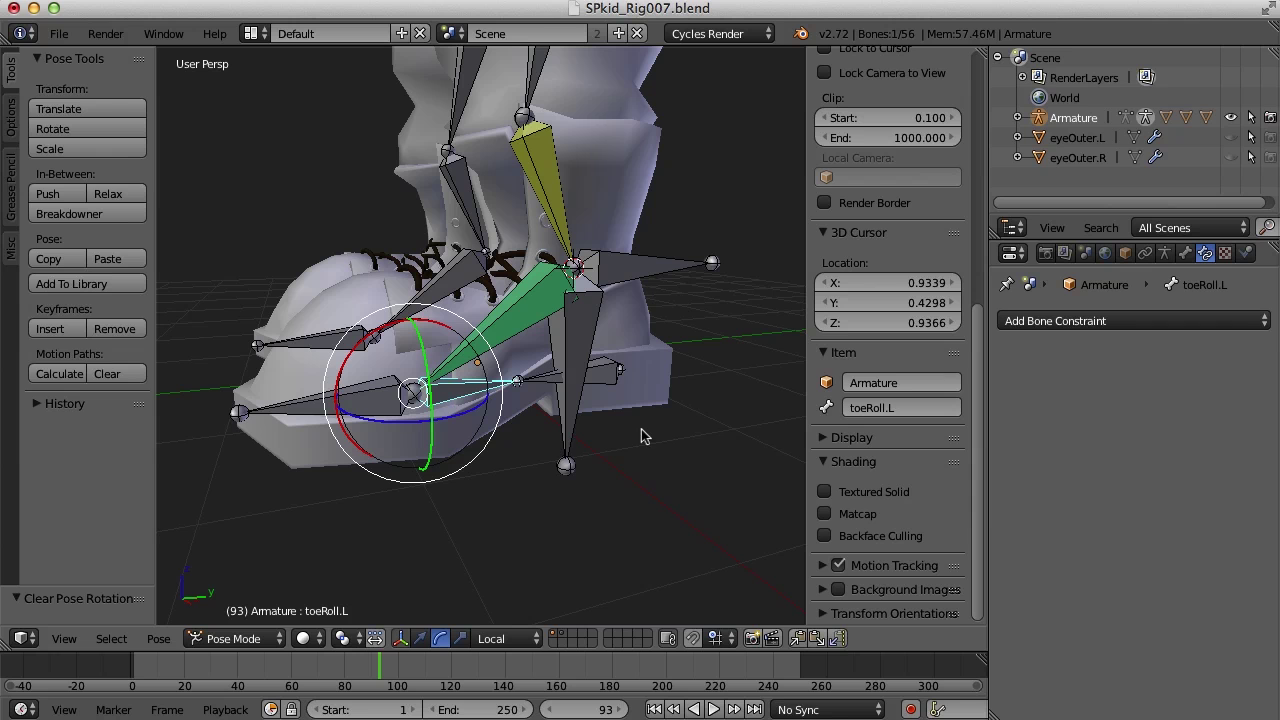
pyautogui.click(1100, 322)
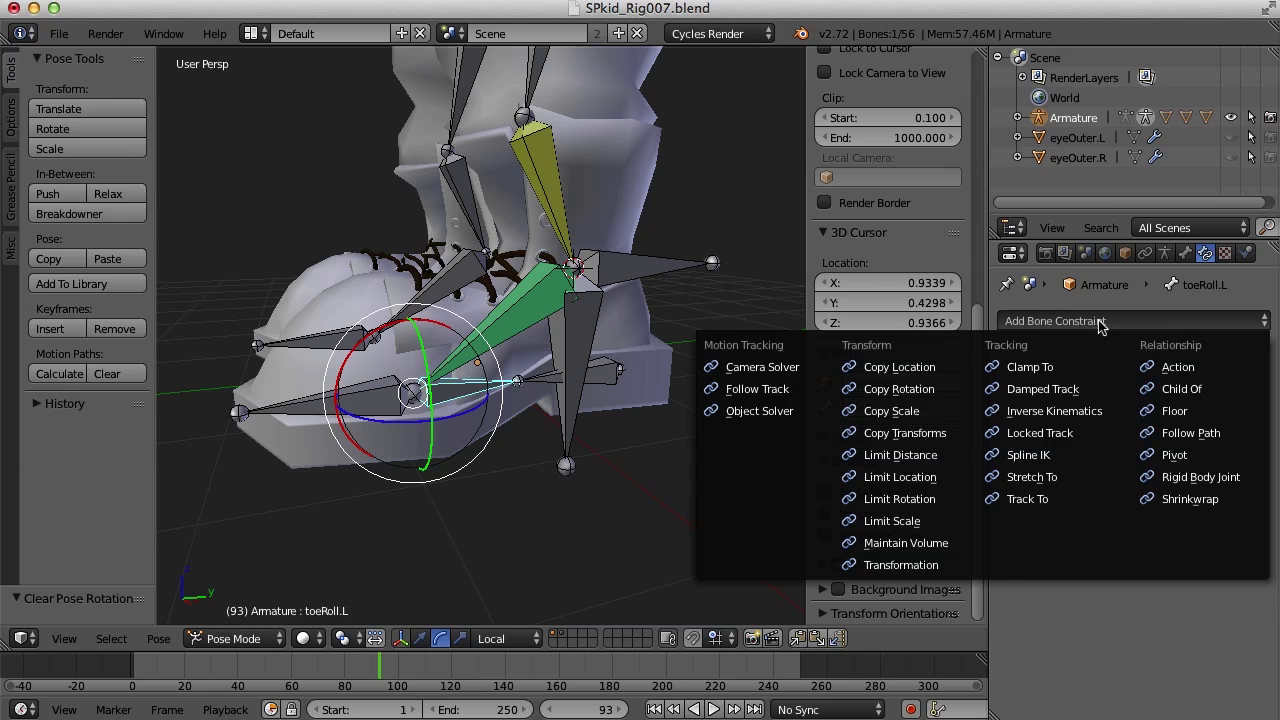
pyautogui.click(923, 392)
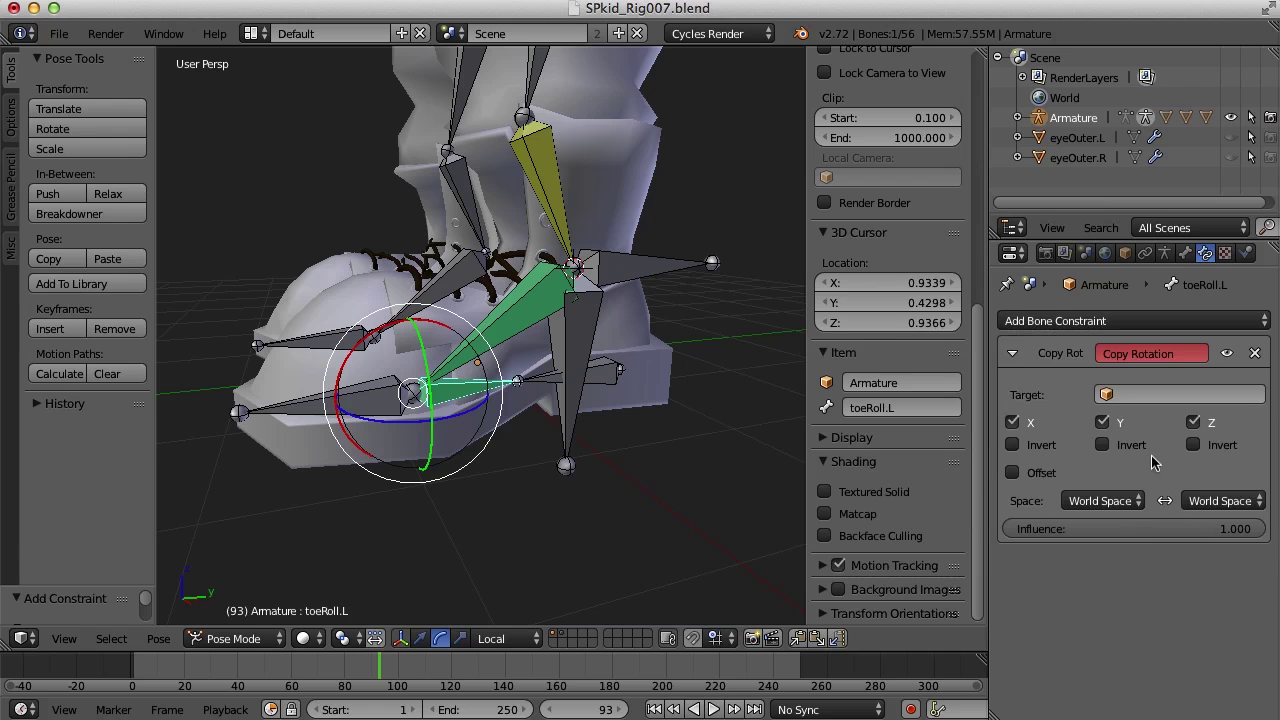
pyautogui.click(1106, 395)
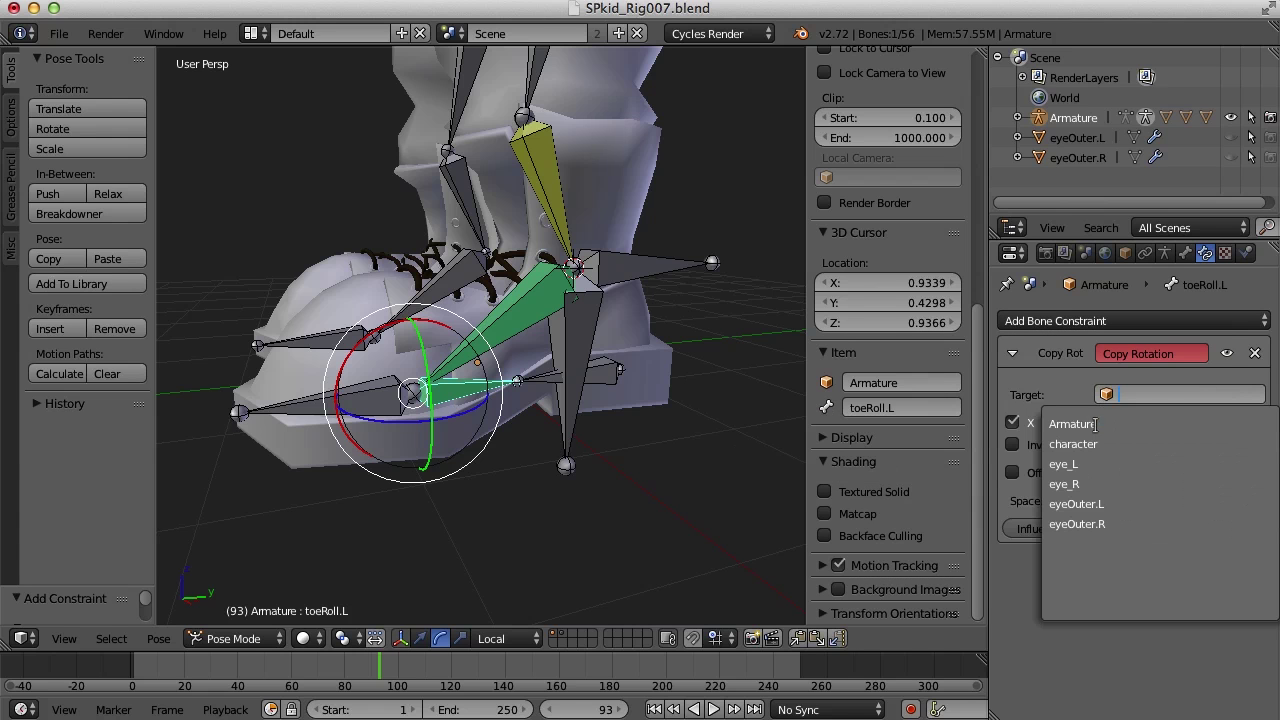
pyautogui.click(1096, 421)
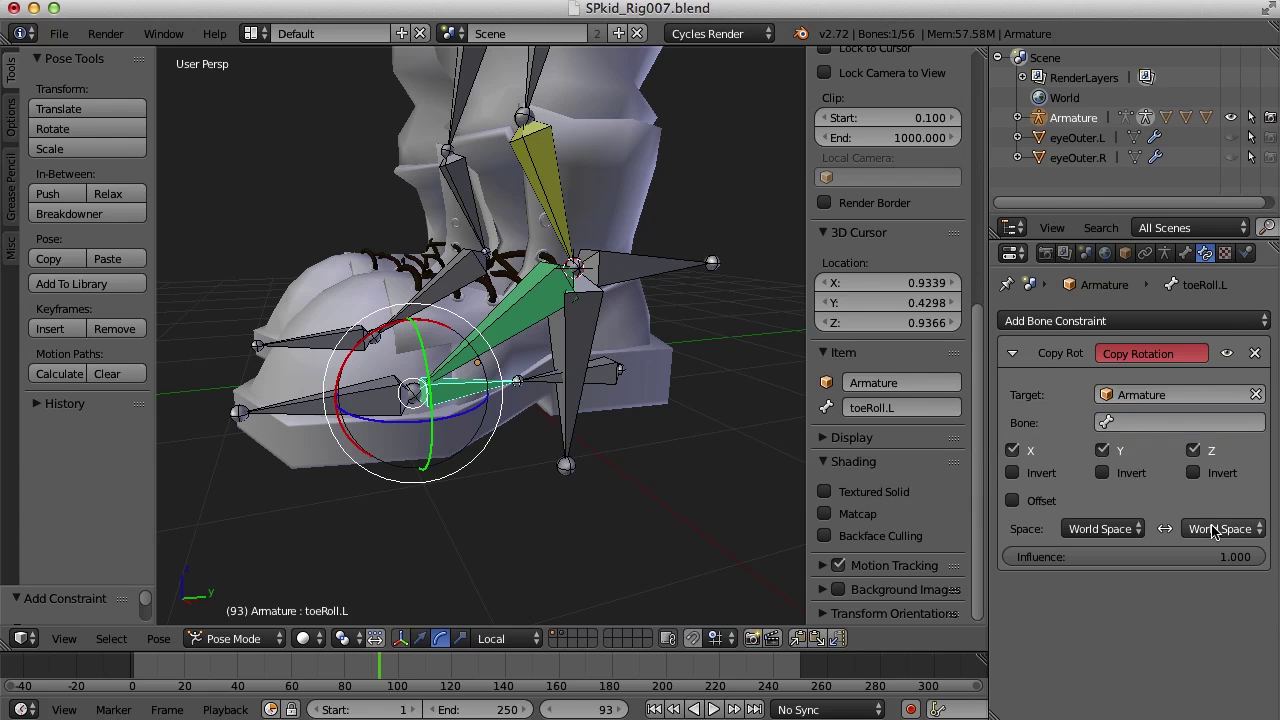
pyautogui.click(1108, 424)
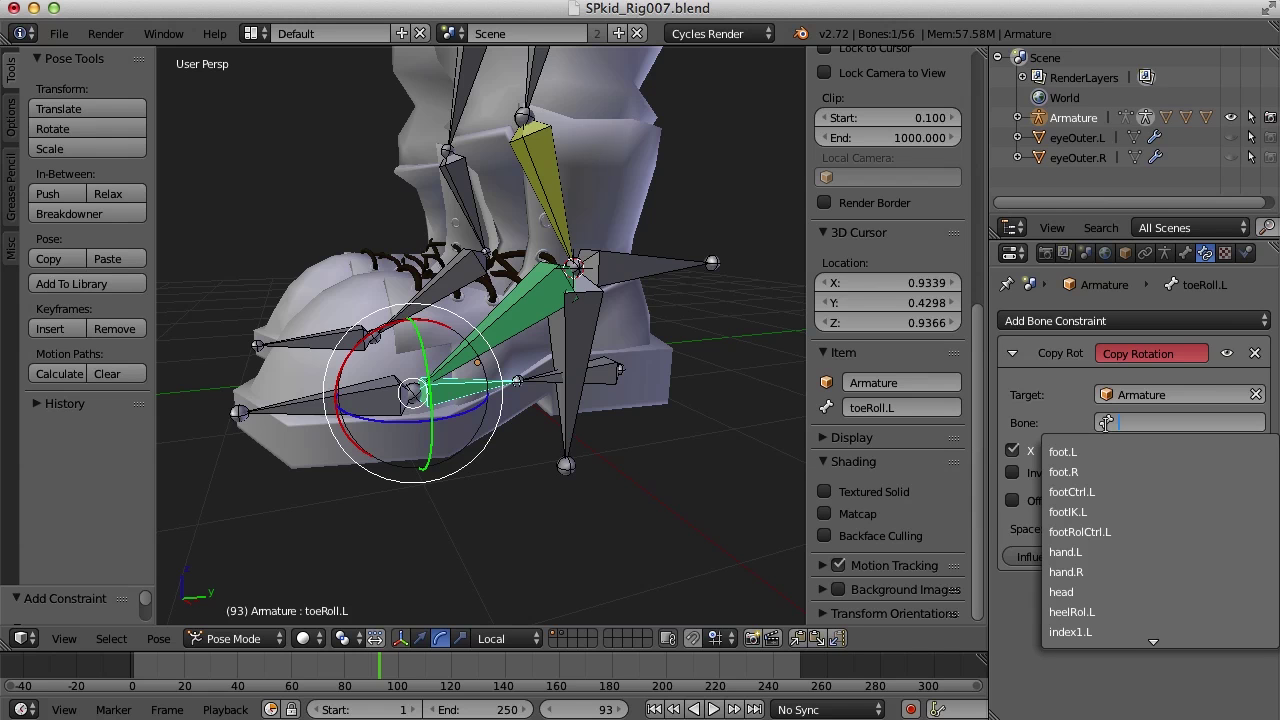
pyautogui.write('foot')
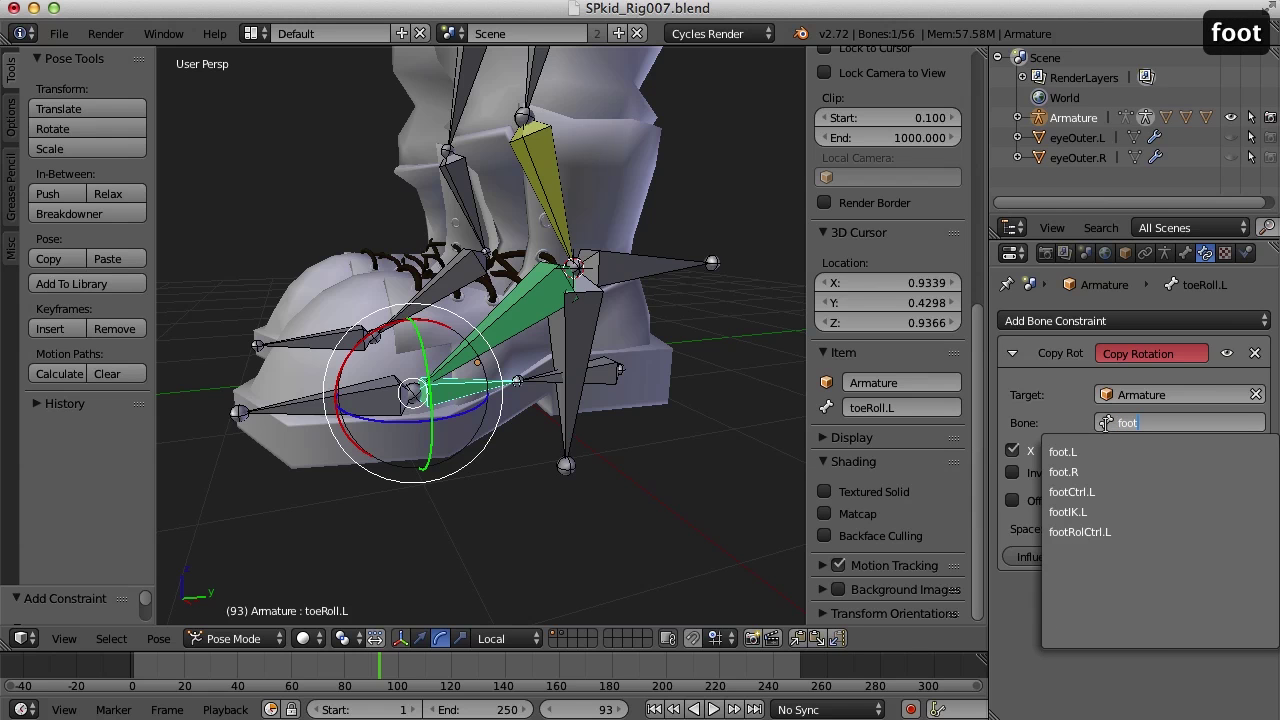
pyautogui.click(1117, 532)
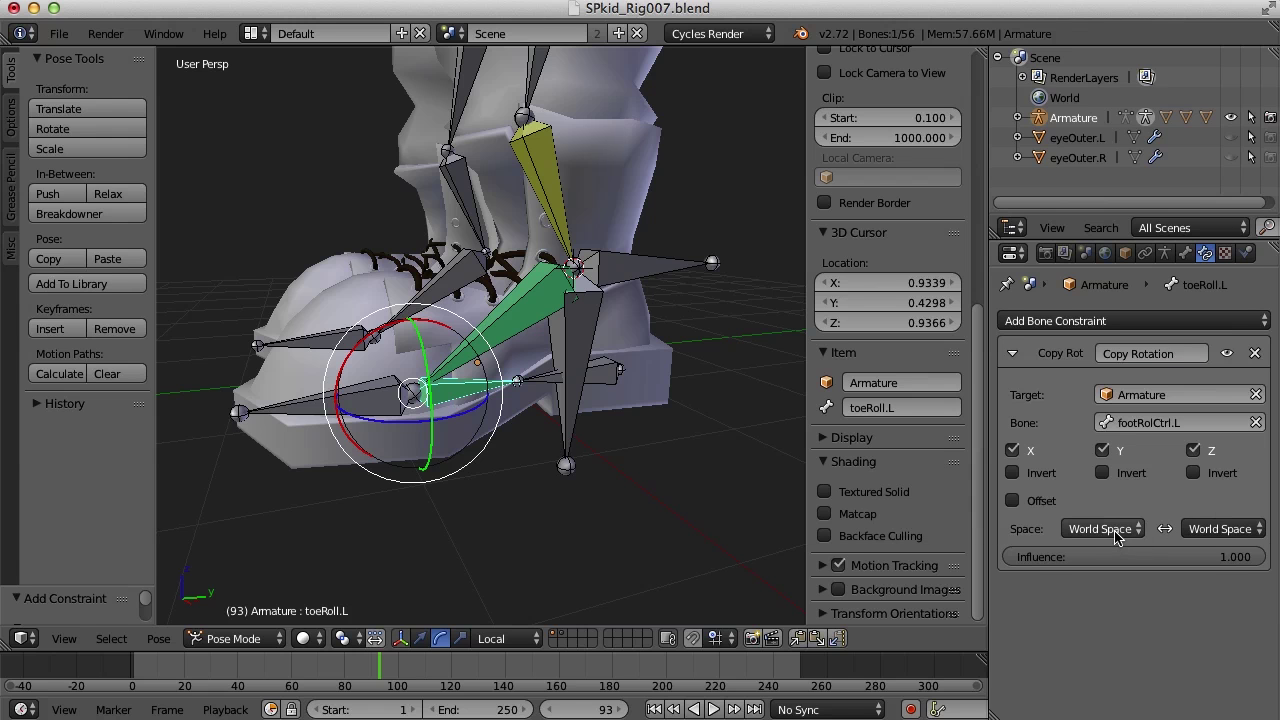
# - Set both spaces of toeRoll.L's Copy Rotation constraint to Local Space and restrict it to the X axis
pyautogui.click(1117, 533)
pyautogui.click(1060, 452)
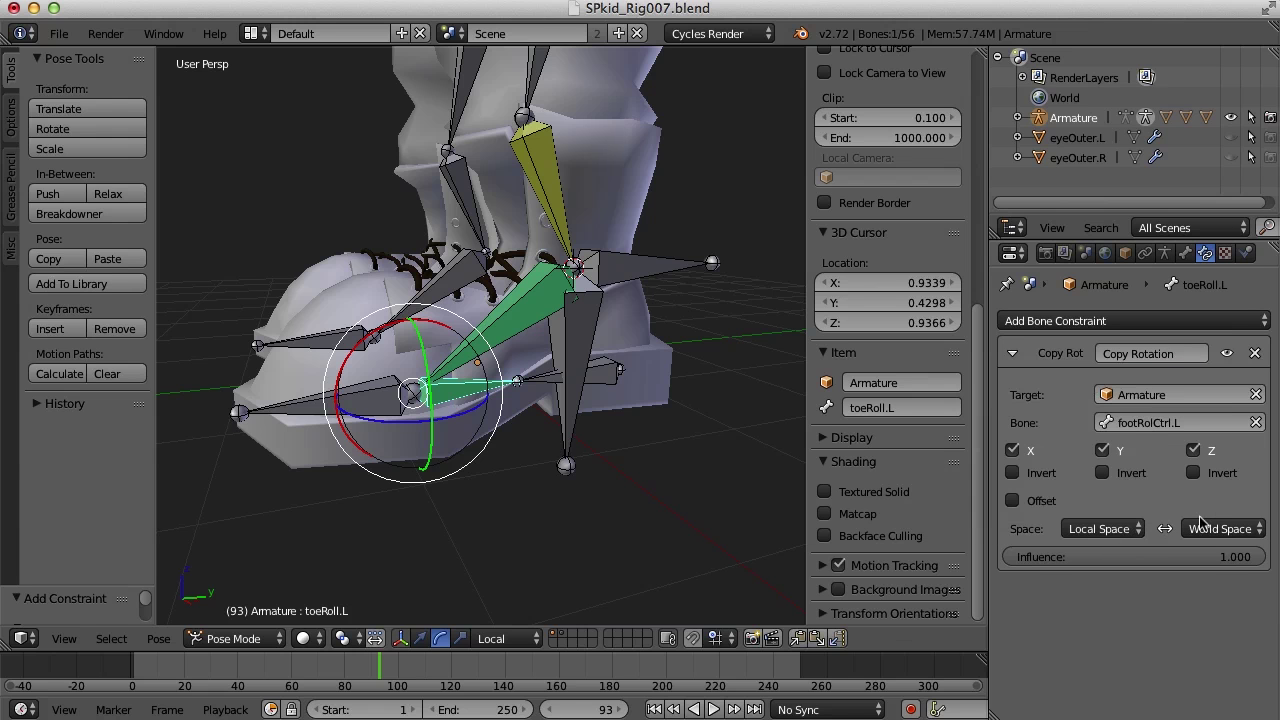
pyautogui.click(1200, 520)
pyautogui.click(1170, 446)
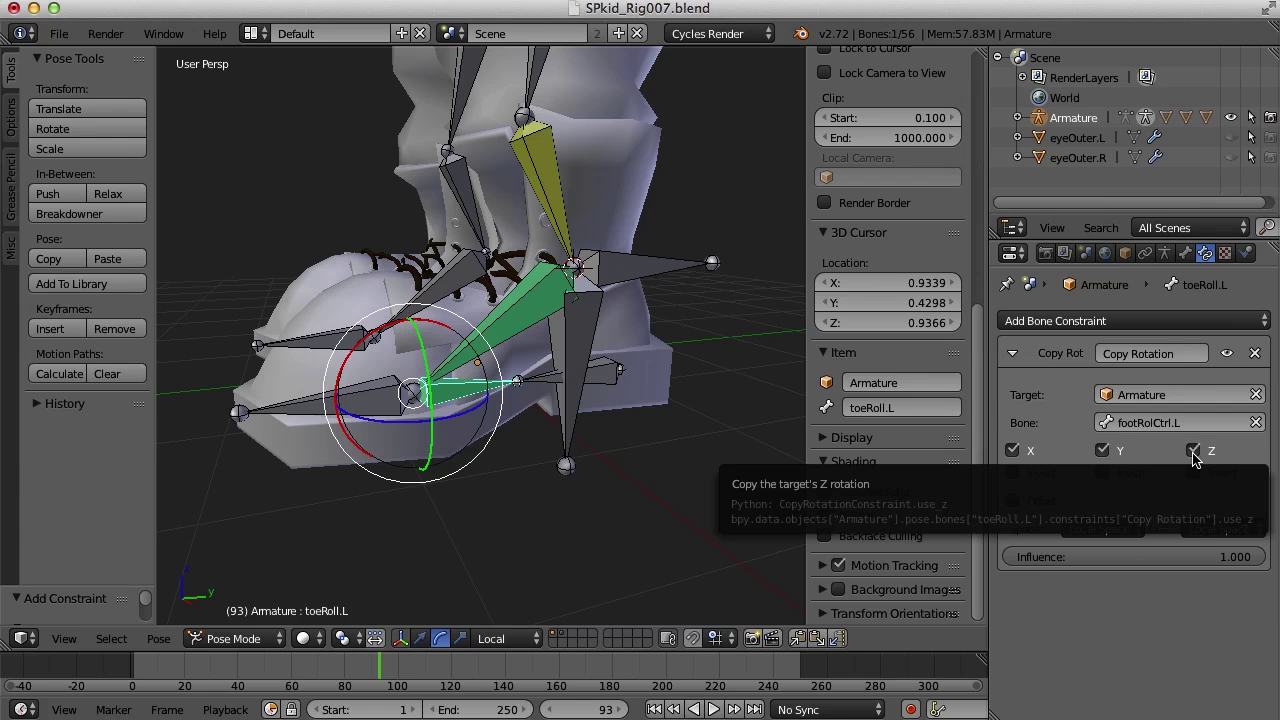
pyautogui.click(1193, 451)
pyautogui.click(1102, 452)
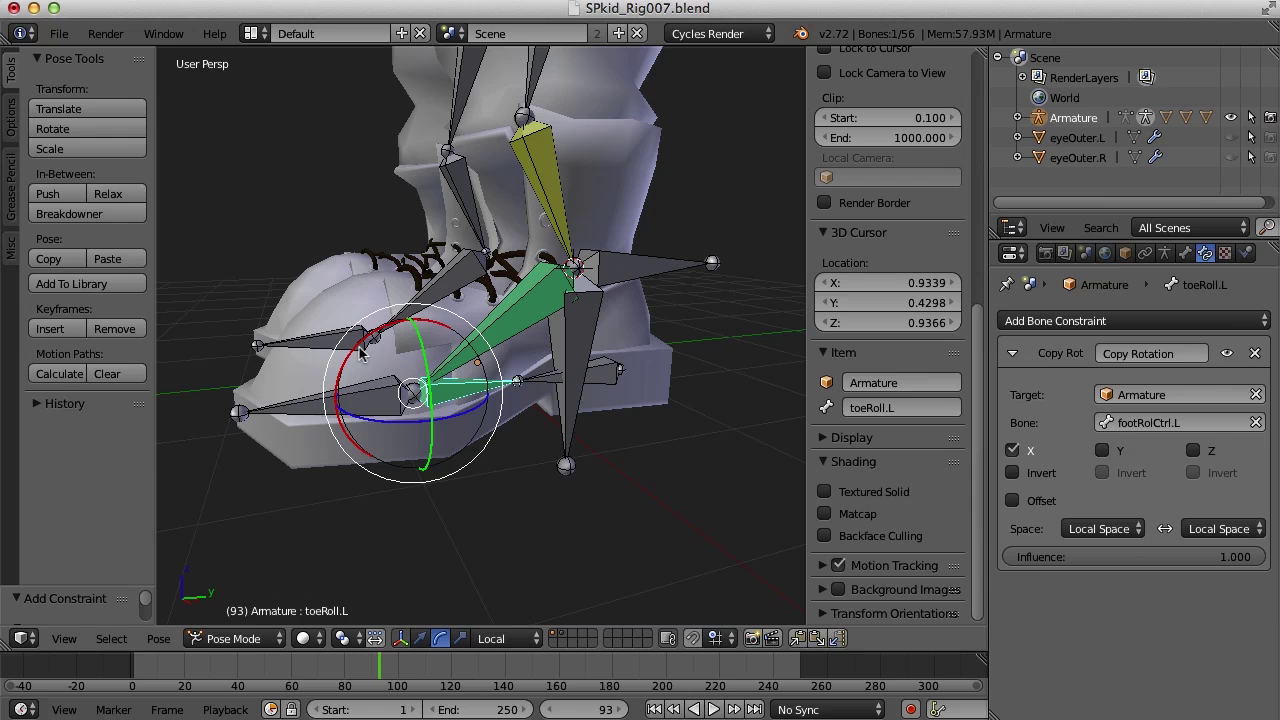
# - Try rotating the footRolCtrl.L bone about its local X axis to test the toe roll
pyautogui.moveTo(462, 413); pyautogui.dragTo(511, 374, button='middle')
pyautogui.rightClick(676, 276)
pyautogui.moveTo(628, 370); pyautogui.dragTo(666, 372, button='middle')
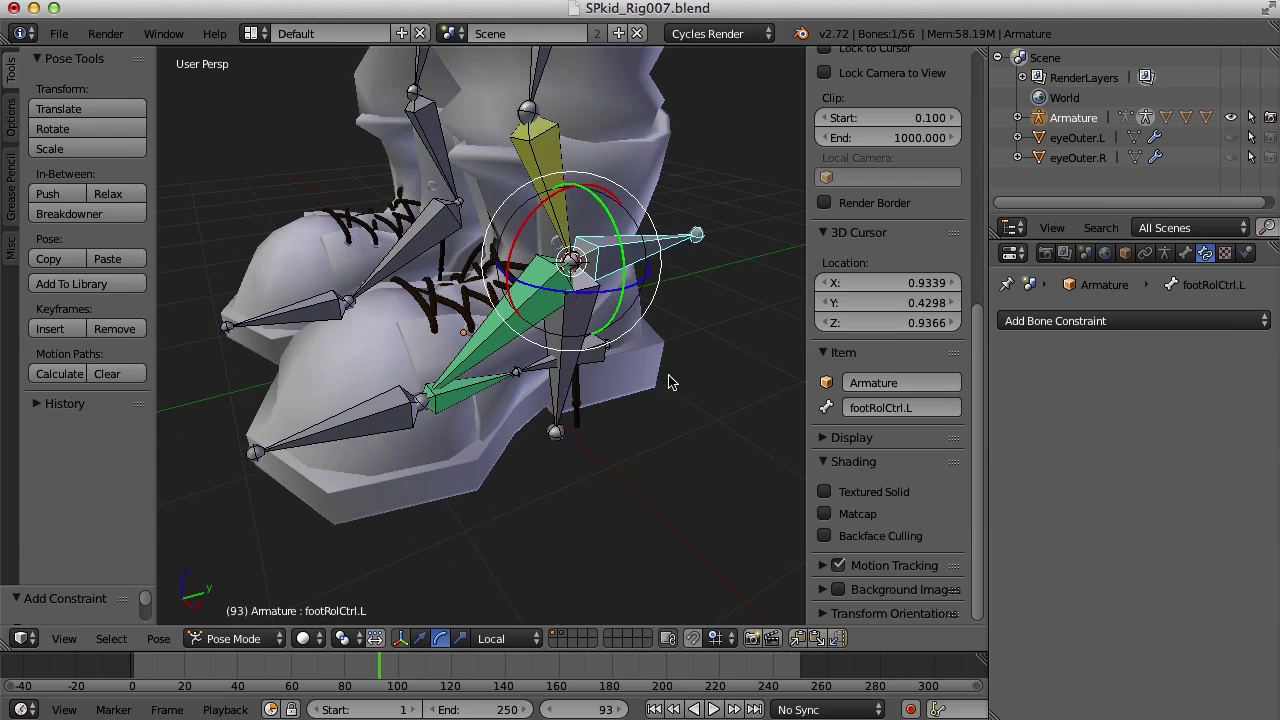
pyautogui.moveTo(528, 220); pyautogui.dragTo(519, 251)
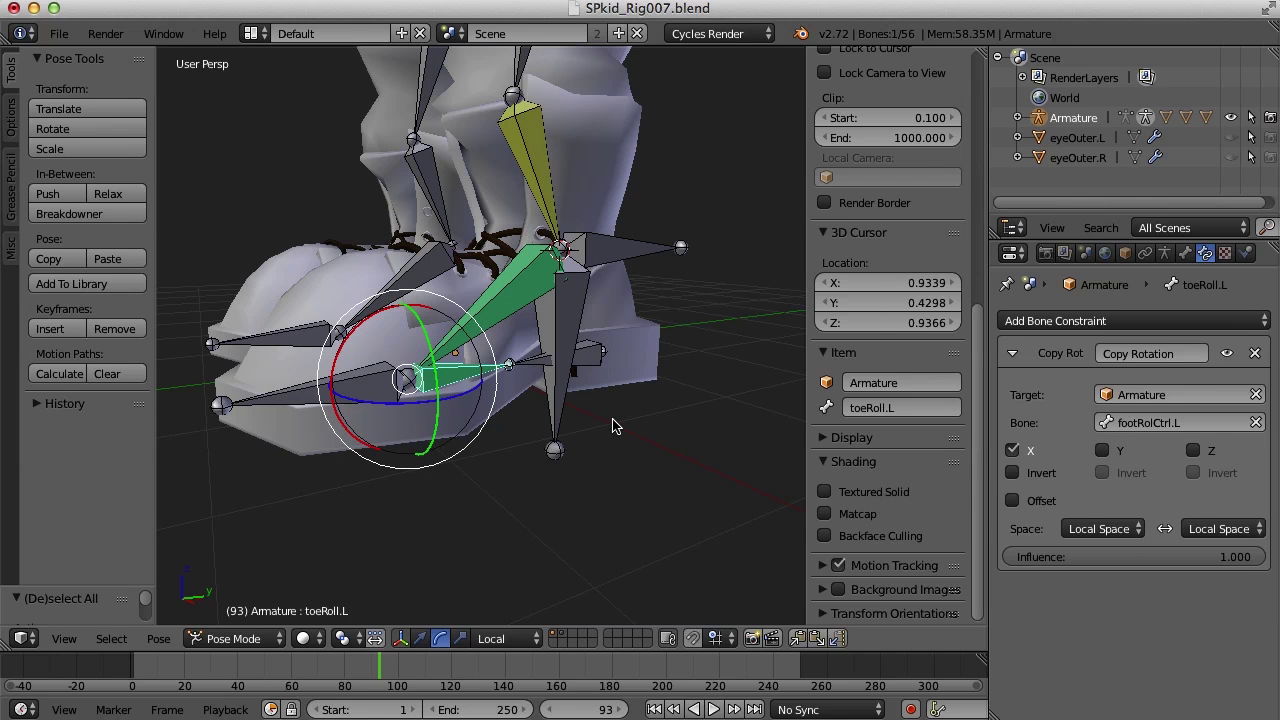
# - Add a Limit Rotation constraint to toeRoll.L, limiting X to a maximum of 45° in Local Space
pyautogui.click(1110, 322)
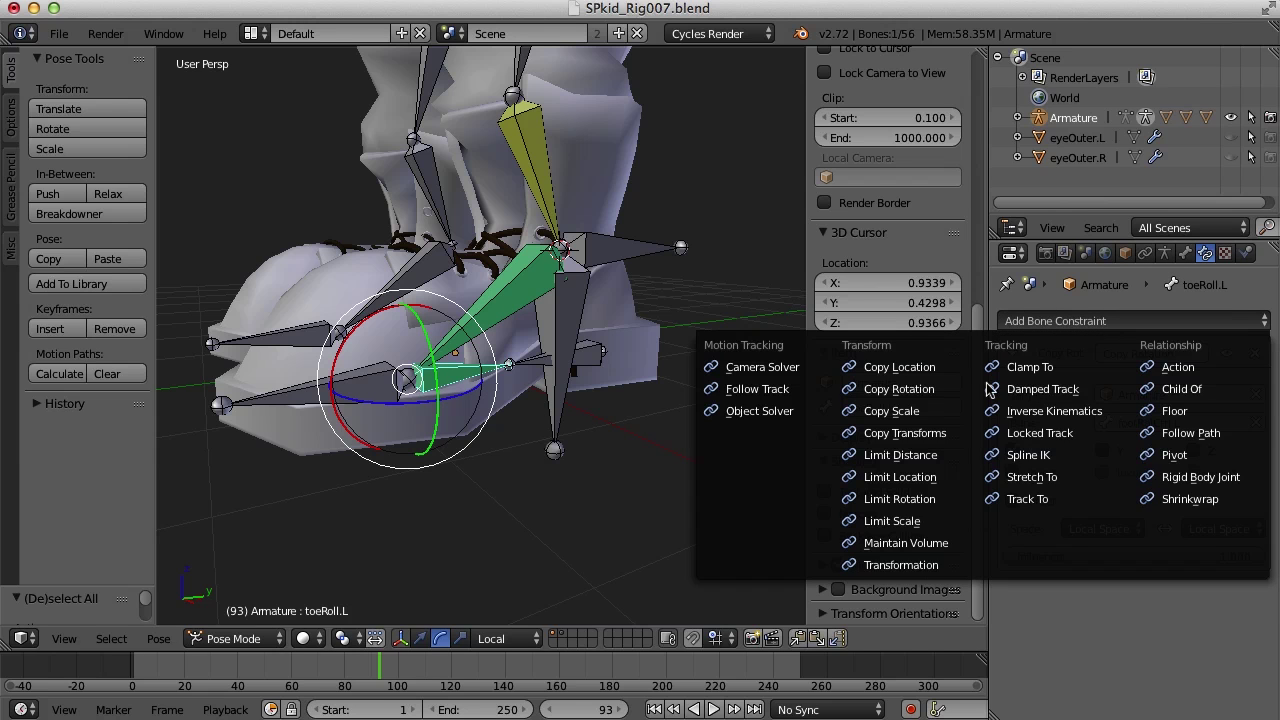
pyautogui.click(921, 499)
pyautogui.scroll(-2, 1115, 499)
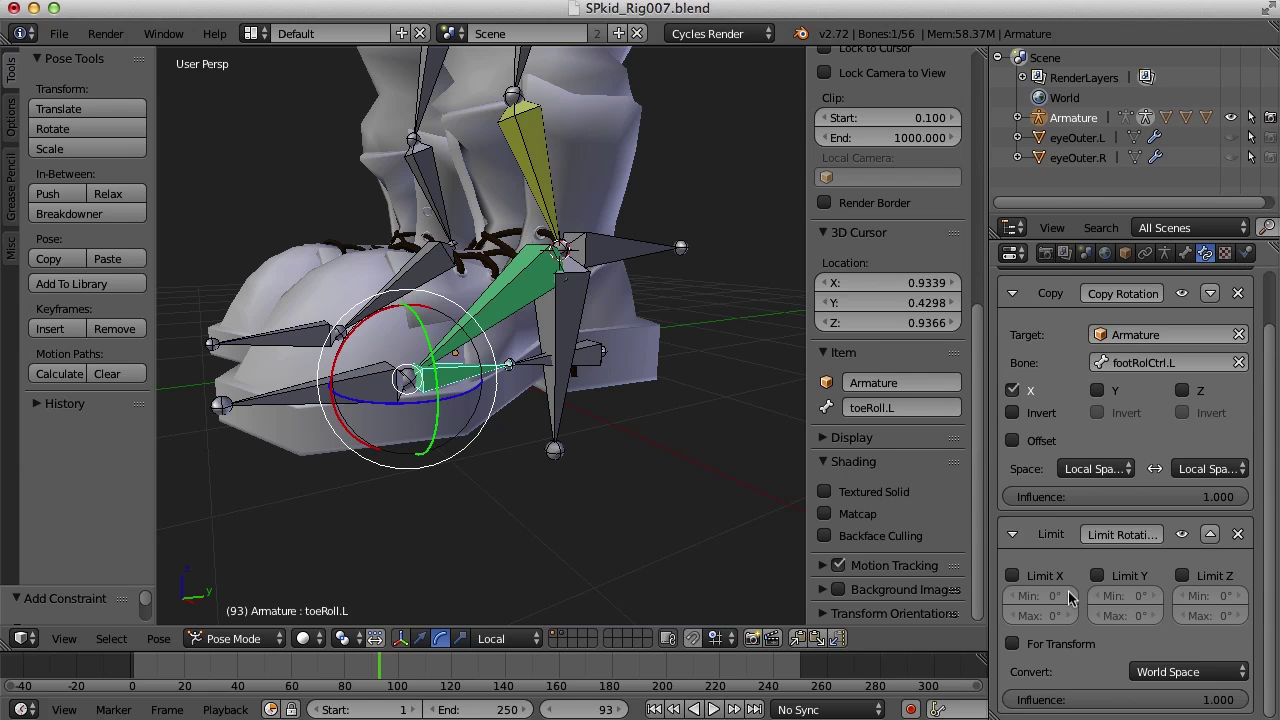
pyautogui.click(1013, 576)
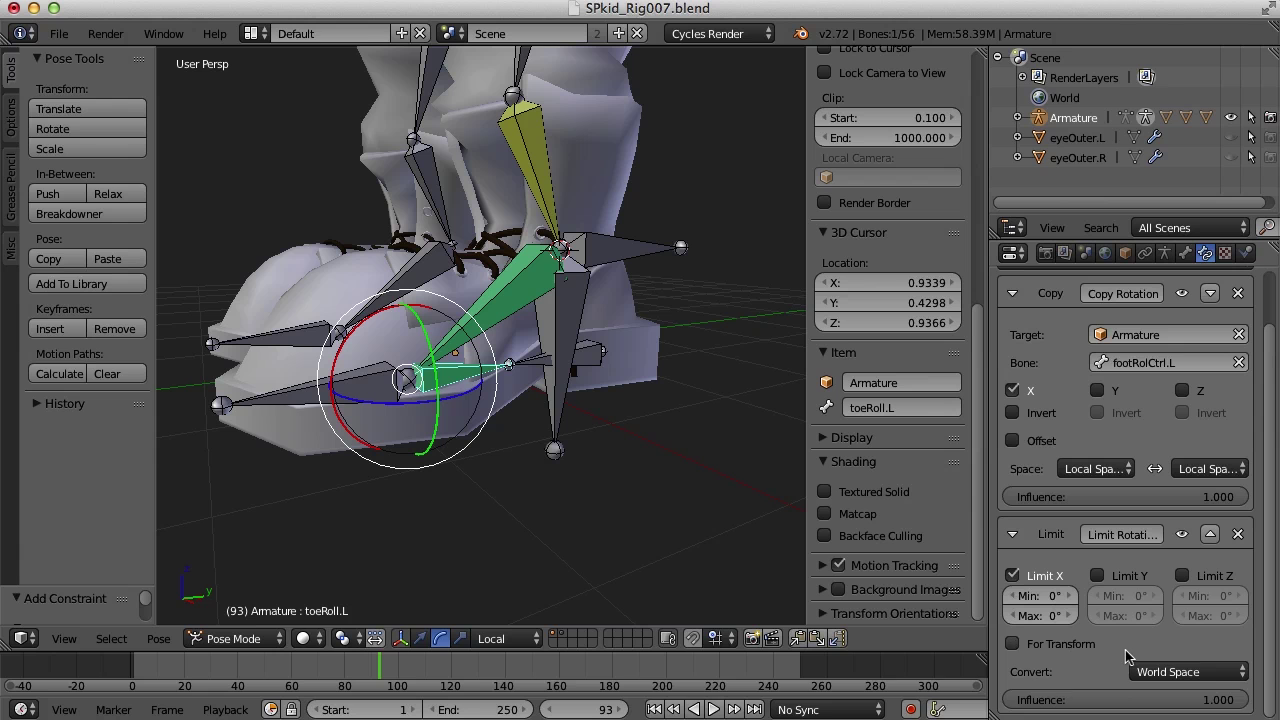
pyautogui.click(1053, 618)
pyautogui.write('45')
pyautogui.press('Return')
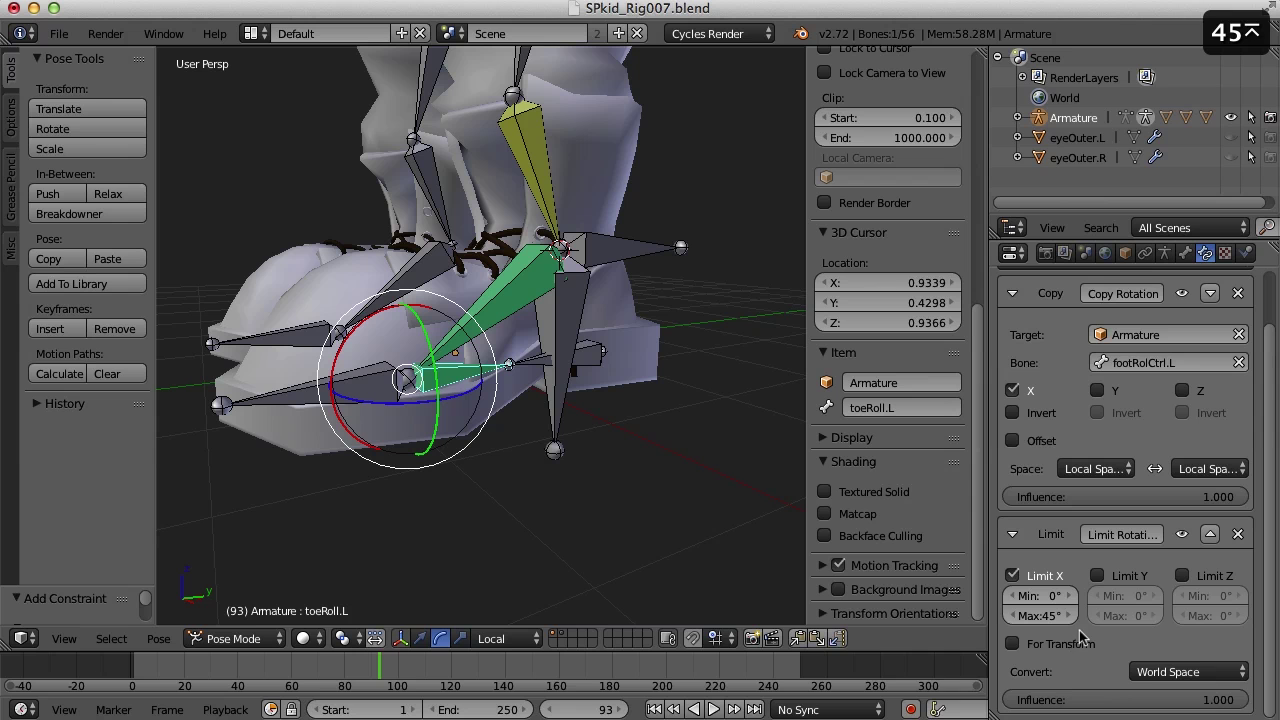
pyautogui.click(1182, 678)
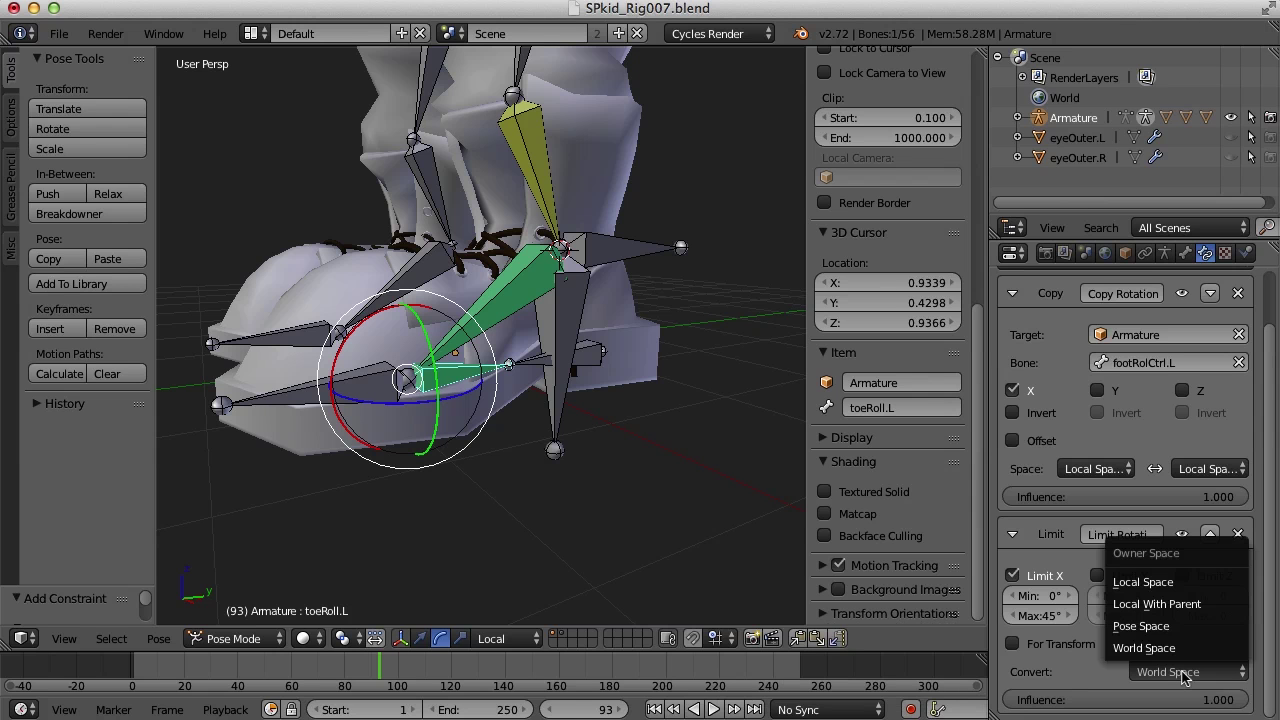
pyautogui.click(1163, 584)
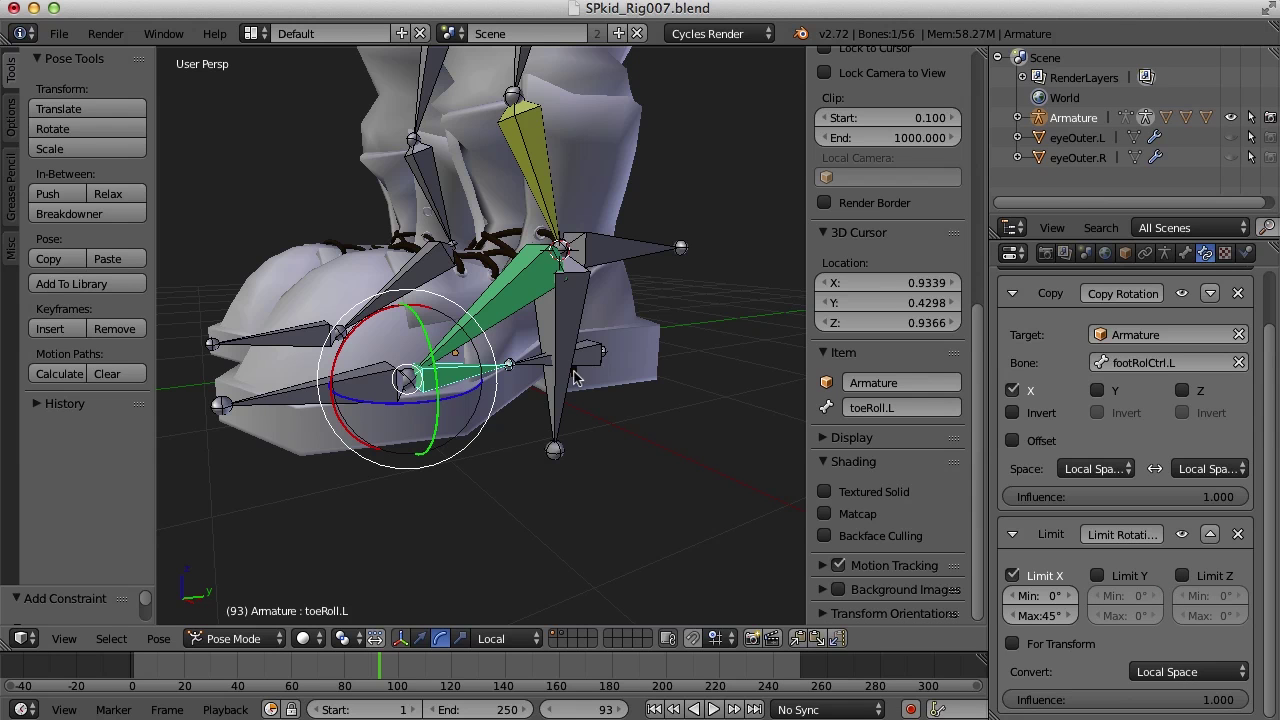
# - Try rotating the footRolCtrl.L bone about X again to check the toe roll's rotation limit
pyautogui.rightClick(631, 339)
pyautogui.moveTo(505, 213); pyautogui.dragTo(517, 260)
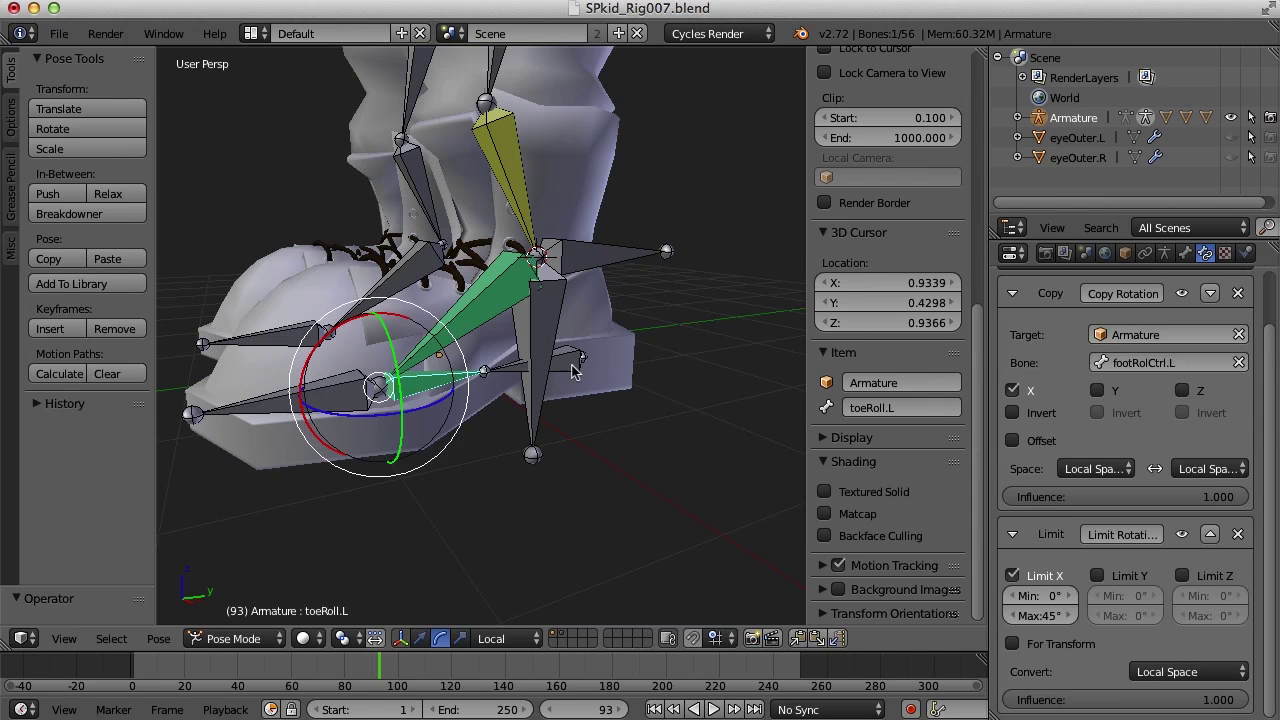
# - Add a Copy Rotation constraint to the heelRol.L bone, targeting the Armature's footRolCtrl.L bone
pyautogui.rightClick(572, 372)
pyautogui.moveTo(672, 384); pyautogui.dragTo(655, 414, button='middle')
pyautogui.scroll(2, 607, 400)
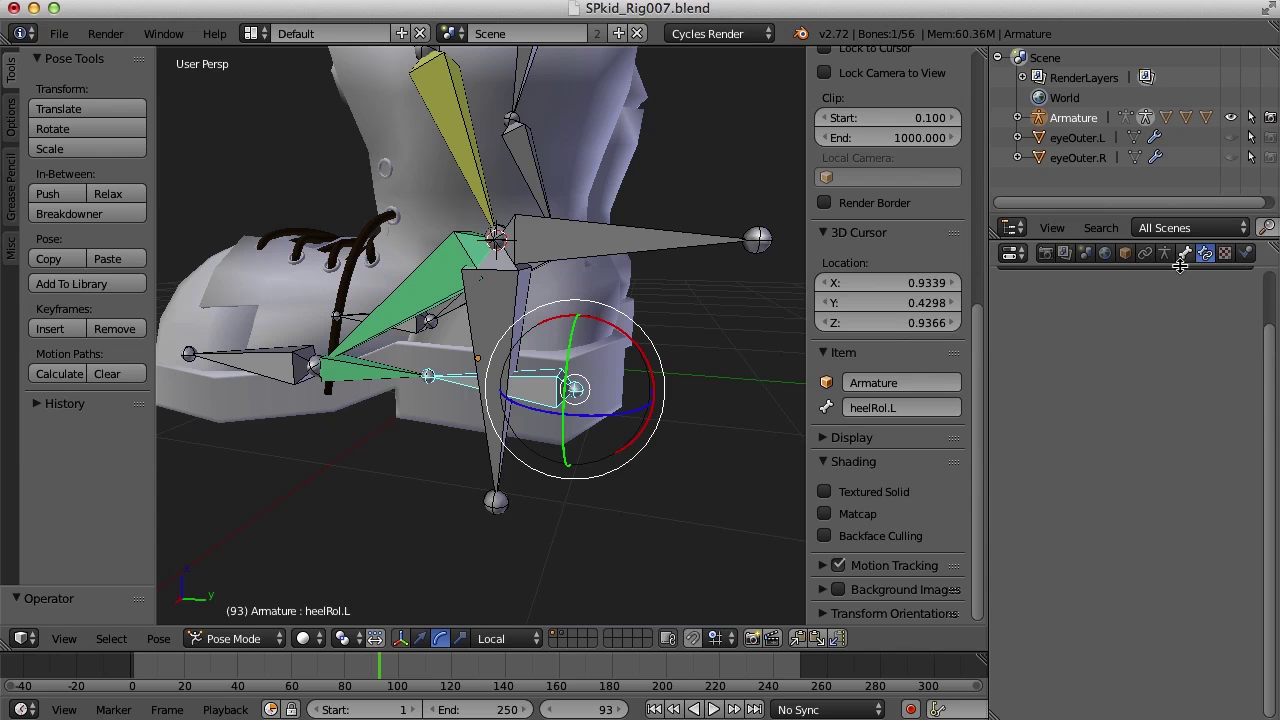
pyautogui.click(1200, 321)
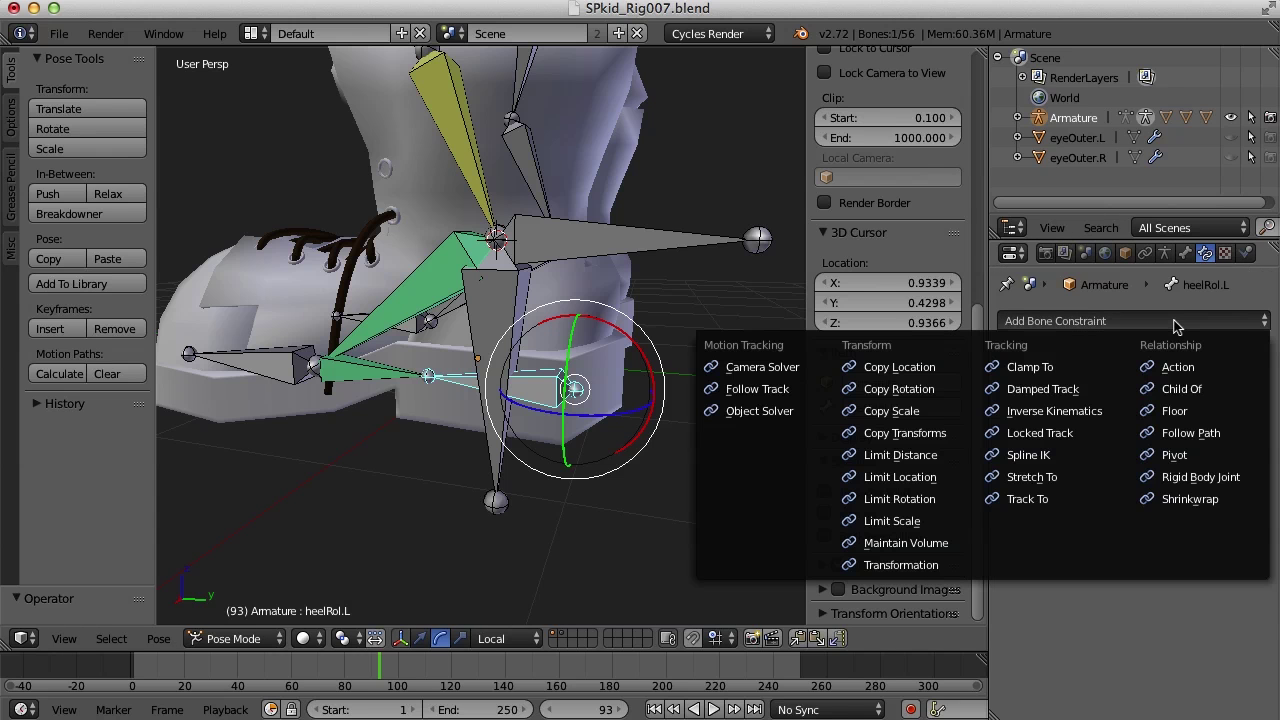
pyautogui.click(920, 390)
pyautogui.click(1110, 394)
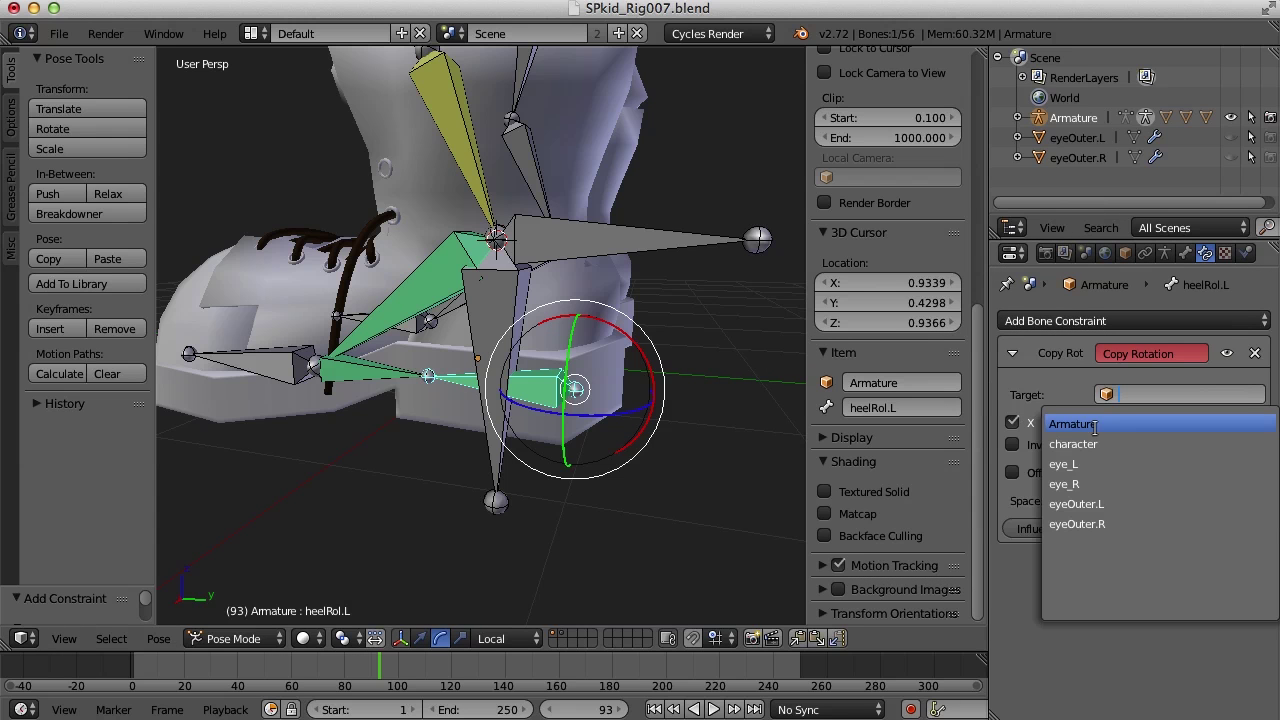
pyautogui.click(1095, 425)
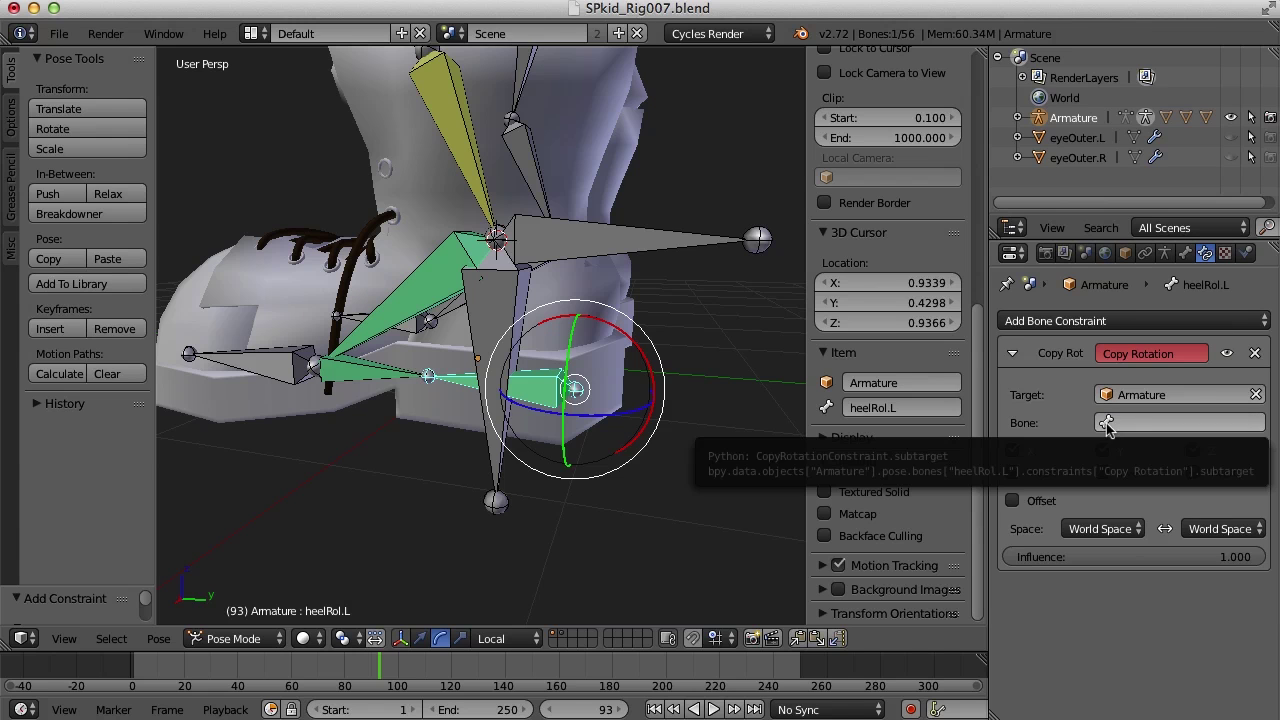
pyautogui.click(1107, 424)
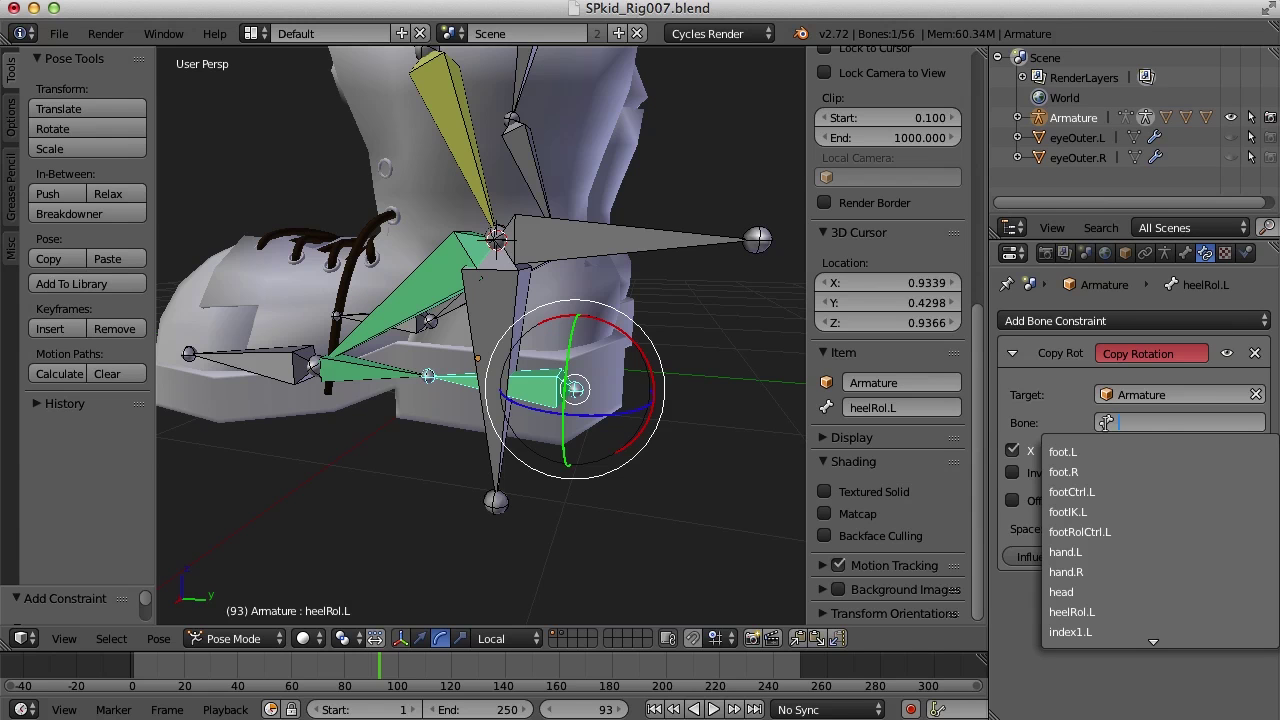
pyautogui.click(1106, 531)
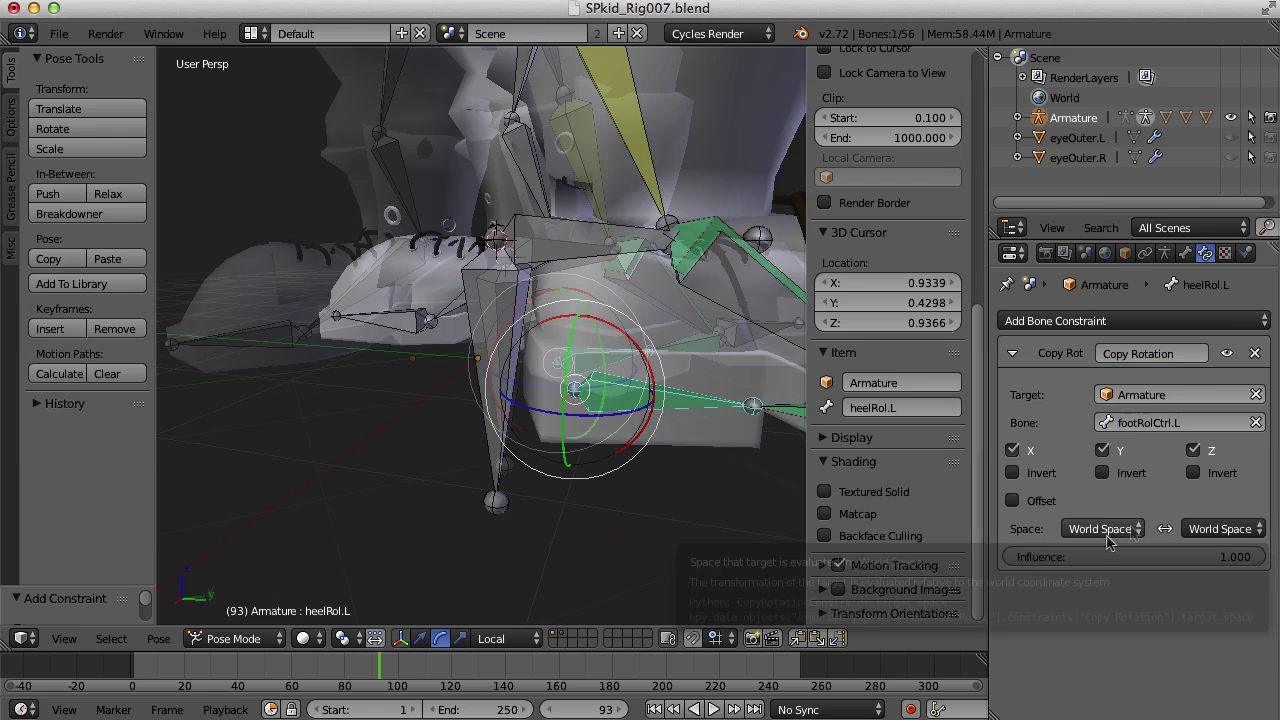
# - Set both spaces of heelRol.L's Copy Rotation constraint to Local Space and turn off the Y and Z axes
pyautogui.click(1133, 530)
pyautogui.click(1082, 440)
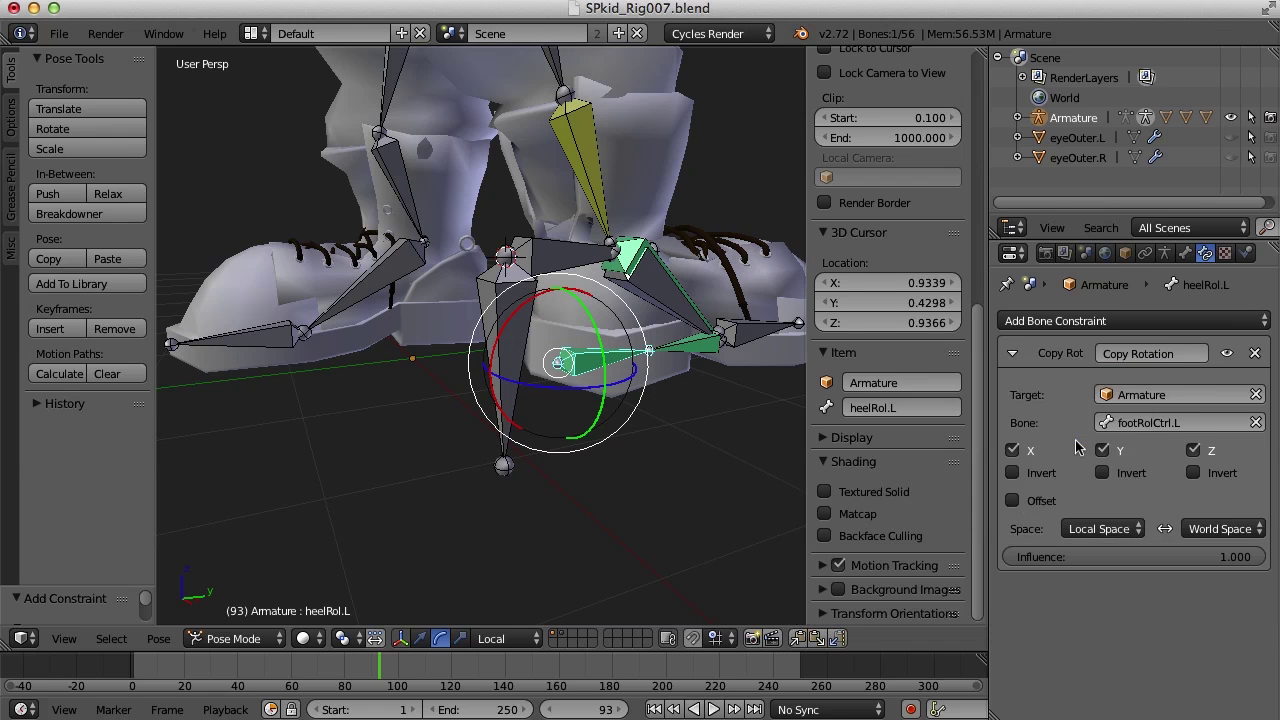
pyautogui.click(1216, 530)
pyautogui.click(1190, 444)
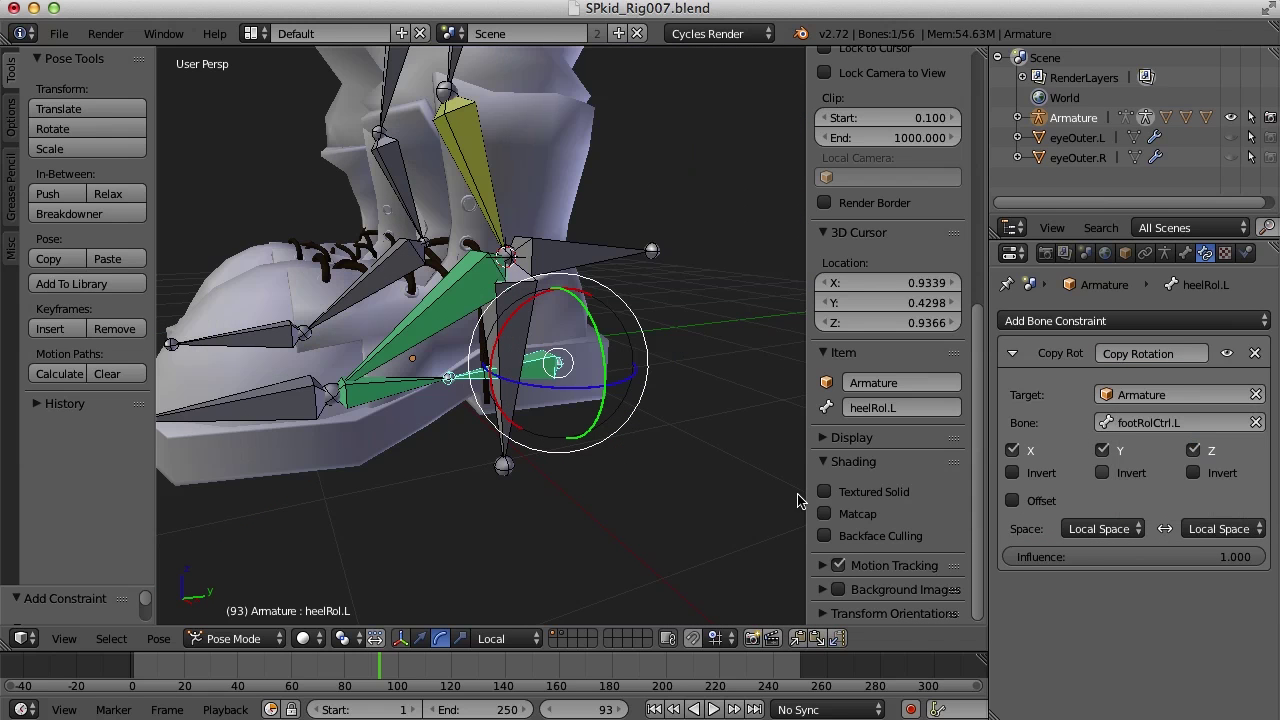
pyautogui.moveTo(695, 462)
pyautogui.mouseDown(button='middle')
pyautogui.moveTo(560, 456)
pyautogui.moveTo(712, 463)
pyautogui.moveTo(660, 490)
pyautogui.moveTo(703, 486)
pyautogui.mouseUp(button='middle')
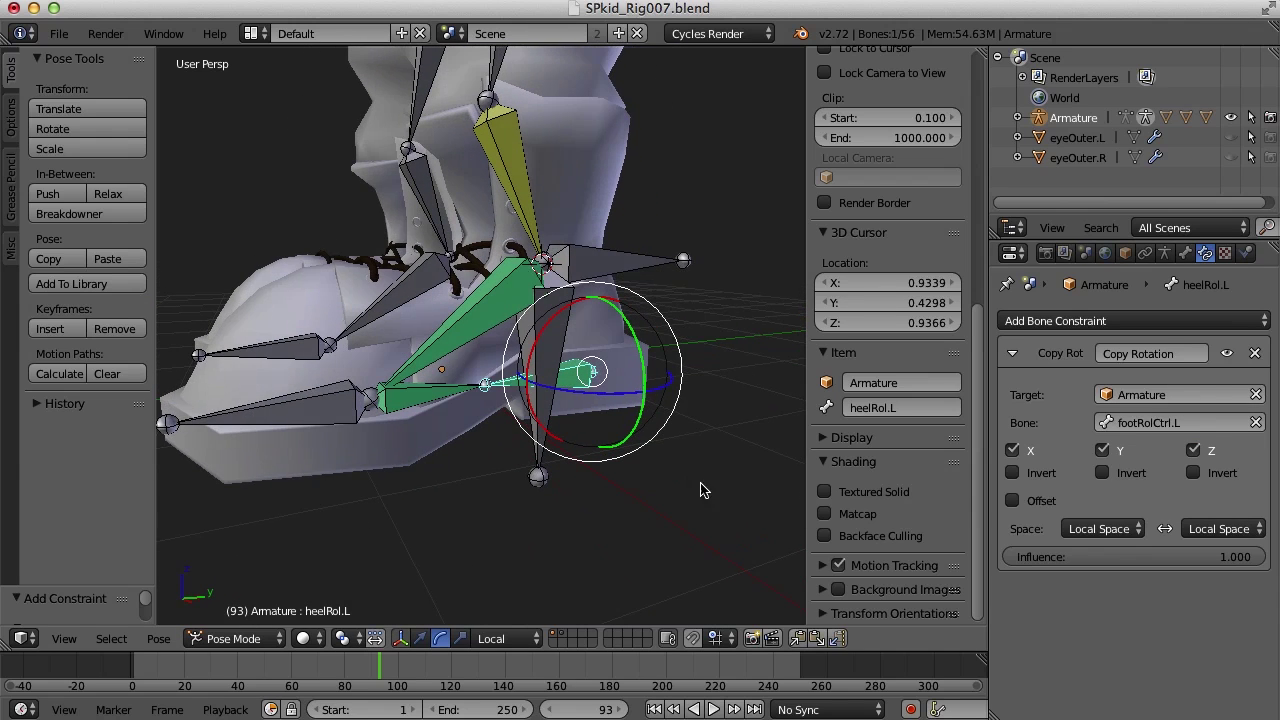
pyautogui.click(1194, 451)
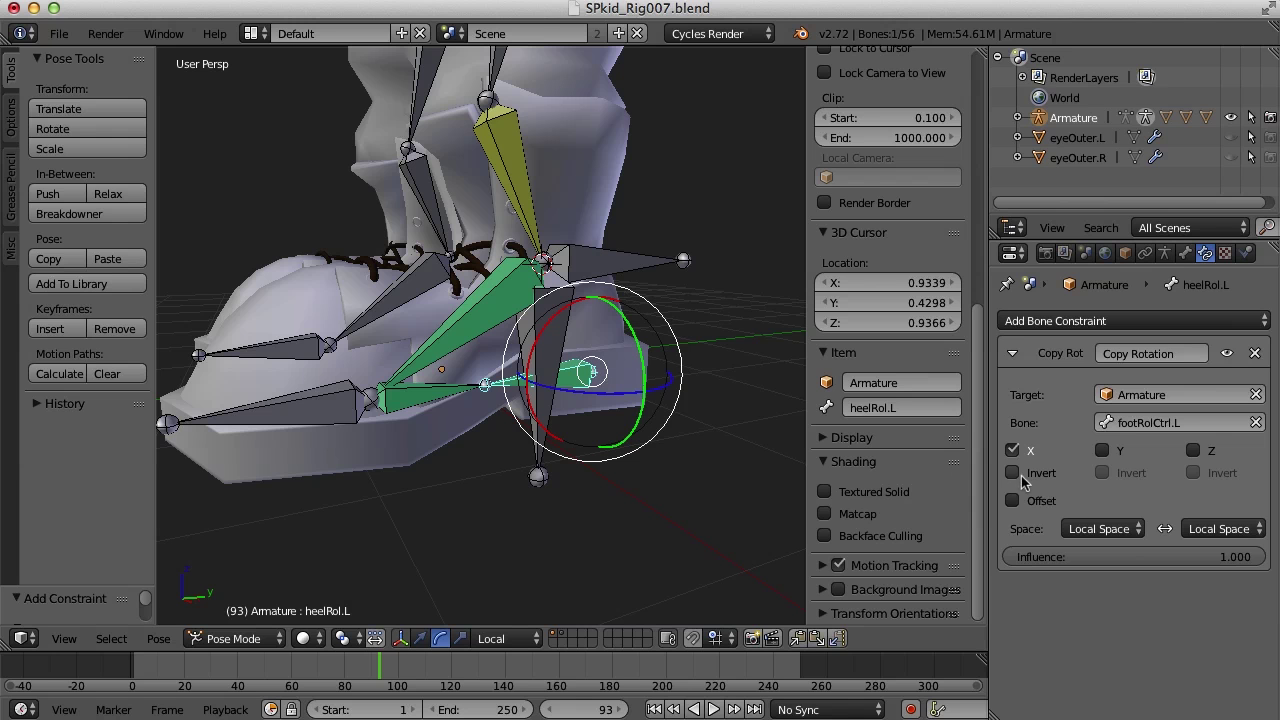
# - Invert the X axis of heelRol.L's Copy Rotation constraint and test the heel roll with the footRolCtrl.L bone
pyautogui.moveTo(600, 420); pyautogui.dragTo(553, 395, button='middle')
pyautogui.rightClick(600, 265)
pyautogui.rightClick(553, 395)
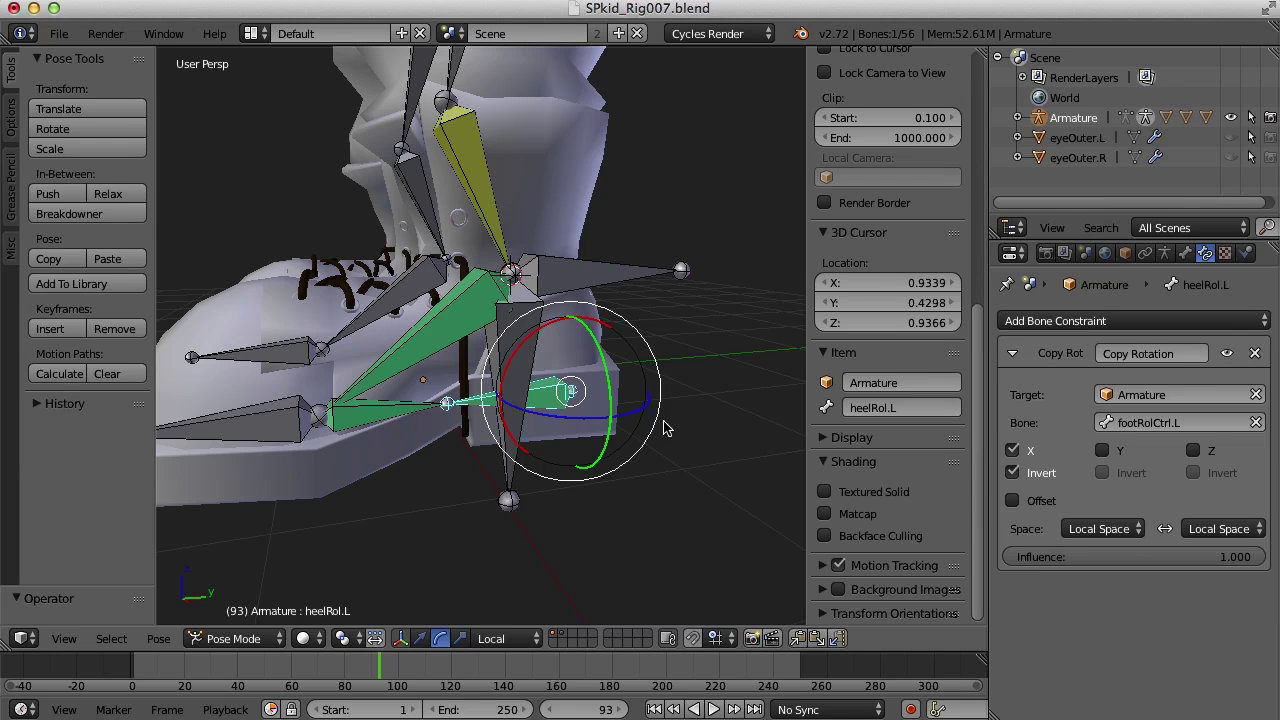
# - Add a Limit Rotation constraint to the heelRol.L bone and convert it to Local Space
pyautogui.click(1113, 322)
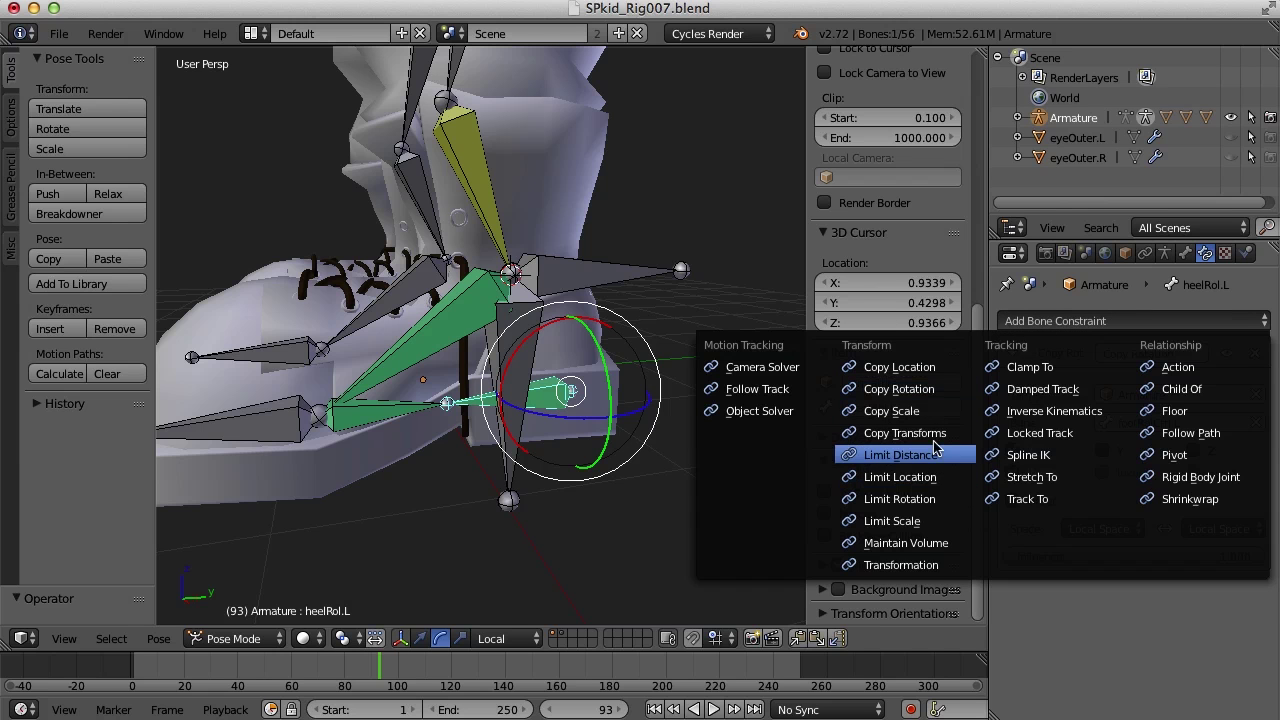
pyautogui.click(925, 499)
pyautogui.scroll(-2, 1155, 515)
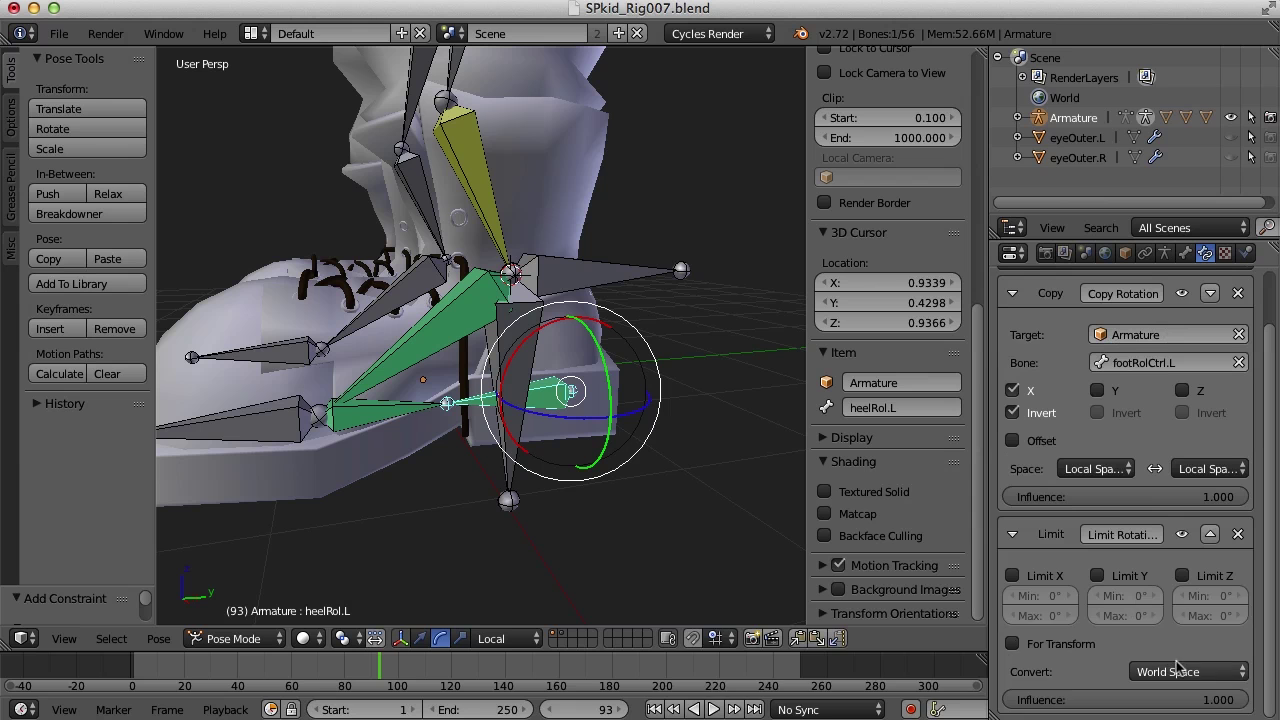
pyautogui.click(1183, 670)
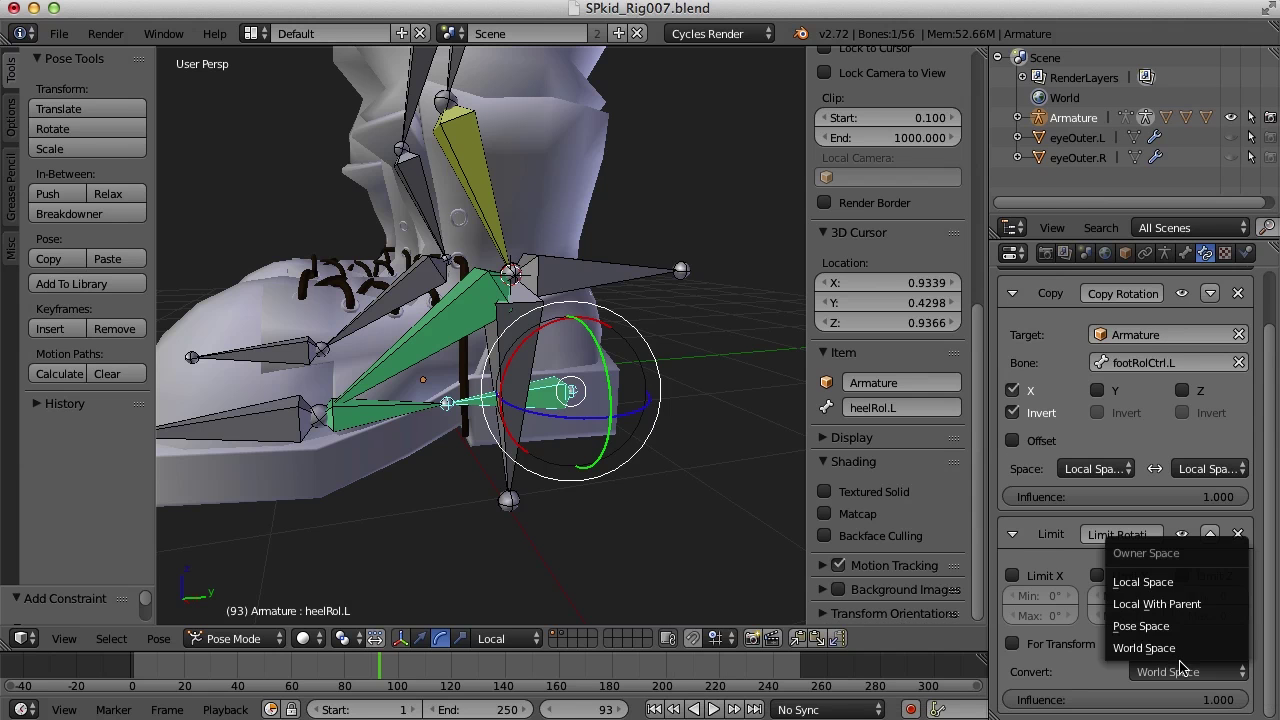
pyautogui.click(1164, 580)
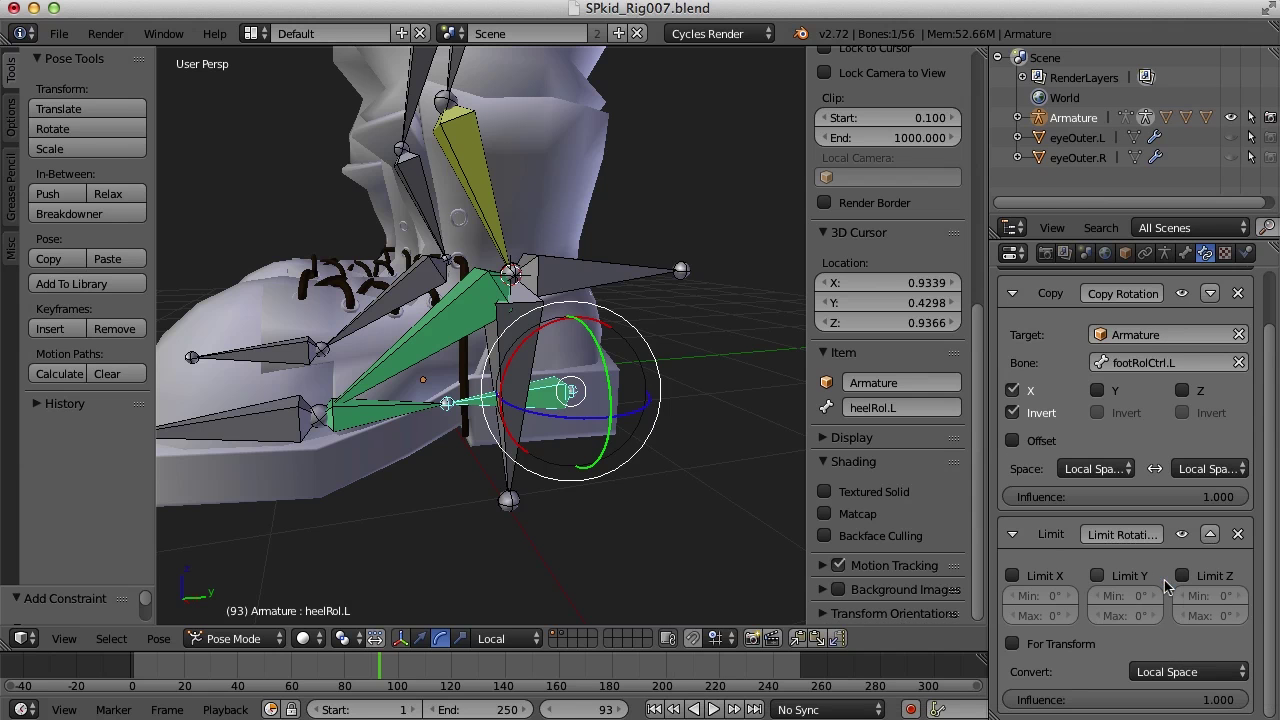
# - Limit heelRol.L's X rotation to a maximum of 45° and test it by rotating the footRolCtrl.L bone
pyautogui.click(1013, 576)
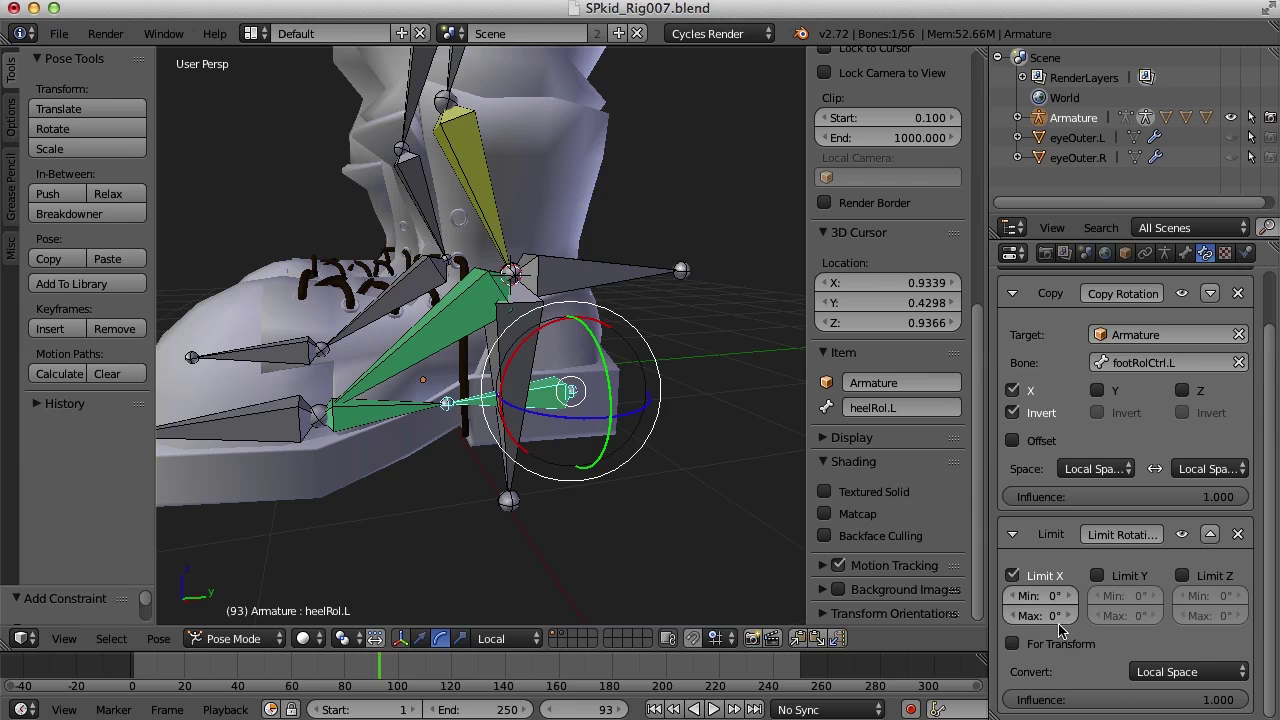
pyautogui.write('45')
pyautogui.press('Return')
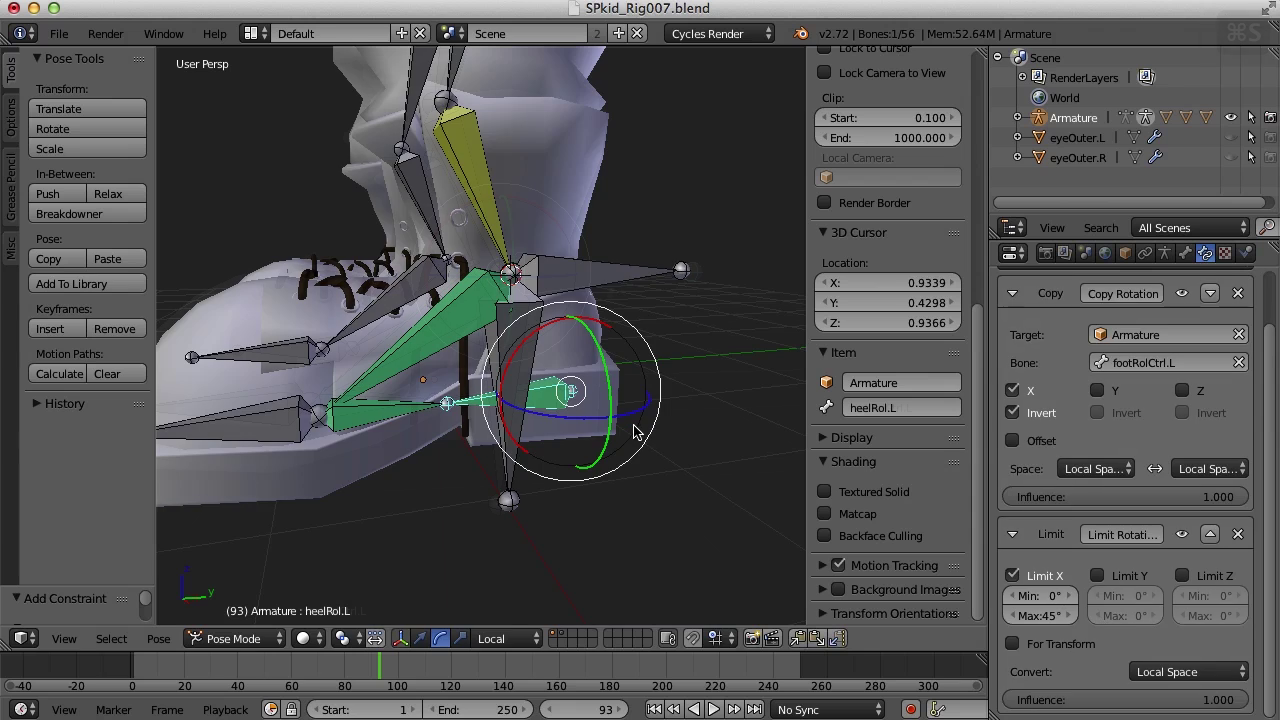
pyautogui.rightClick(600, 272)
pyautogui.press('r')
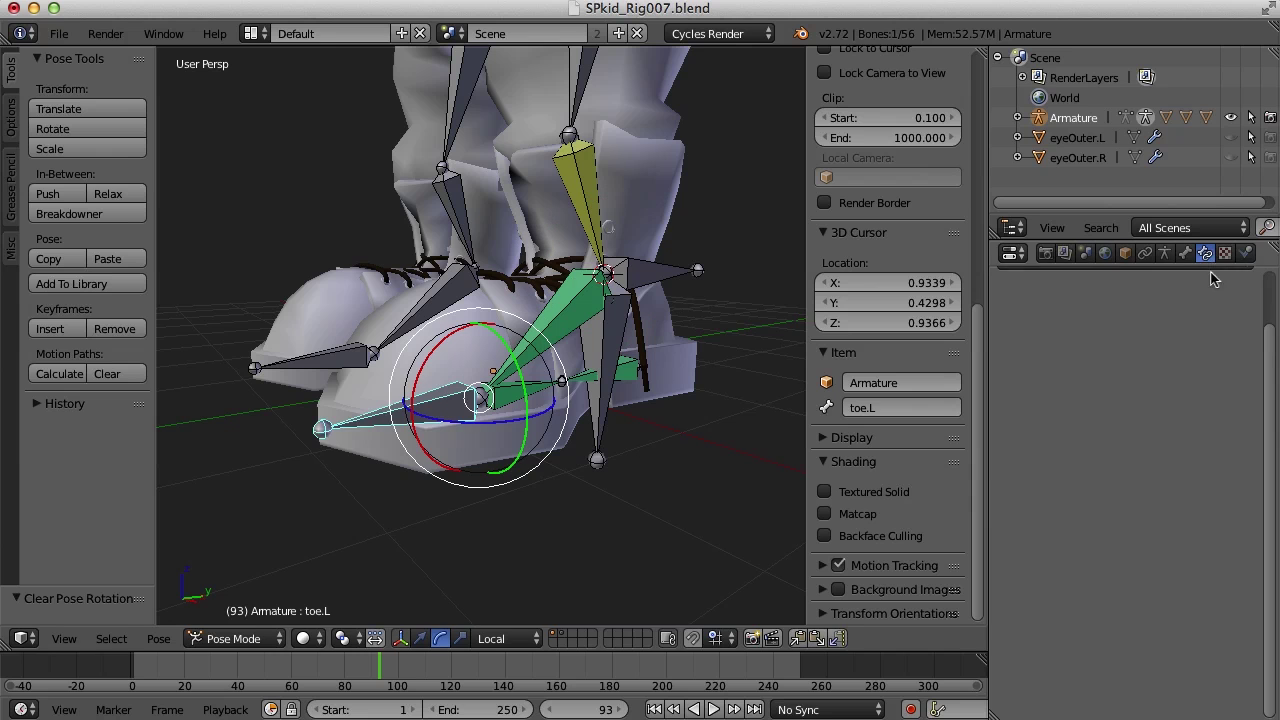
# - Add a Copy Rotation constraint to the toe.L bone, targeting the Armature's toeRoll.L bone
pyautogui.click(1176, 321)
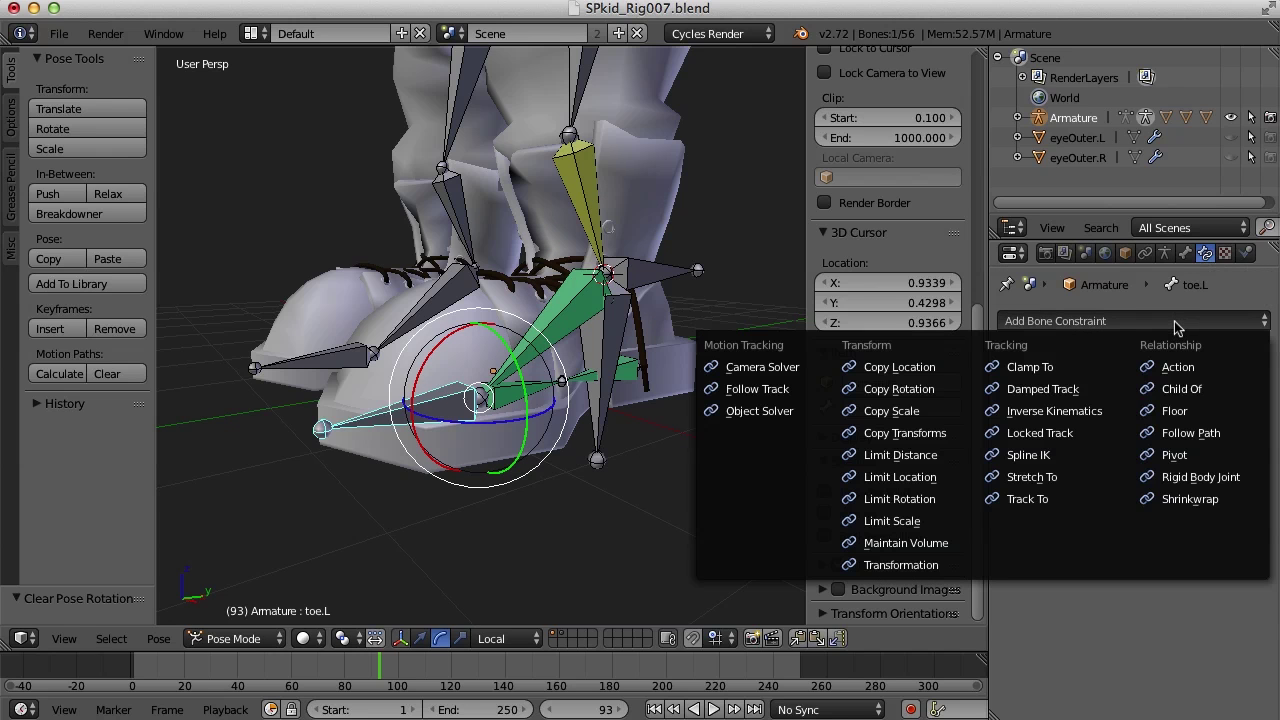
pyautogui.click(944, 390)
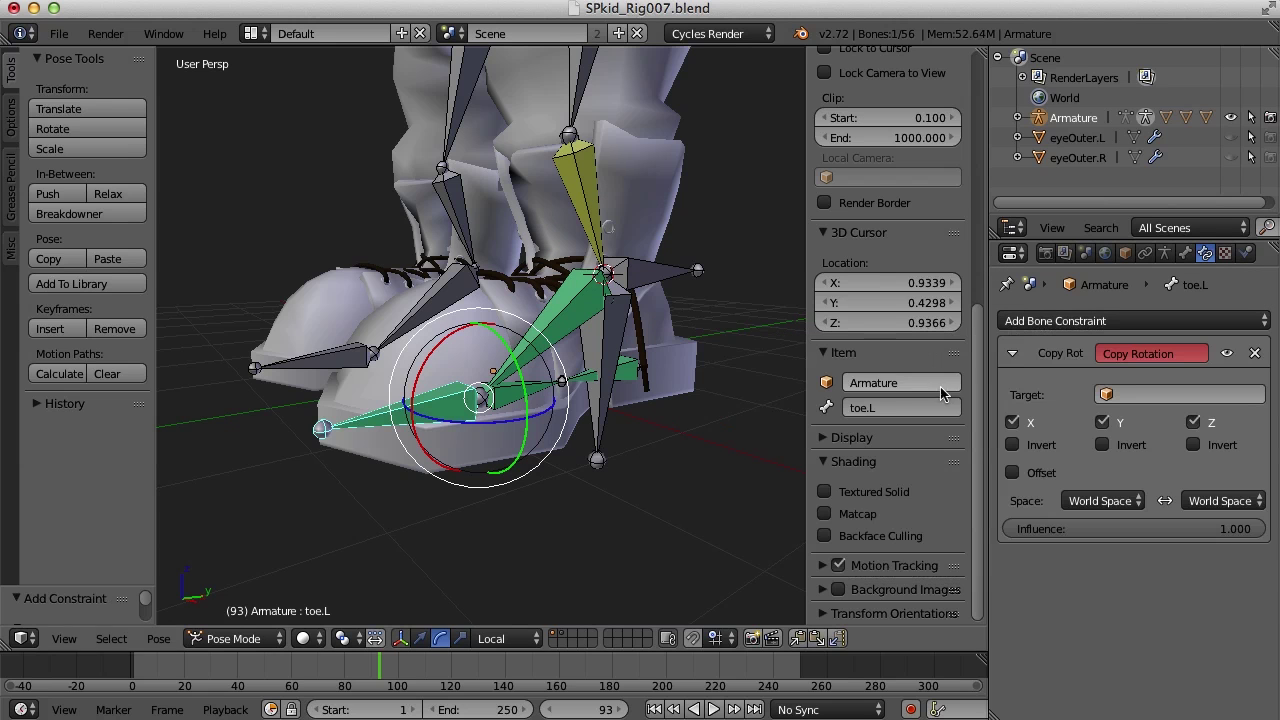
pyautogui.click(1115, 398)
pyautogui.click(1117, 424)
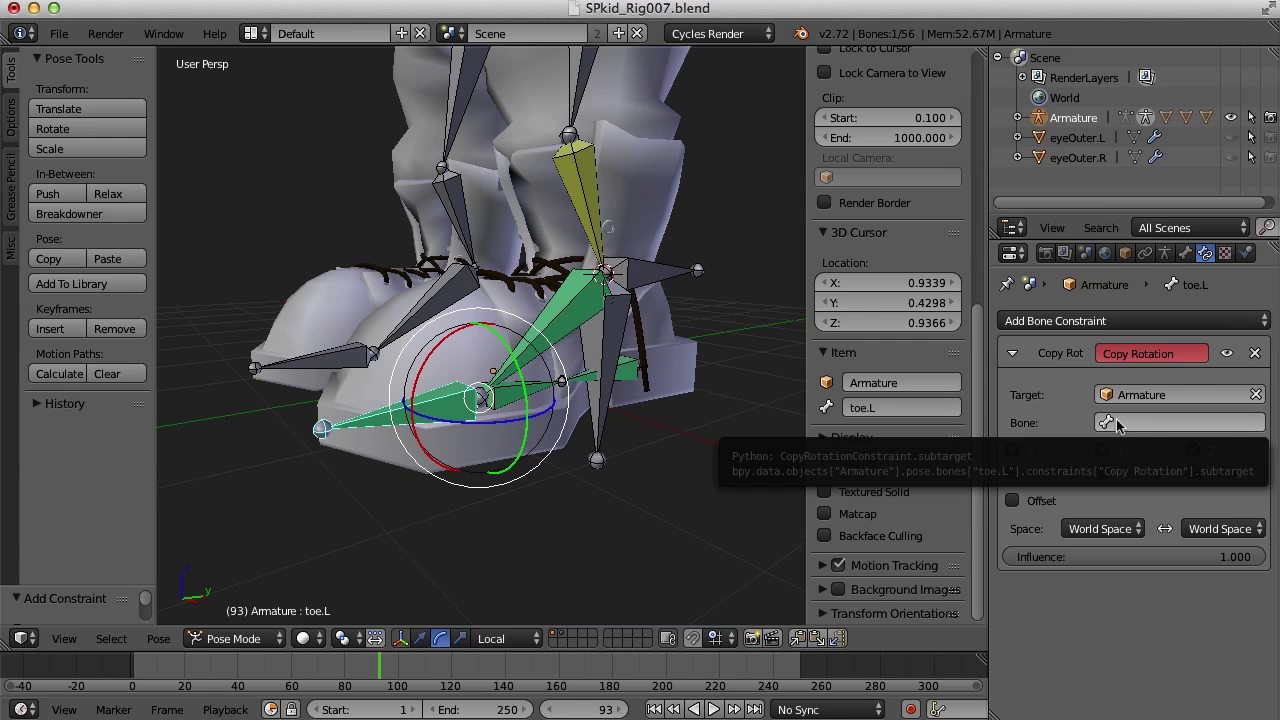
pyautogui.click(1116, 419)
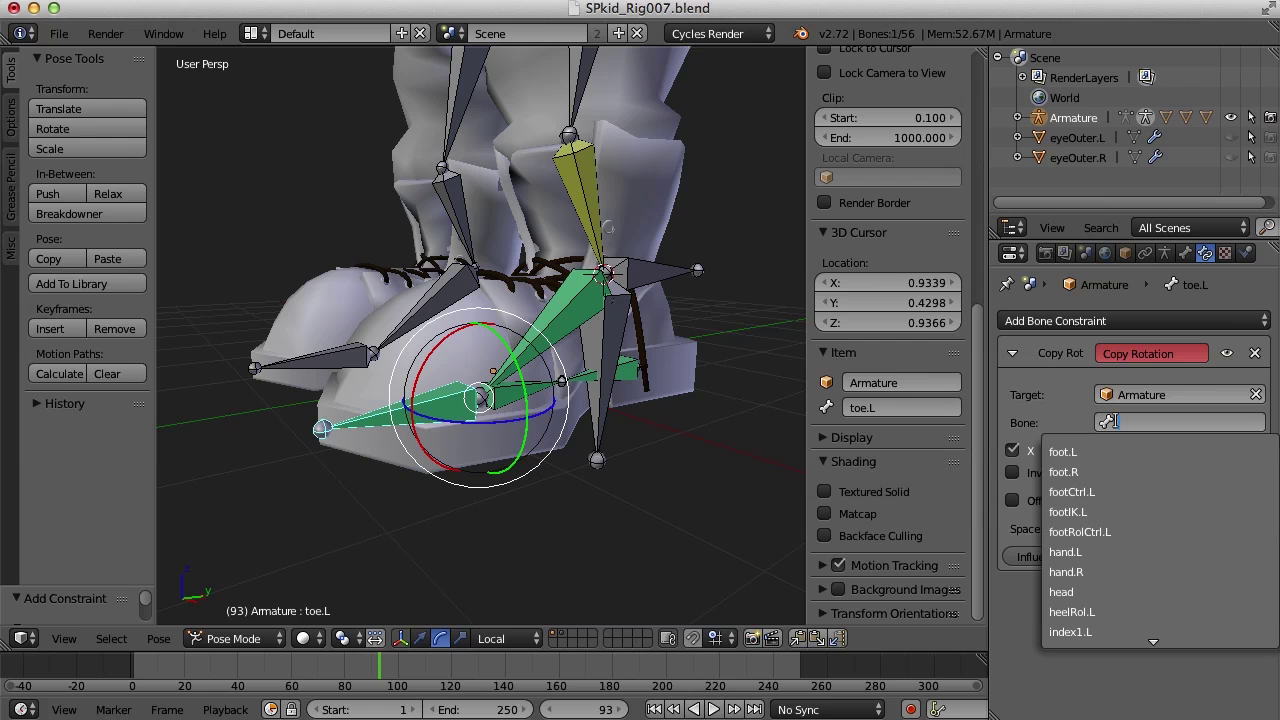
pyautogui.write('toe')
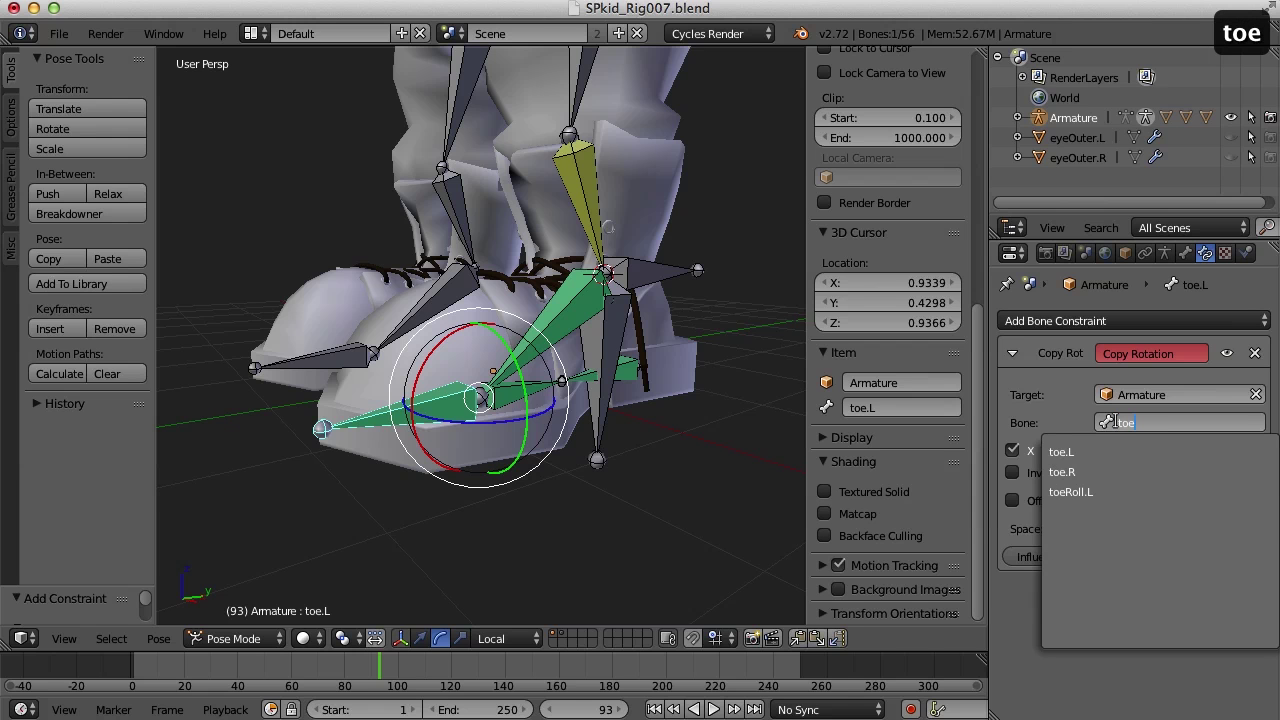
pyautogui.click(1090, 492)
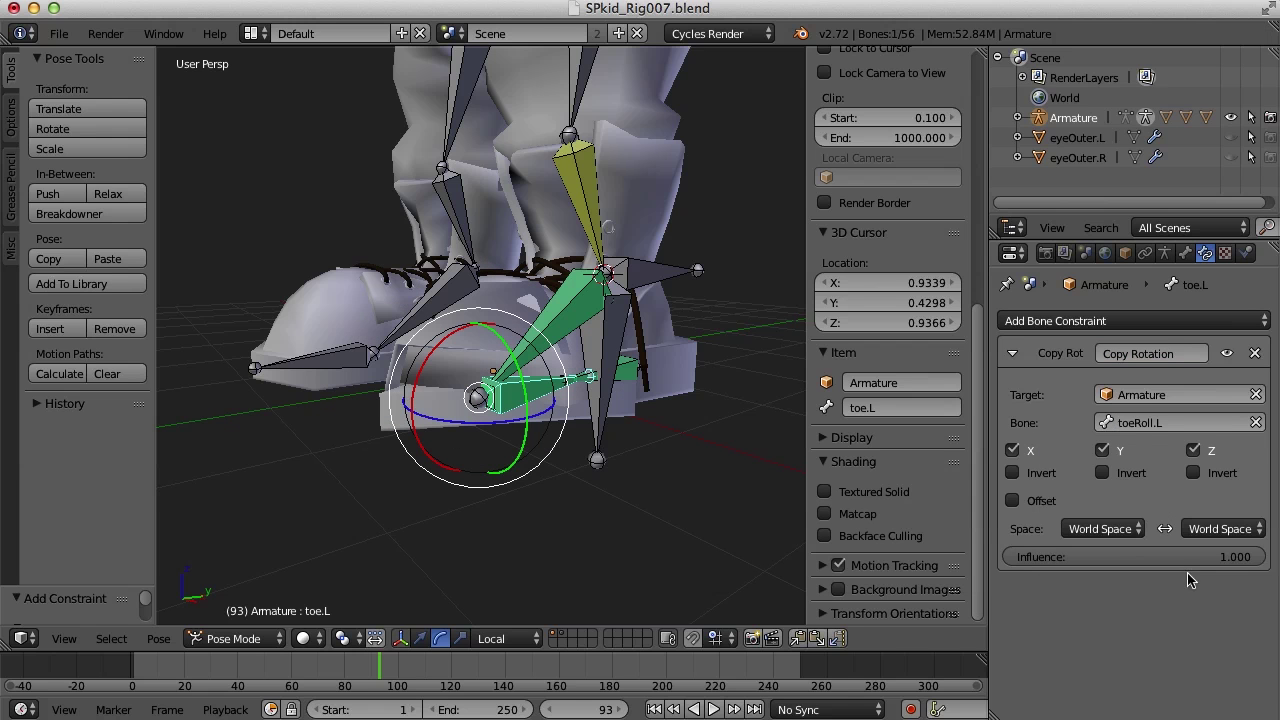
# - Set both spaces of toe.L's Copy Rotation constraint to Local Space and enable Offset
pyautogui.click(1104, 530)
pyautogui.click(1068, 447)
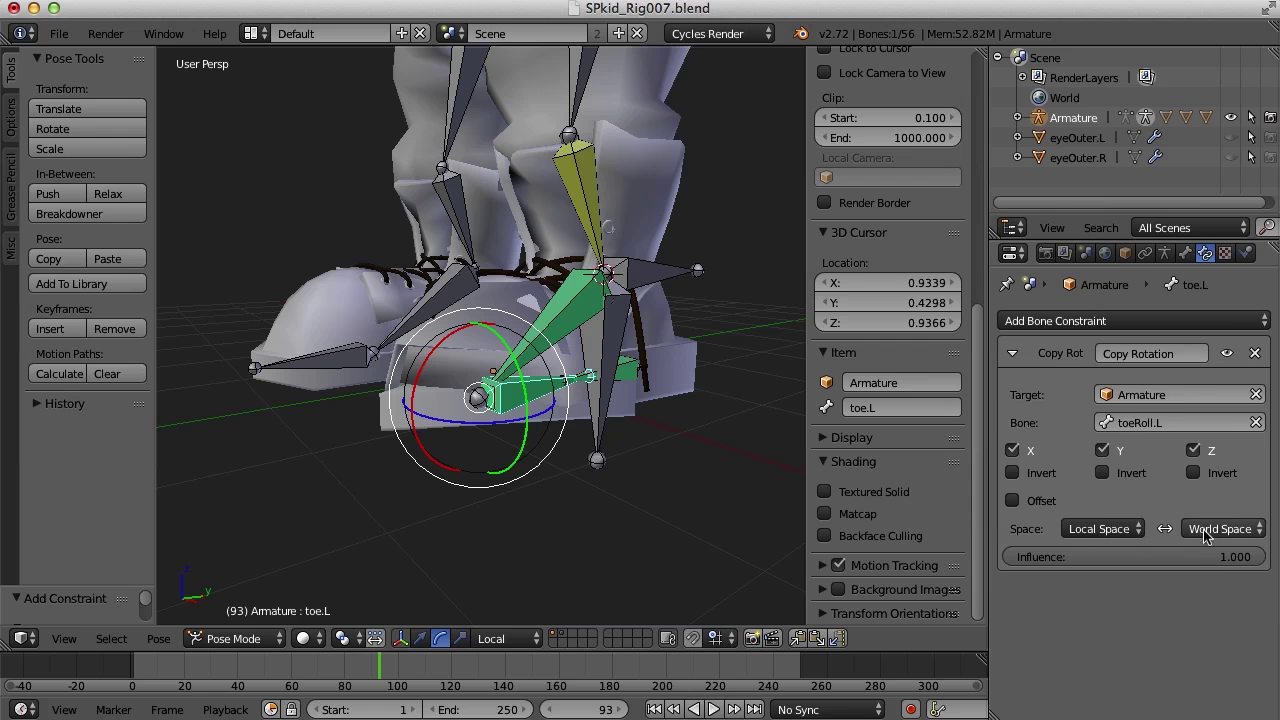
pyautogui.click(1220, 529)
pyautogui.click(1170, 438)
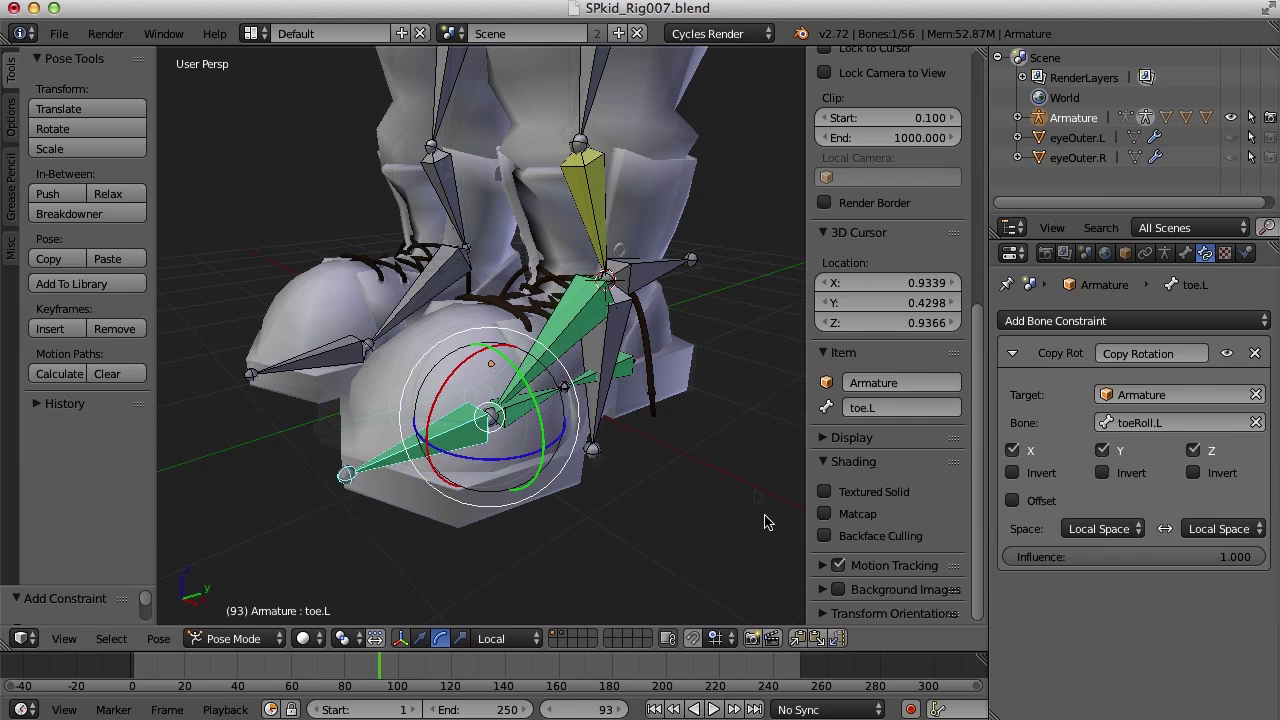
pyautogui.click(1013, 501)
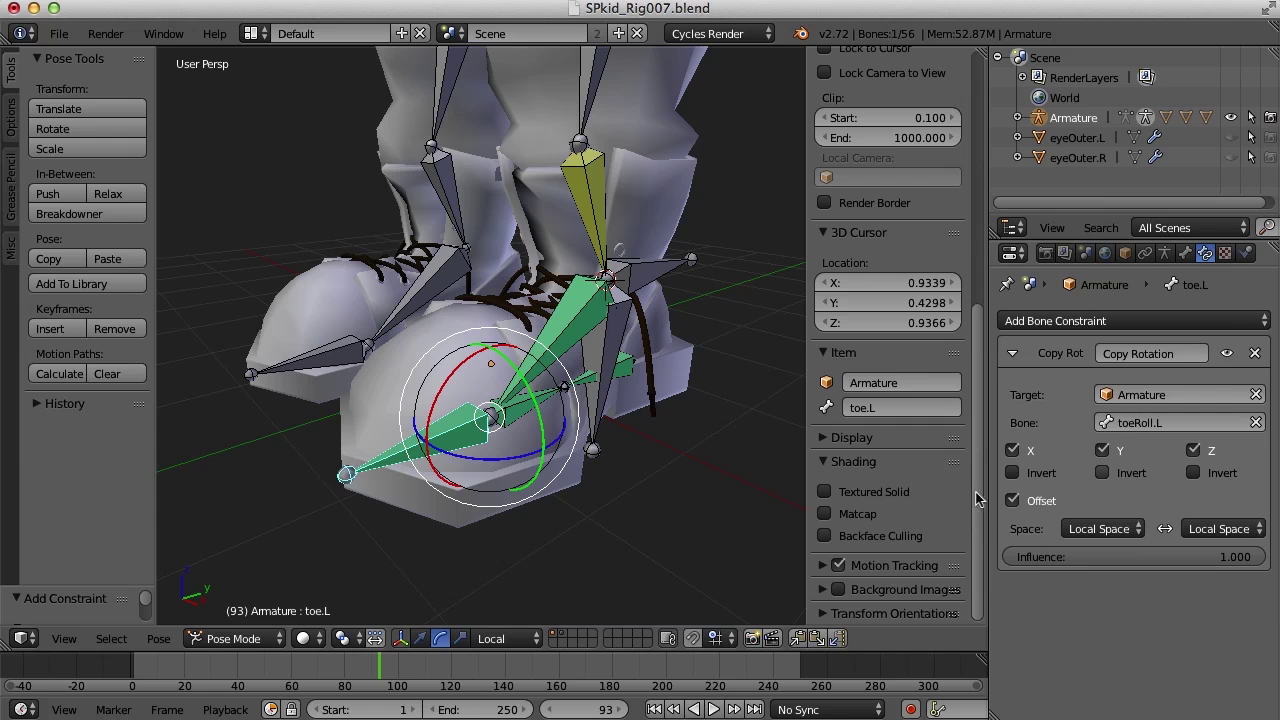
# - Save the rig over the existing SPkid_Rig007.blend file
pyautogui.moveTo(680, 523); pyautogui.dragTo(641, 519, button='middle')
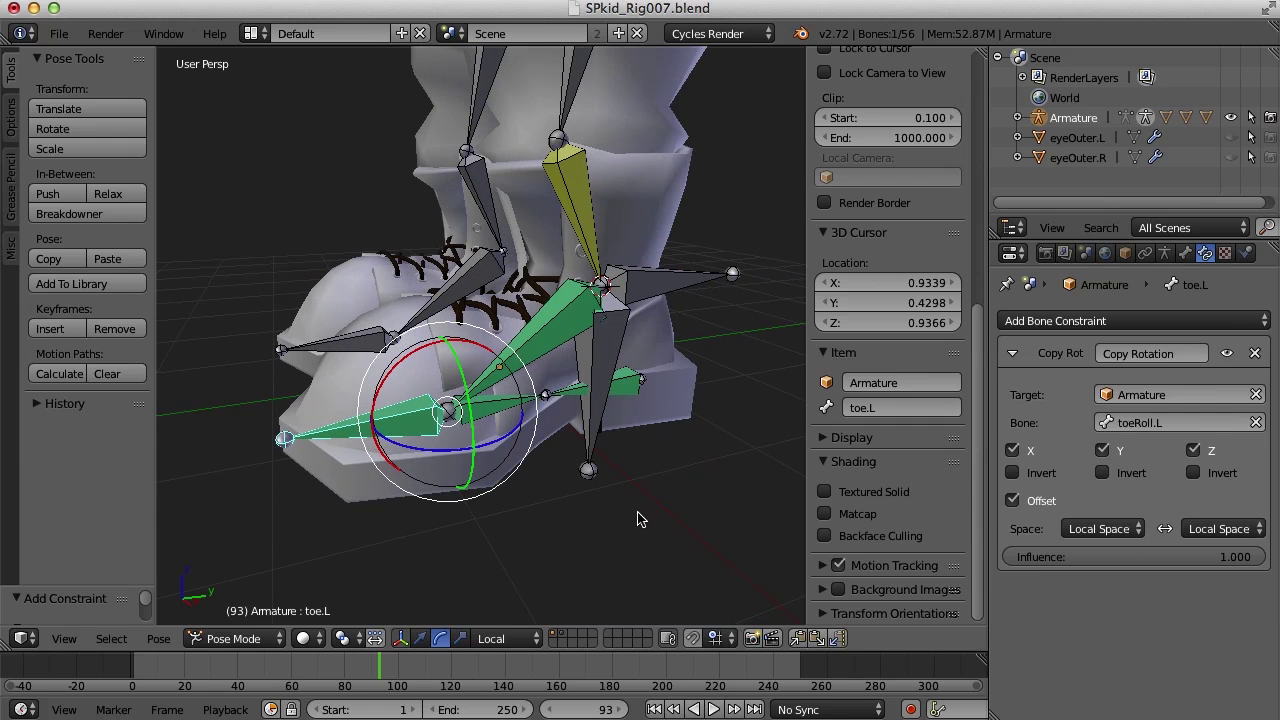
pyautogui.hotkey('ctrl', 's')
pyautogui.press('Return')
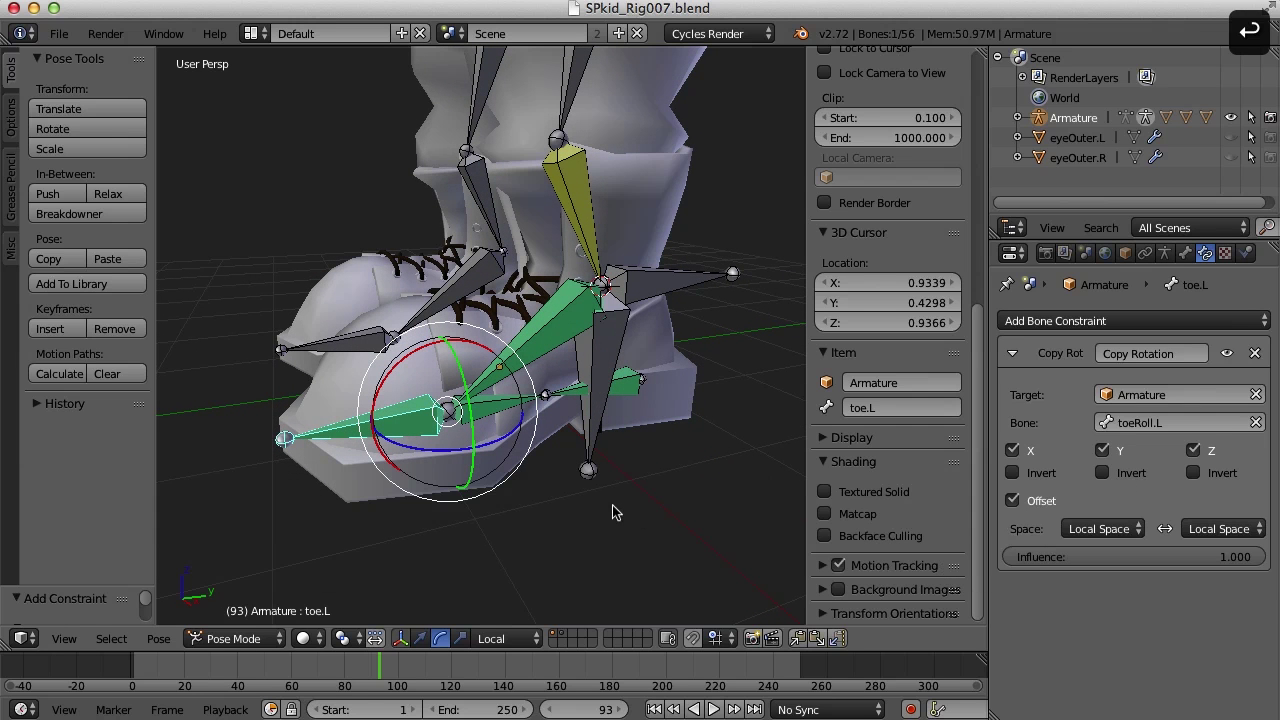
# - Try rotating the footRolCtrl.L bone to test the complete foot roll, and deselect all bones
pyautogui.rightClick(668, 292)
pyautogui.moveTo(668, 457)
pyautogui.mouseDown(button='middle')
pyautogui.moveTo(614, 451)
pyautogui.moveTo(655, 457)
pyautogui.moveTo(657, 479)
pyautogui.mouseUp(button='middle')
pyautogui.moveTo(538, 236); pyautogui.dragTo(551, 273)
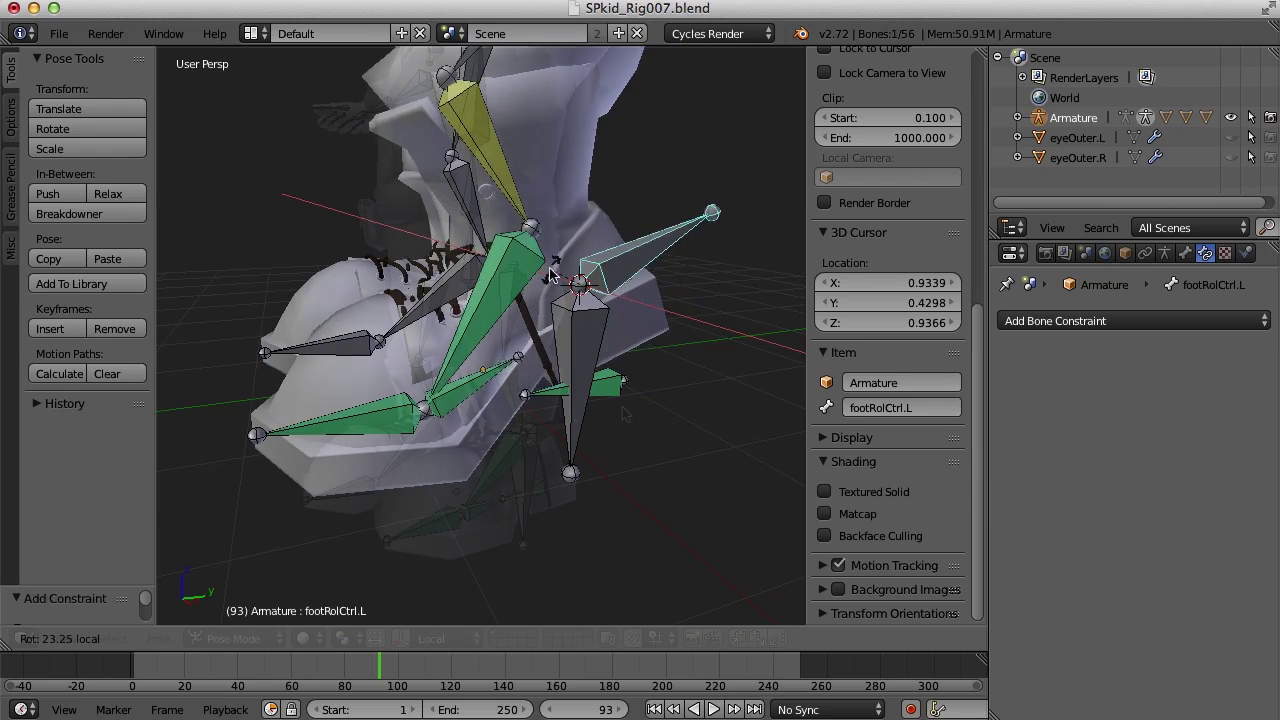
pyautogui.click(551, 273)
pyautogui.scroll(-4, 580, 330)
pyautogui.press('a')
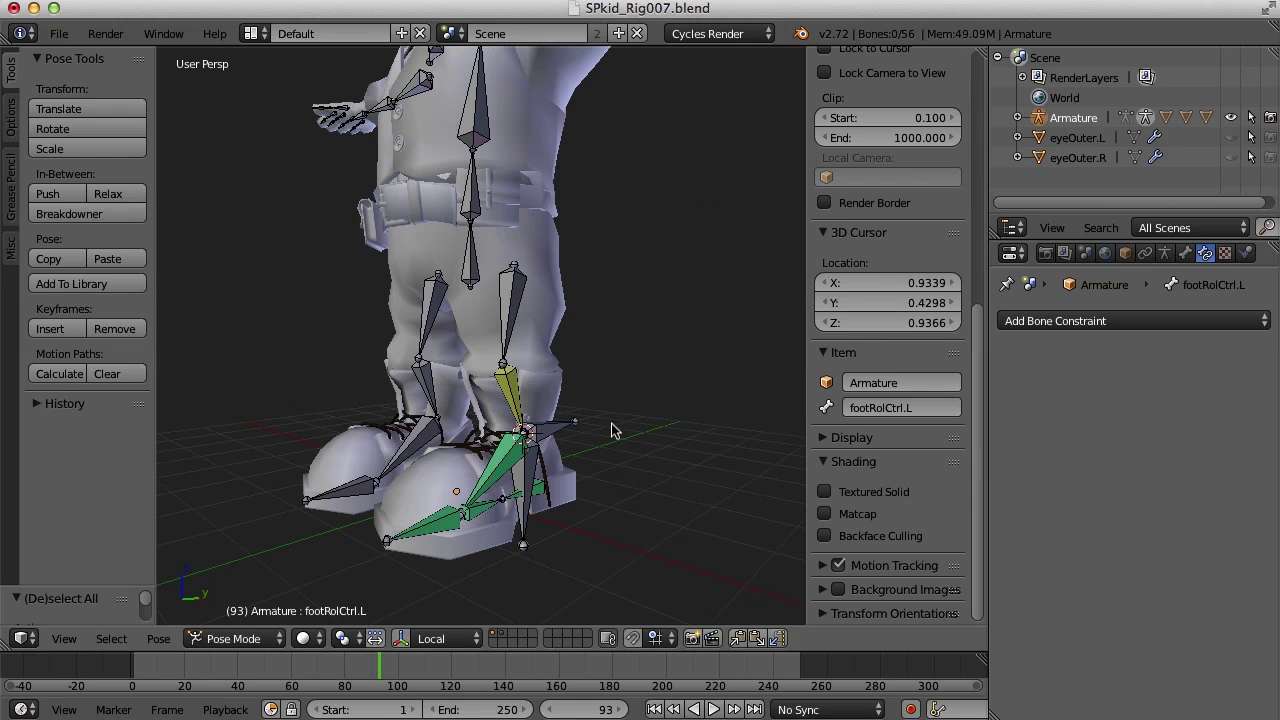
# - Try moving the footCtrl.L bone to test how the left leg follows the foot control
pyautogui.moveTo(580, 428); pyautogui.dragTo(528, 436, button='middle')
pyautogui.scroll(3, 528, 436)
pyautogui.rightClick(542, 540)
pyautogui.moveTo(632, 536); pyautogui.dragTo(651, 503, button='middle')
pyautogui.press('g')
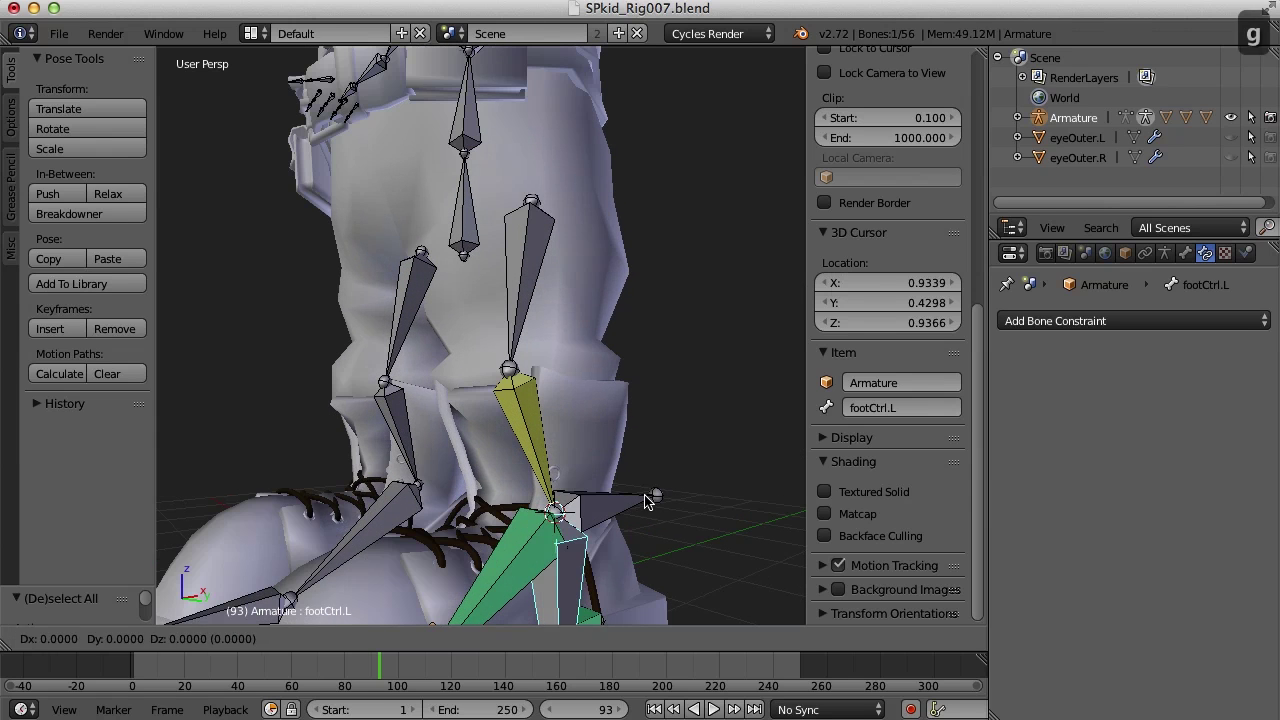
pyautogui.click(640, 445)
pyautogui.scroll(-4, 565, 430)
pyautogui.moveTo(549, 380); pyautogui.dragTo(614, 422, button='middle')
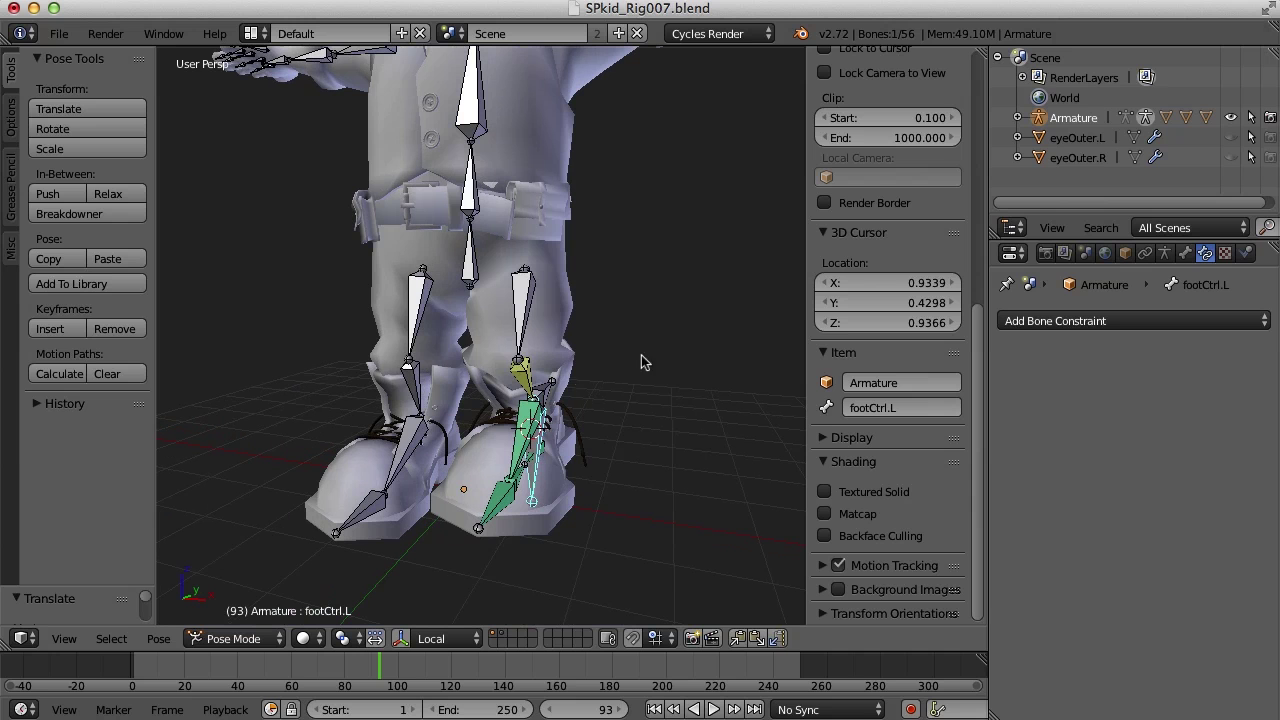
# - Clear the location and rotation of every bone in the armature and deselect them all
pyautogui.press('a')
pyautogui.press('a')
pyautogui.hotkey('alt', 'g')
pyautogui.hotkey('alt', 'r')
pyautogui.press('a')
pyautogui.moveTo(614, 457); pyautogui.dragTo(651, 434, button='middle')
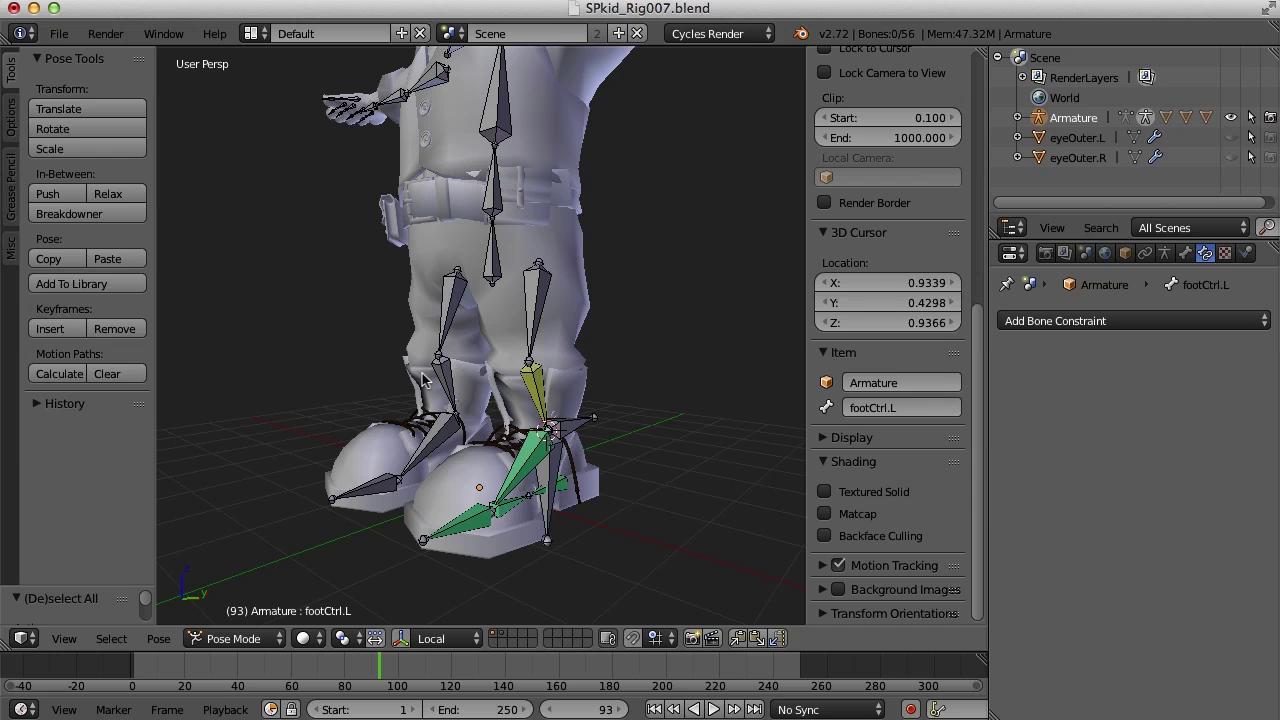
# - In Edit Mode, snap the 3D cursor to the knee joint at the lower end of the upLeg.L bone
pyautogui.moveTo(619, 395); pyautogui.dragTo(560, 390, button='middle')
pyautogui.scroll(4, 559, 396)
pyautogui.rightClick(520, 343)
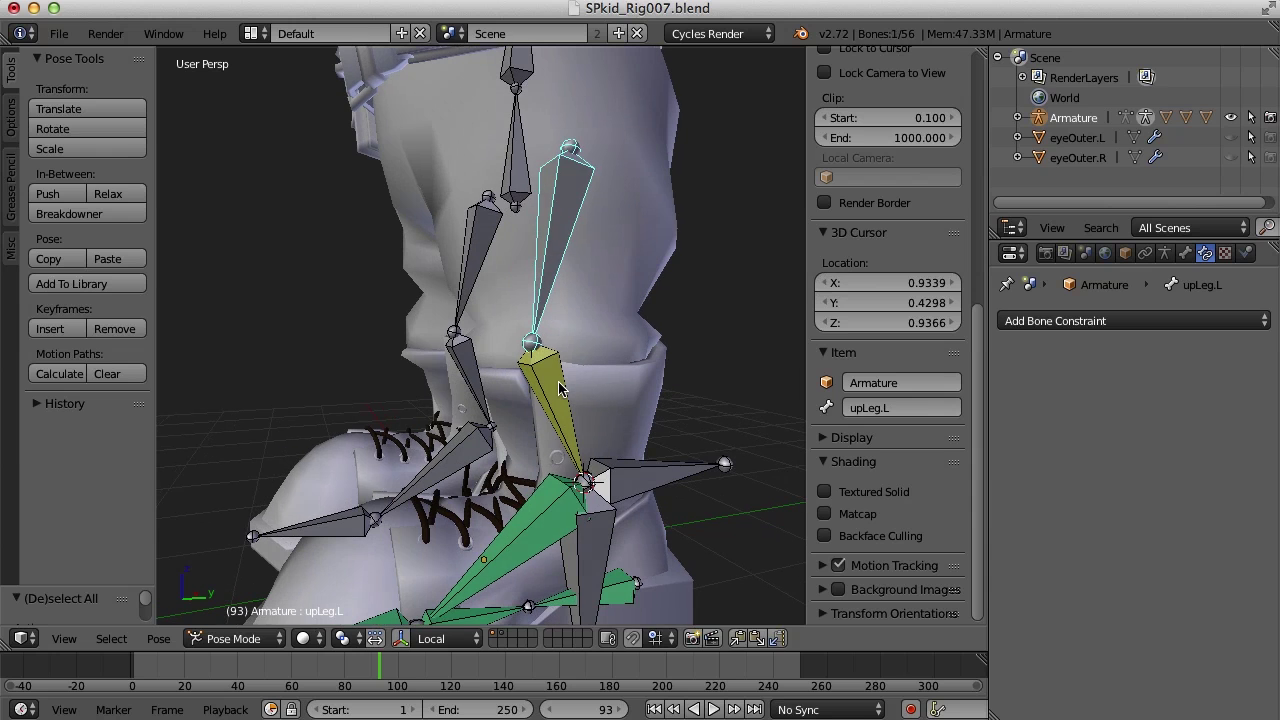
pyautogui.press('Tab')
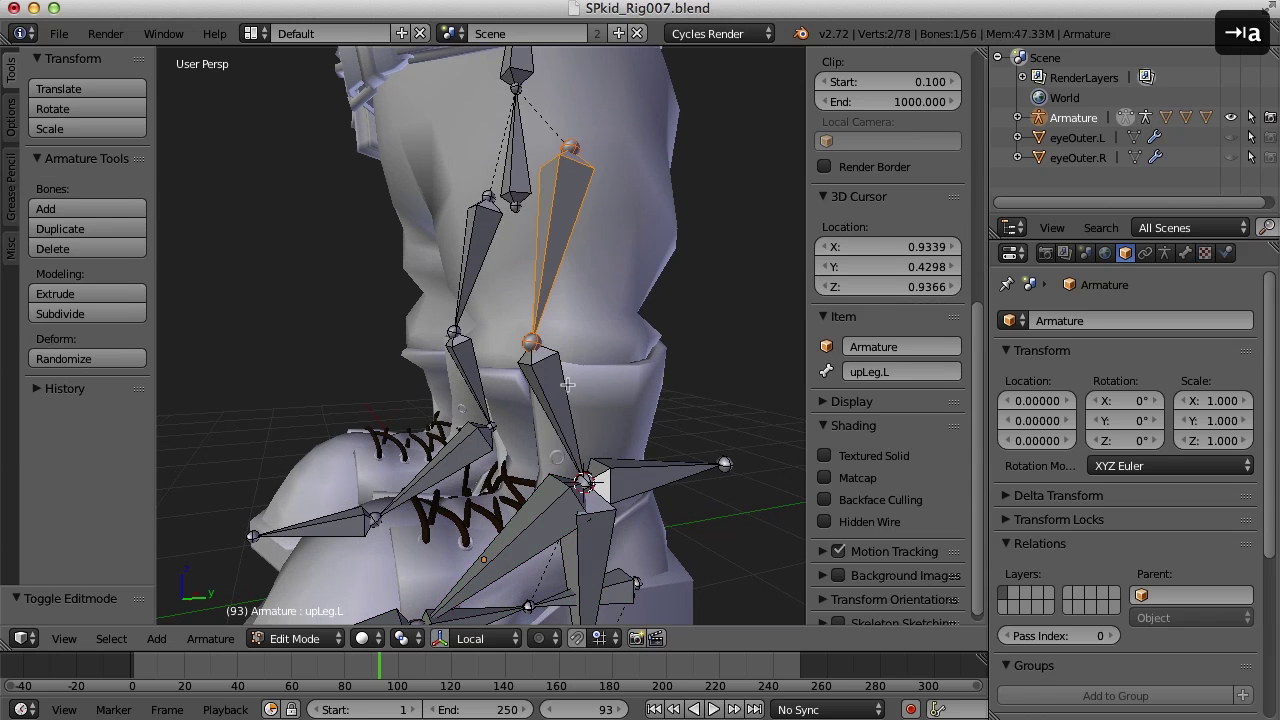
pyautogui.press('a')
pyautogui.moveTo(594, 363); pyautogui.dragTo(619, 364, button='middle')
pyautogui.hotkey('shift', 's')
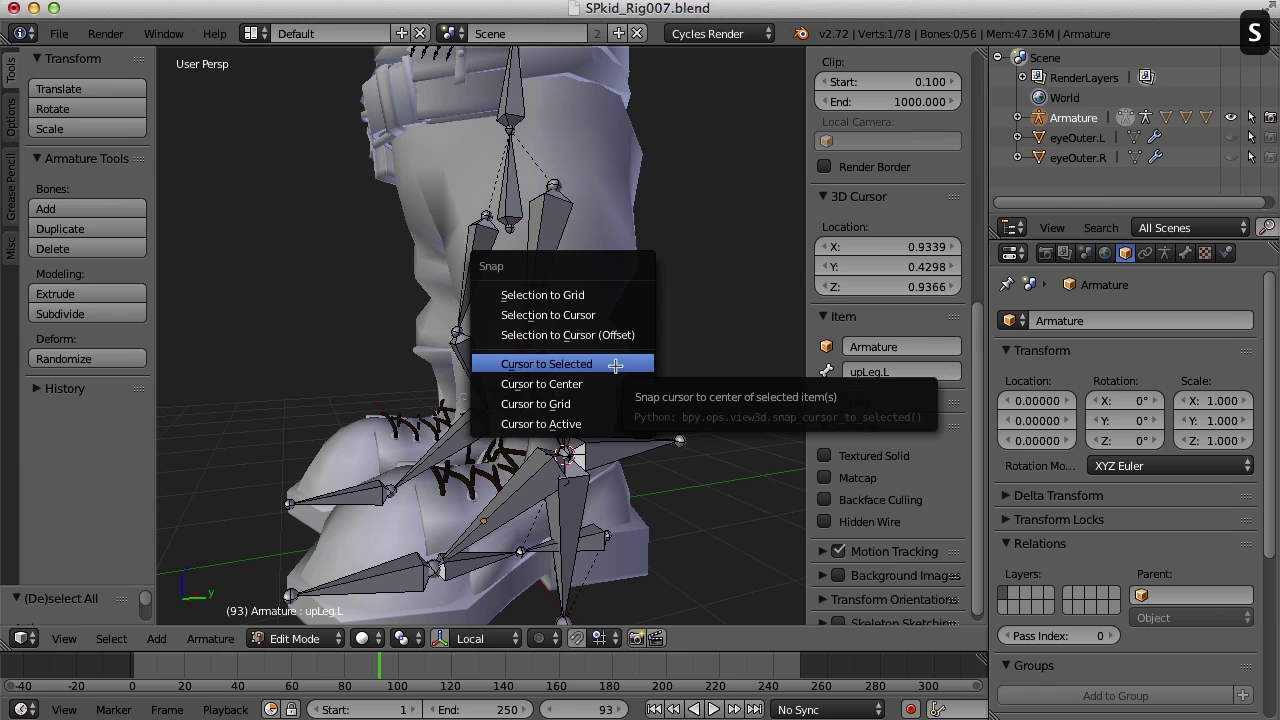
pyautogui.click(608, 366)
pyautogui.moveTo(626, 361); pyautogui.dragTo(612, 360, button='middle')
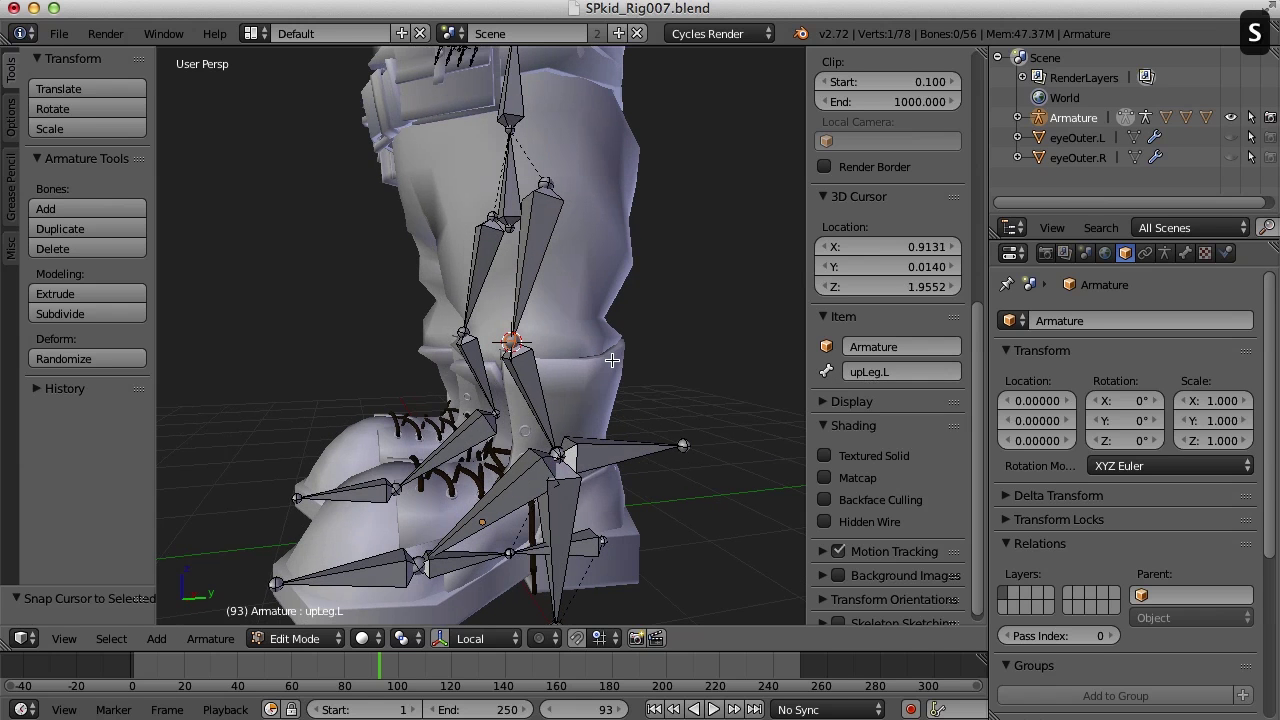
# - Add a new bone at the left knee and move it along its local axis to well in front of the leg
pyautogui.hotkey('shift', 'a')
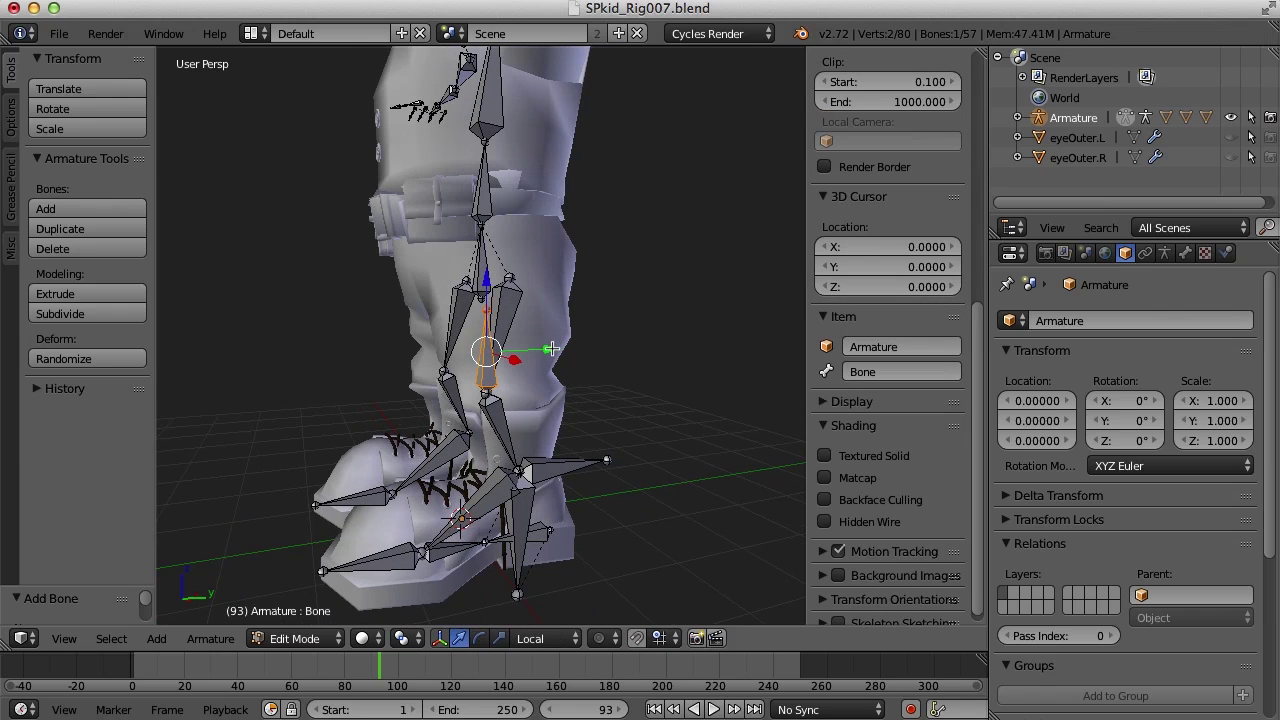
pyautogui.moveTo(551, 348); pyautogui.dragTo(347, 357)
pyautogui.moveTo(400, 365); pyautogui.dragTo(522, 381, button='middle')
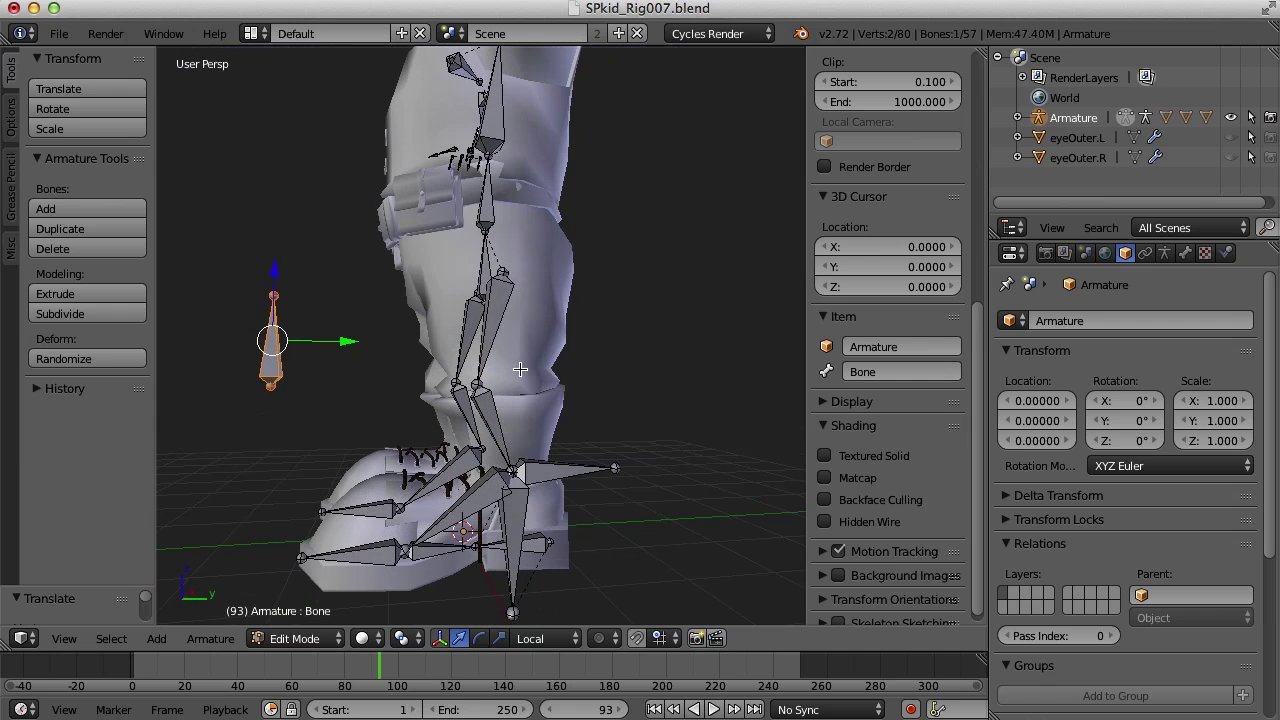
pyautogui.moveTo(346, 342)
pyautogui.mouseDown()
pyautogui.moveTo(371, 346)
pyautogui.moveTo(331, 349)
pyautogui.moveTo(340, 360)
pyautogui.mouseUp()
pyautogui.moveTo(340, 360); pyautogui.dragTo(448, 380, button='middle')
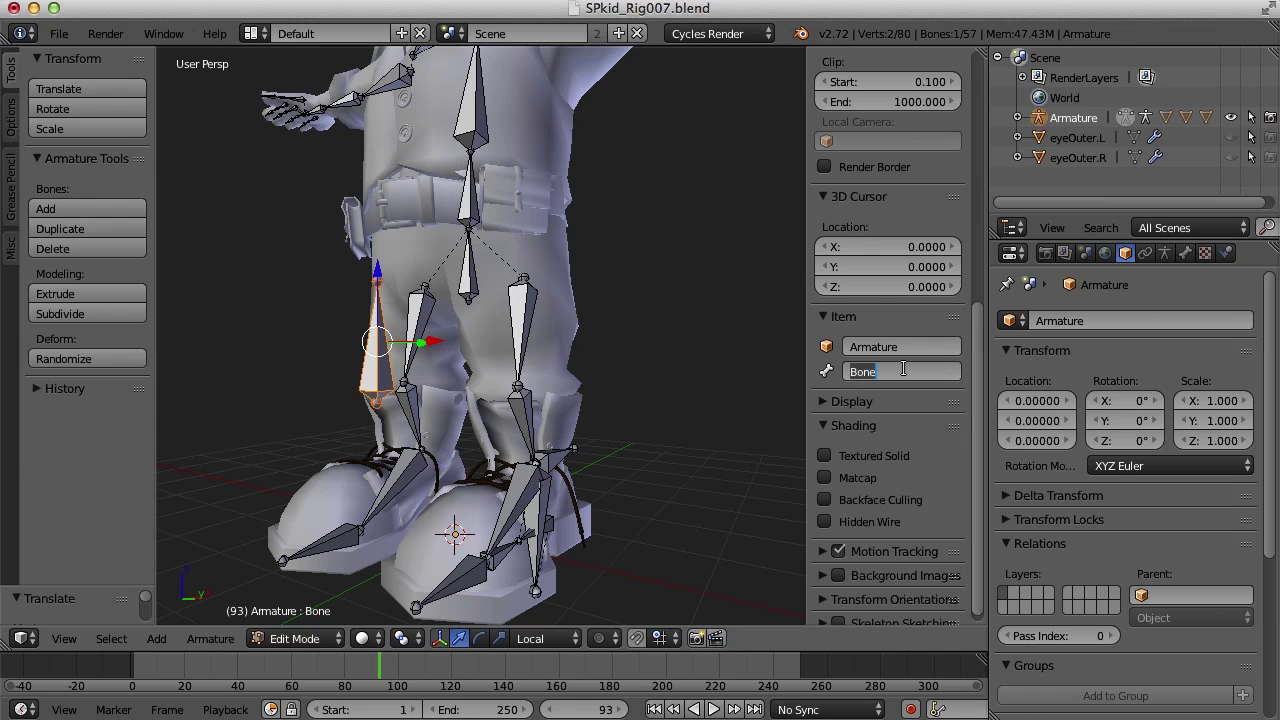
# - Rename the new bone in front of the knee as kneeCtrl.L
pyautogui.write('k')
pyautogui.press('BackSpace')
pyautogui.write('k')
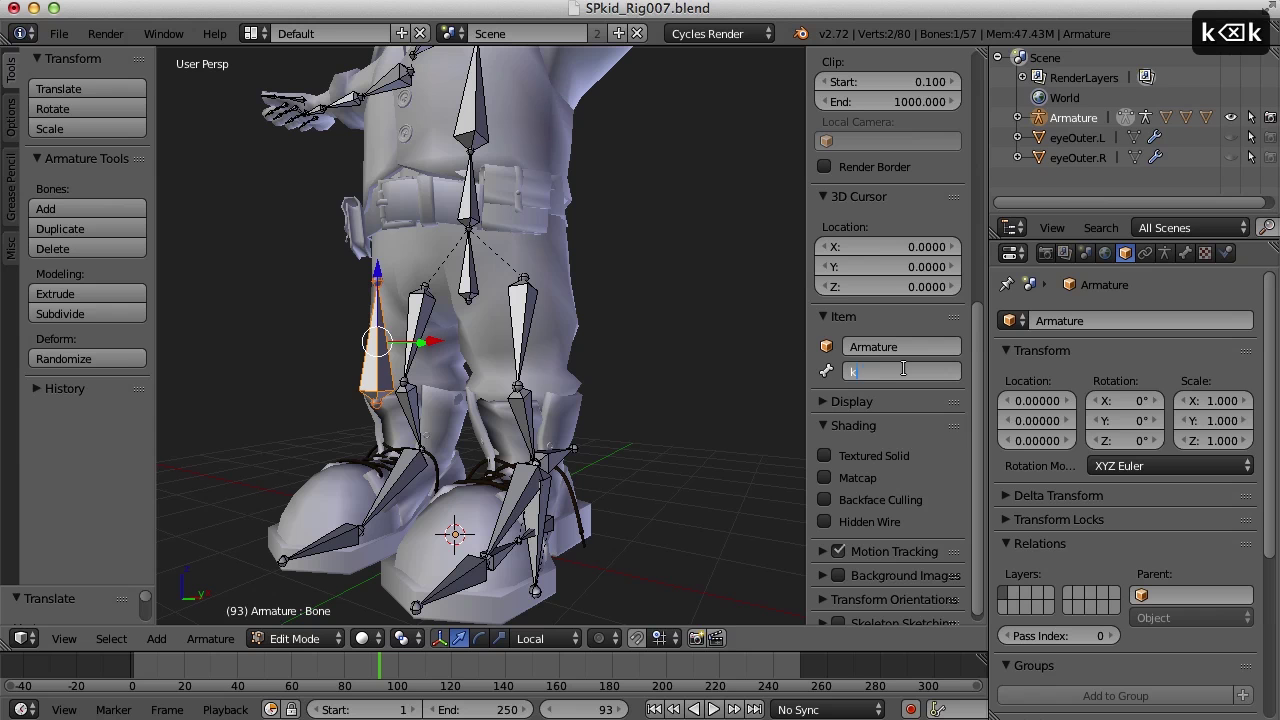
pyautogui.write('neeCtrl')
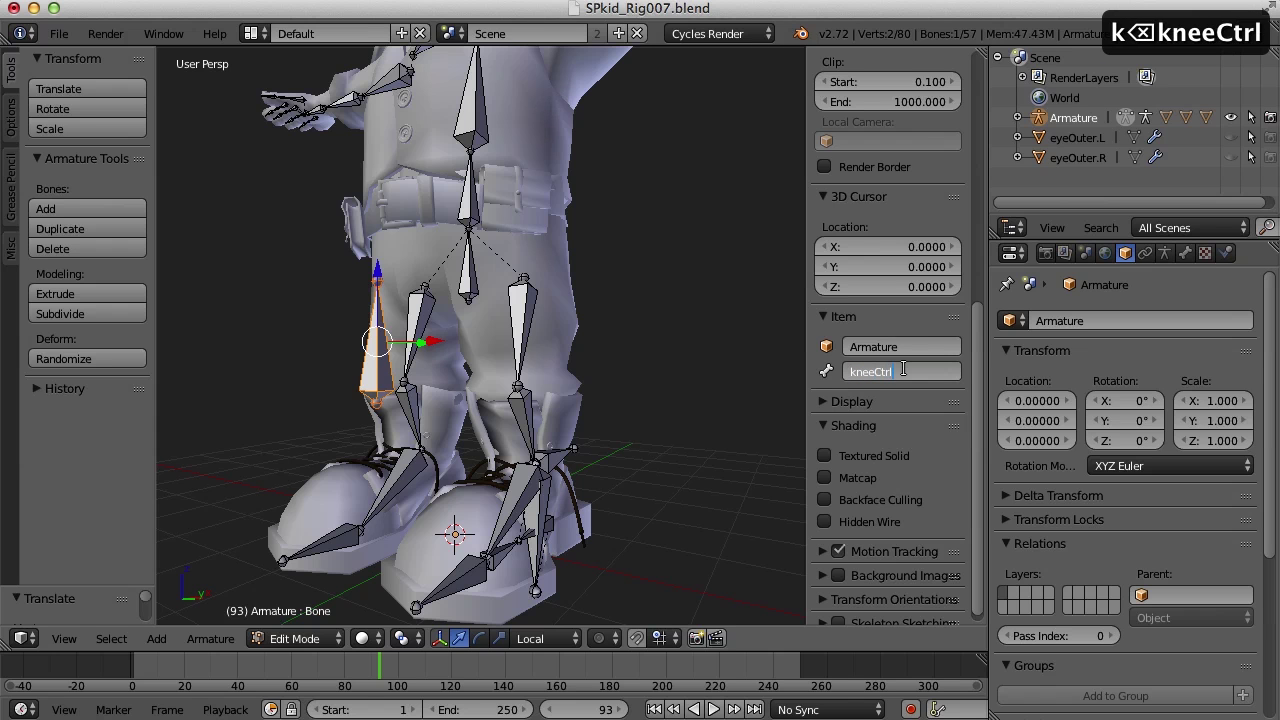
pyautogui.write('.L')
pyautogui.press('Return')
pyautogui.moveTo(600, 400); pyautogui.dragTo(632, 410, button='middle')
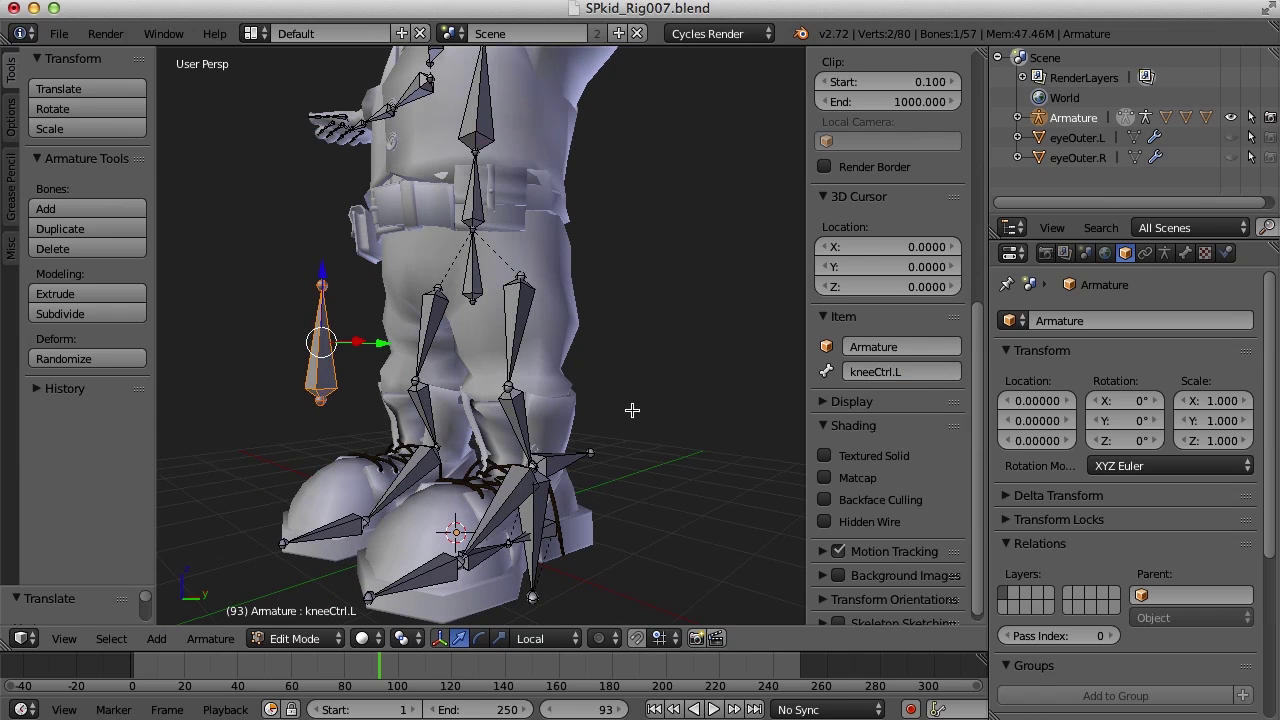
# - In Pose Mode, set the pole target of lowLeg.L's IK constraint to the Armature's kneeCtrl.L bone
pyautogui.hotkey('ctrl', 'Tab')
pyautogui.rightClick(516, 420)
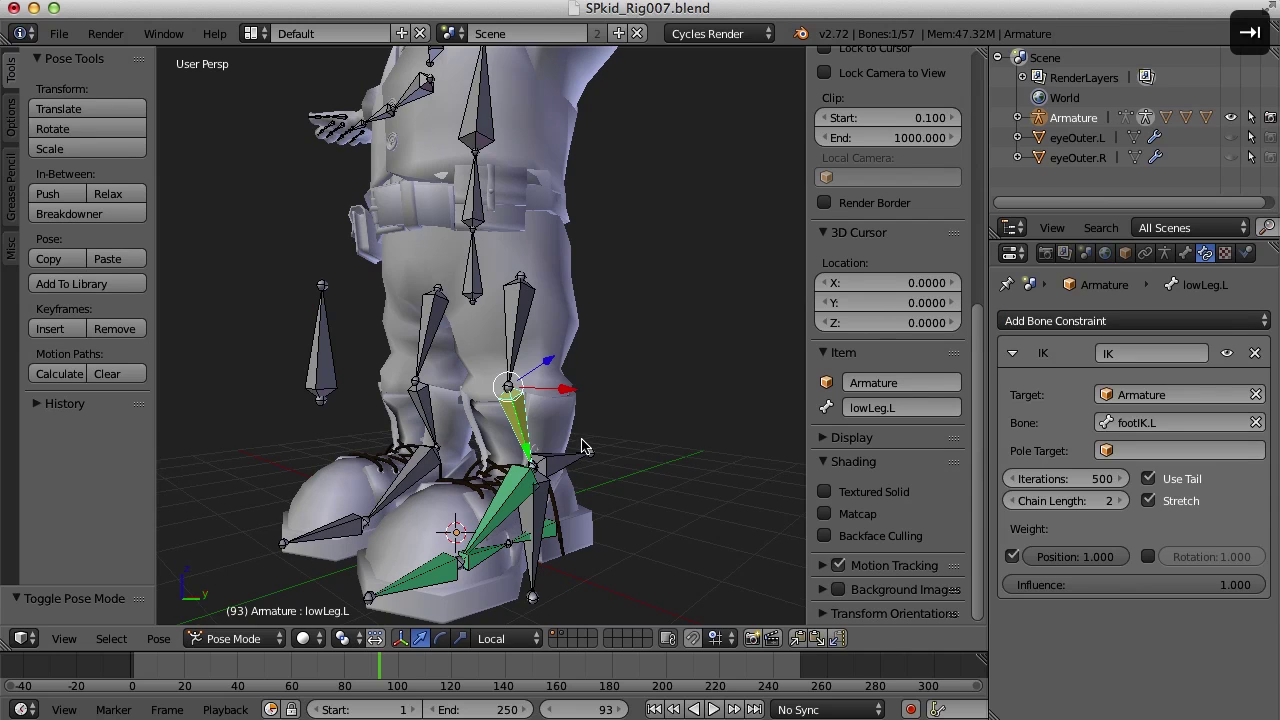
pyautogui.moveTo(585, 447); pyautogui.dragTo(588, 443, button='middle')
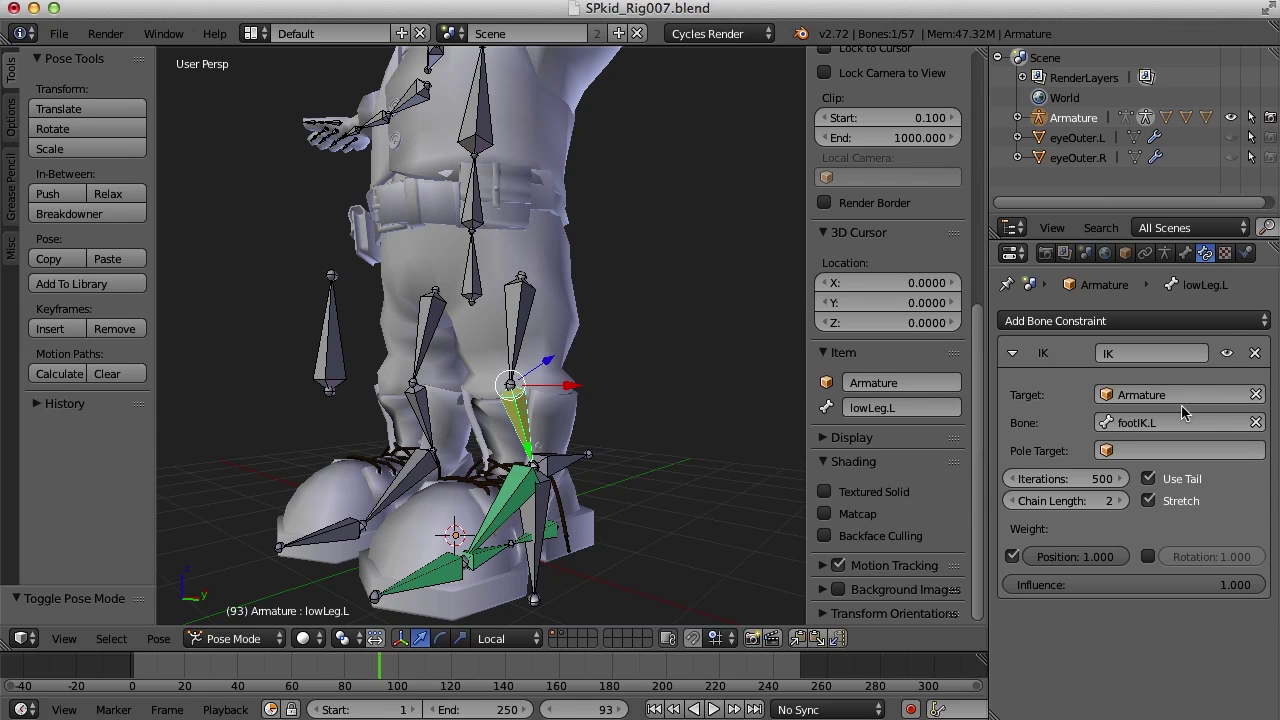
pyautogui.click(1110, 451)
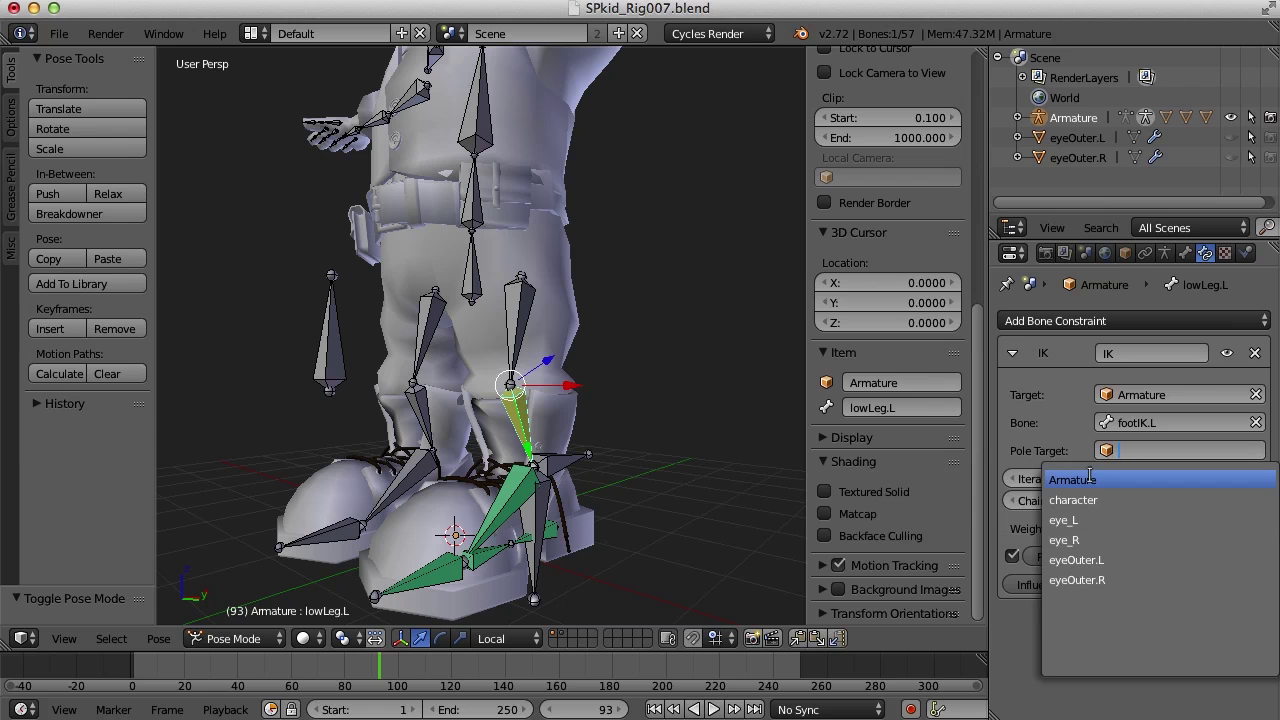
pyautogui.click(1093, 479)
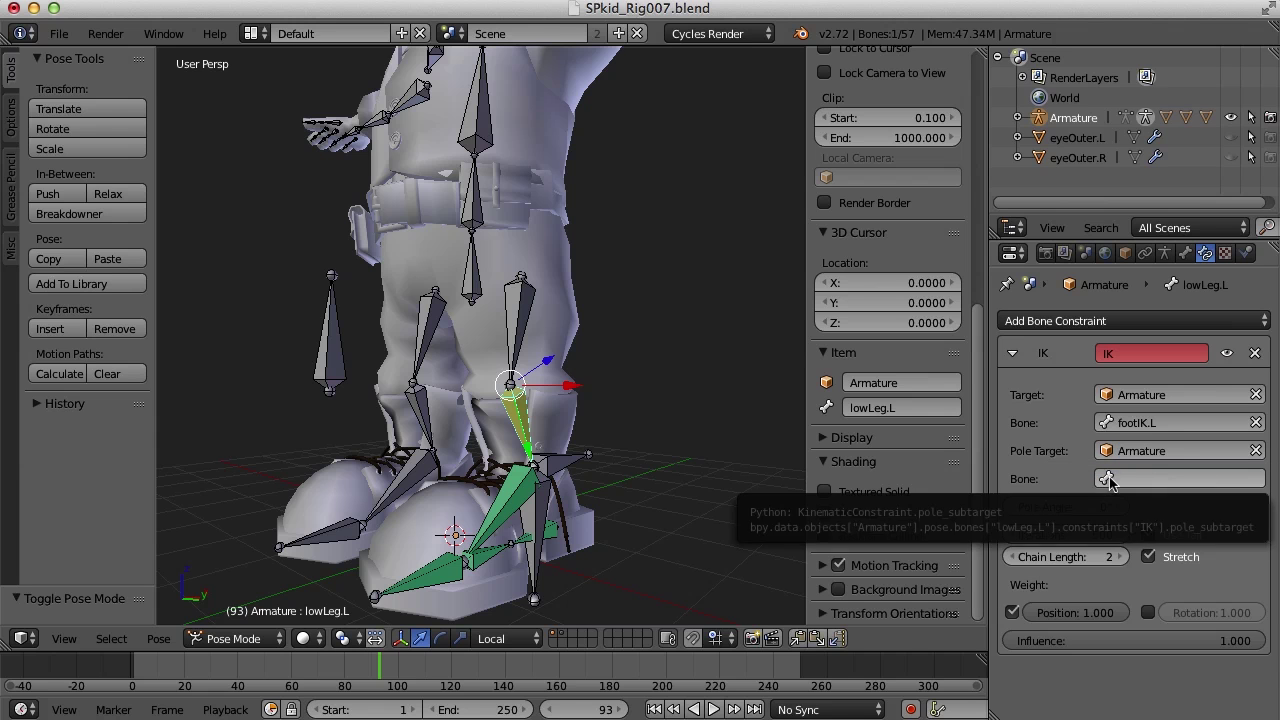
pyautogui.click(1110, 480)
pyautogui.write('knn')
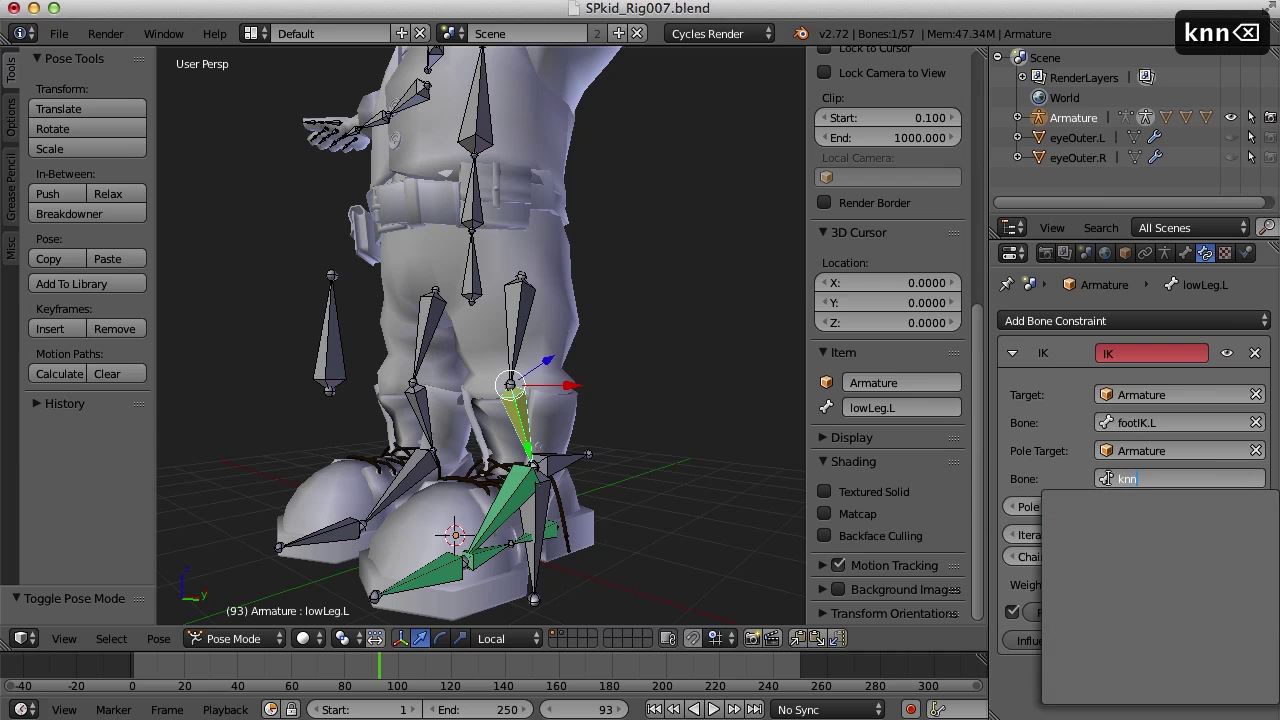
pyautogui.press('BackSpace')
pyautogui.write('ee')
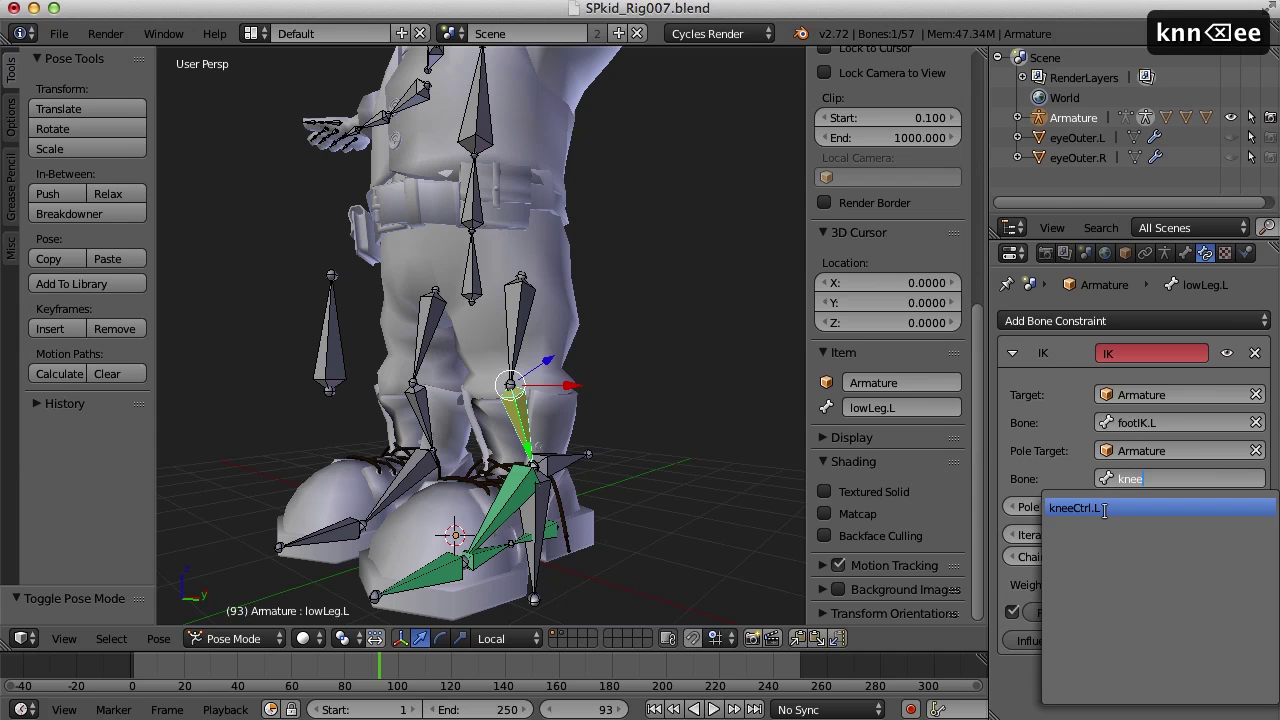
pyautogui.click(1107, 512)
# - Try moving kneeCtrl.L sideways to test its influence on the left knee
pyautogui.moveTo(546, 398); pyautogui.dragTo(597, 414, button='middle')
pyautogui.rightClick(315, 397)
pyautogui.press('g')
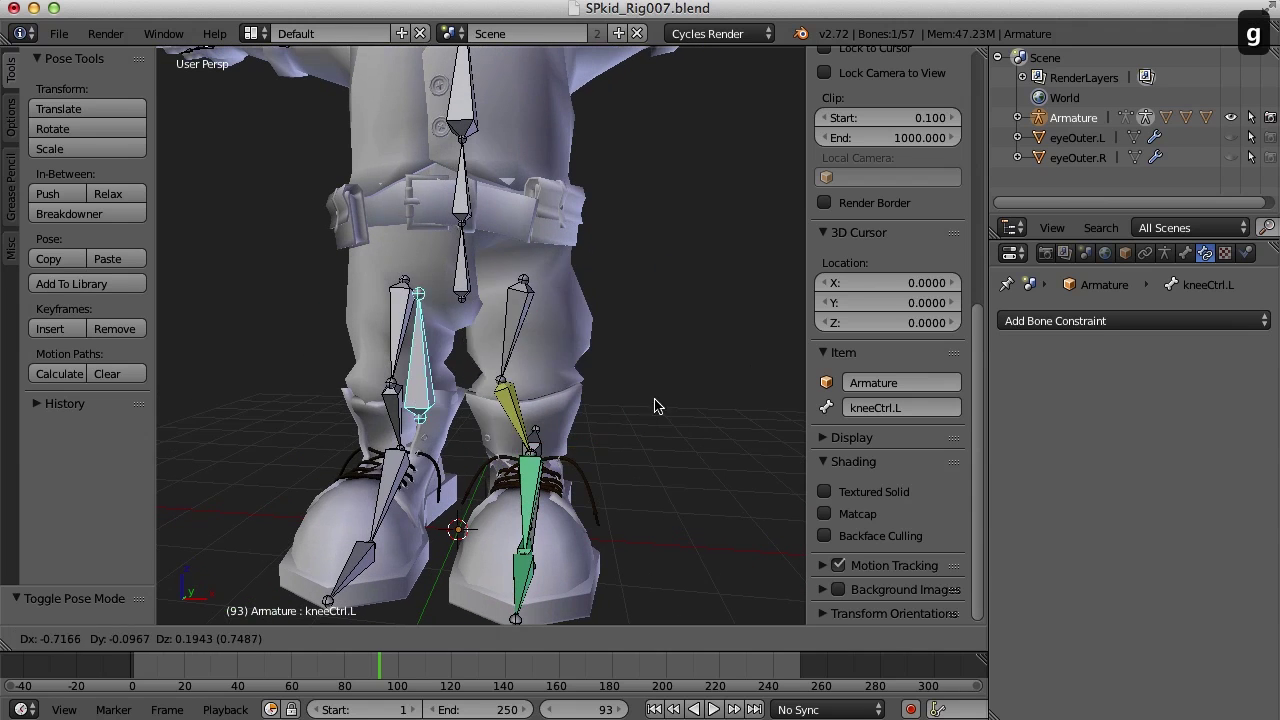
pyautogui.press('Escape')
# - Set the pole angle of lowLeg.L's IK constraint to -84° so the knee faces forward
pyautogui.moveTo(608, 399); pyautogui.dragTo(594, 415, button='middle')
pyautogui.rightClick(510, 418)
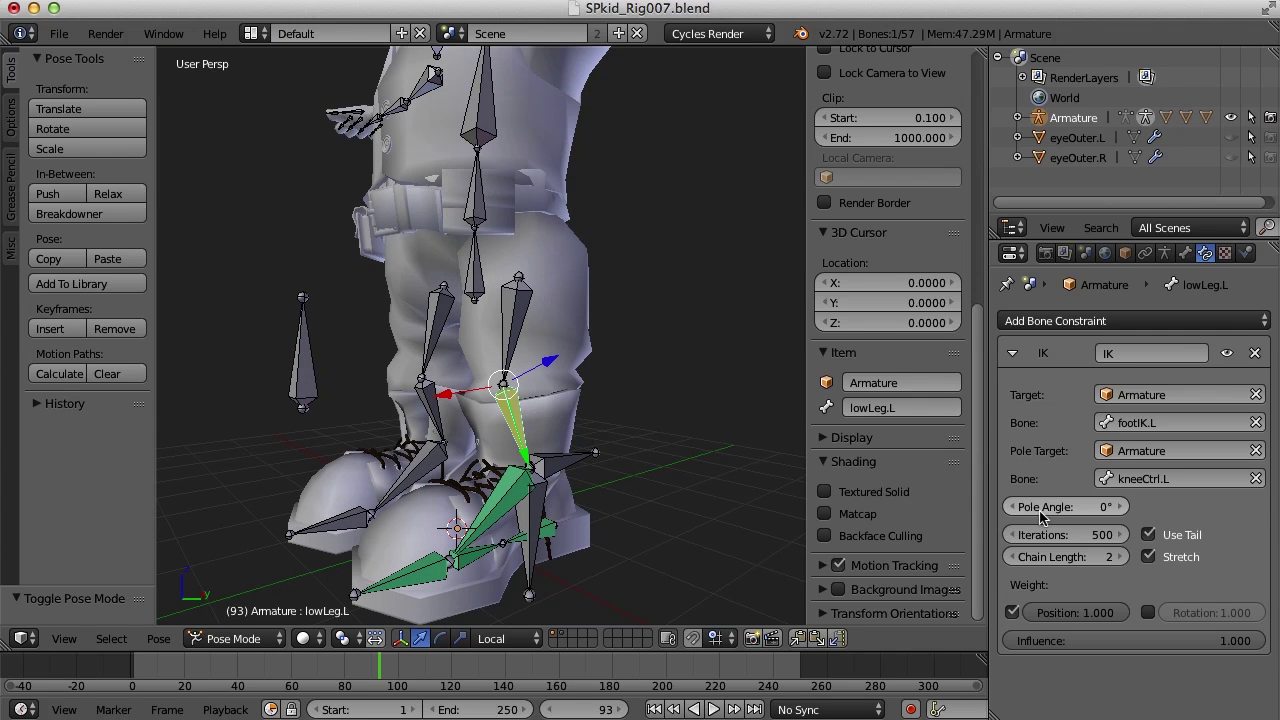
pyautogui.moveTo(612, 506); pyautogui.dragTo(665, 515, button='middle')
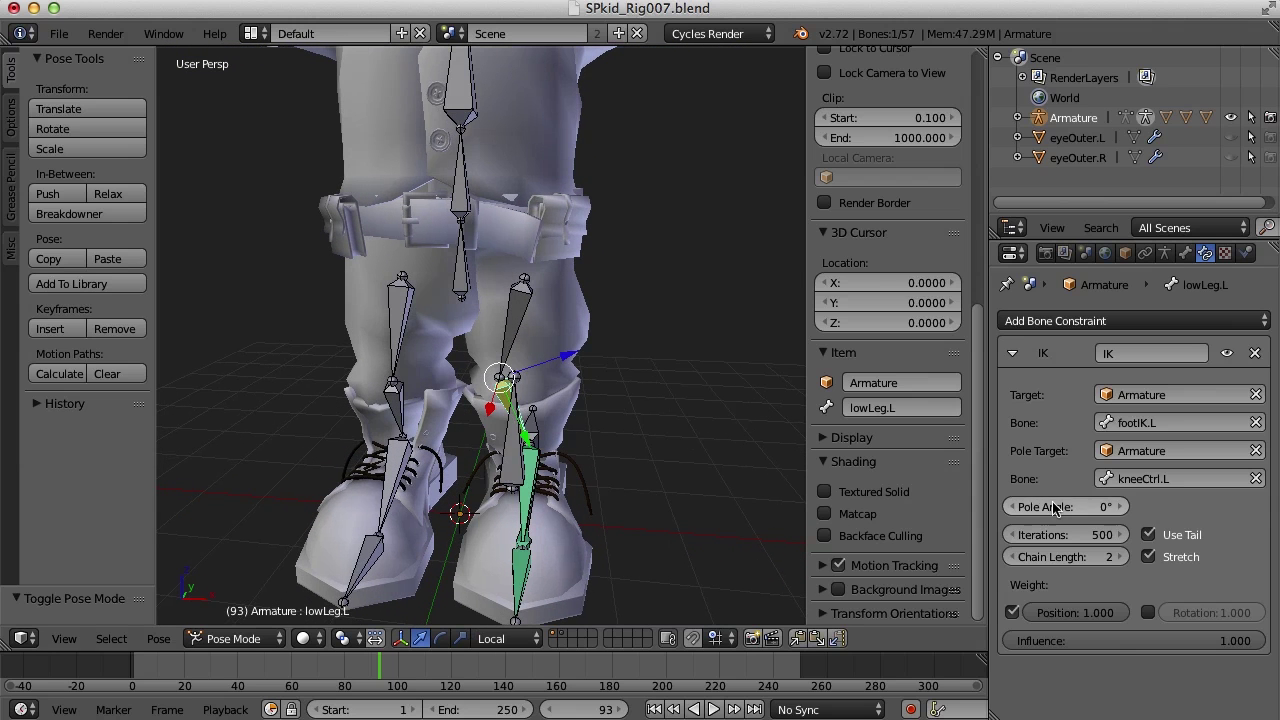
pyautogui.moveTo(1065, 507); pyautogui.dragTo(993, 507)
# - Raise footCtrl.L to bend the left leg and test the knee's bending direction
pyautogui.moveTo(649, 449); pyautogui.dragTo(572, 528, button='middle')
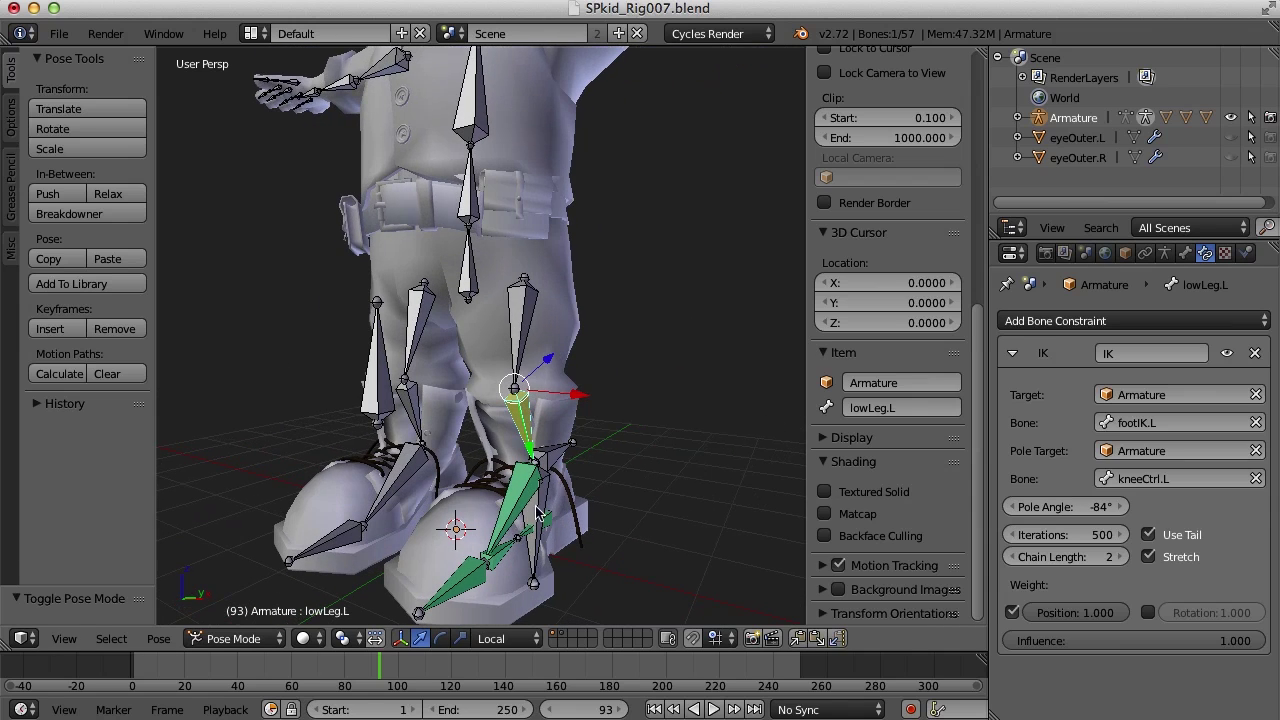
pyautogui.rightClick(537, 513)
pyautogui.press('g')
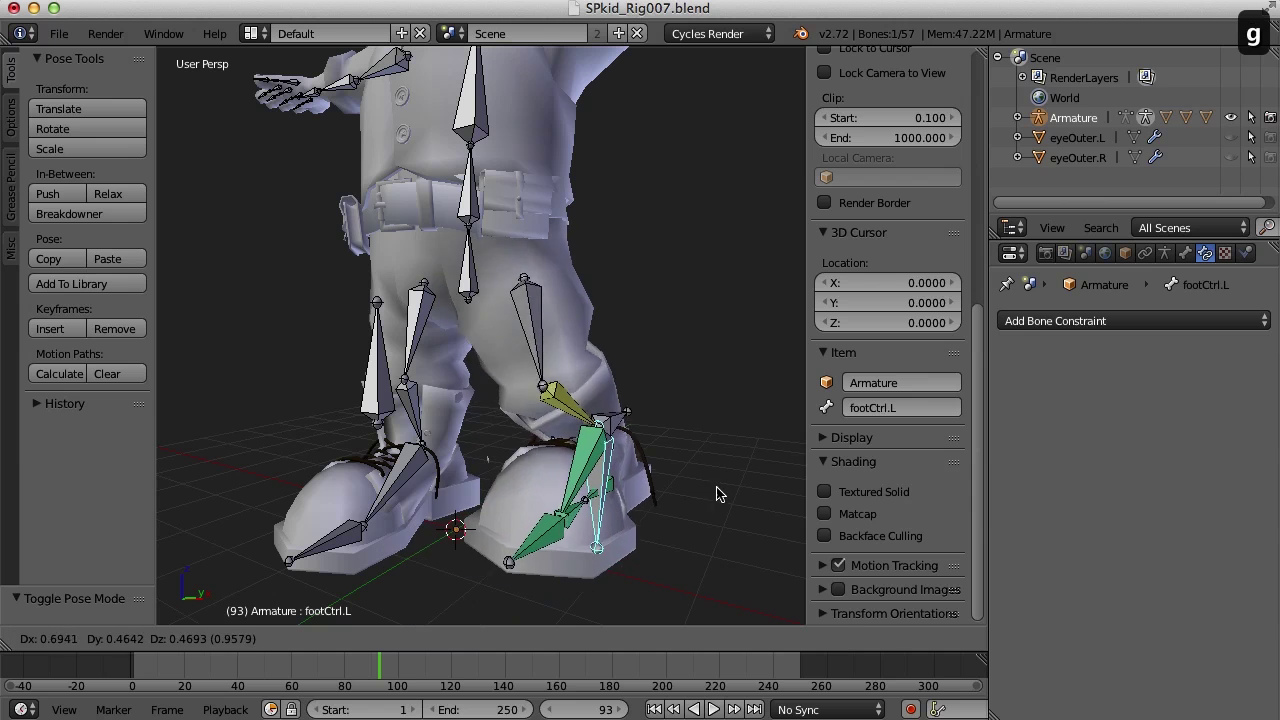
pyautogui.click(636, 475)
# - Move kneeCtrl.L sideways to test swinging the bent left knee
pyautogui.moveTo(636, 475); pyautogui.dragTo(652, 488, button='middle')
pyautogui.rightClick(538, 422)
pyautogui.press('g')
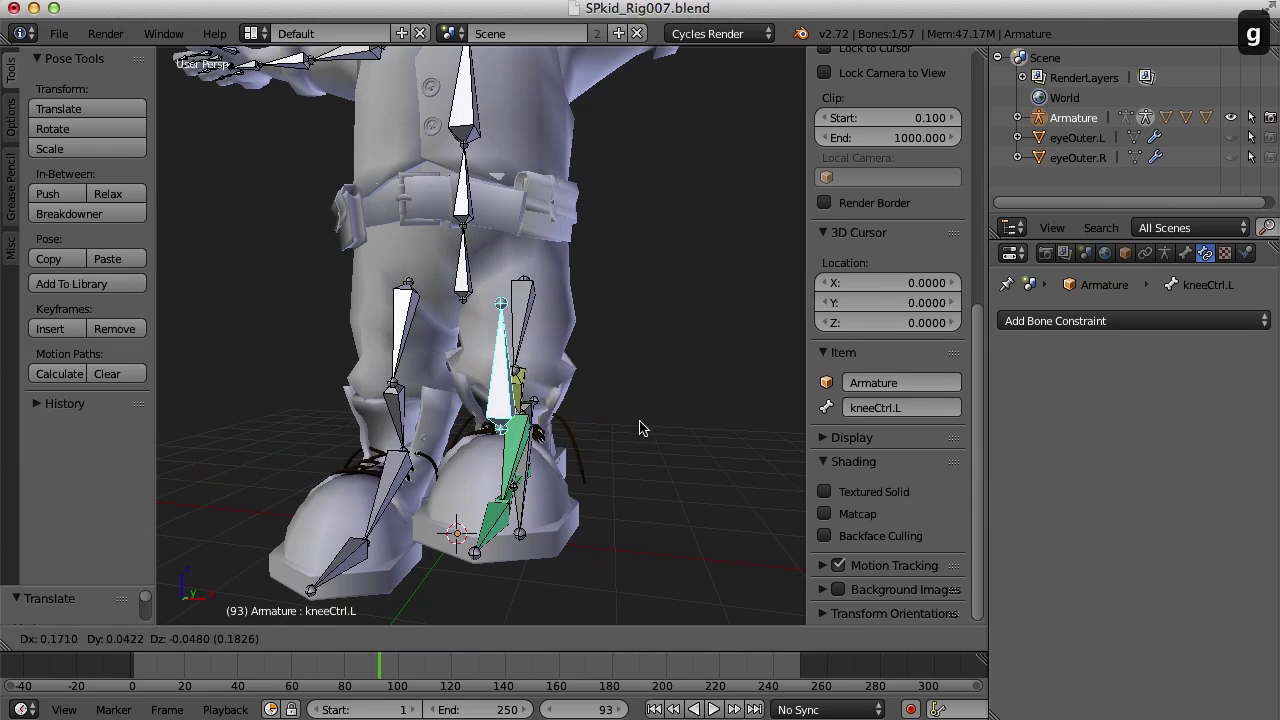
pyautogui.click(723, 417)
# - Fine-tune the pole angle of lowLeg.L's IK constraint while viewing the bent leg from above
pyautogui.moveTo(723, 417); pyautogui.dragTo(643, 418, button='middle')
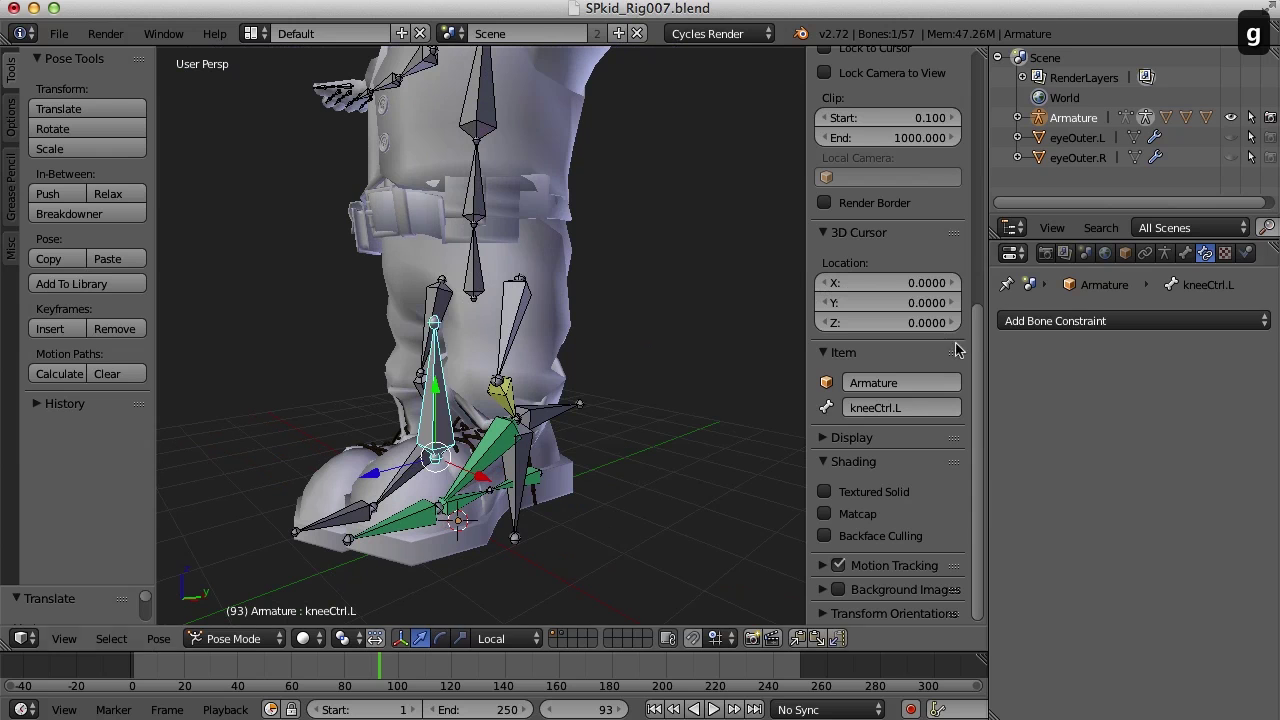
pyautogui.rightClick(490, 455)
pyautogui.moveTo(490, 455); pyautogui.dragTo(200, 478, button='middle')
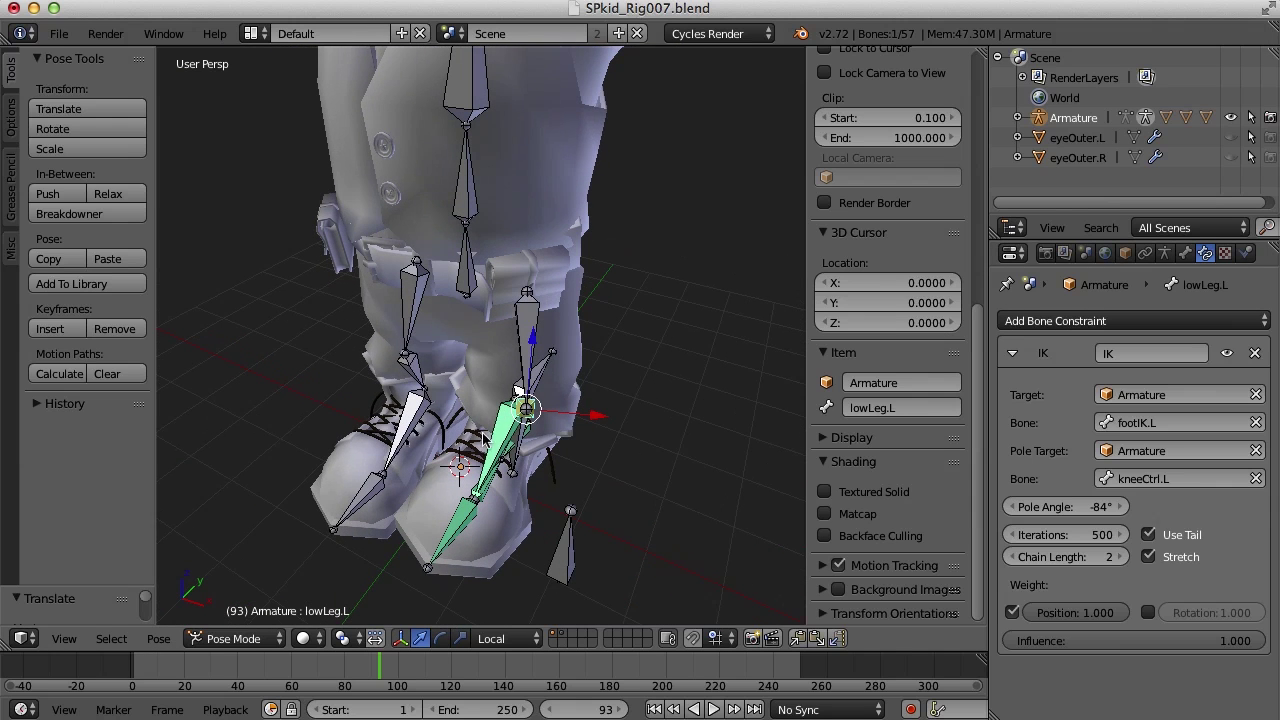
pyautogui.moveTo(1065, 507)
pyautogui.mouseDown()
pyautogui.moveTo(1040, 507)
pyautogui.moveTo(1052, 507)
pyautogui.mouseUp()
# - In Edit Mode, parent kneeCtrl.L to footCtrl.L with Keep Offset
pyautogui.moveTo(770, 490); pyautogui.dragTo(658, 452, button='middle')
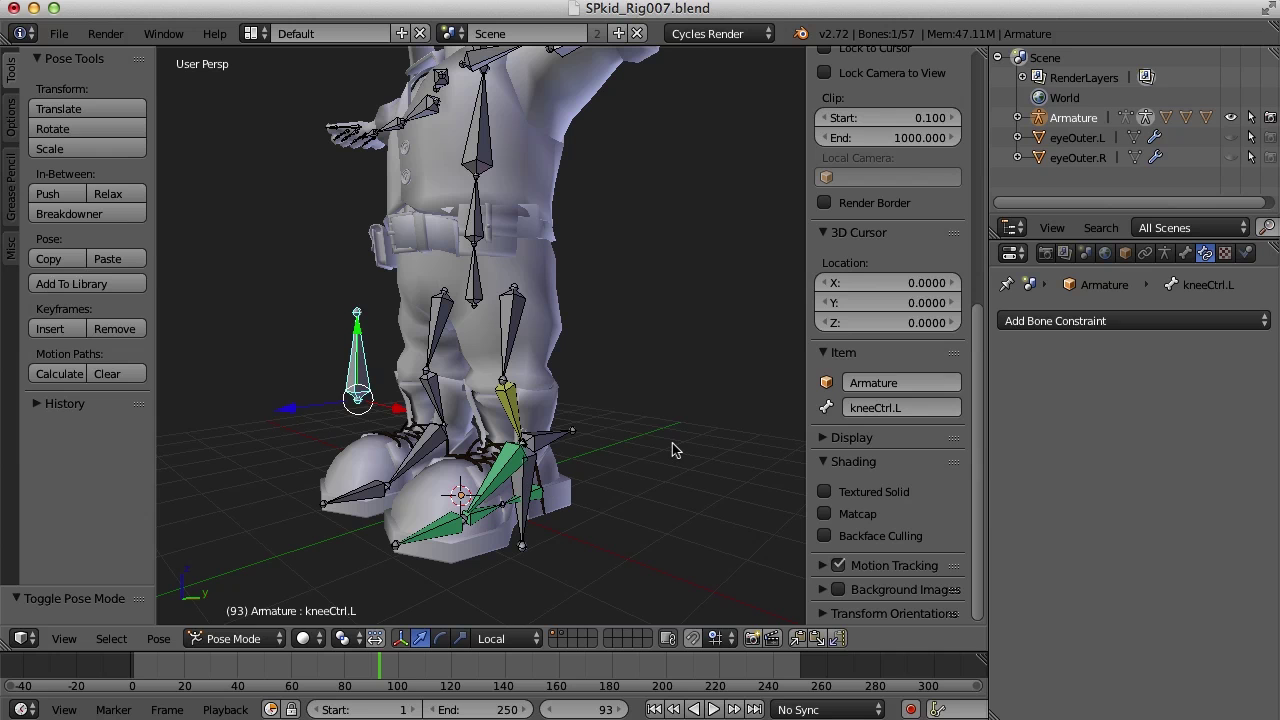
pyautogui.press('Tab')
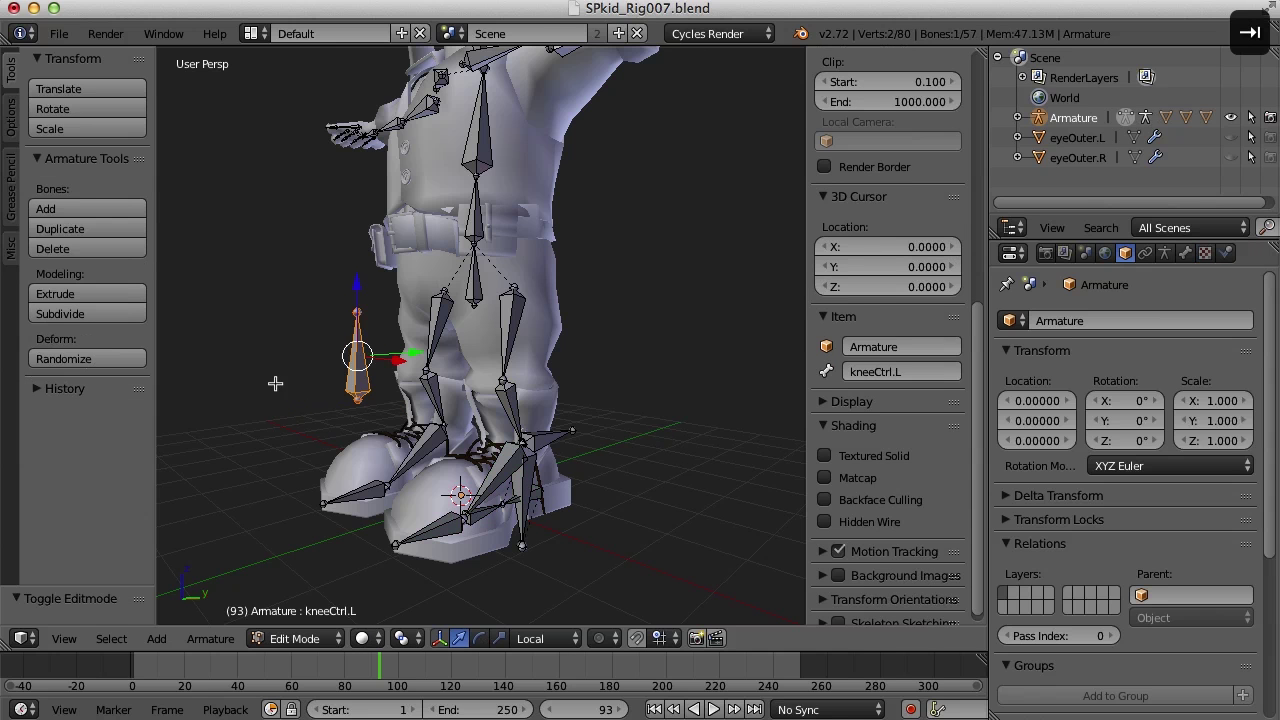
pyautogui.keyDown('shift'); pyautogui.rightClick(524, 477); pyautogui.keyUp('shift')
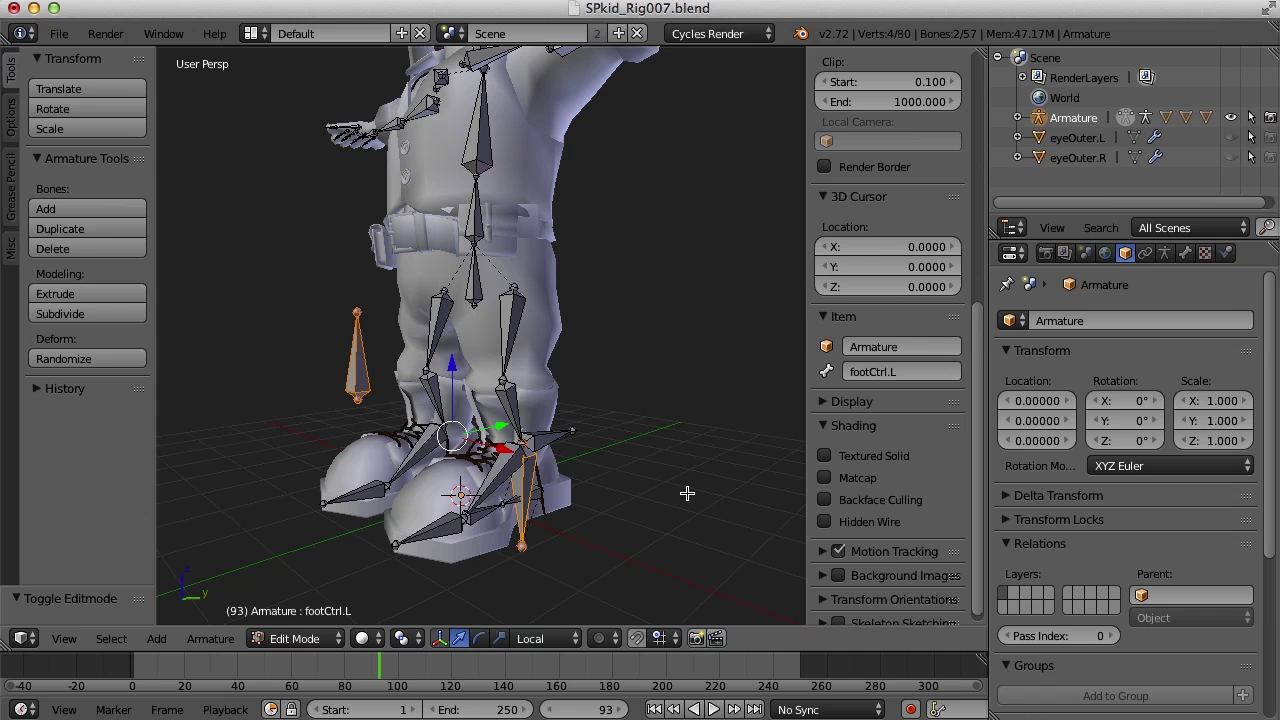
pyautogui.hotkey('ctrl', 'p')
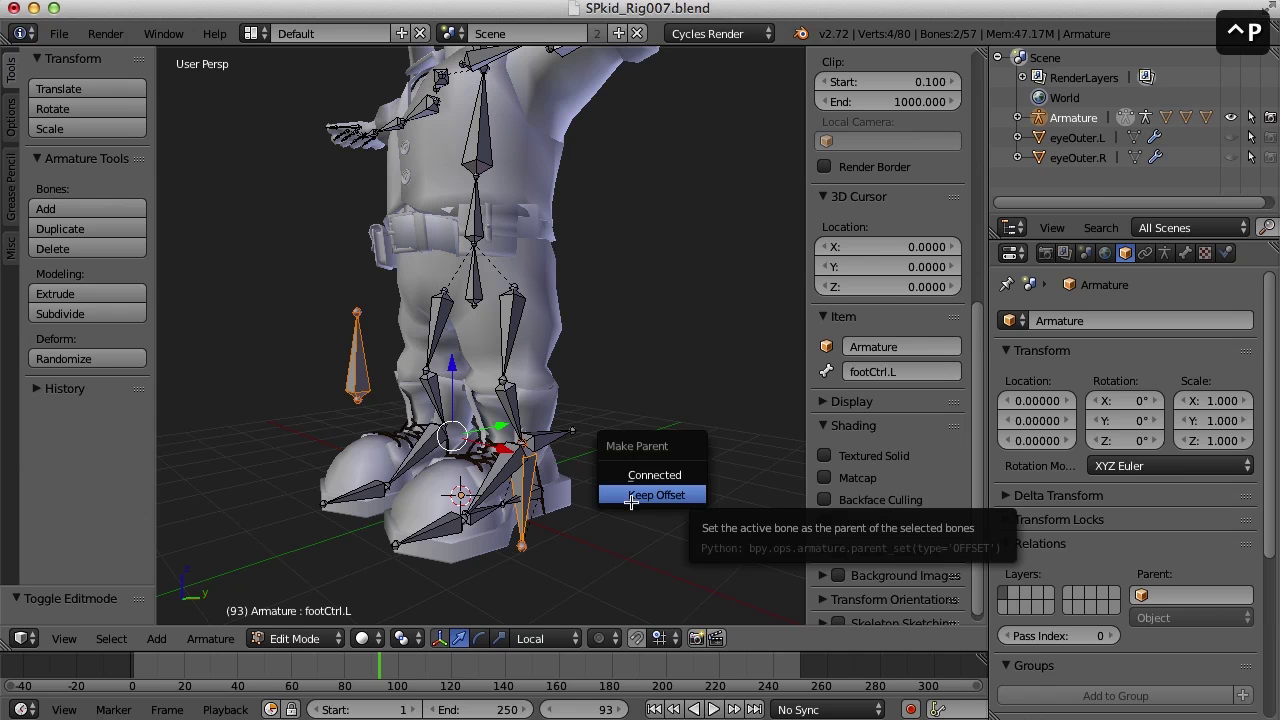
pyautogui.click(655, 495)
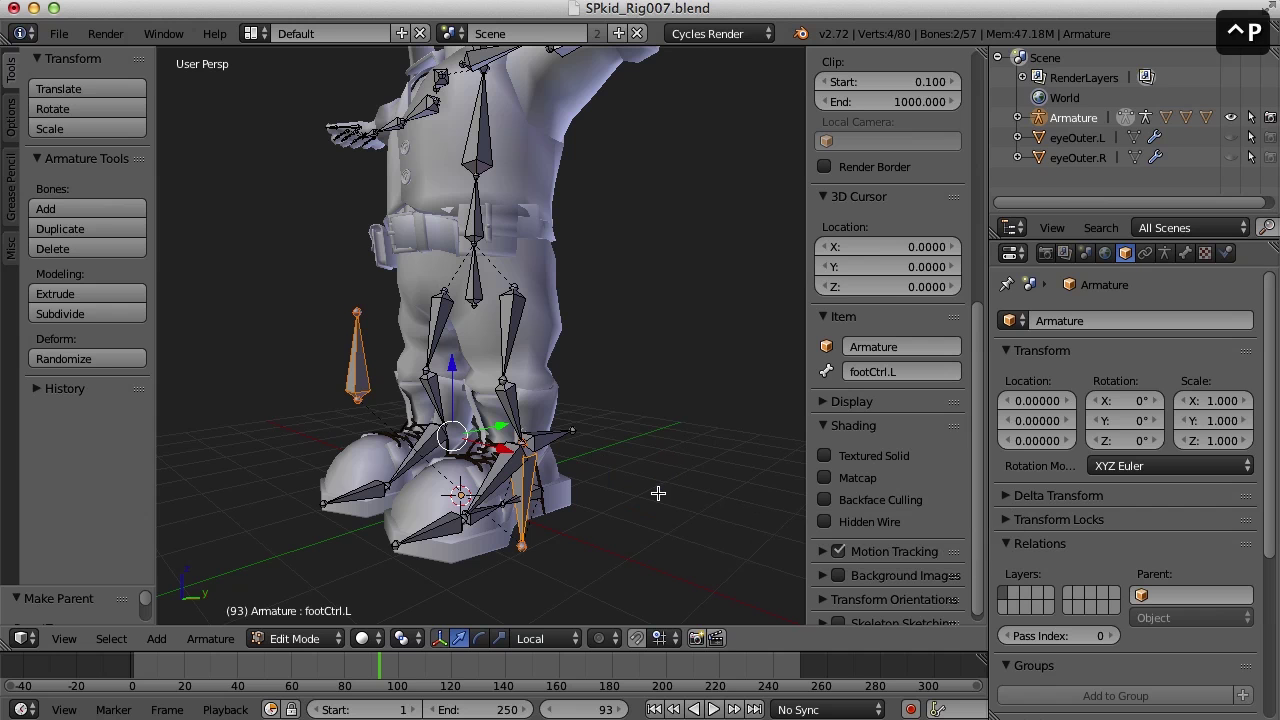
# - Return to Pose Mode and raise only footCtrl.L to test whether kneeCtrl.L follows the foot
pyautogui.hotkey('ctrl', 'Tab')
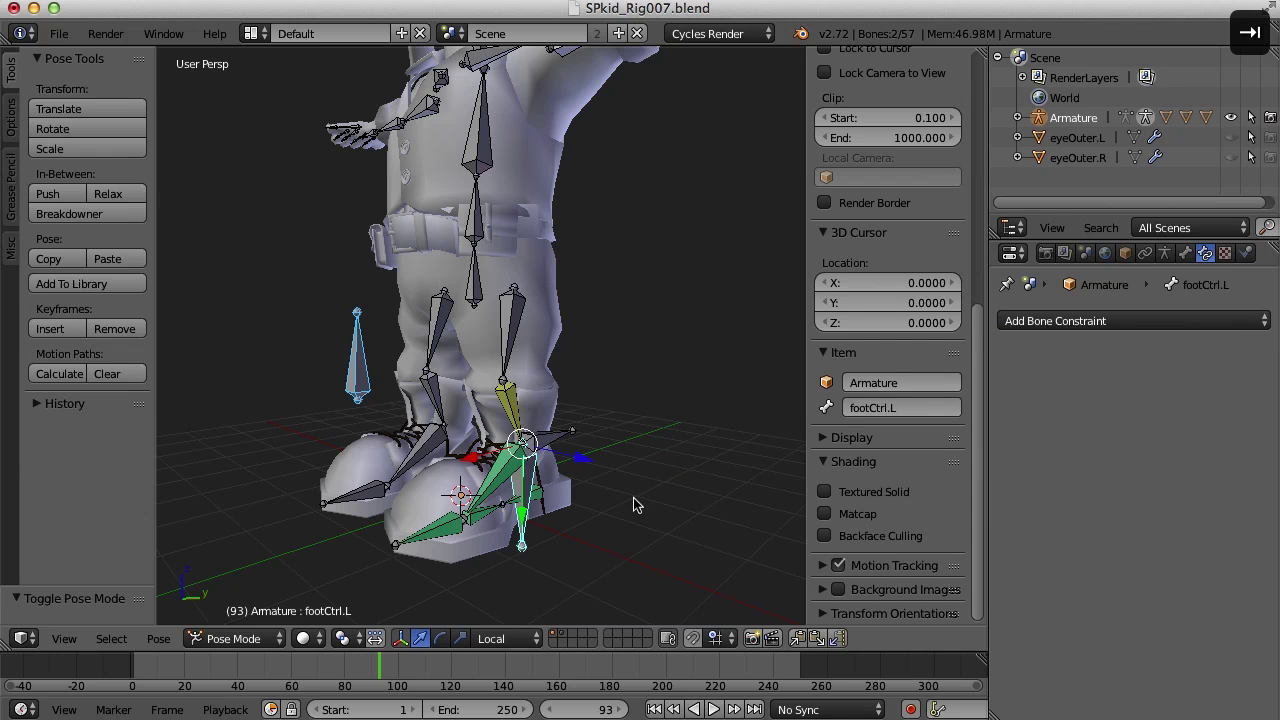
pyautogui.press('a')
pyautogui.moveTo(606, 506); pyautogui.dragTo(655, 532, button='middle')
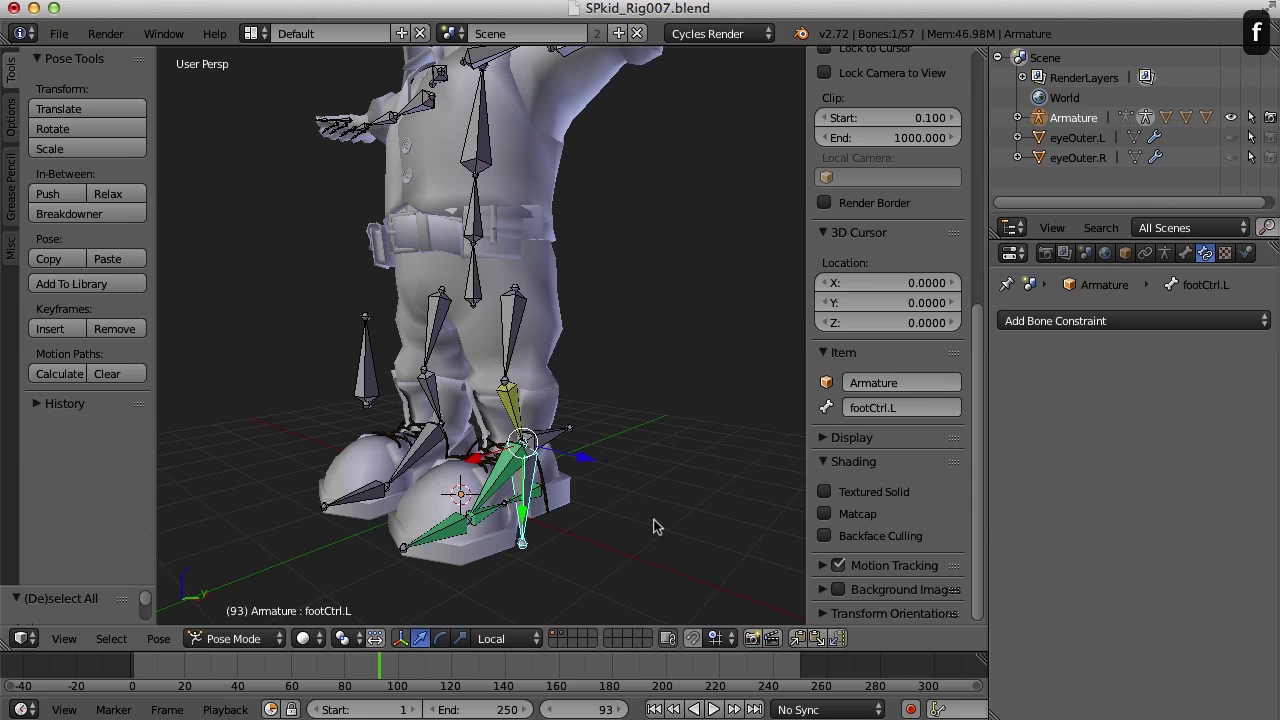
pyautogui.press('g')
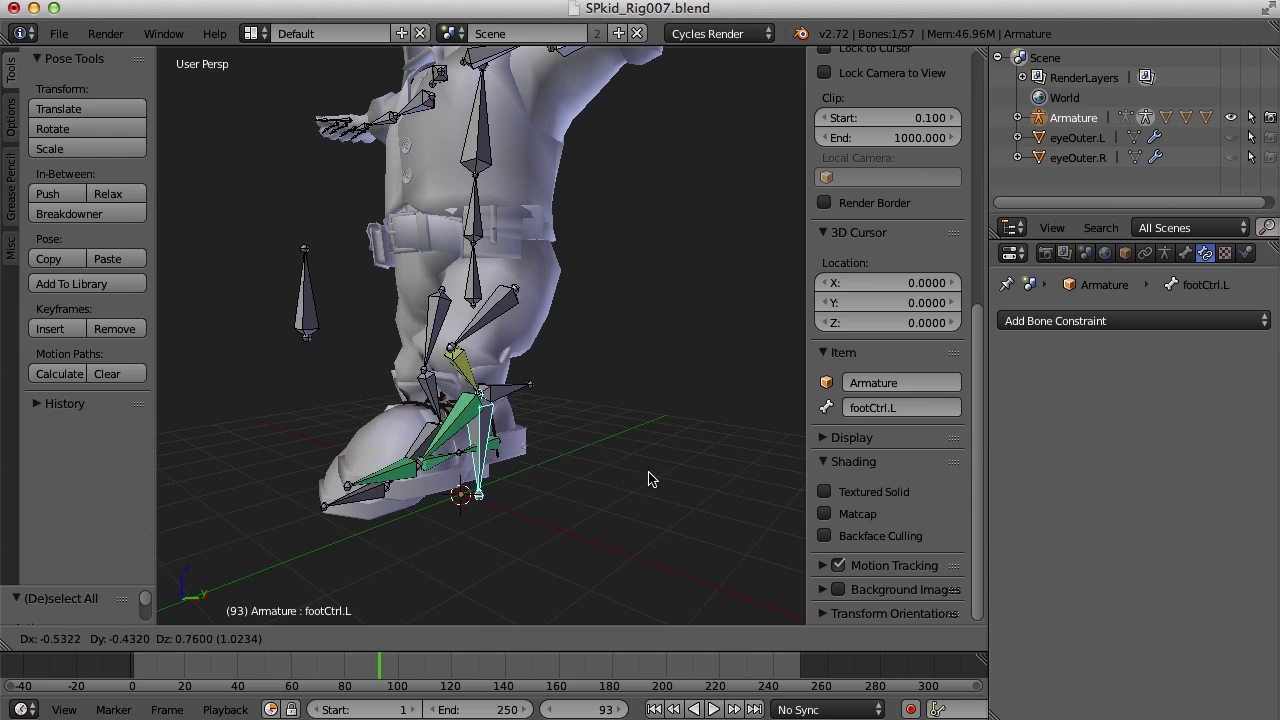
pyautogui.click(694, 480)
# - Test-move kneeCtrl.L against the bent left knee, and restore the rest pose with all bones deselected
pyautogui.moveTo(694, 480); pyautogui.dragTo(512, 362, button='middle')
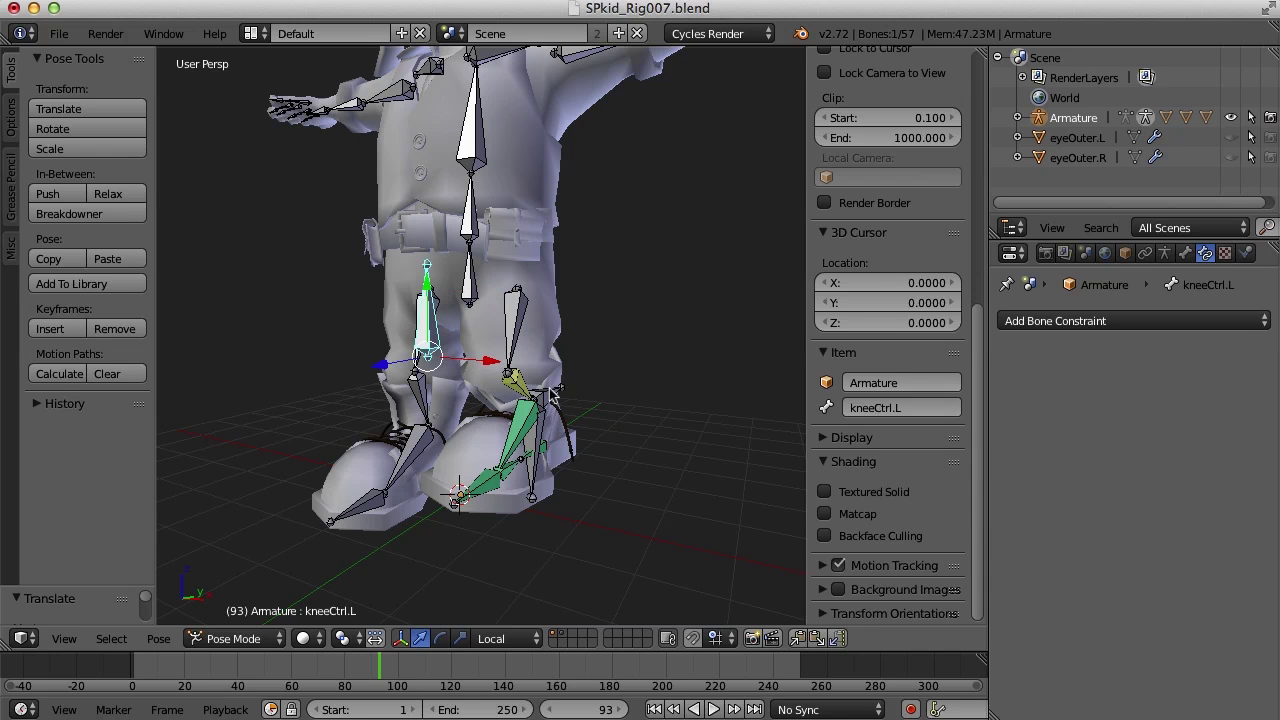
pyautogui.press('g')
pyautogui.click(617, 387)
pyautogui.moveTo(617, 387); pyautogui.dragTo(663, 398, button='middle')
pyautogui.press('a')
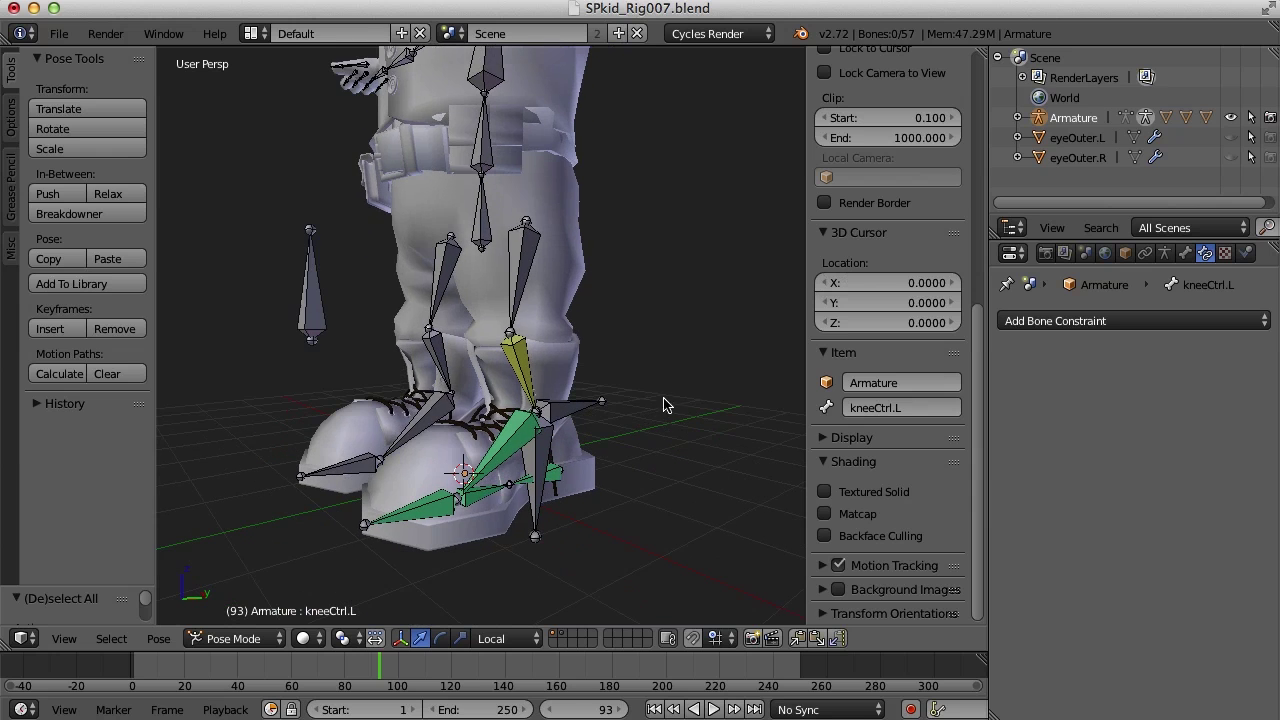
pyautogui.moveTo(612, 418); pyautogui.dragTo(630, 420, button='middle')
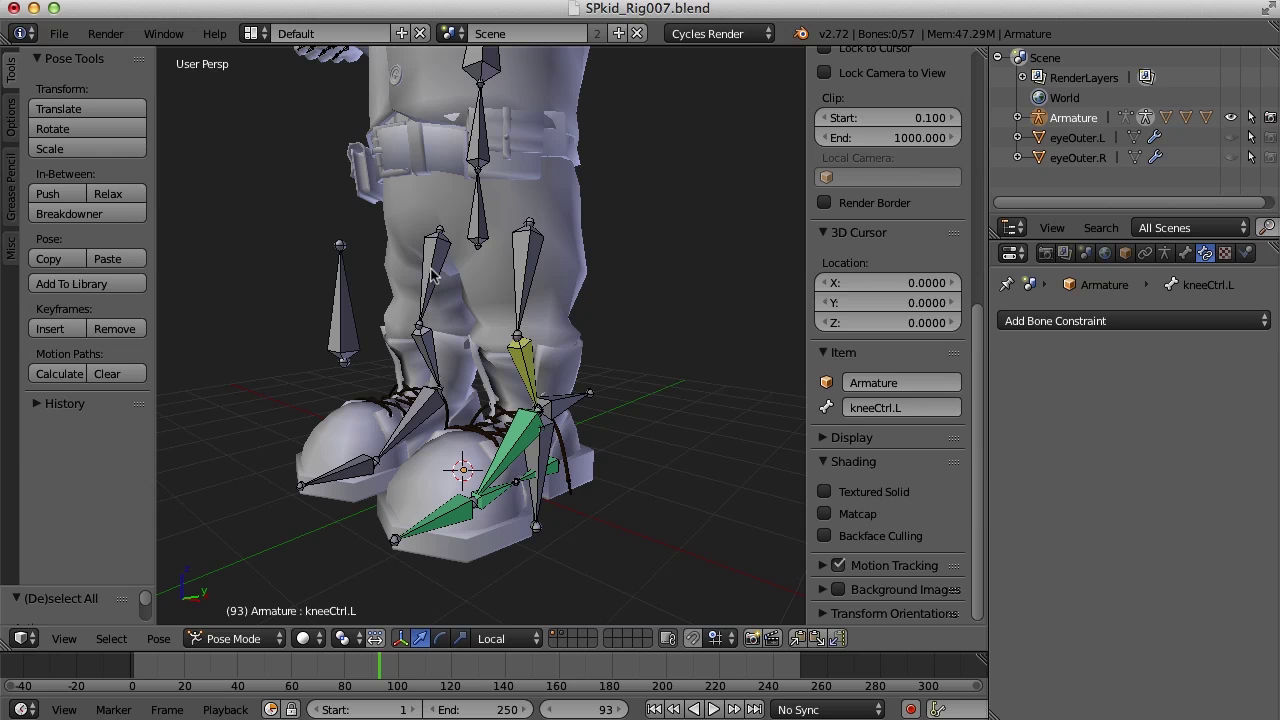
pyautogui.moveTo(533, 400); pyautogui.dragTo(606, 382, button='middle')
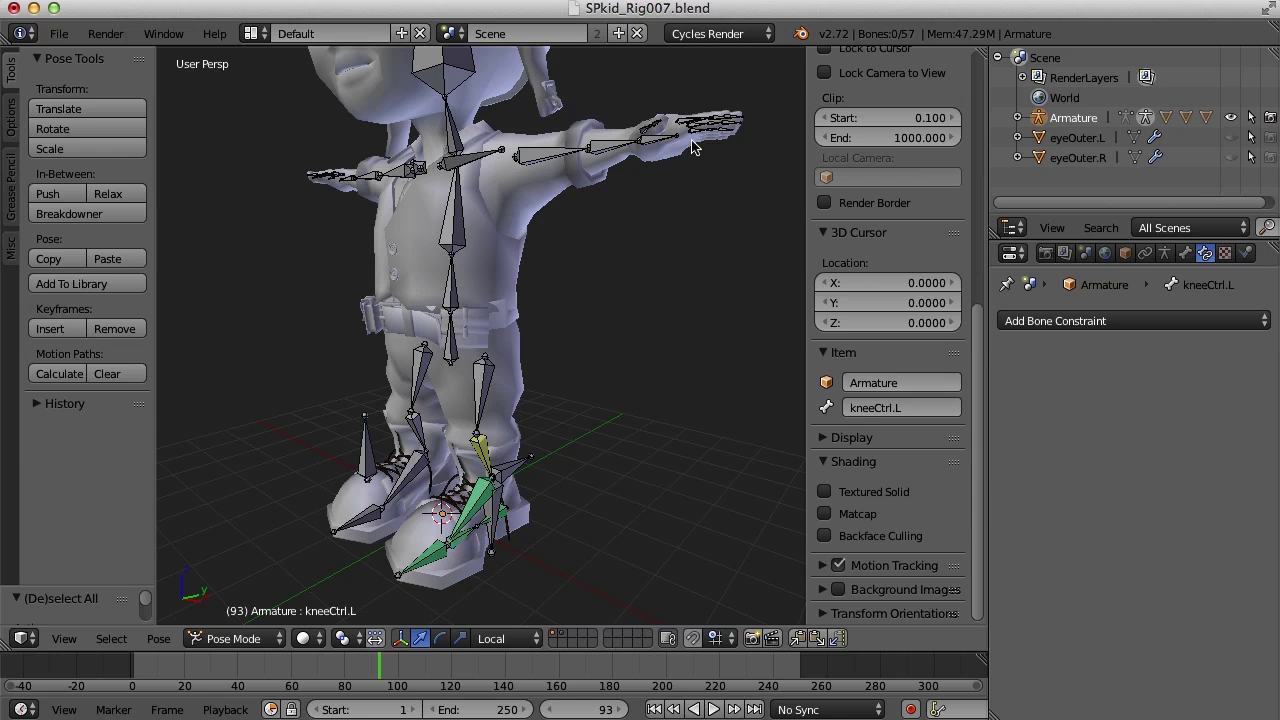
pyautogui.moveTo(538, 384); pyautogui.dragTo(610, 375, button='middle')
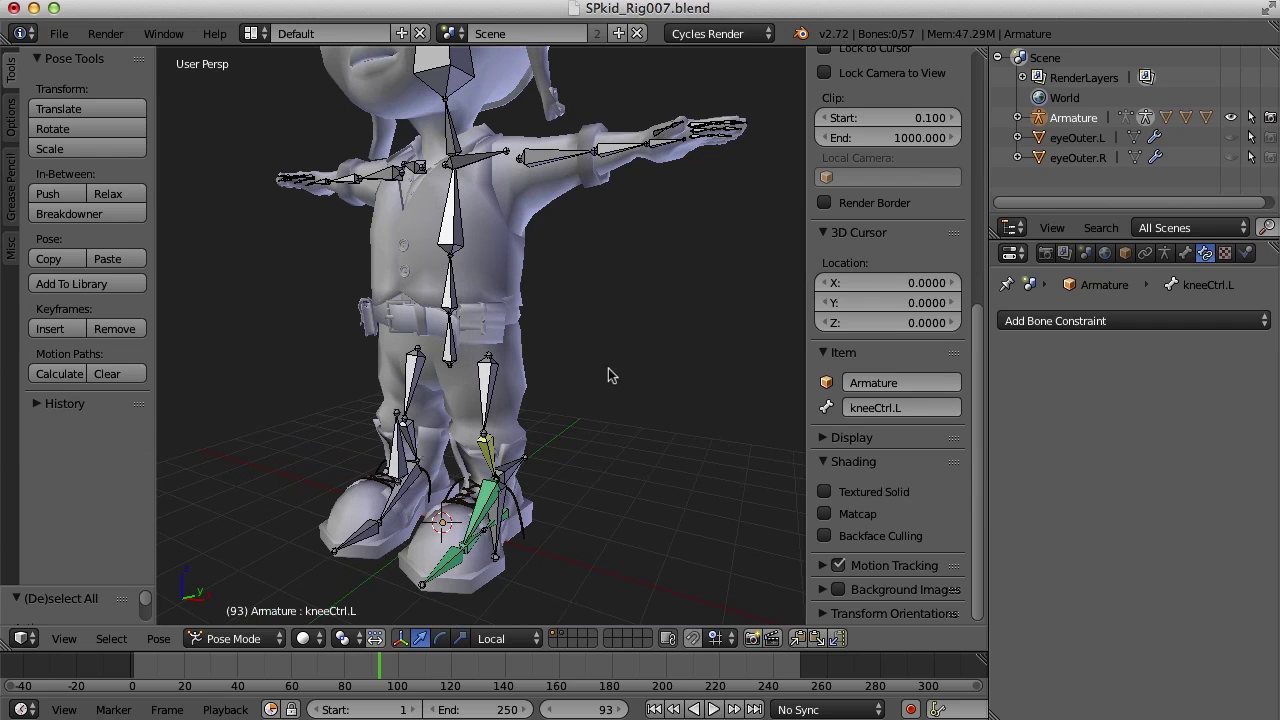